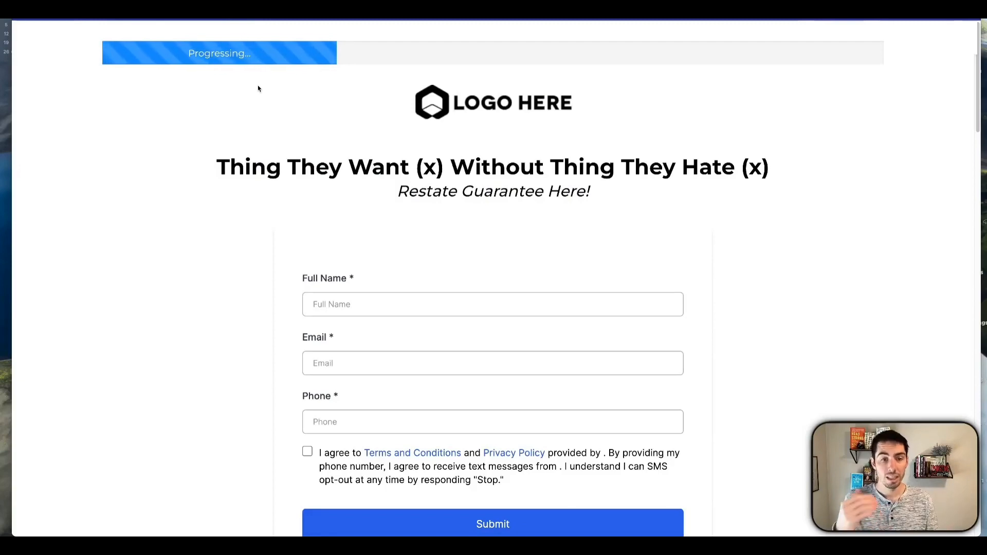
Review the funnel's opt-in form page and the stages of the Offer Pipeline in Opportunities.
{"action": "scroll", "coordinate": [278, 326], "scroll_direction": "down", "scroll_amount": 3}
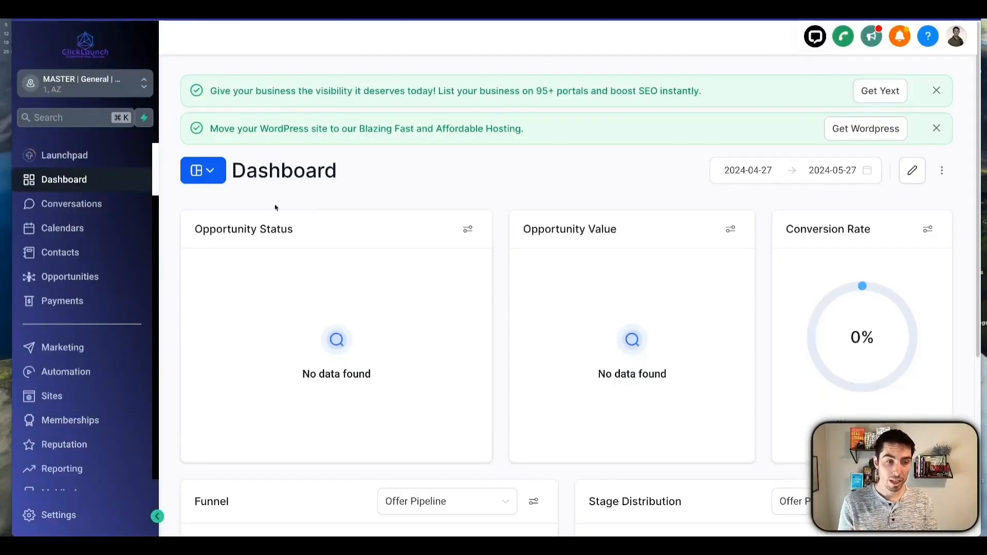
{"action": "left_click", "coordinate": [92, 278]}
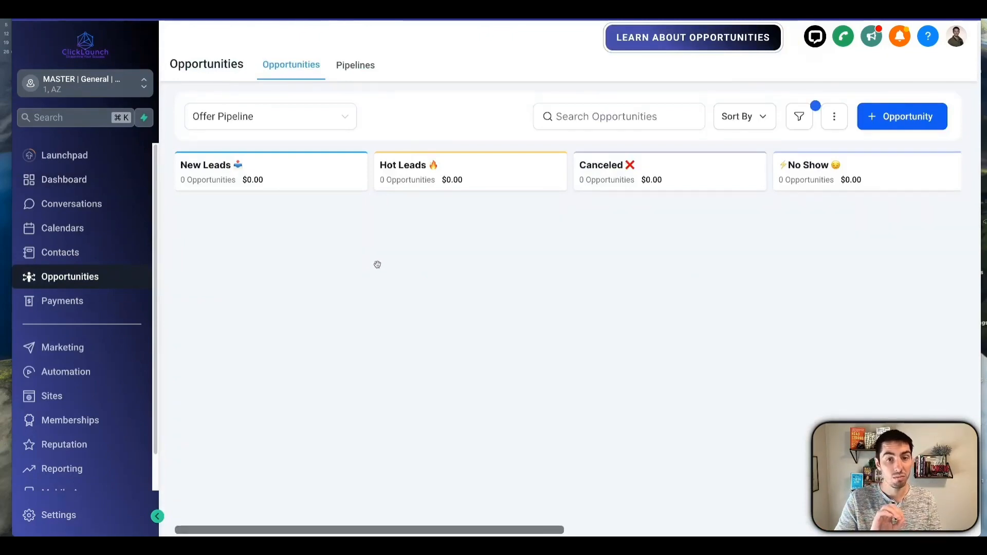
{"action": "mouse_move", "coordinate": [844, 259]}
{"action": "left_mouse_down"}
{"action": "mouse_move", "coordinate": [309, 273]}
{"action": "mouse_move", "coordinate": [827, 261]}
{"action": "left_mouse_up"}
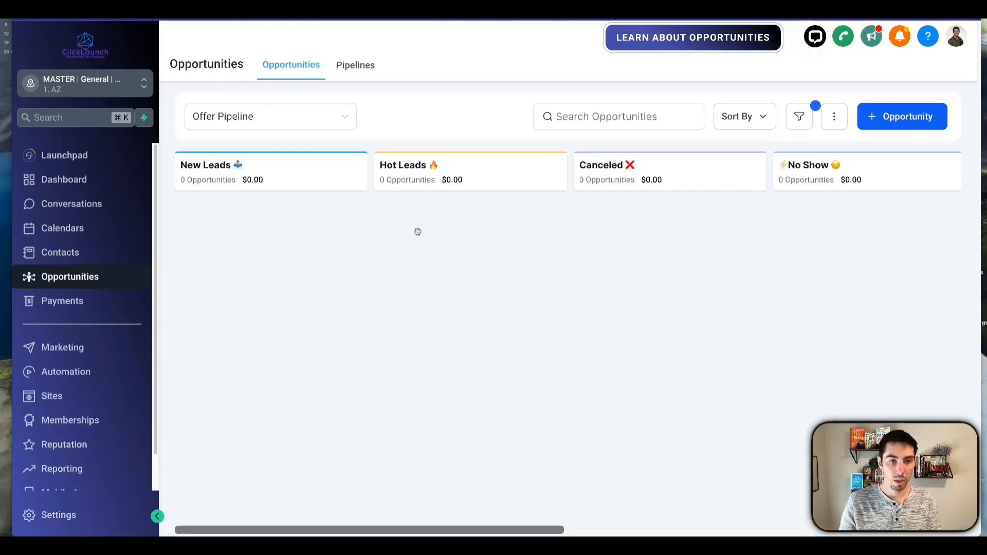
Create a workflow from scratch named New Lead in the "1) Opt-In" automation folder.
{"action": "left_click", "coordinate": [60, 373]}
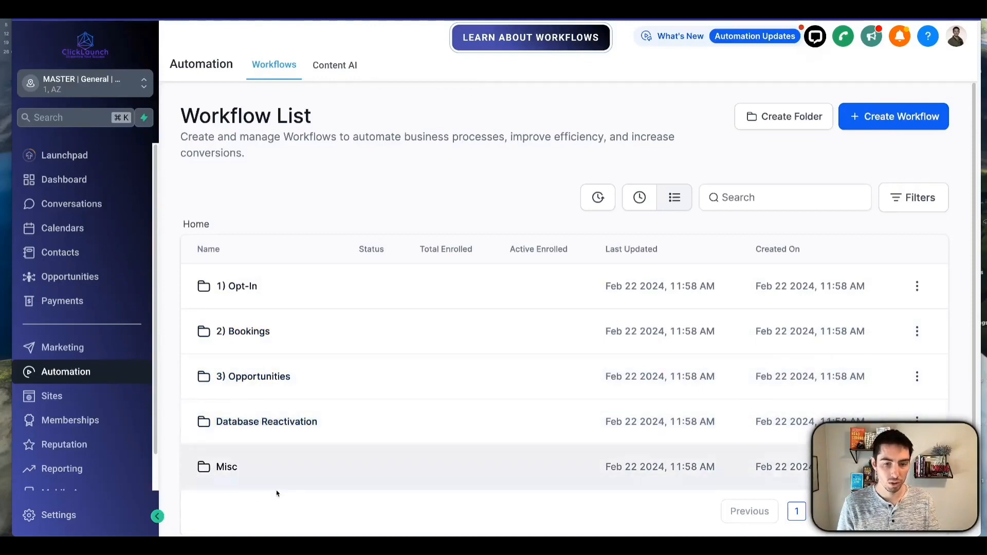
{"action": "left_click", "coordinate": [226, 291]}
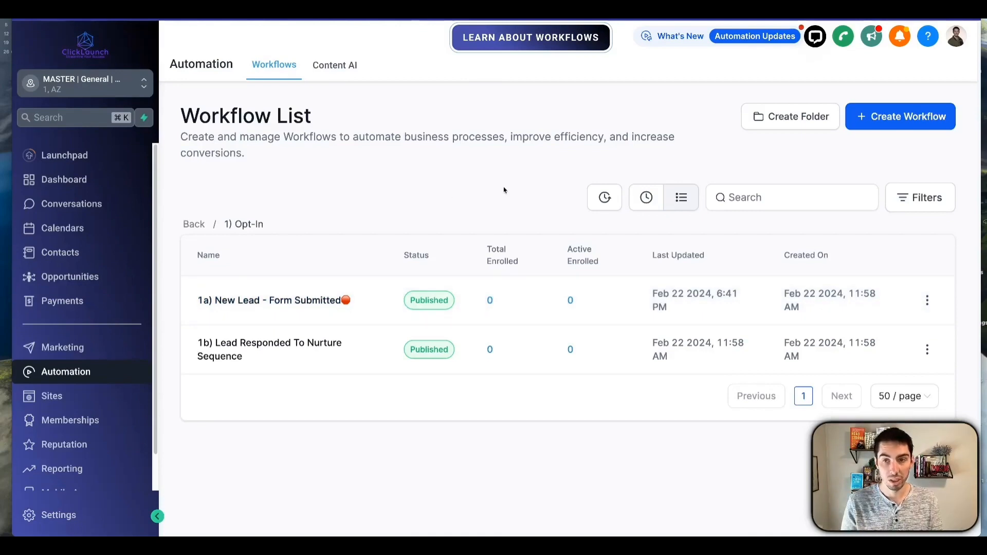
{"action": "left_click", "coordinate": [906, 119]}
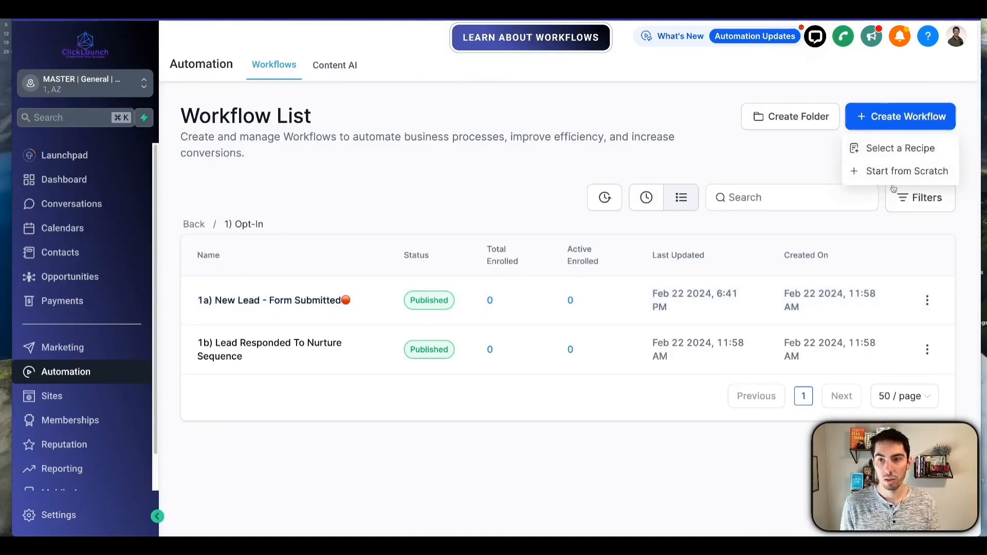
{"action": "left_click", "coordinate": [885, 172]}
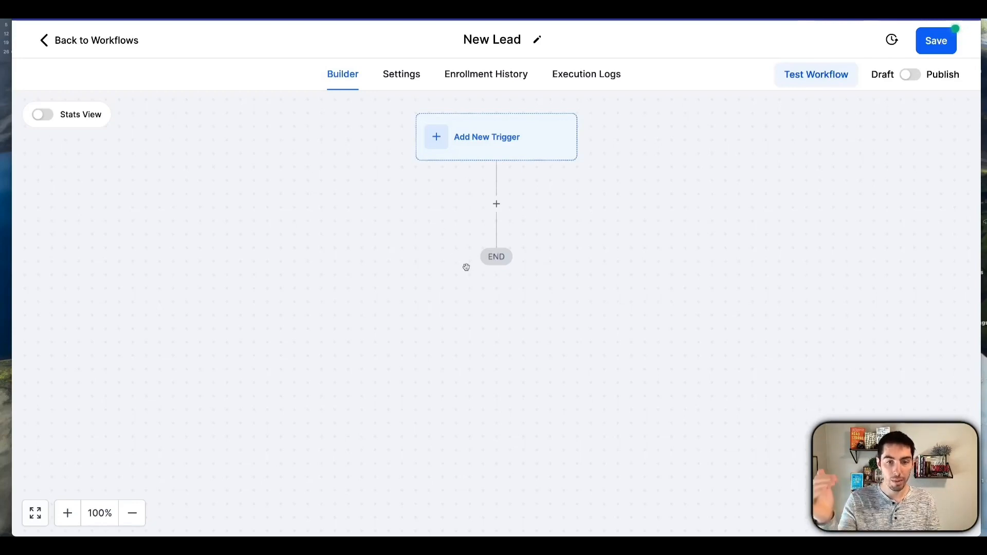
Add a Form Submitted trigger to the New Lead workflow.
{"action": "left_click", "coordinate": [484, 155]}
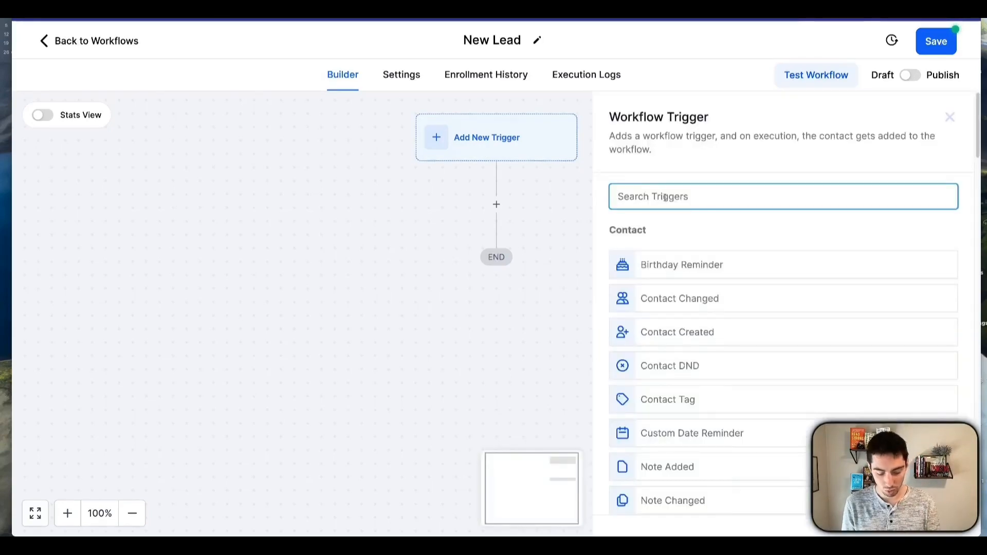
{"action": "type", "text": "for"}
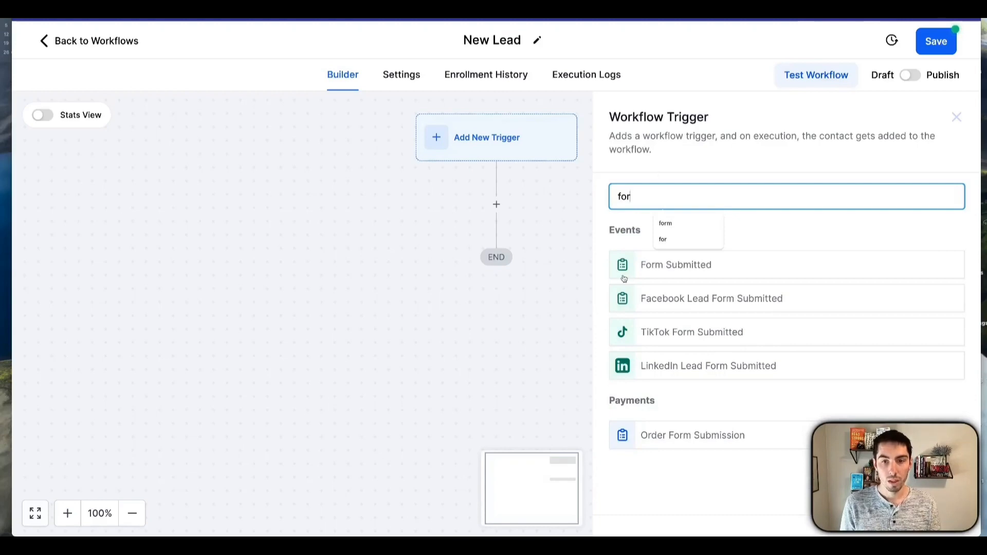
{"action": "left_click", "coordinate": [655, 266]}
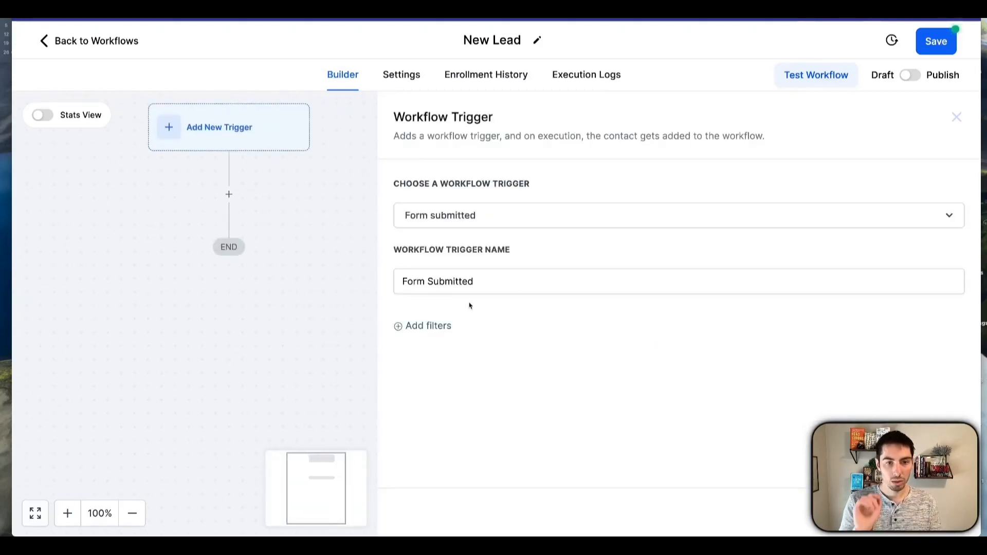
Filter the form trigger with "Form is" set to Funnel Form.
{"action": "left_click", "coordinate": [438, 330]}
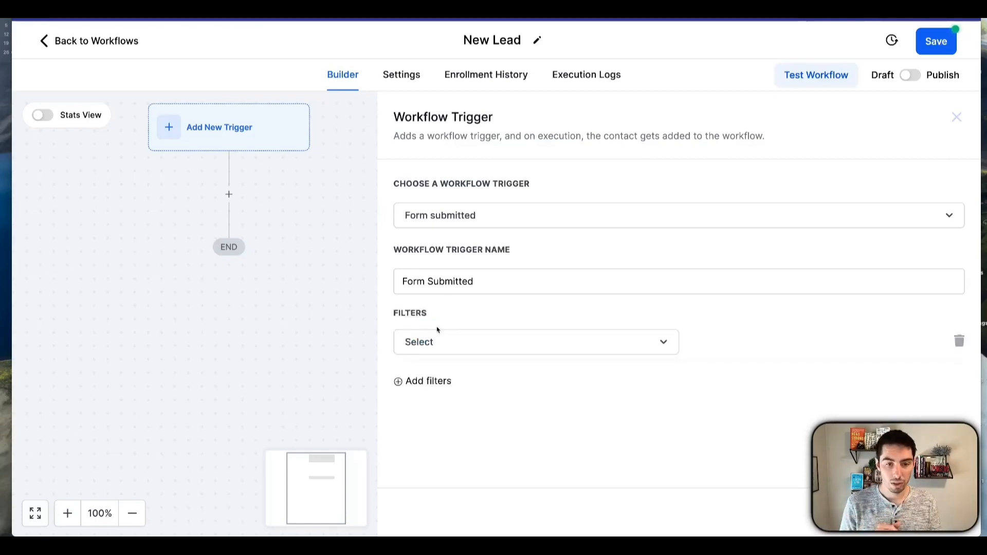
{"action": "left_click", "coordinate": [456, 348]}
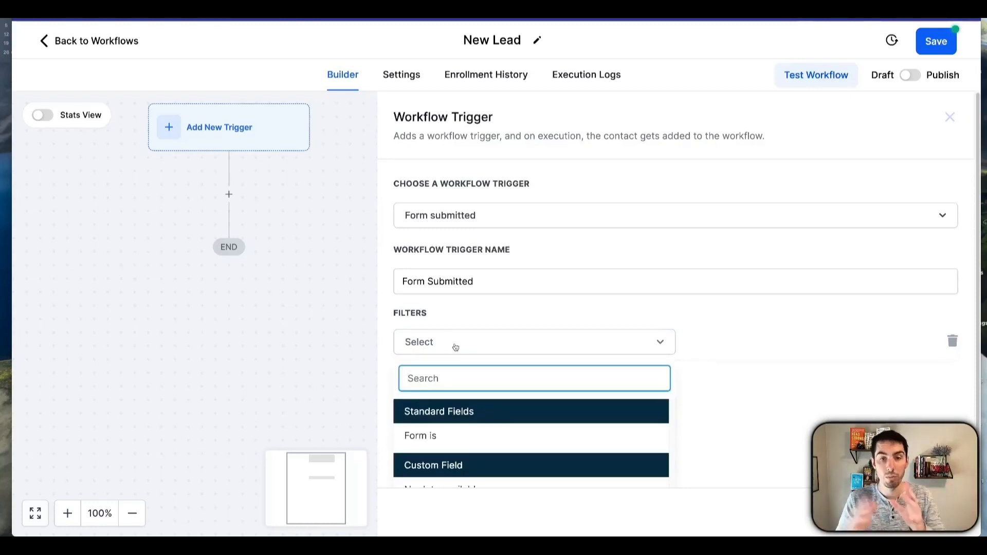
{"action": "left_click", "coordinate": [422, 438]}
{"action": "left_click", "coordinate": [698, 341]}
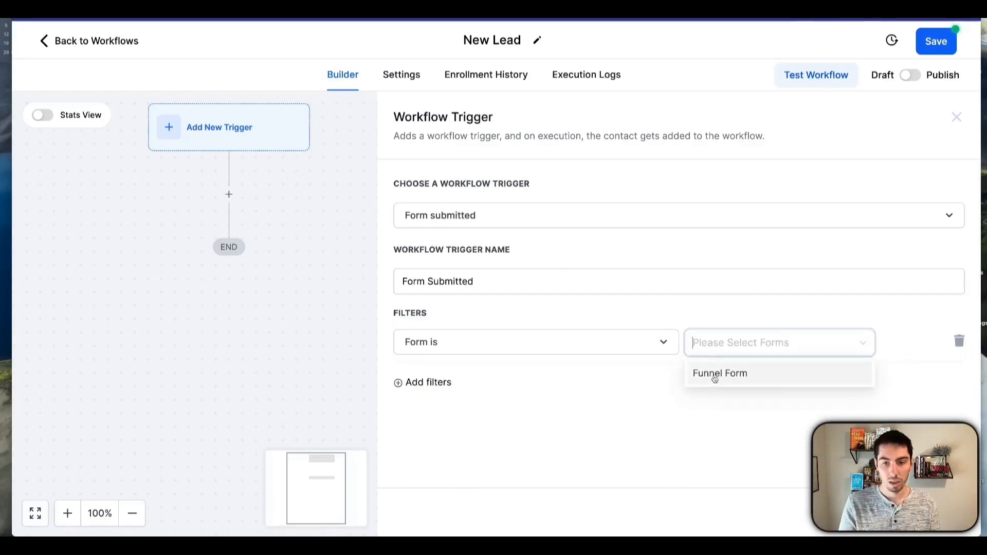
{"action": "left_click", "coordinate": [713, 379]}
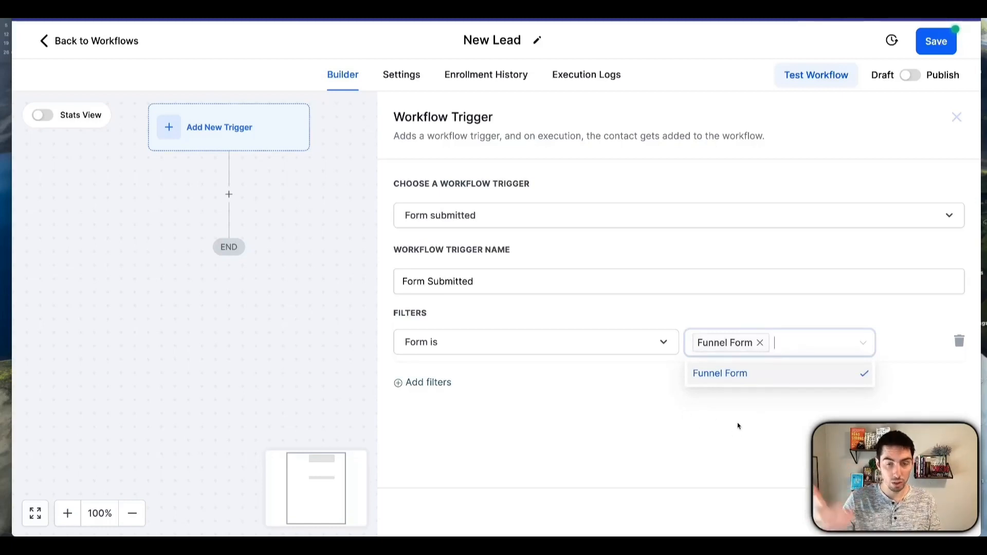
{"action": "left_click", "coordinate": [715, 438]}
Rename the form trigger "Form Submitted - Funnel Form" and save it.
{"action": "left_click", "coordinate": [490, 280]}
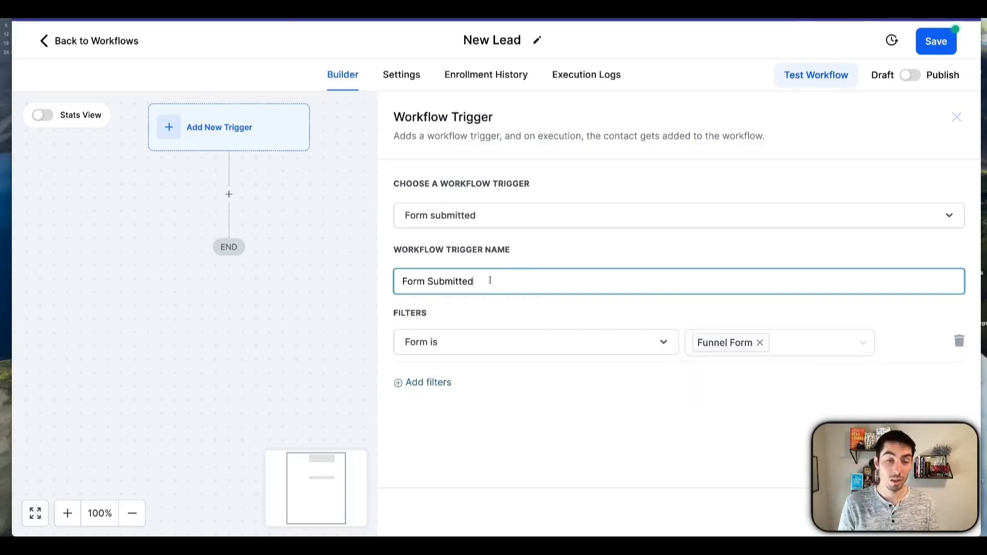
{"action": "type", "text": "-"}
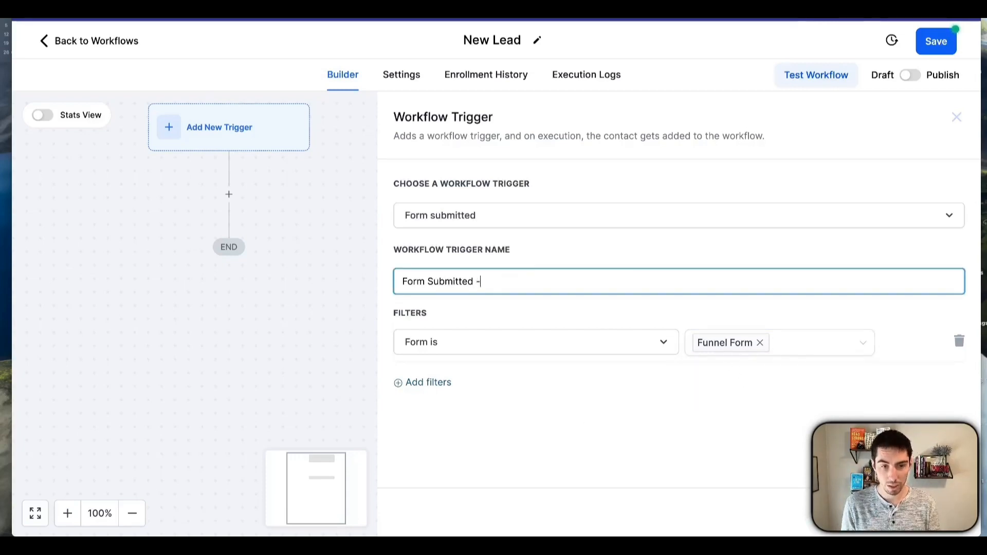
{"action": "type", "text": " Funnel Form"}
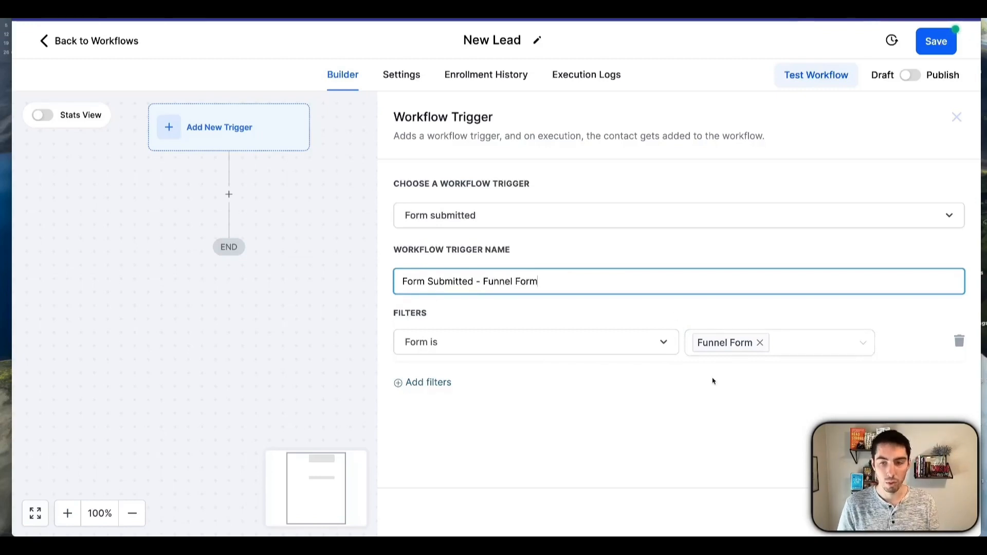
{"action": "left_click", "coordinate": [925, 513]}
Add a second trigger of the type Survey Submitted to the workflow.
{"action": "left_click_drag", "start_coordinate": [162, 228], "coordinate": [215, 260]}
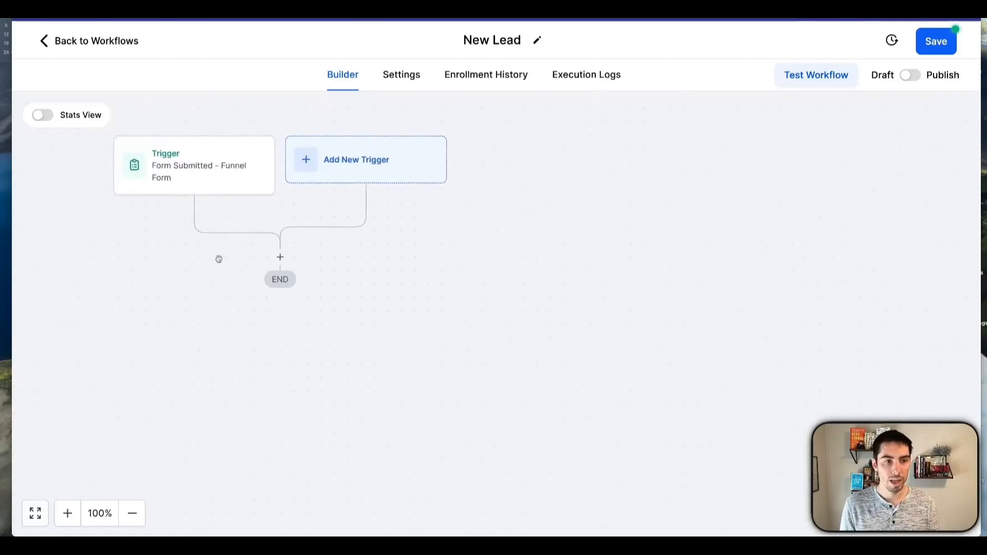
{"action": "left_click", "coordinate": [358, 171]}
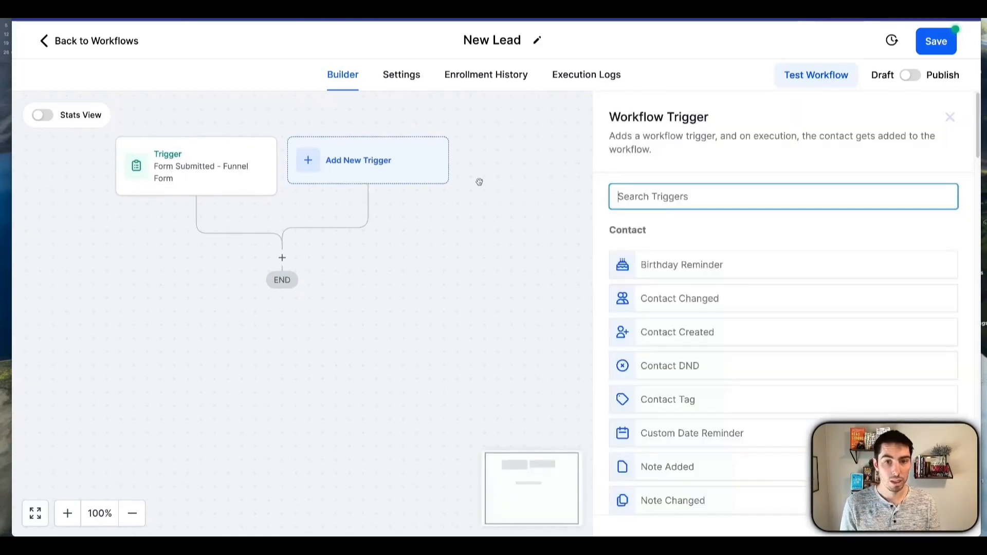
{"action": "type", "text": "survey"}
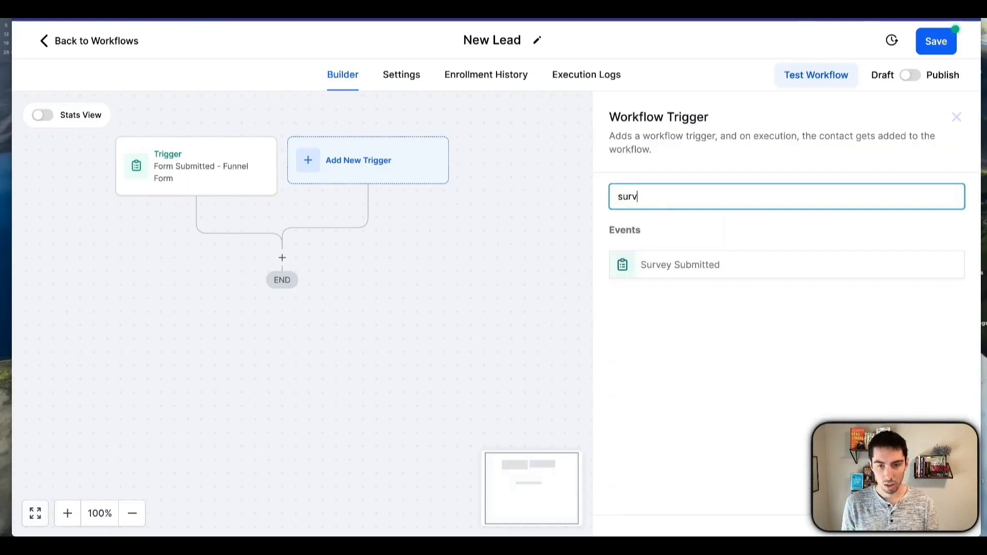
{"action": "left_click", "coordinate": [646, 265]}
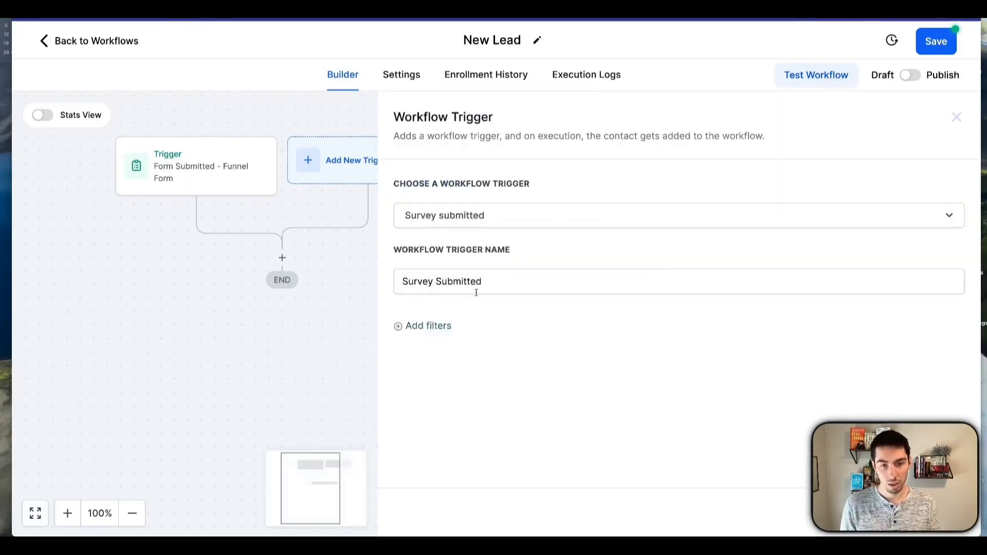
Try to restrict the survey trigger to a specific survey with a "Survey is" filter, and remove that filter.
{"action": "left_click", "coordinate": [427, 327]}
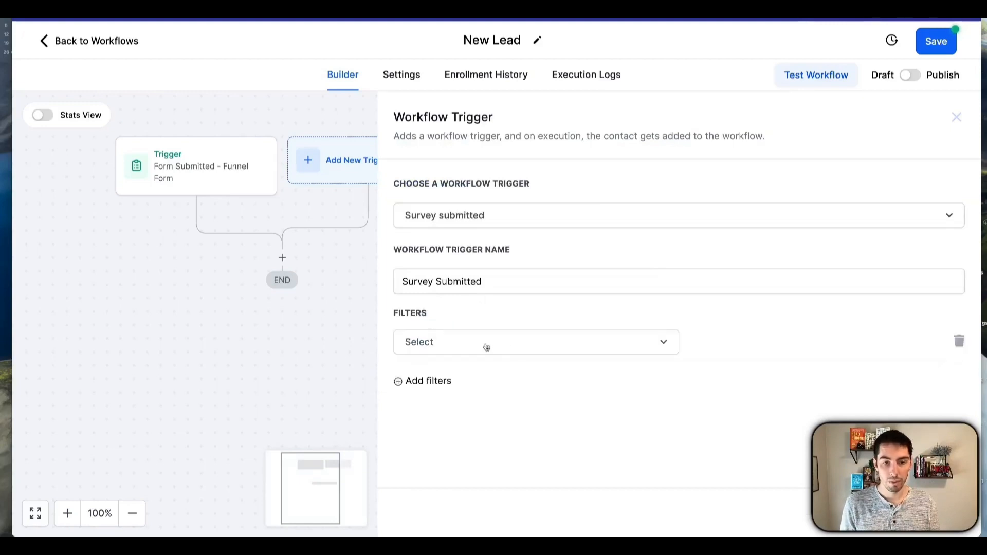
{"action": "left_click", "coordinate": [509, 347]}
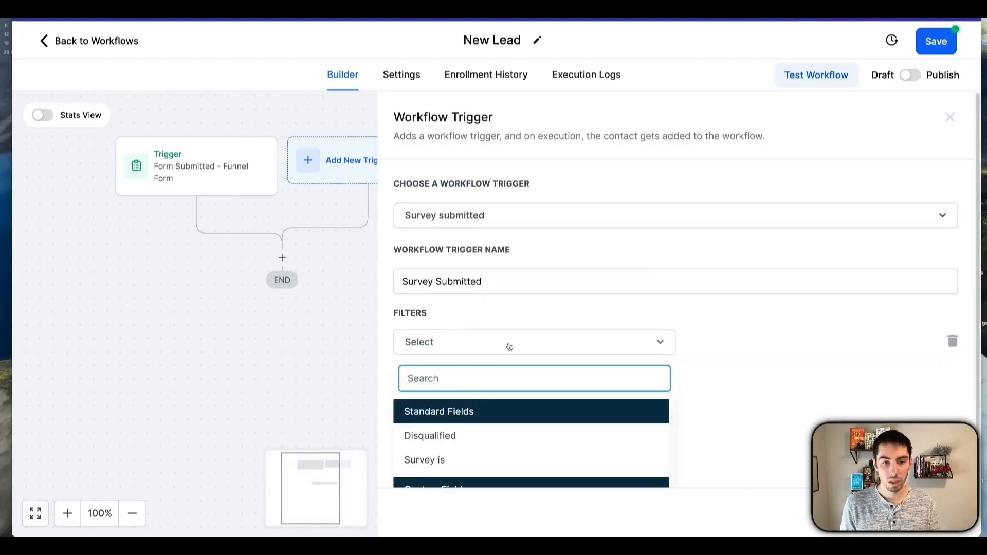
{"action": "left_click", "coordinate": [426, 460]}
{"action": "left_click", "coordinate": [714, 338]}
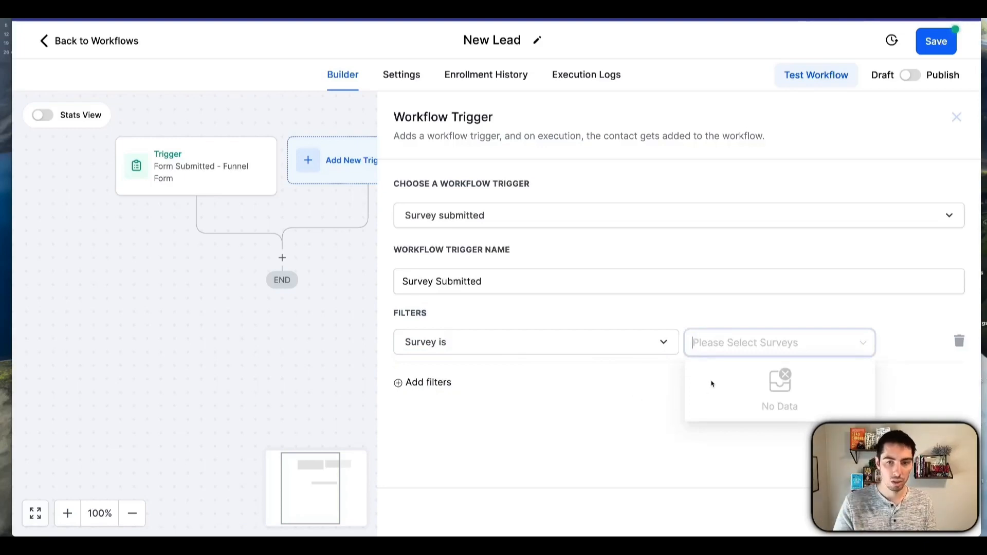
{"action": "left_click", "coordinate": [624, 418]}
{"action": "left_click", "coordinate": [958, 340]}
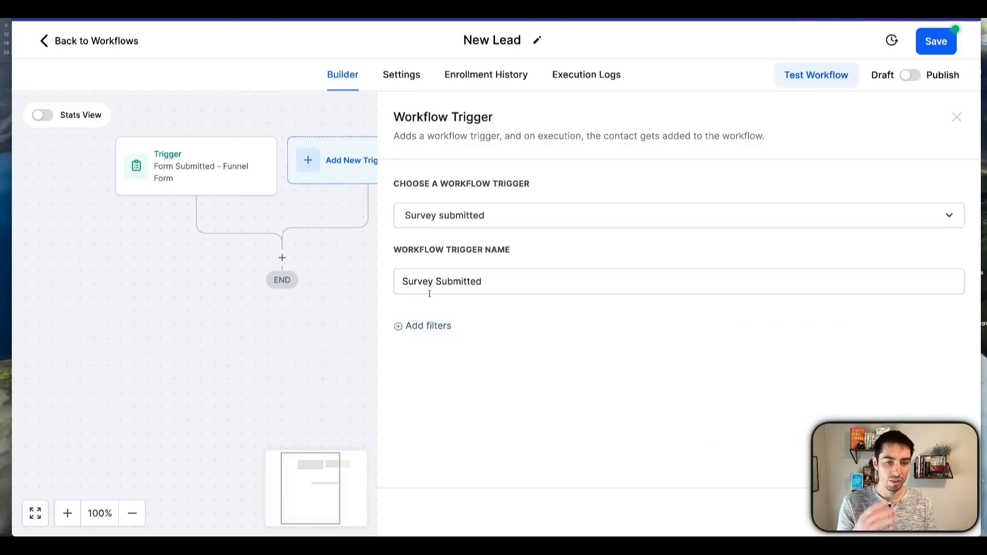
Save the Survey Submitted trigger without any filter.
{"action": "left_click", "coordinate": [927, 513]}
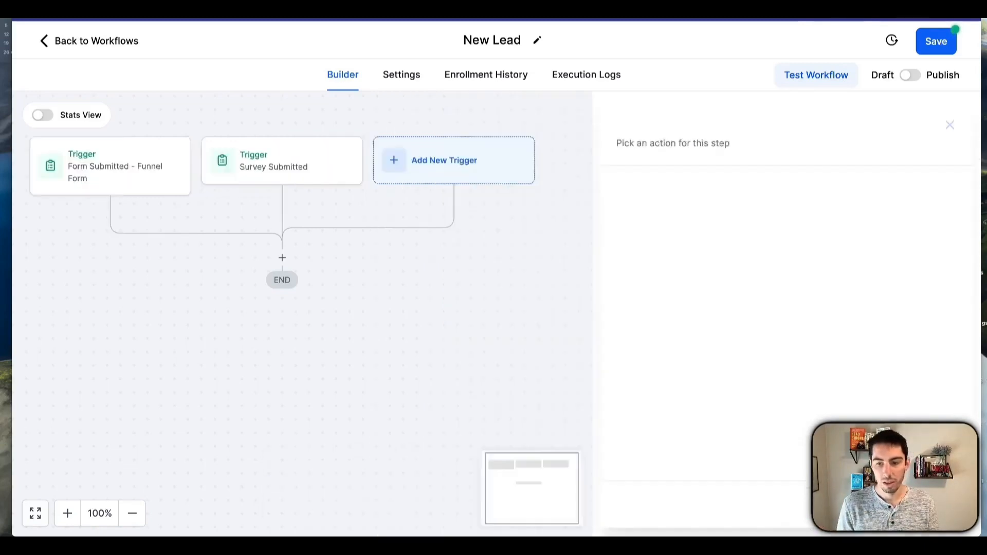
{"action": "left_click_drag", "start_coordinate": [212, 258], "coordinate": [268, 270]}
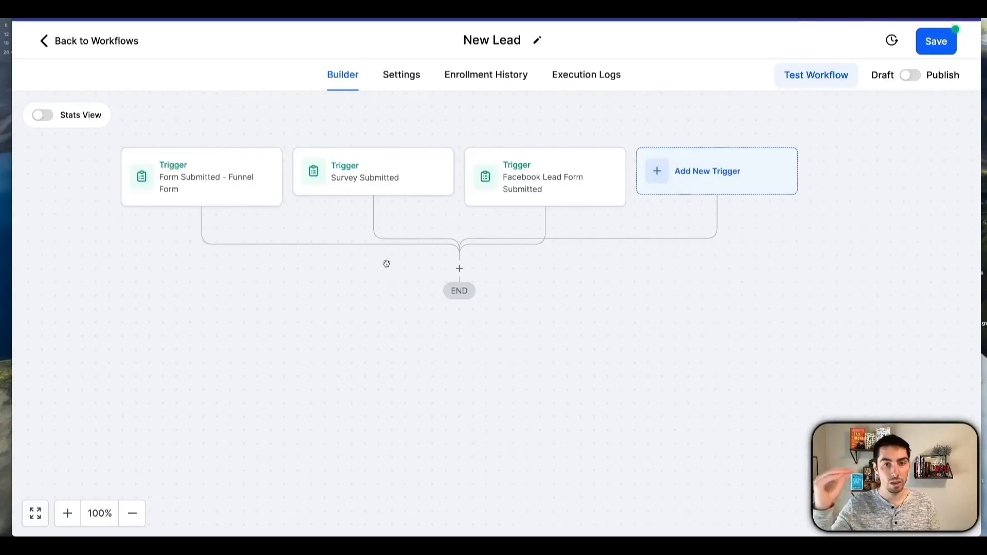
Add an Assign To User action below the triggers, select the demo user as assignee, and save it.
{"action": "left_click_drag", "start_coordinate": [387, 264], "coordinate": [387, 239]}
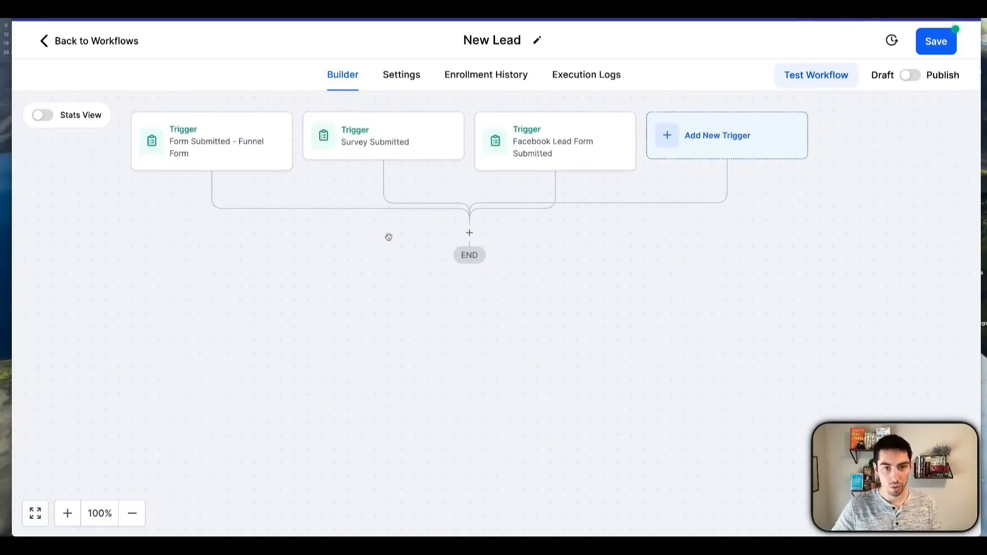
{"action": "left_click", "coordinate": [470, 234]}
{"action": "left_click", "coordinate": [699, 420]}
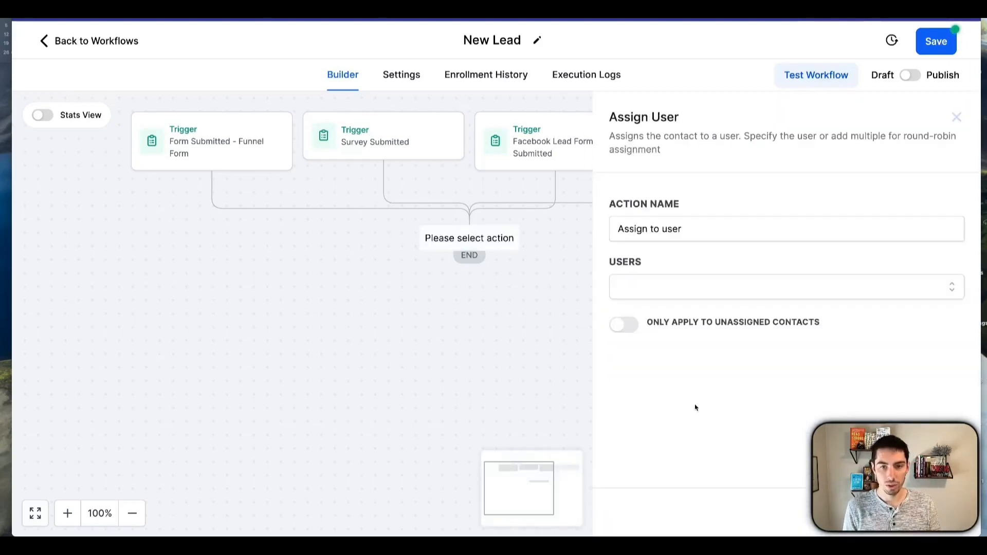
{"action": "left_click", "coordinate": [663, 287]}
{"action": "left_click", "coordinate": [626, 322]}
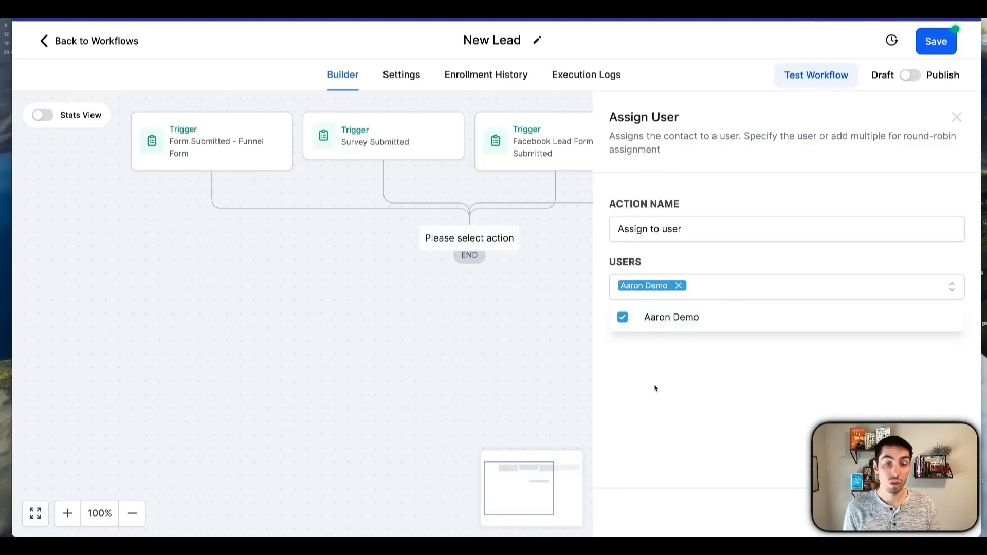
{"action": "left_click", "coordinate": [658, 411]}
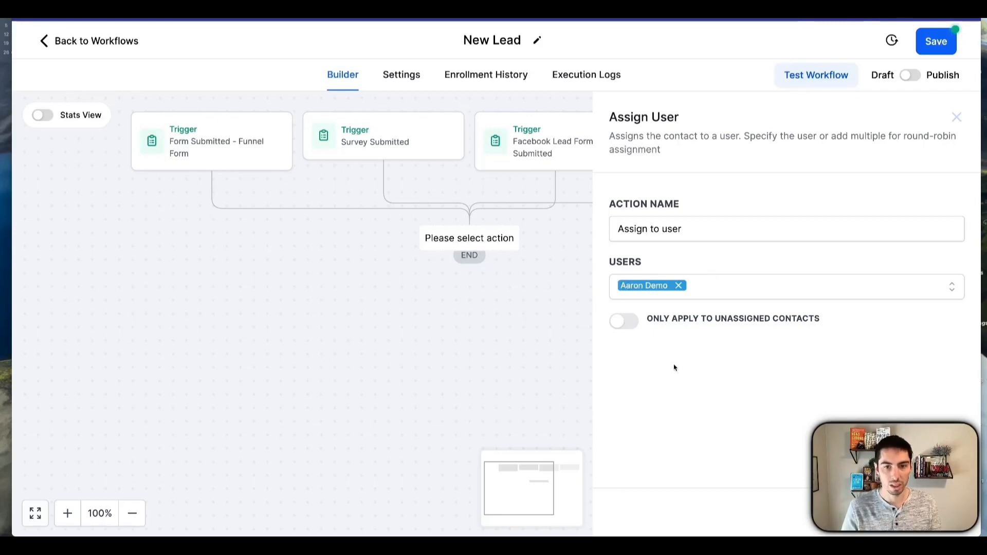
{"action": "left_click", "coordinate": [927, 513]}
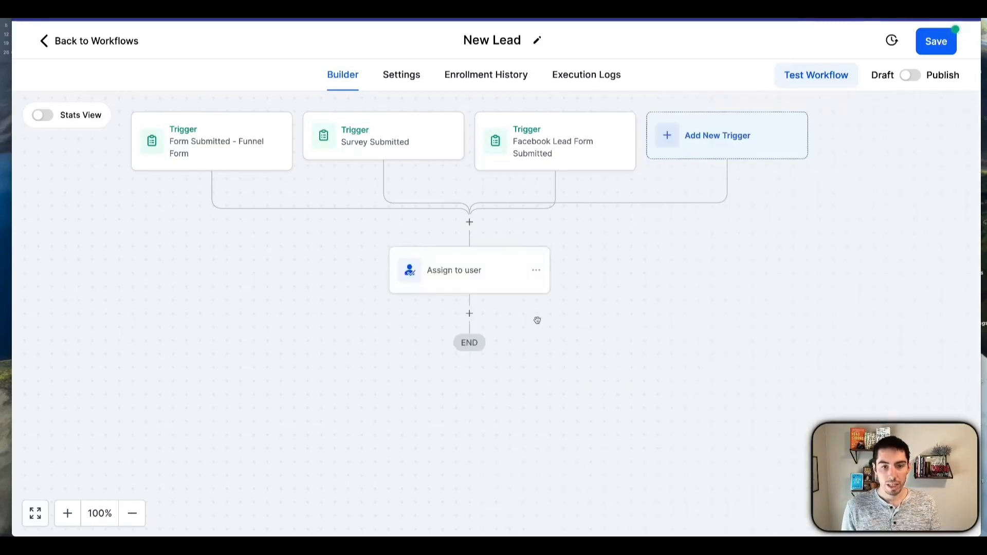
Add an Add Contact Tag action below Assign to user and select the tag "new lead".
{"action": "left_click", "coordinate": [470, 314]}
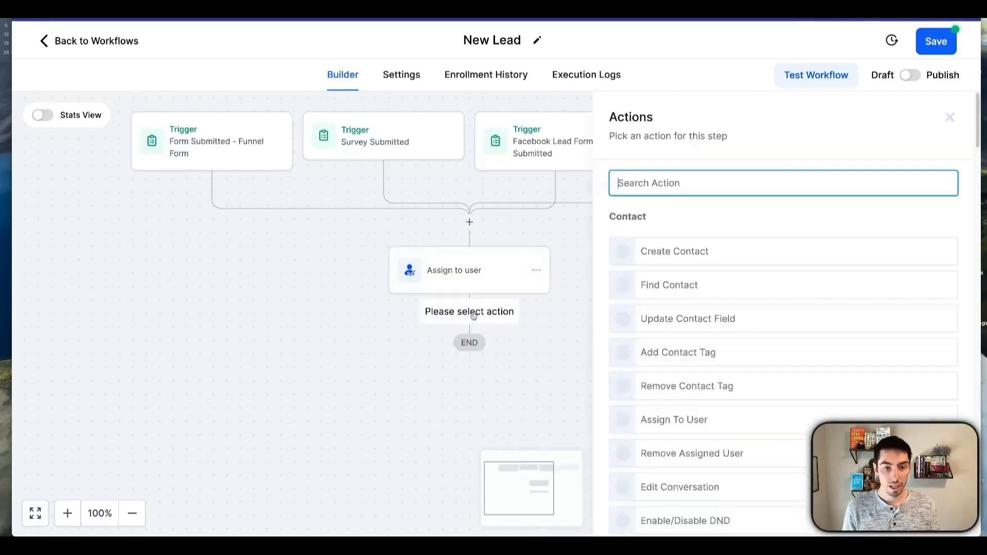
{"action": "left_click", "coordinate": [666, 355]}
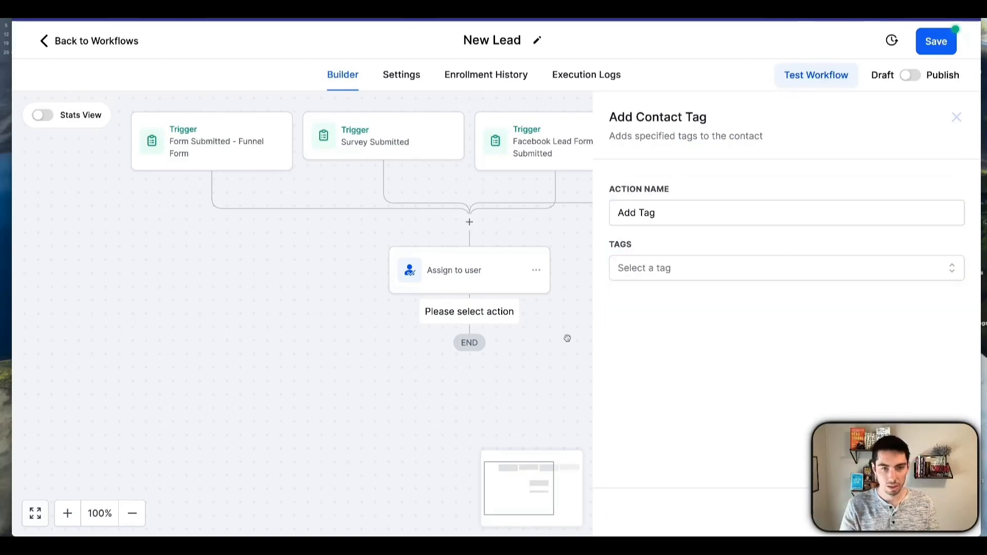
{"action": "left_click", "coordinate": [658, 270]}
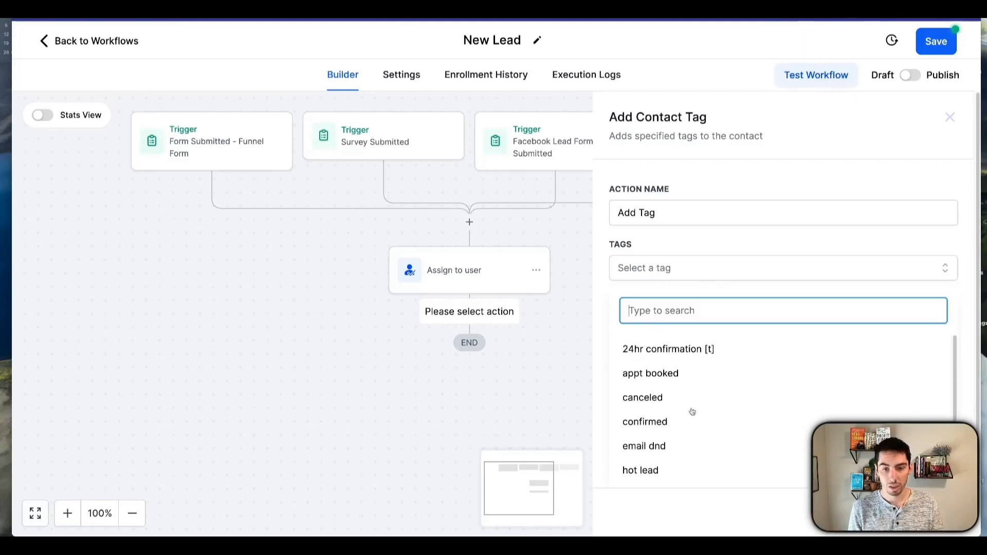
{"action": "scroll", "coordinate": [684, 434], "scroll_direction": "down", "scroll_amount": 2}
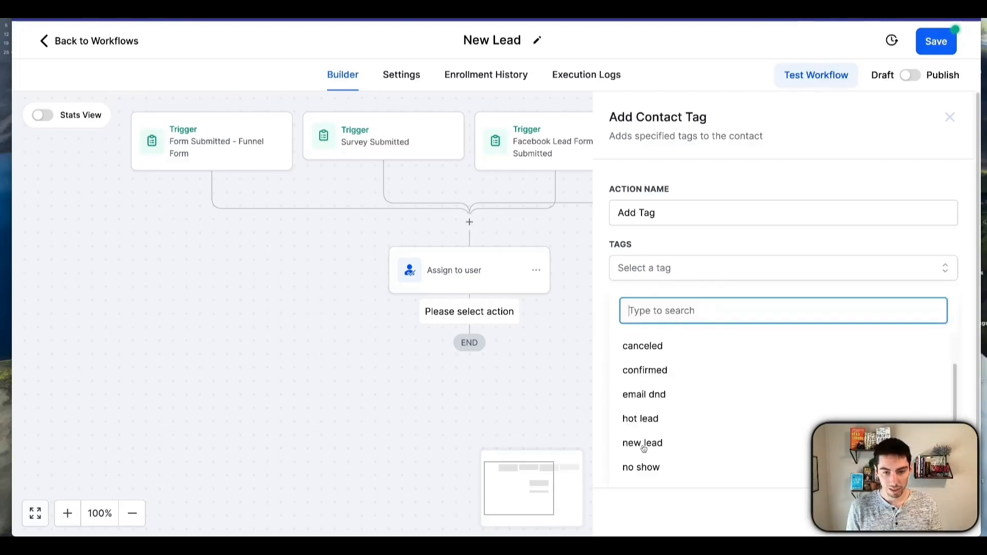
{"action": "left_click", "coordinate": [643, 444]}
{"action": "left_click", "coordinate": [431, 185]}
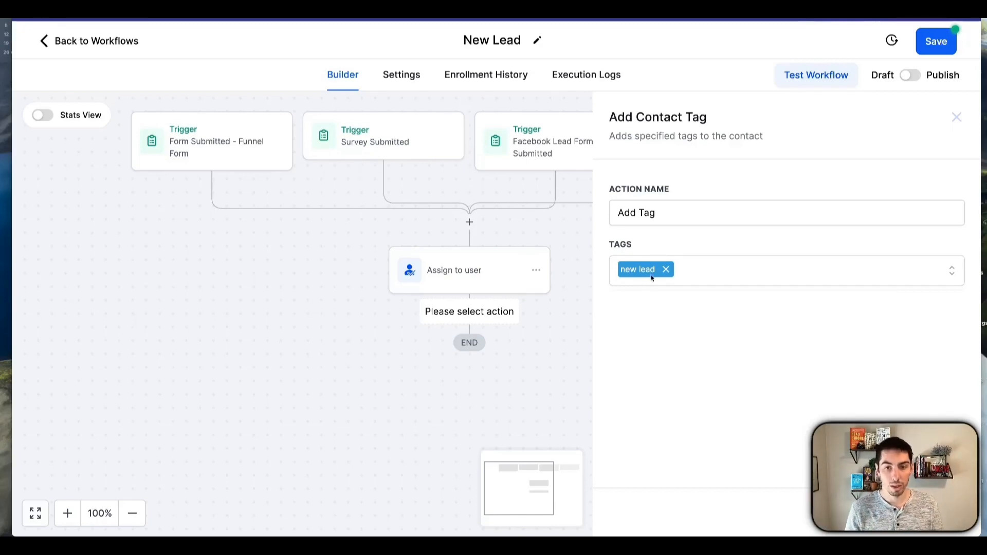
Name the tag action "Add Tag 'new lead'" and save it.
{"action": "left_click", "coordinate": [673, 213]}
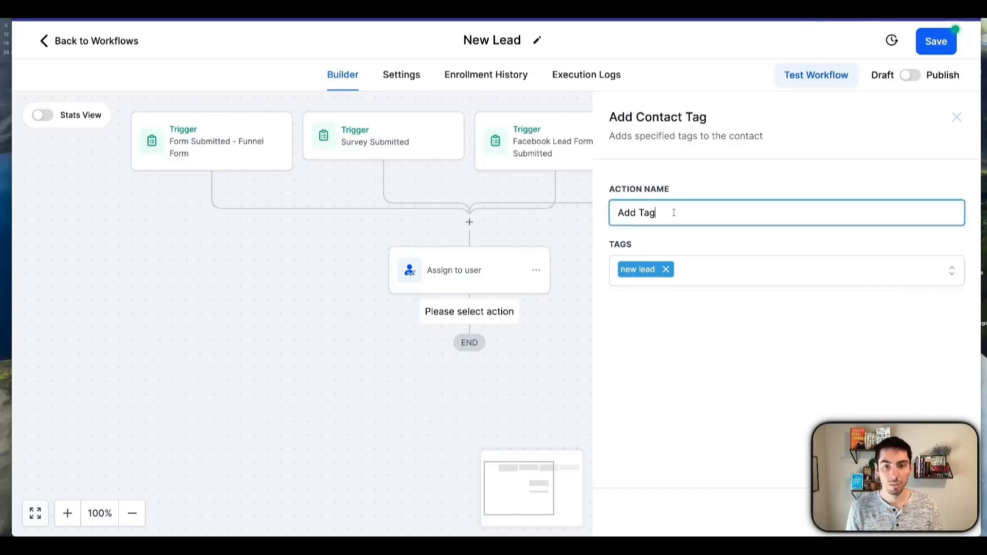
{"action": "type", "text": "'"}
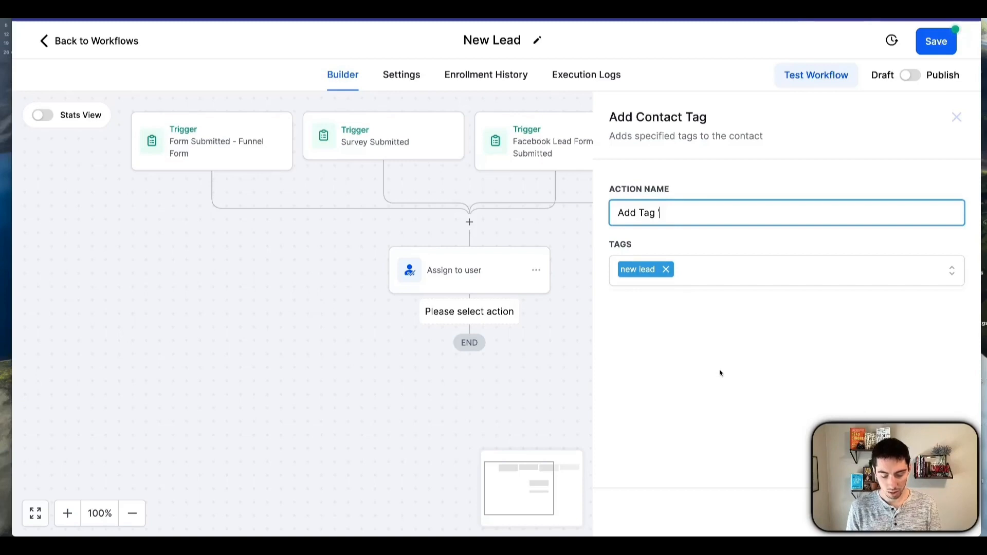
{"action": "type", "text": "new lead'"}
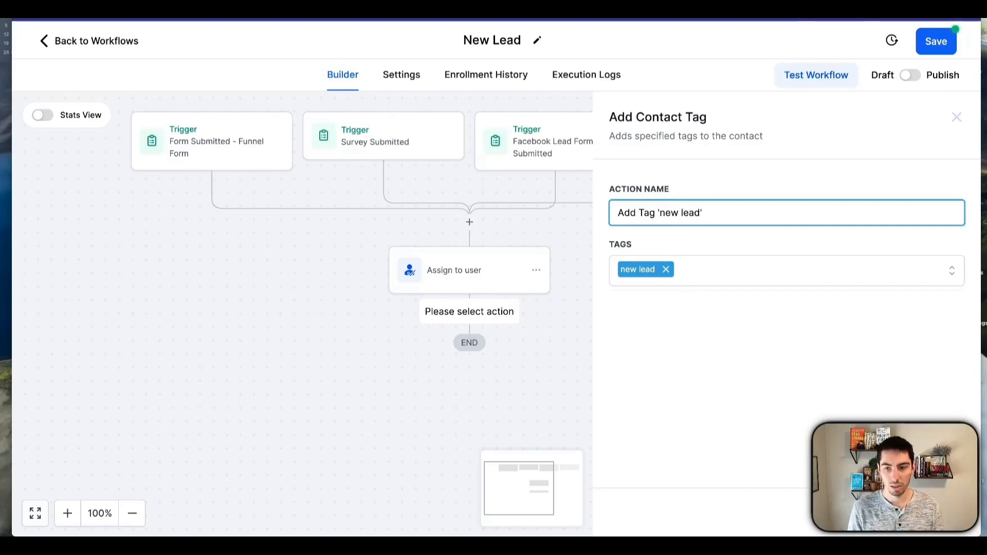
{"action": "left_click", "coordinate": [924, 513]}
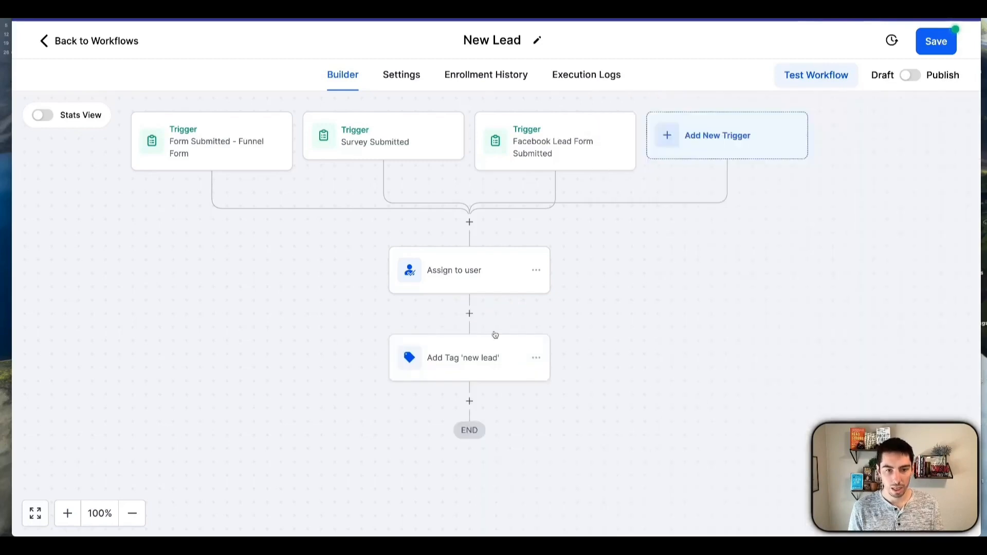
Add a Create/Update Opportunity action below the tag action and shorten its name to "Create Opportunity".
{"action": "scroll", "coordinate": [470, 383], "scroll_direction": "down", "scroll_amount": 1}
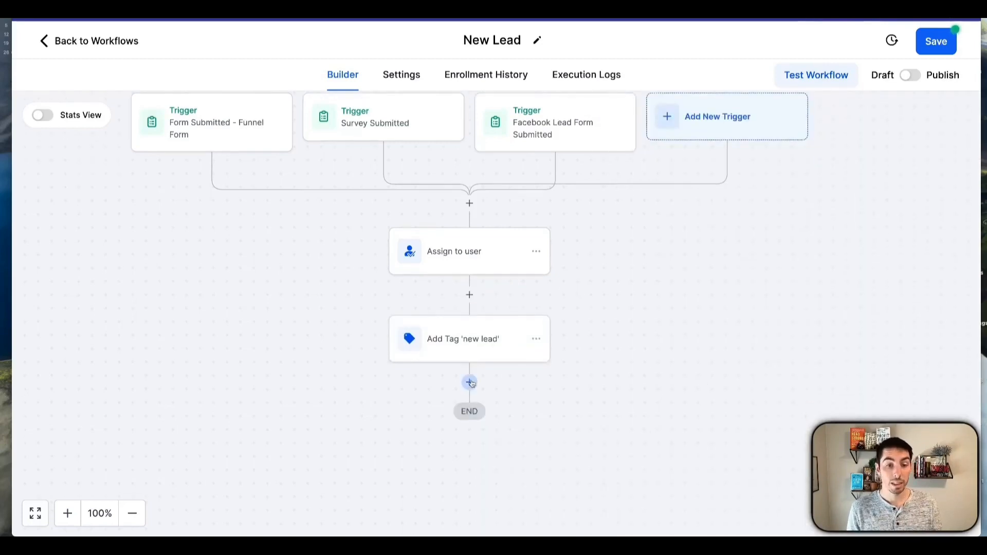
{"action": "left_click", "coordinate": [469, 383]}
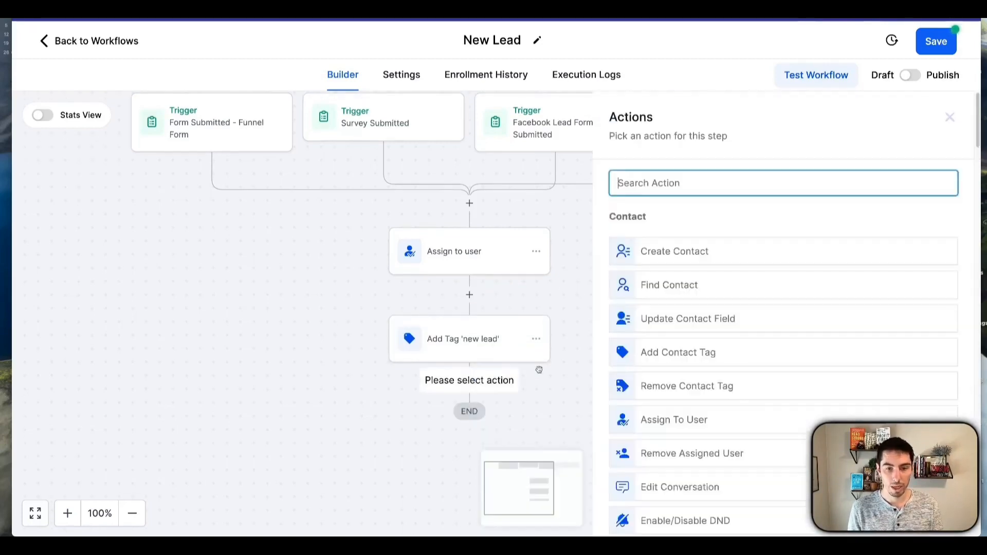
{"action": "type", "text": "op"}
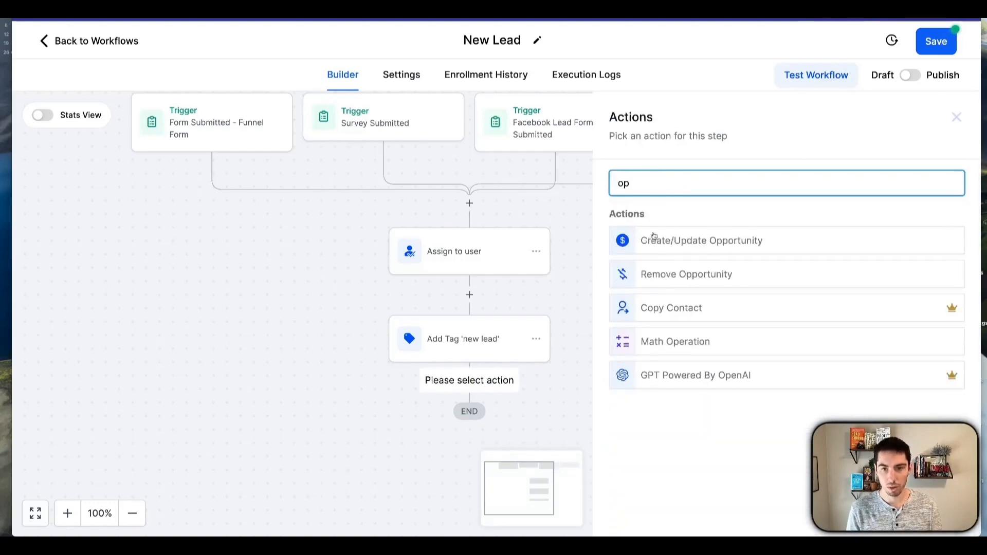
{"action": "left_click", "coordinate": [722, 242]}
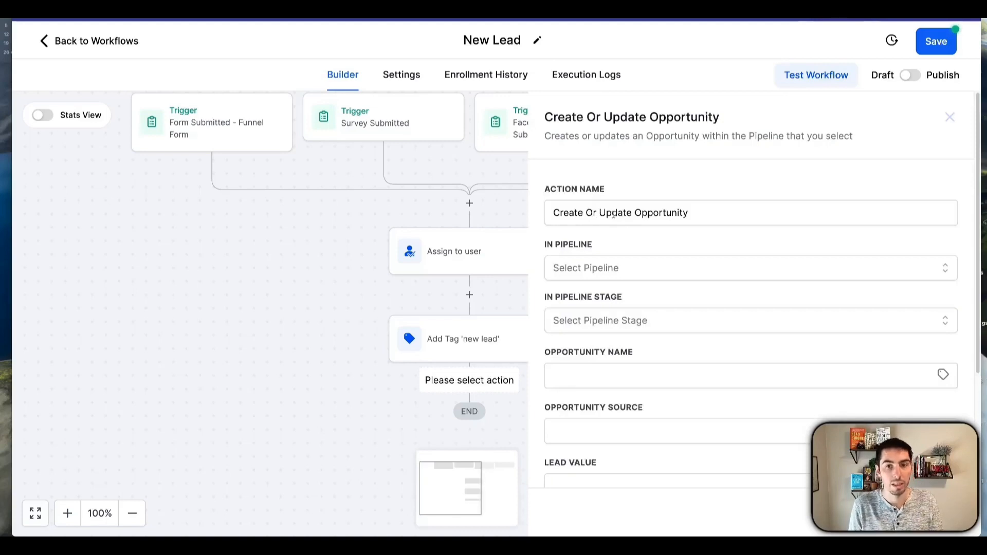
{"action": "double_click", "coordinate": [612, 214]}
{"action": "key", "text": "BackSpace"}
{"action": "key", "text": "BackSpace"}
{"action": "key", "text": "BackSpace"}
{"action": "key", "text": "BackSpace"}
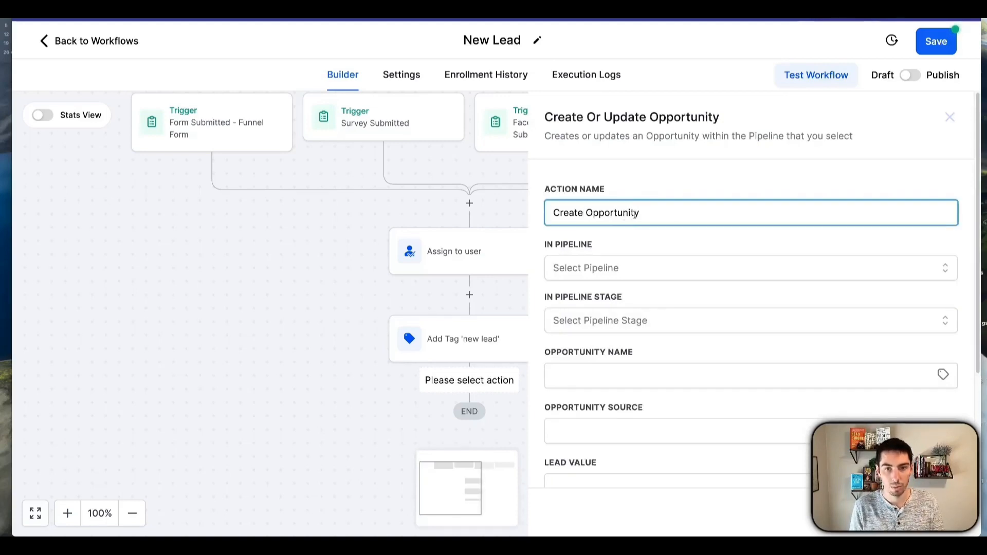
Set the opportunity's pipeline to Offer Pipeline and its stage to New Leads.
{"action": "left_click", "coordinate": [608, 272]}
{"action": "left_click", "coordinate": [579, 329]}
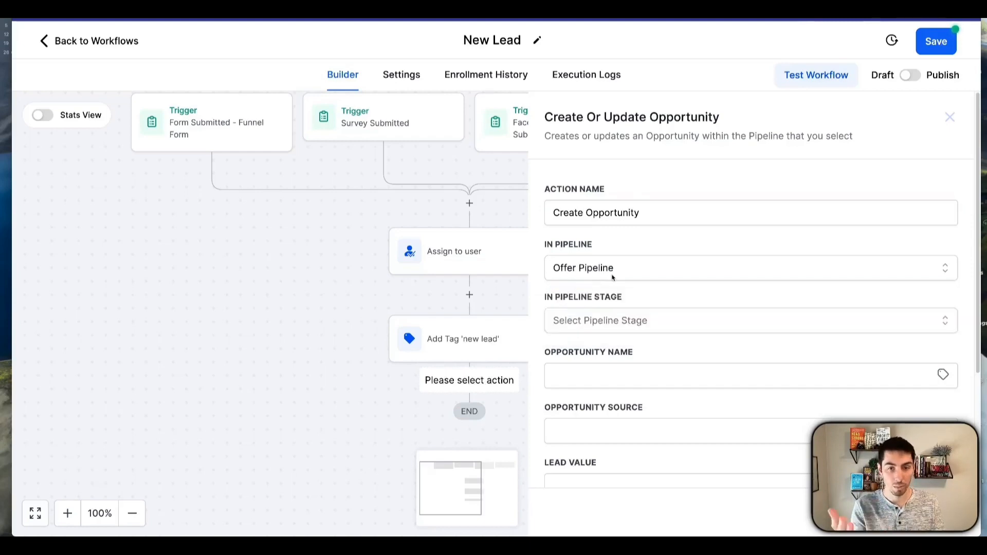
{"action": "left_click", "coordinate": [585, 323]}
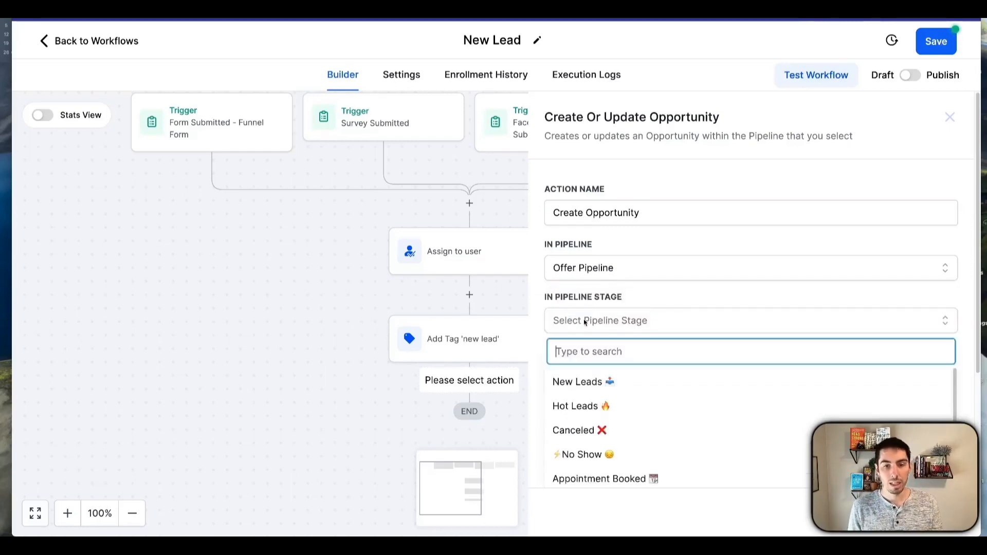
{"action": "left_click", "coordinate": [597, 382]}
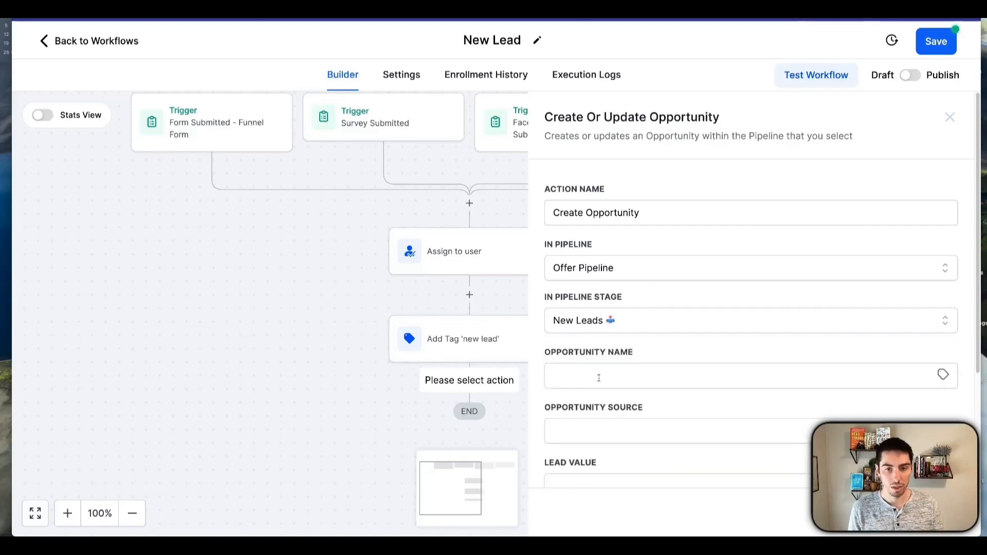
Examine the opportunity's name, source, lead value and status fields and the options below them, without filling anything in.
{"action": "scroll", "coordinate": [702, 347], "scroll_direction": "down", "scroll_amount": 1}
{"action": "scroll", "coordinate": [701, 349], "scroll_direction": "down", "scroll_amount": 2}
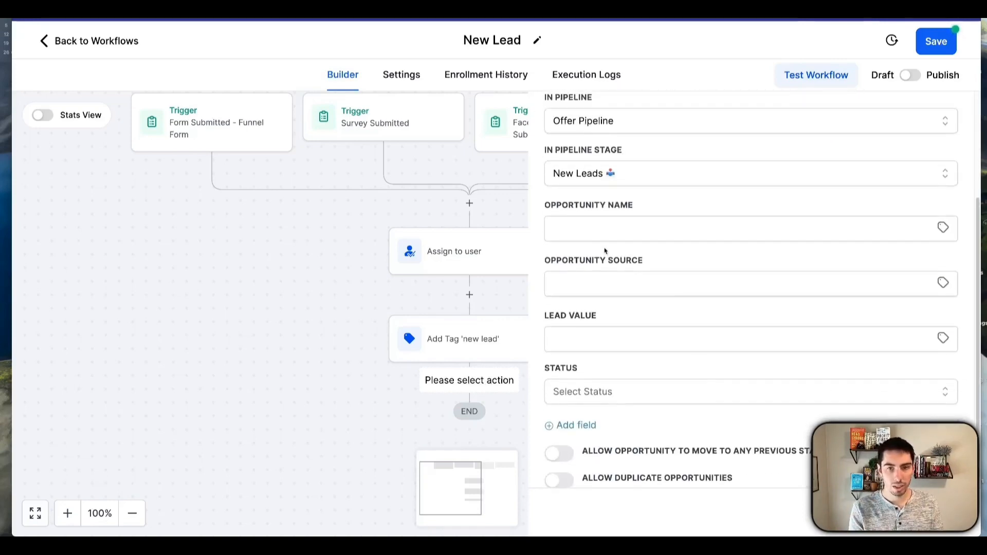
{"action": "left_click", "coordinate": [598, 228]}
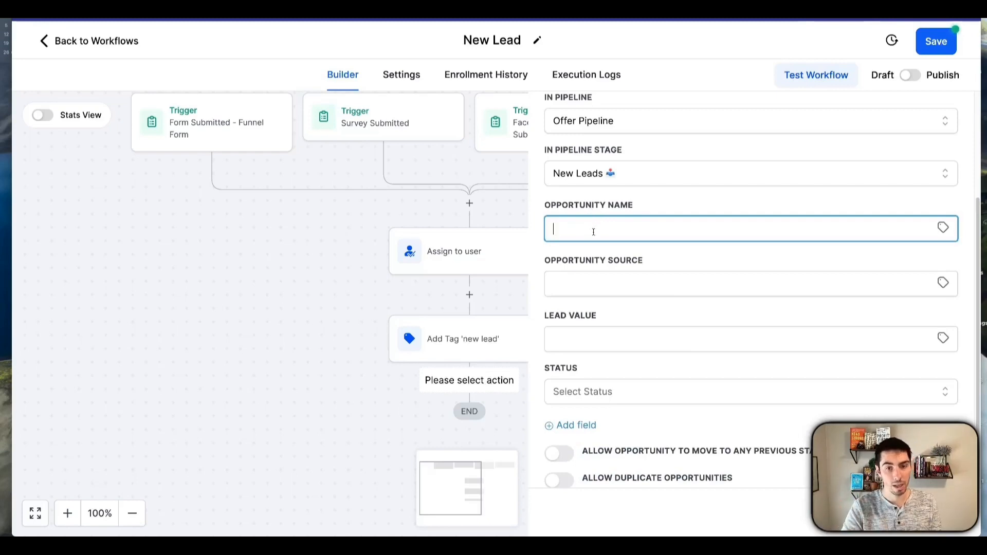
{"action": "left_click", "coordinate": [612, 288]}
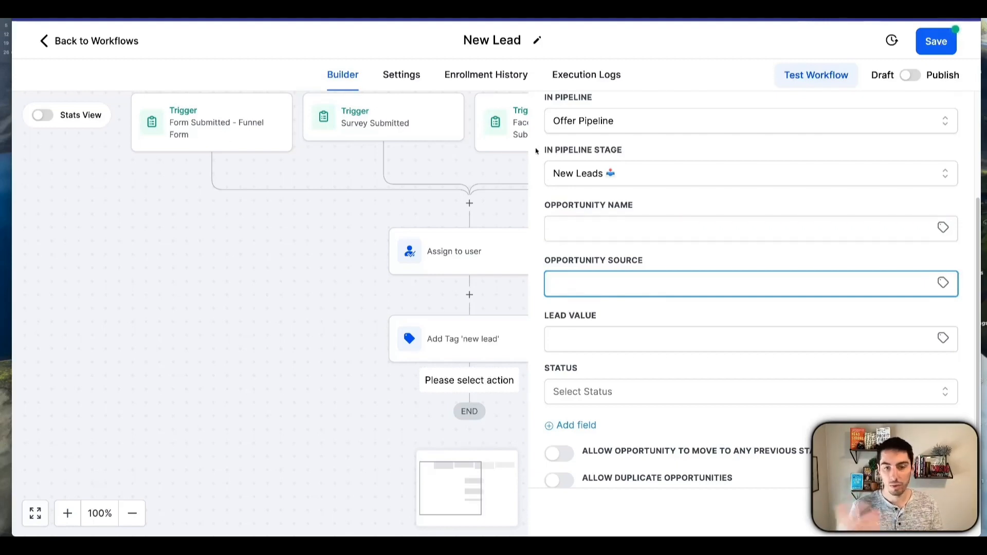
{"action": "left_click", "coordinate": [535, 287]}
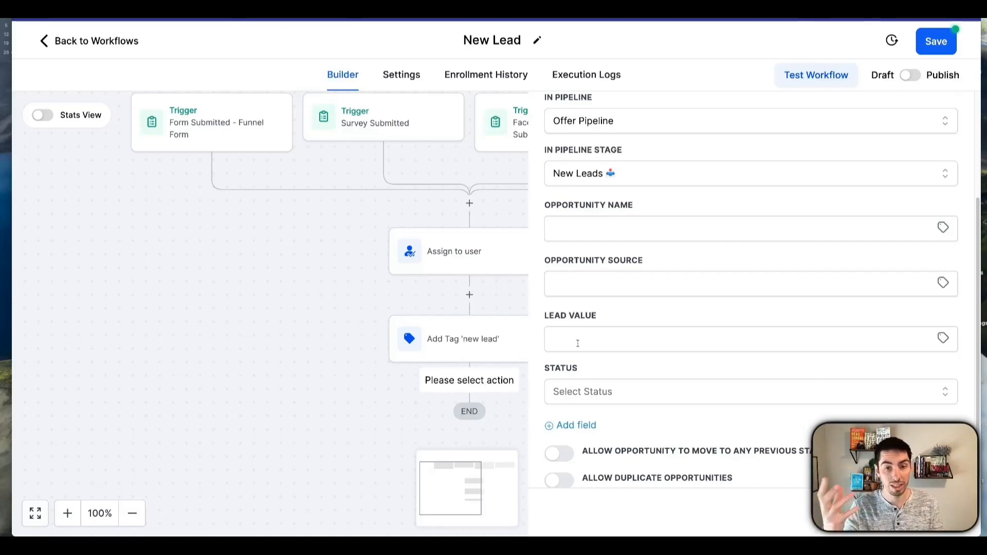
{"action": "left_click", "coordinate": [604, 392]}
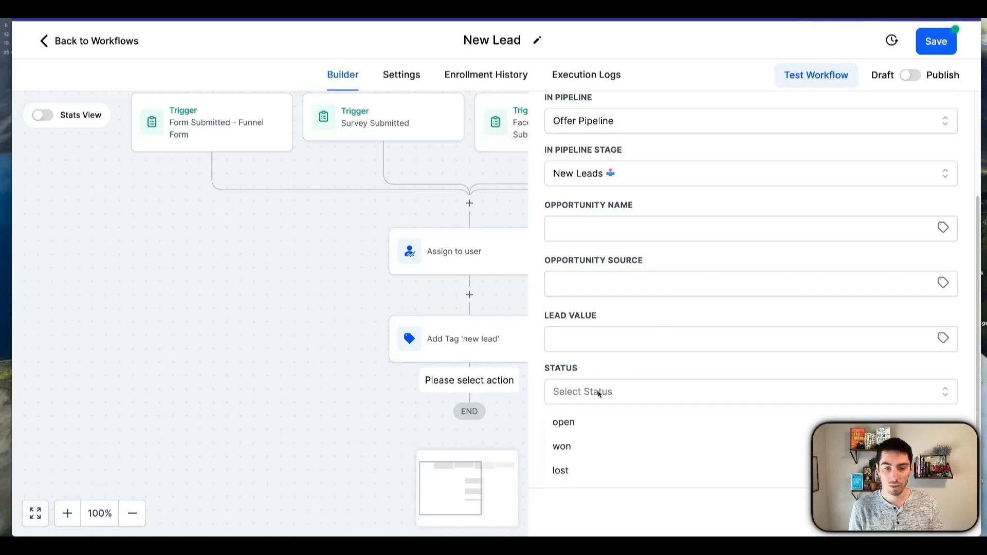
{"action": "scroll", "coordinate": [606, 347], "scroll_direction": "down", "scroll_amount": 1}
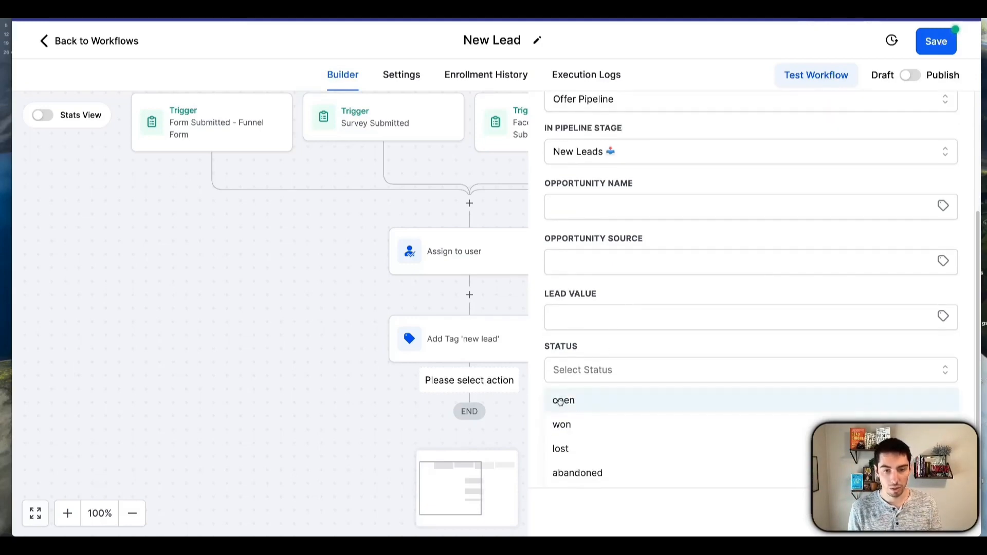
{"action": "left_click", "coordinate": [594, 378]}
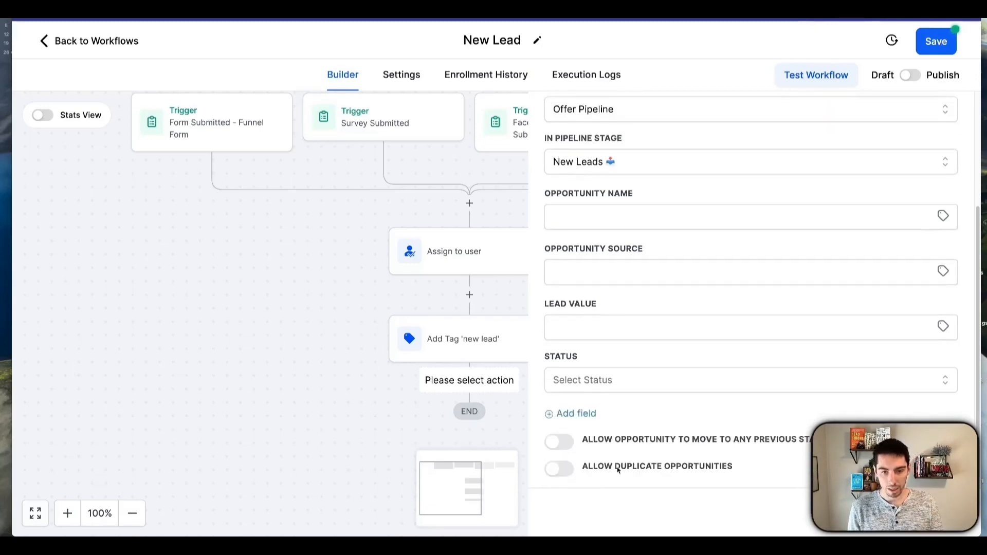
Extend the opportunity action's name to "Create Opportunity - New Lead" and save the action.
{"action": "scroll", "coordinate": [694, 322], "scroll_direction": "up", "scroll_amount": 3}
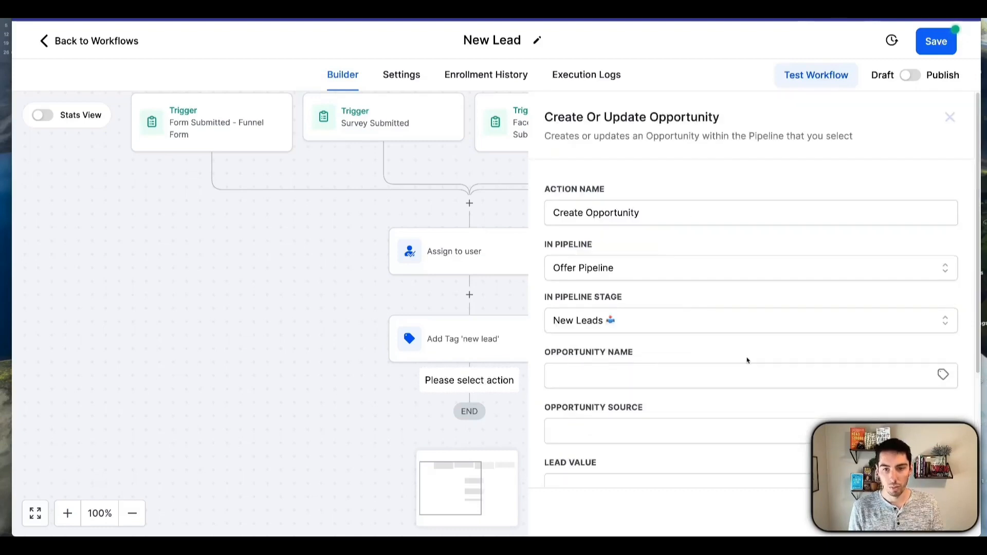
{"action": "left_click", "coordinate": [651, 218]}
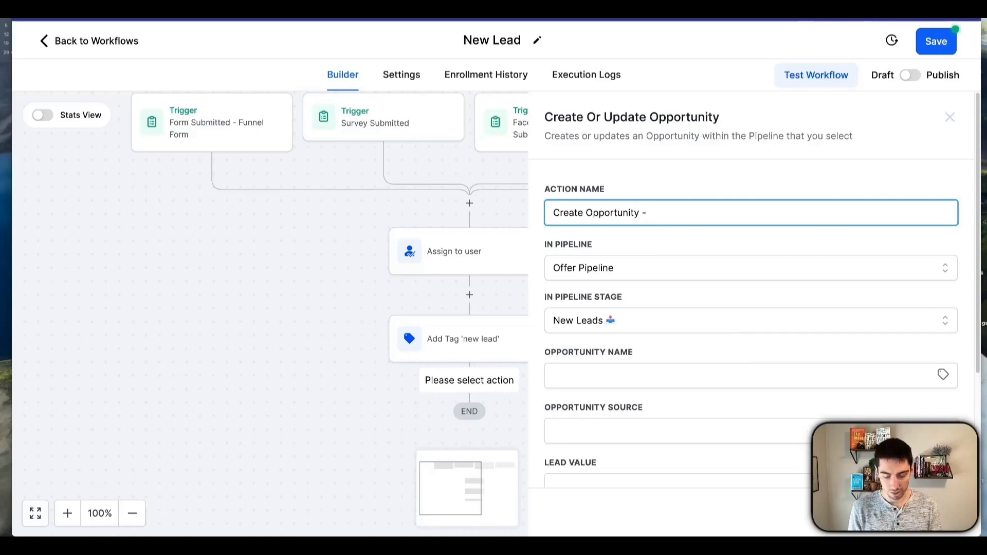
{"action": "type", "text": "New Laed"}
{"action": "left_click", "coordinate": [924, 513]}
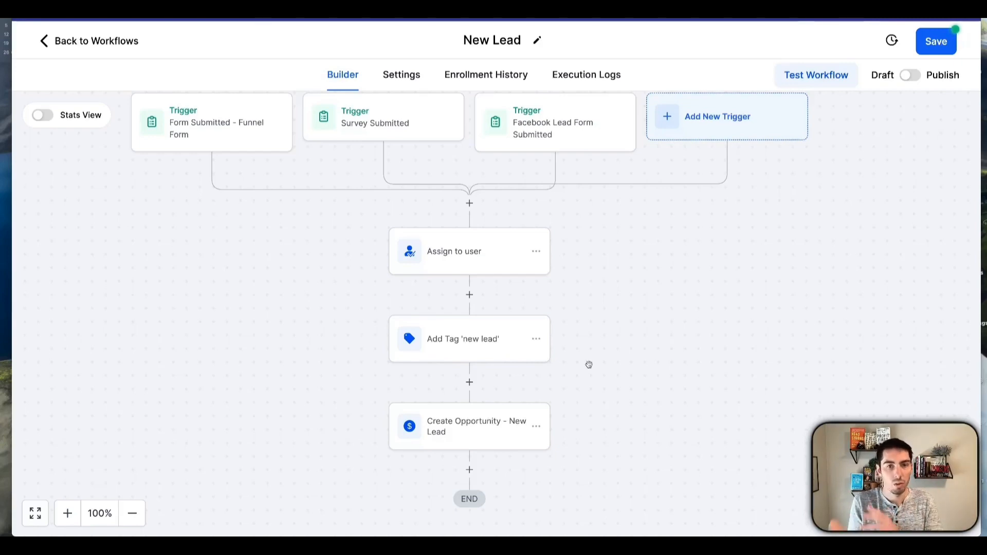
Add a Send Internal Notification action below the opportunity action and set its notification type to Email.
{"action": "scroll", "coordinate": [509, 291], "scroll_direction": "down", "scroll_amount": 3}
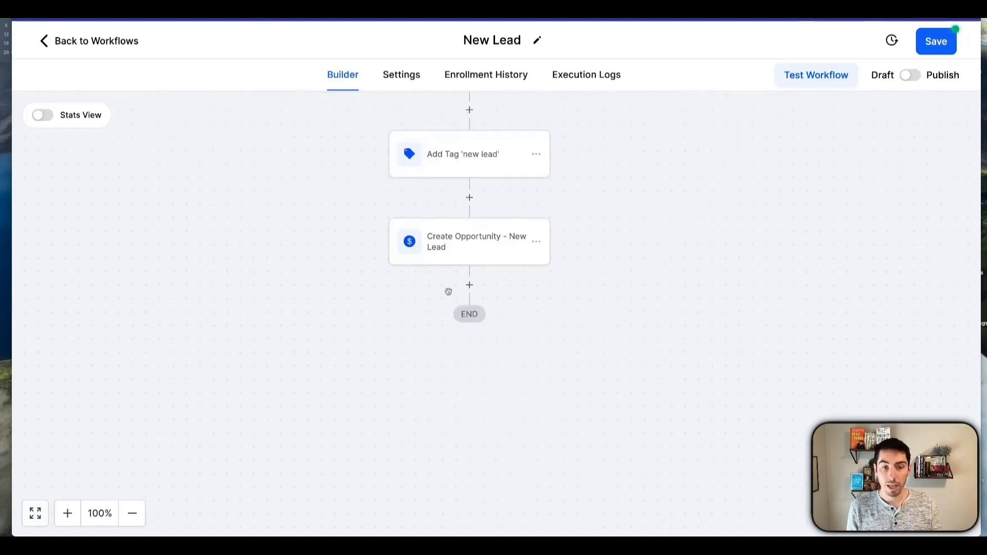
{"action": "left_click", "coordinate": [469, 285]}
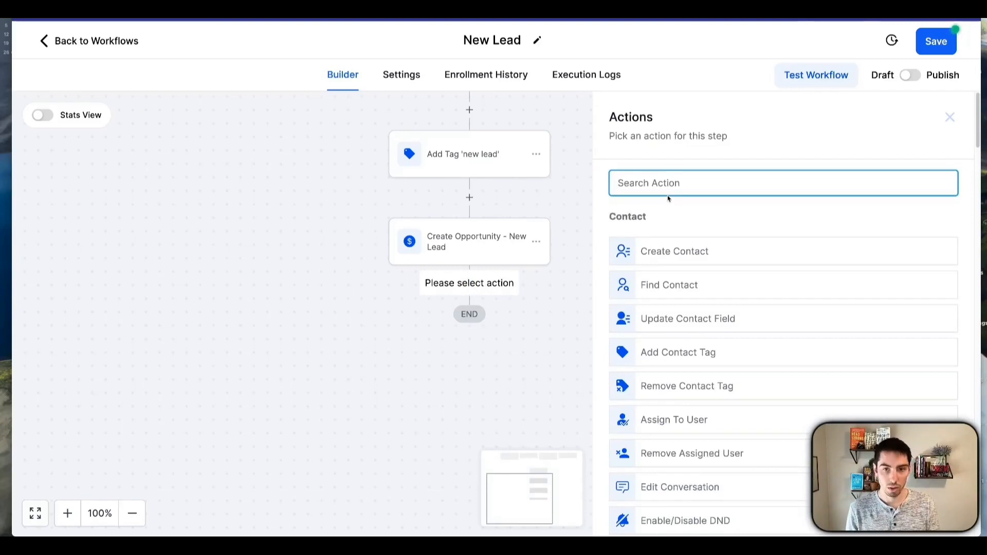
{"action": "type", "text": "noti"}
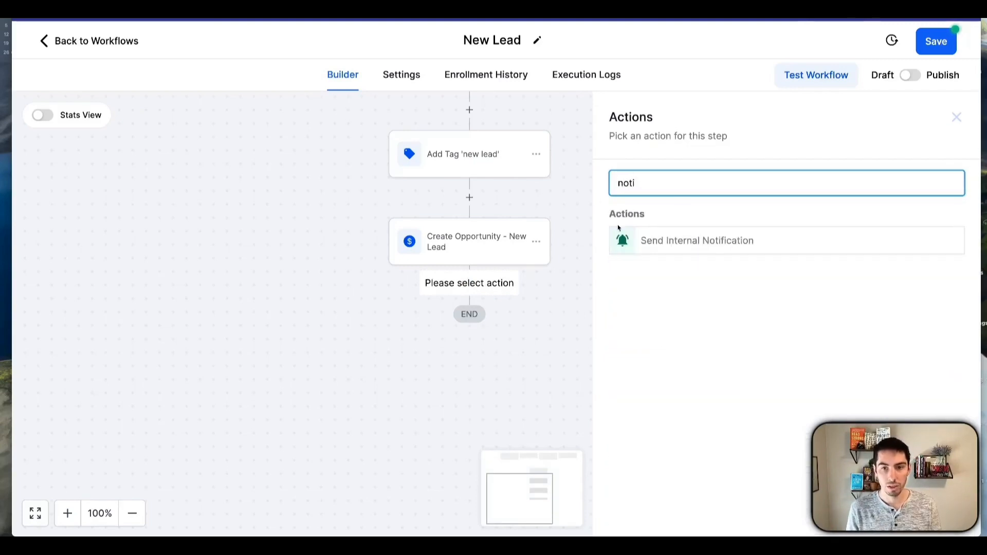
{"action": "left_click", "coordinate": [677, 242]}
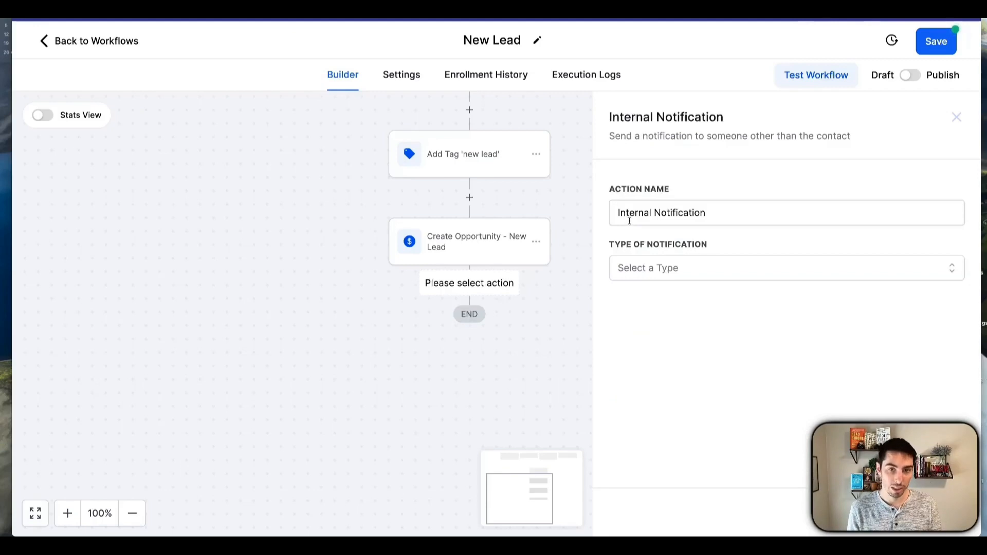
{"action": "left_click", "coordinate": [663, 269]}
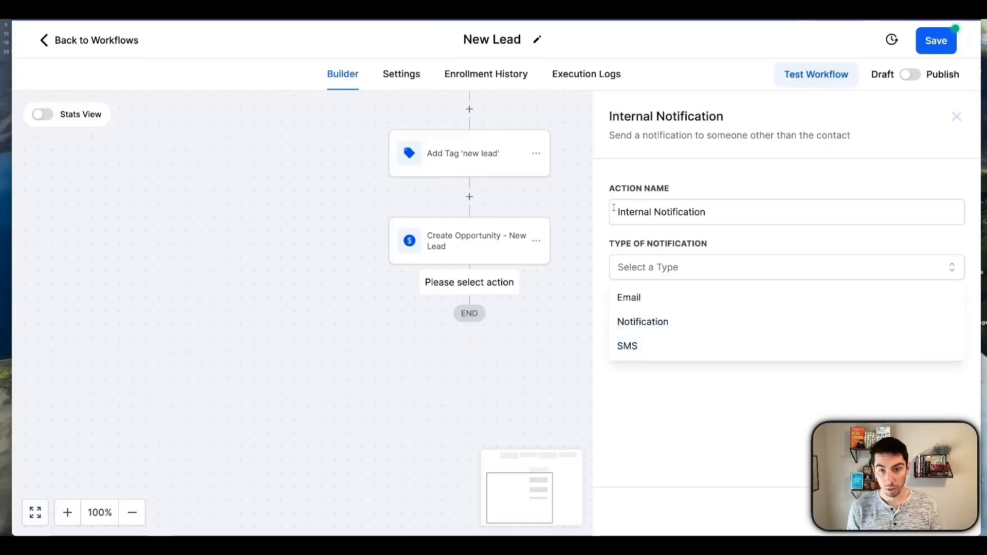
{"action": "left_click", "coordinate": [634, 299]}
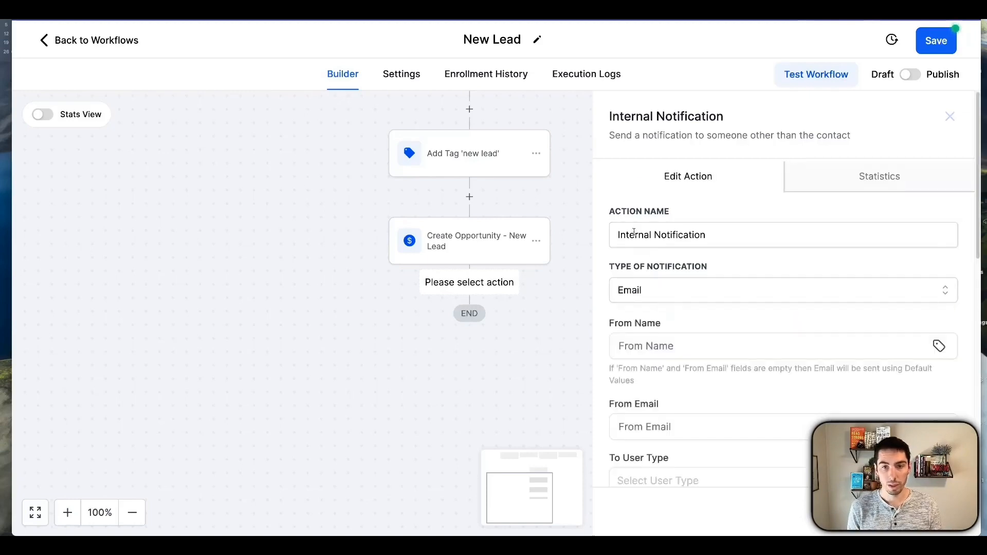
Rename the internal notification action as "Email Notification".
{"action": "double_click", "coordinate": [633, 235]}
{"action": "type", "text": "Email"}
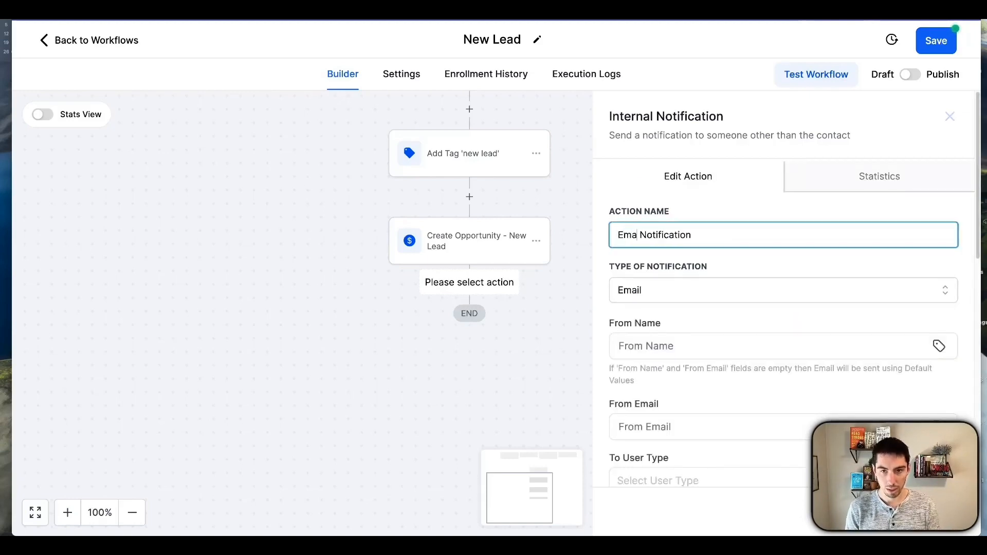
{"action": "scroll", "coordinate": [679, 328], "scroll_direction": "down", "scroll_amount": 3}
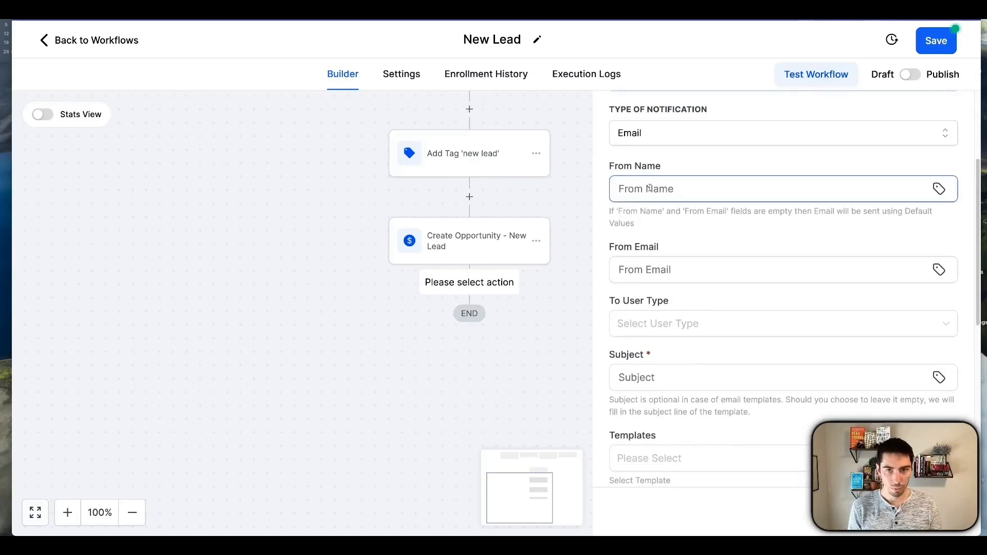
Set the email notification's recipient user type to Assigned User, leaving the sender name and email empty.
{"action": "scroll", "coordinate": [662, 272], "scroll_direction": "down", "scroll_amount": 2}
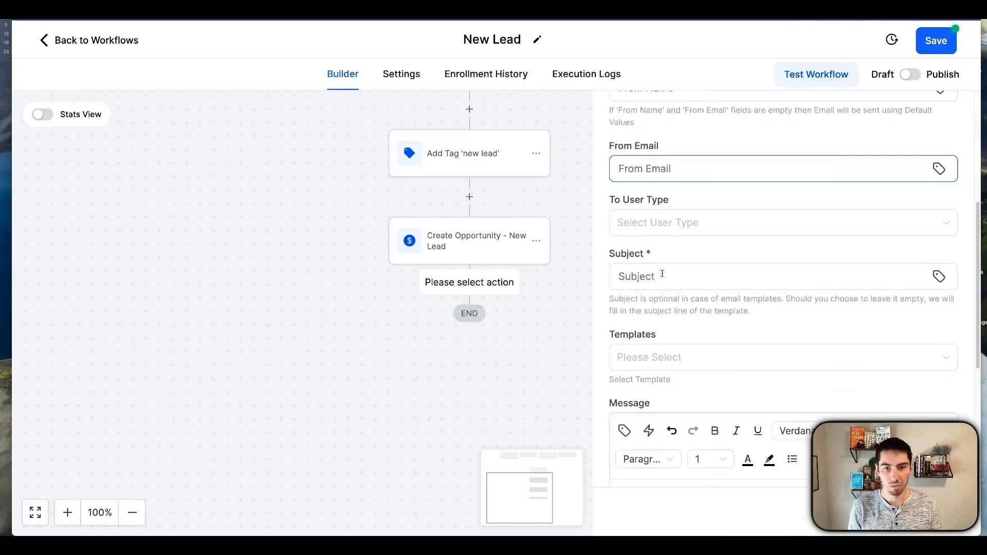
{"action": "left_click", "coordinate": [660, 221]}
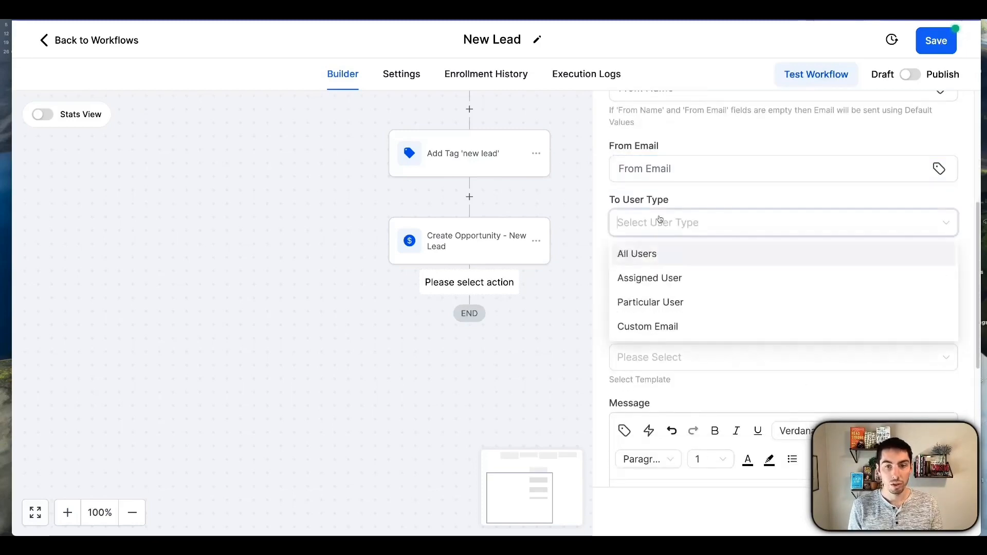
{"action": "left_click", "coordinate": [636, 280]}
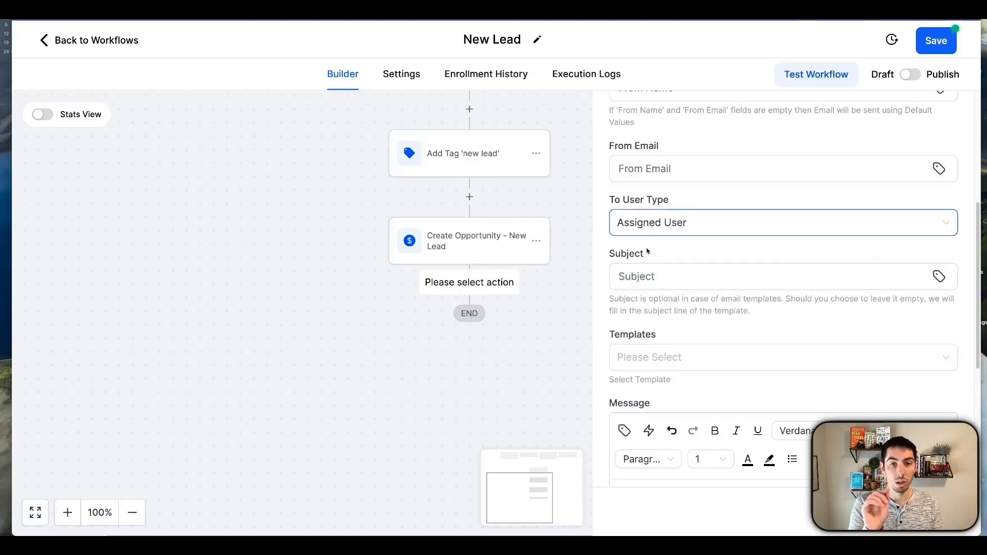
{"action": "scroll", "coordinate": [423, 316], "scroll_direction": "up", "scroll_amount": 4}
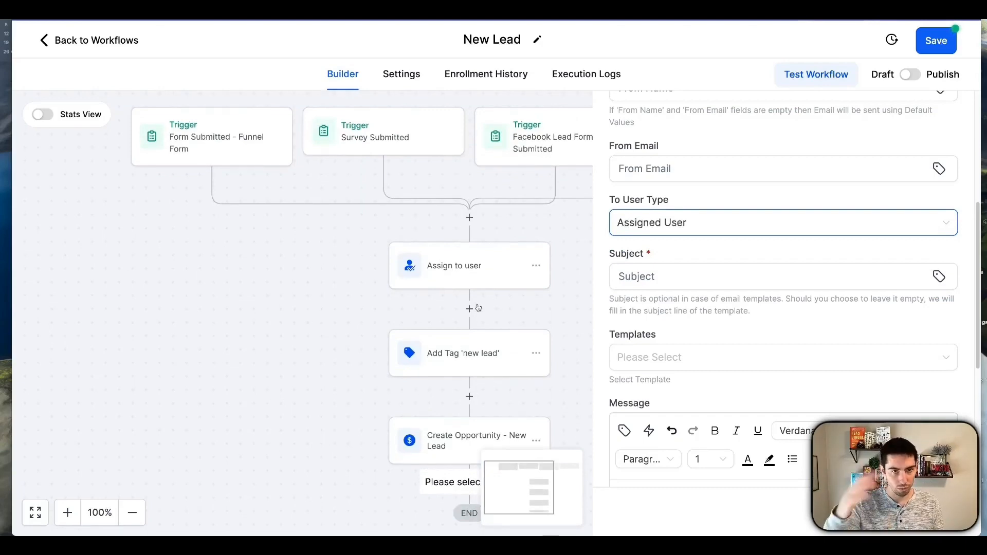
{"action": "scroll", "coordinate": [476, 332], "scroll_direction": "down", "scroll_amount": 1}
{"action": "scroll", "coordinate": [477, 333], "scroll_direction": "down", "scroll_amount": 3}
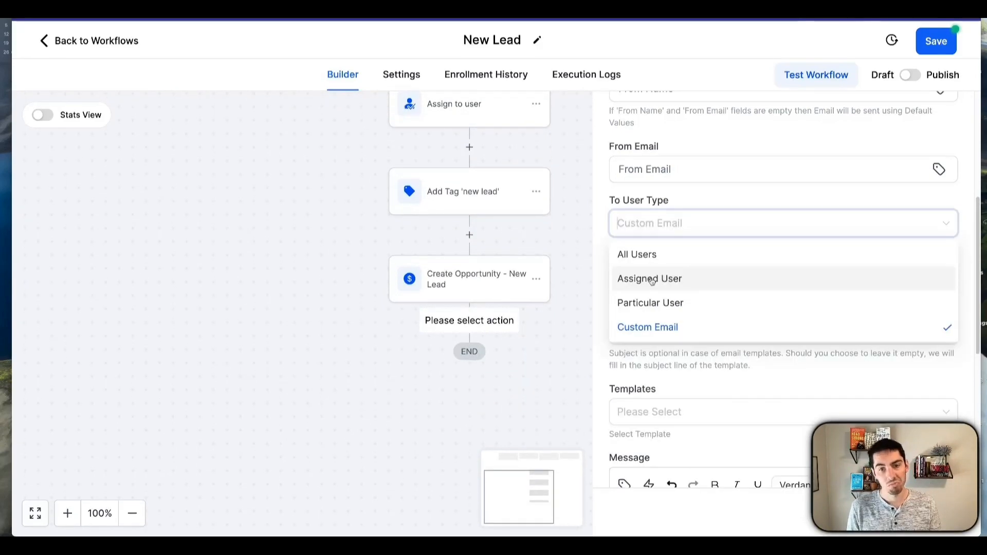
{"action": "left_click", "coordinate": [652, 279]}
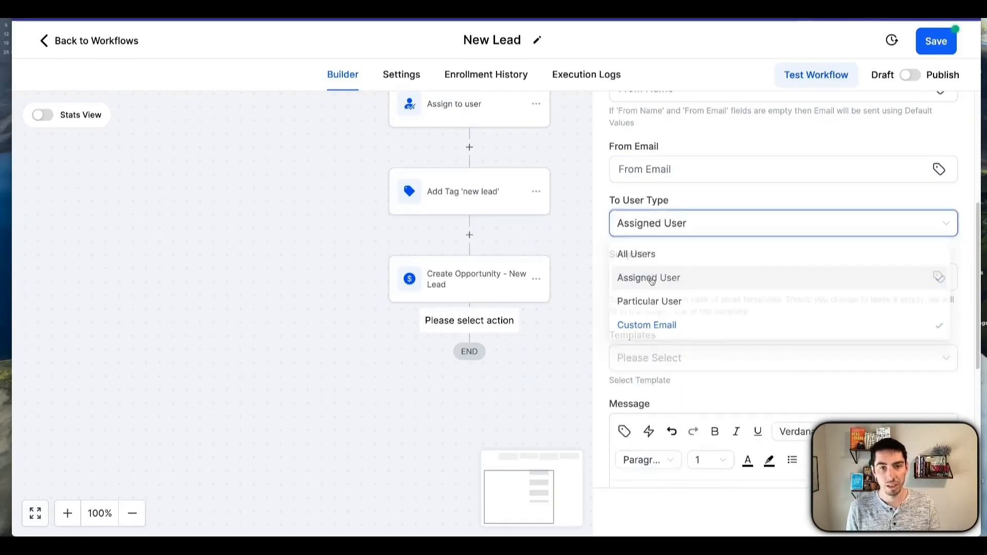
Set the email notification's subject to "New Lead:" followed by the contact's full name placeholder, {{contact.name}}.
{"action": "left_click", "coordinate": [661, 281]}
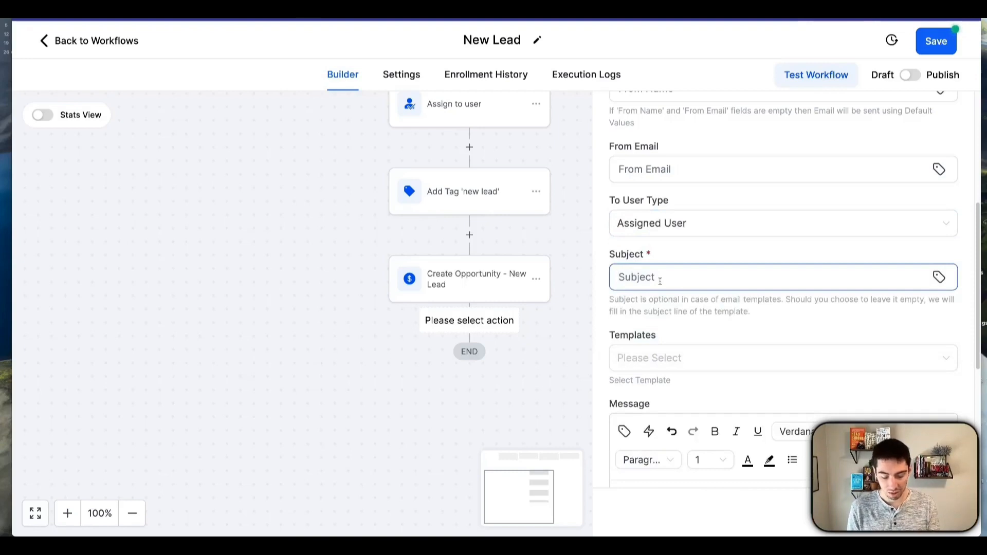
{"action": "type", "text": "New Lead:"}
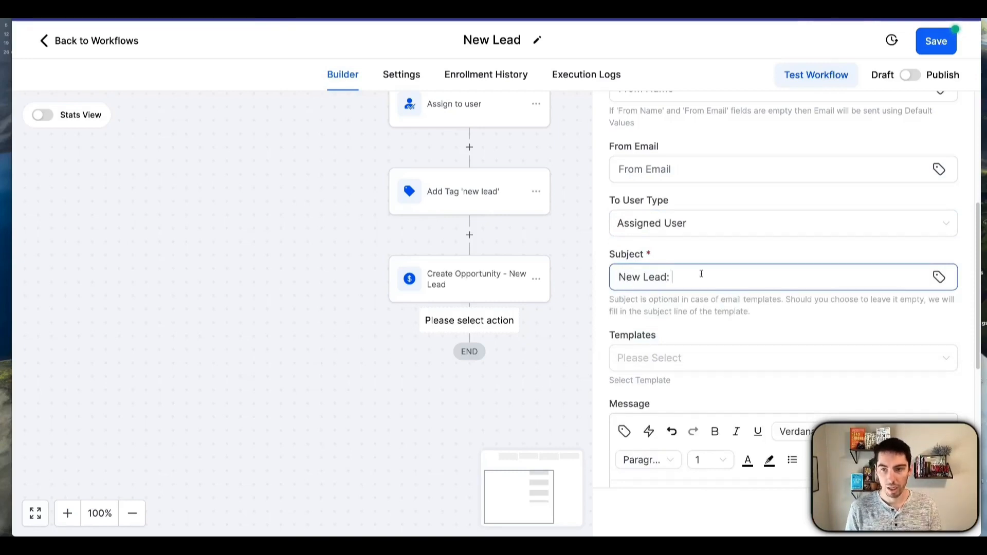
{"action": "left_click", "coordinate": [939, 277]}
{"action": "left_click", "coordinate": [766, 348]}
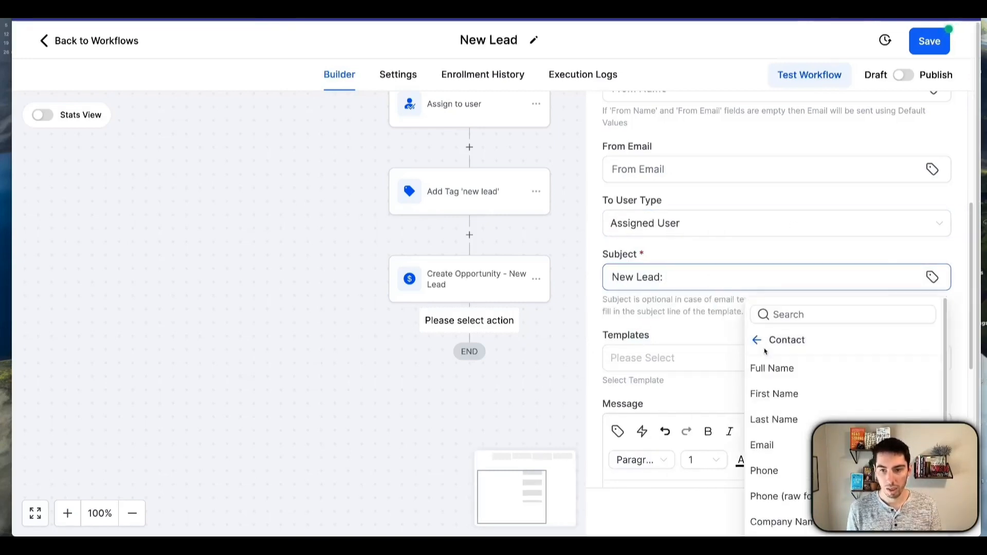
{"action": "left_click", "coordinate": [777, 368]}
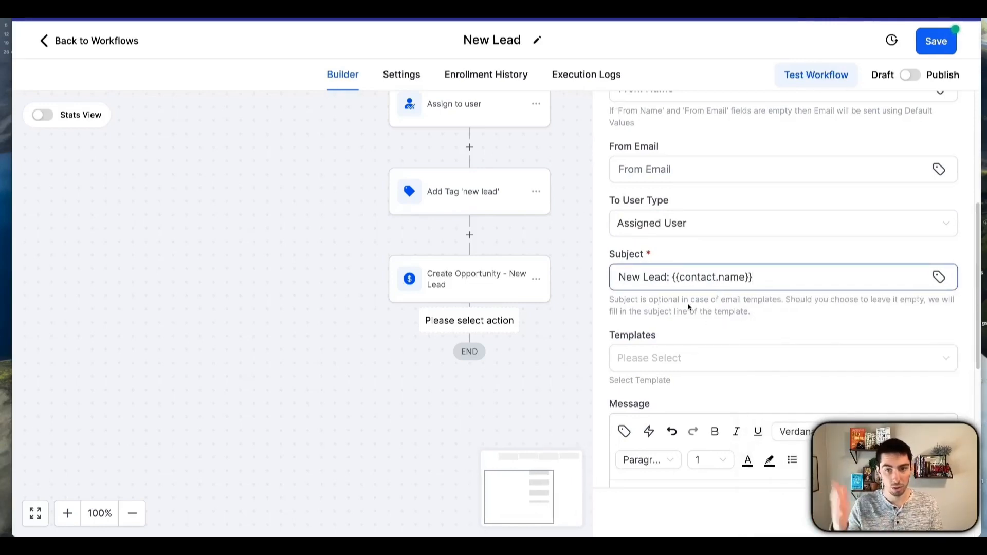
Begin the email notification's message with the line "You have a new lead." and start a new paragraph.
{"action": "scroll", "coordinate": [695, 324], "scroll_direction": "down", "scroll_amount": 3}
{"action": "left_click", "coordinate": [681, 393]}
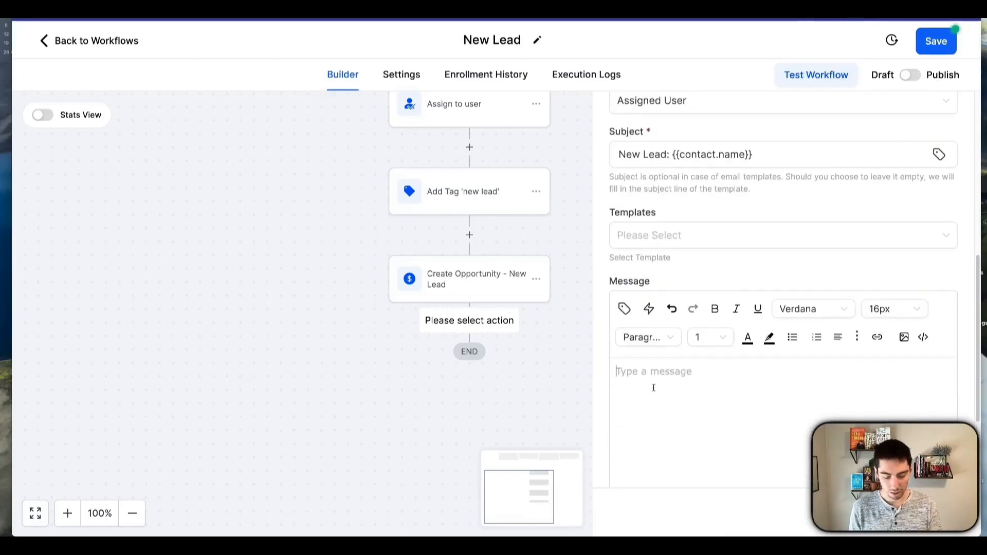
{"action": "type", "text": "You have a new "}
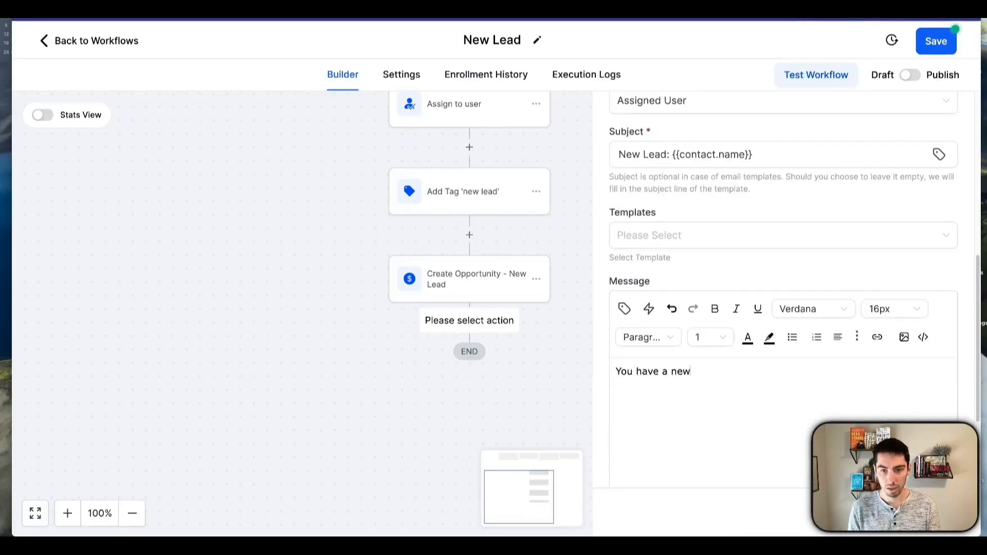
{"action": "type", "text": "lead."}
{"action": "key", "text": "Return"}
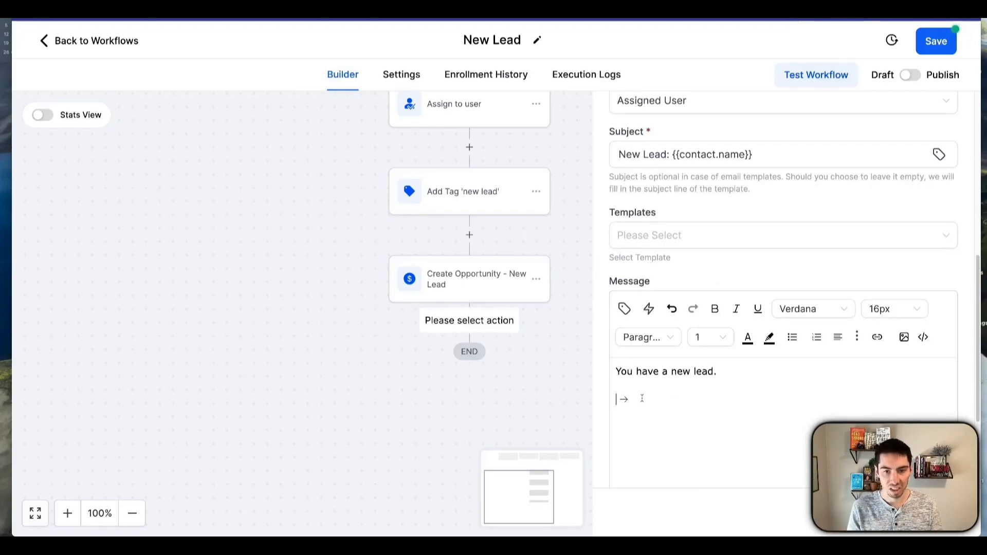
Insert {{contact.name}}, {{contact.email}} and {{contact.phone}} on separate lines below the message's opening sentence and save the action.
{"action": "left_click", "coordinate": [624, 309]}
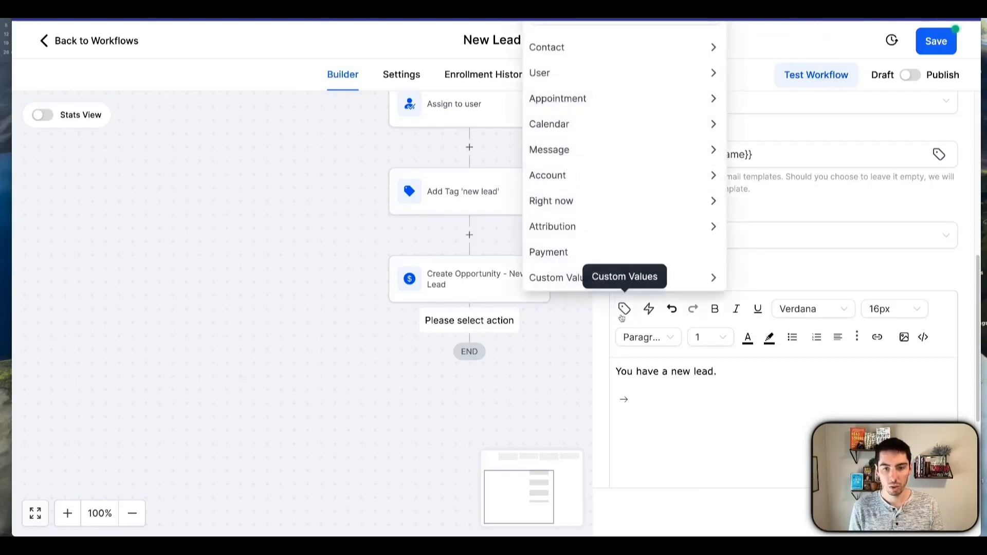
{"action": "left_click", "coordinate": [559, 53]}
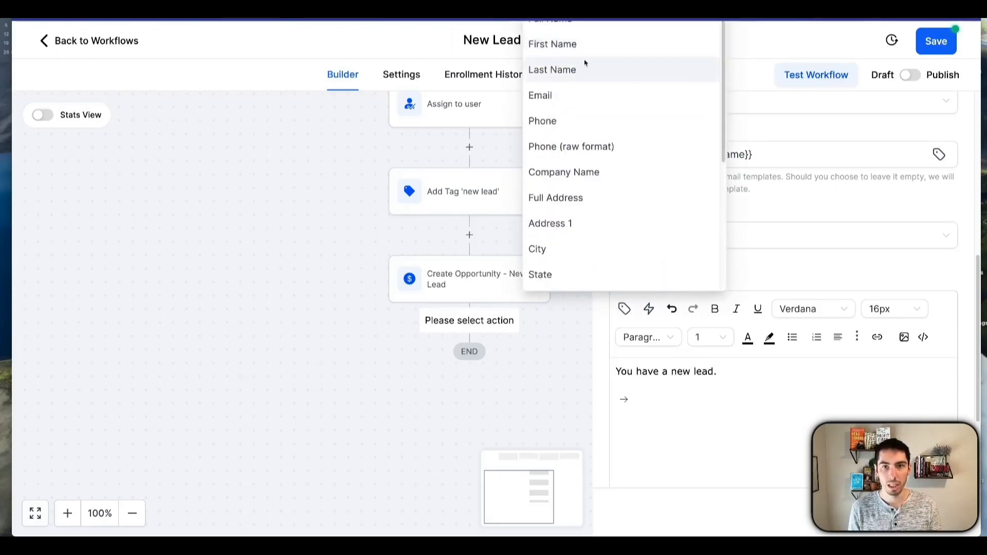
{"action": "scroll", "coordinate": [751, 255], "scroll_direction": "up", "scroll_amount": 2}
{"action": "left_click", "coordinate": [548, 128]}
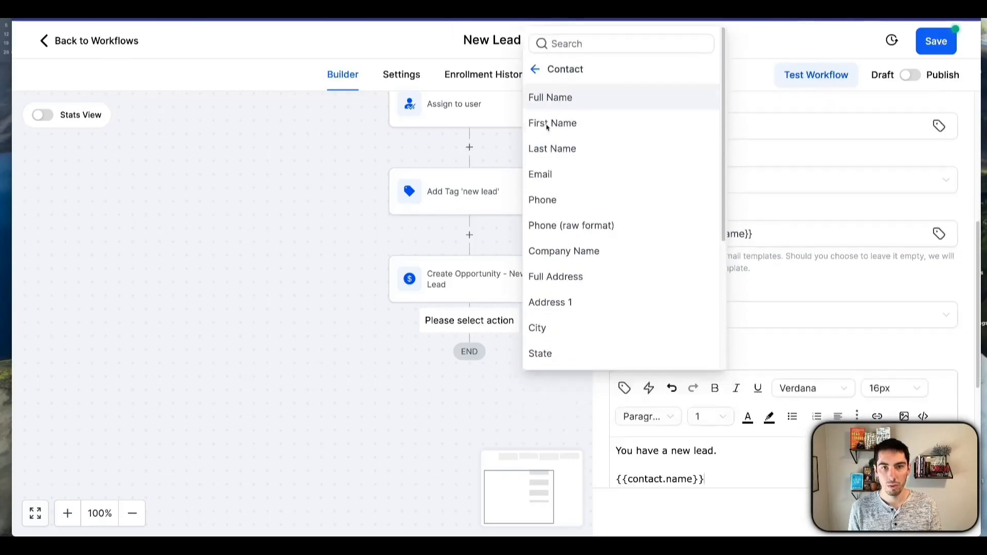
{"action": "scroll", "coordinate": [722, 407], "scroll_direction": "down", "scroll_amount": 3}
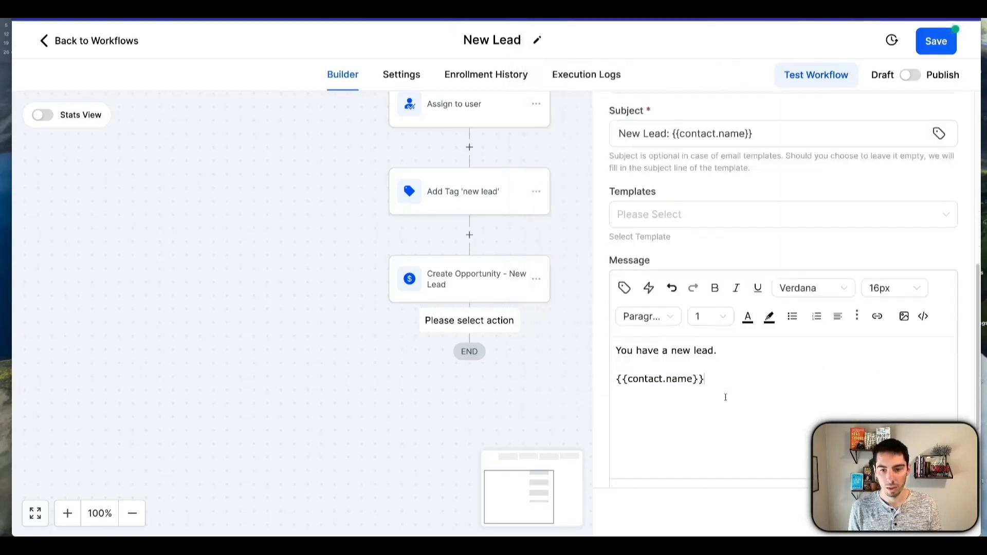
{"action": "left_click", "coordinate": [698, 358]}
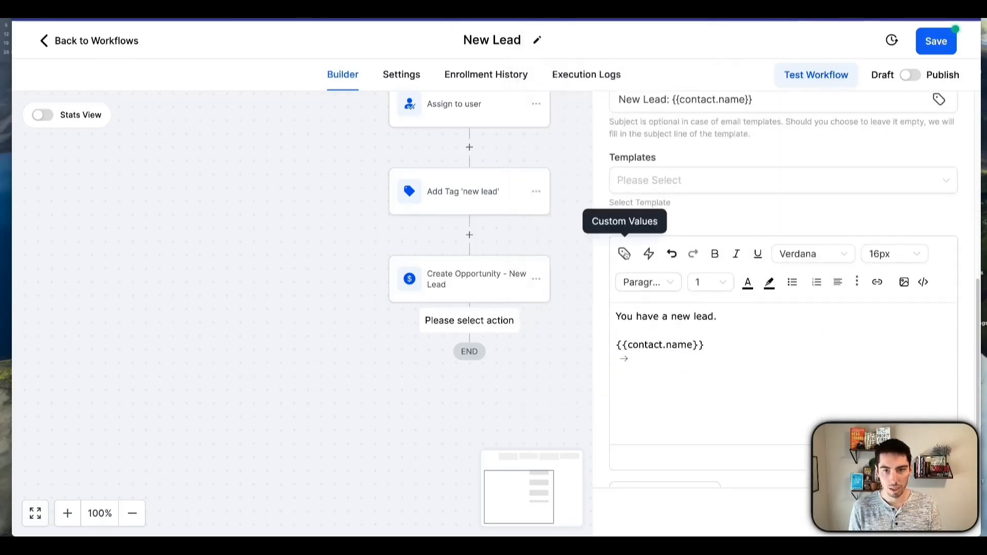
{"action": "left_click", "coordinate": [624, 254]}
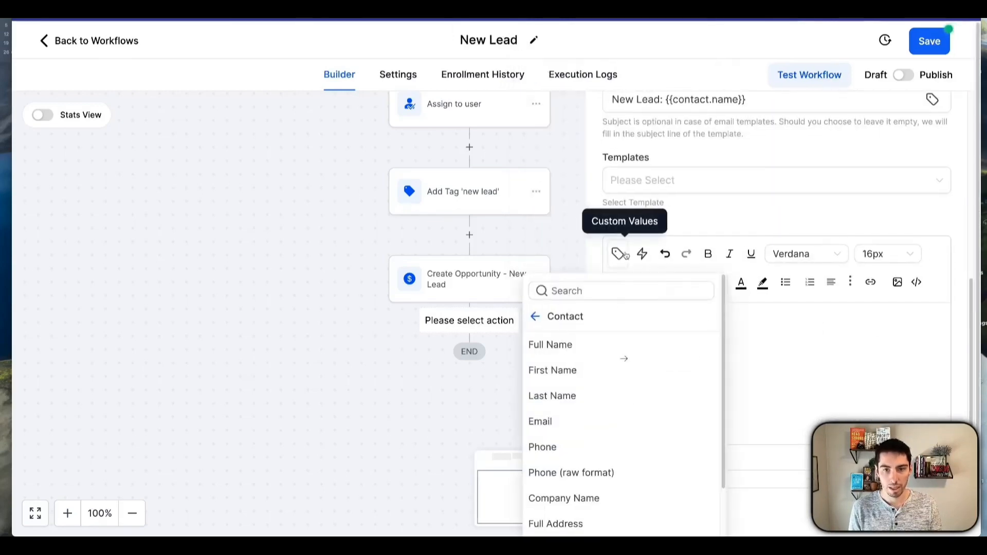
{"action": "left_click", "coordinate": [546, 423]}
{"action": "left_click", "coordinate": [617, 253]}
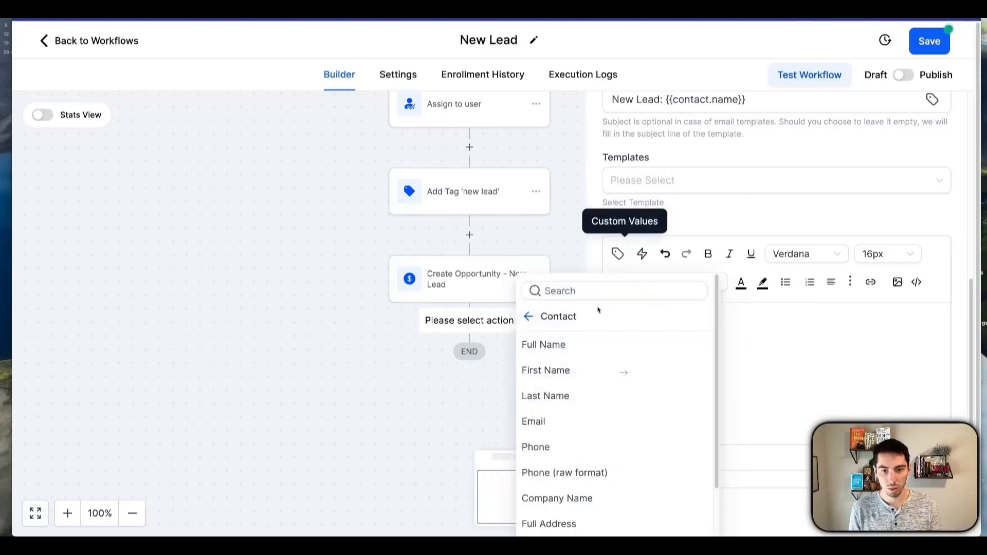
{"action": "left_click", "coordinate": [534, 447]}
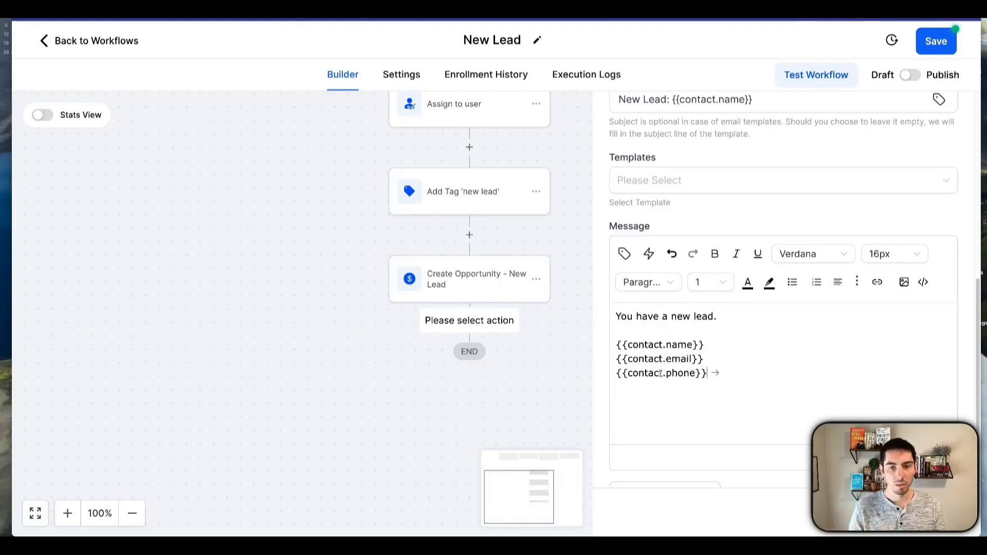
{"action": "left_click", "coordinate": [714, 320]}
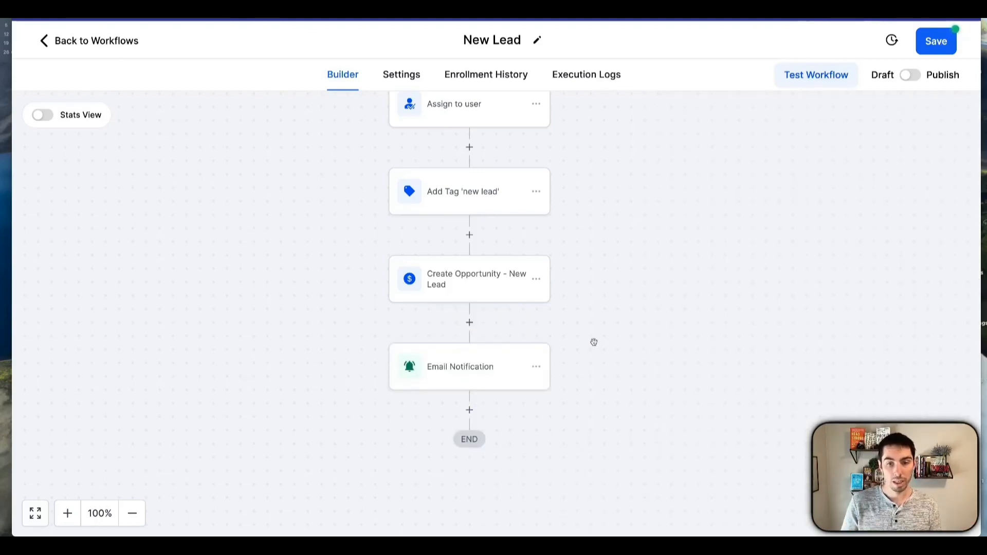
Add a Send Internal Notification action below Email Notification and set its notification type to SMS.
{"action": "left_click", "coordinate": [469, 410]}
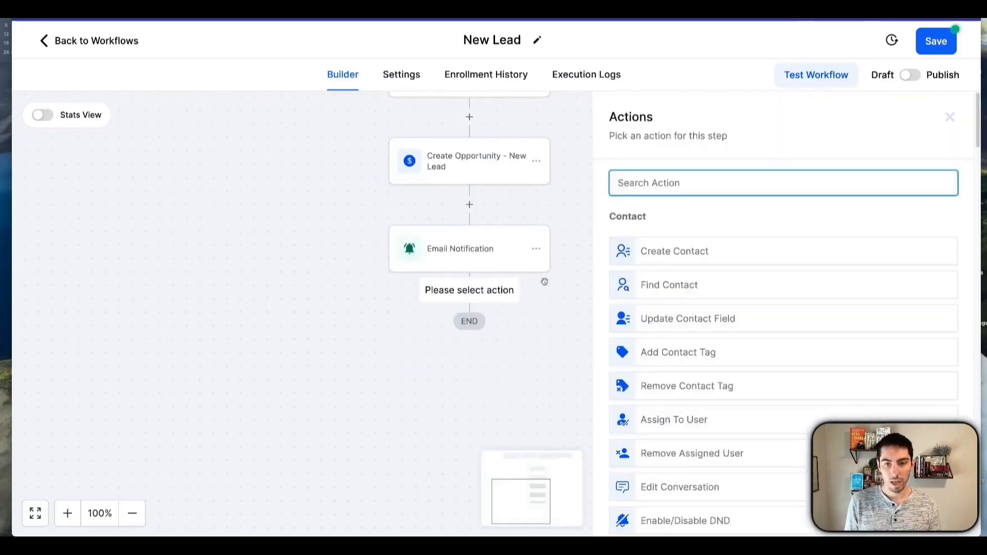
{"action": "type", "text": "not"}
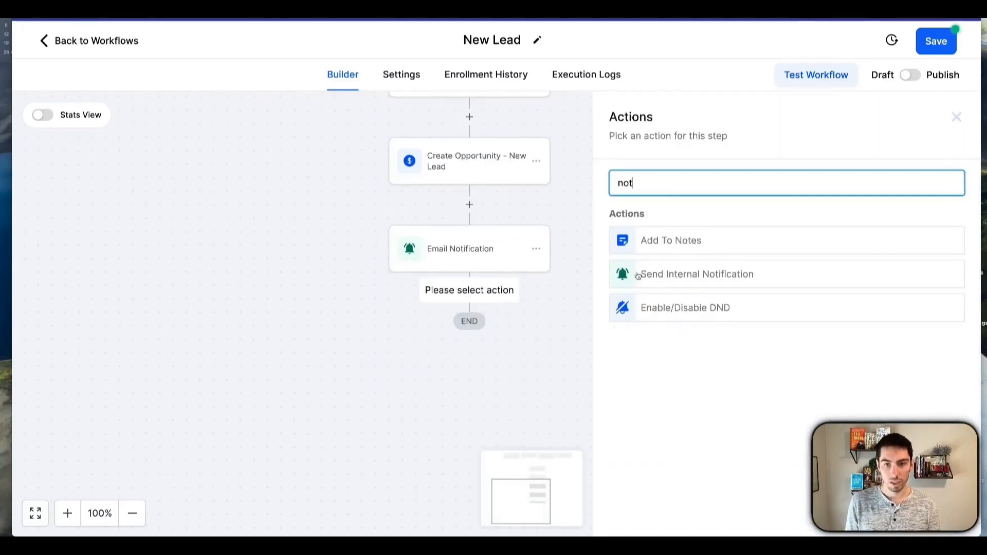
{"action": "left_click", "coordinate": [651, 275]}
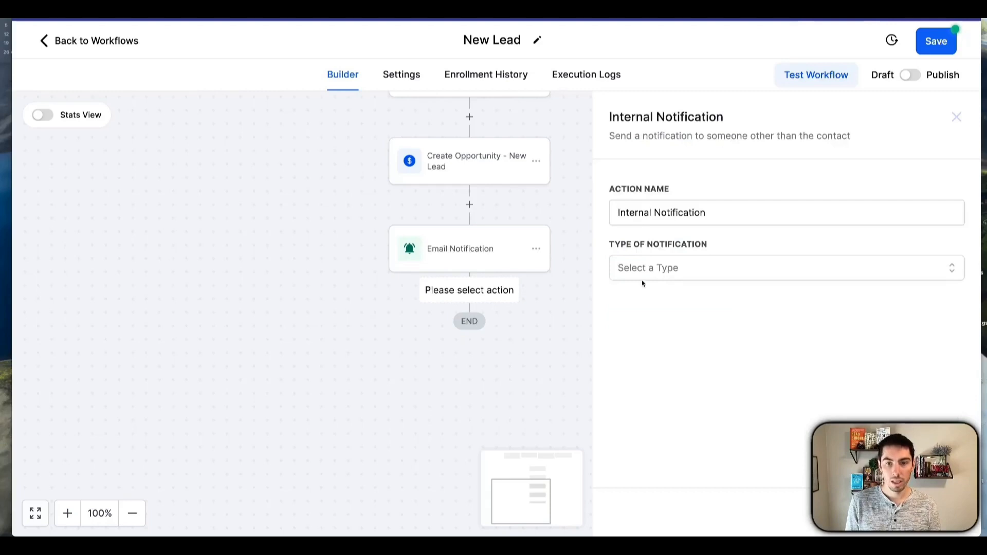
{"action": "left_click", "coordinate": [639, 275]}
{"action": "left_click", "coordinate": [627, 347]}
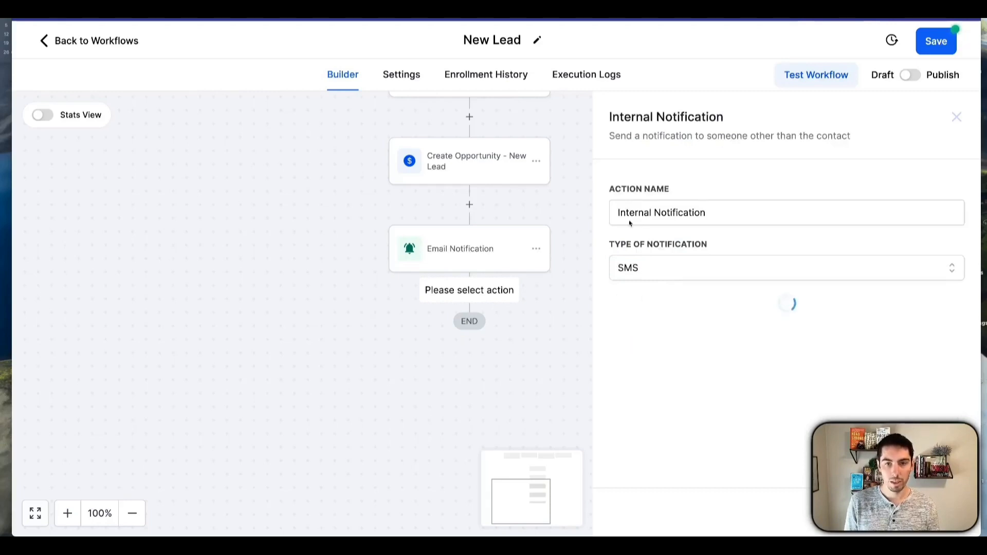
Rename the new action as "SMS Notification" and set its recipient user type to Assigned User.
{"action": "double_click", "coordinate": [633, 213]}
{"action": "type", "text": "SMS"}
{"action": "scroll", "coordinate": [664, 308], "scroll_direction": "down", "scroll_amount": 1}
{"action": "left_click", "coordinate": [647, 273]}
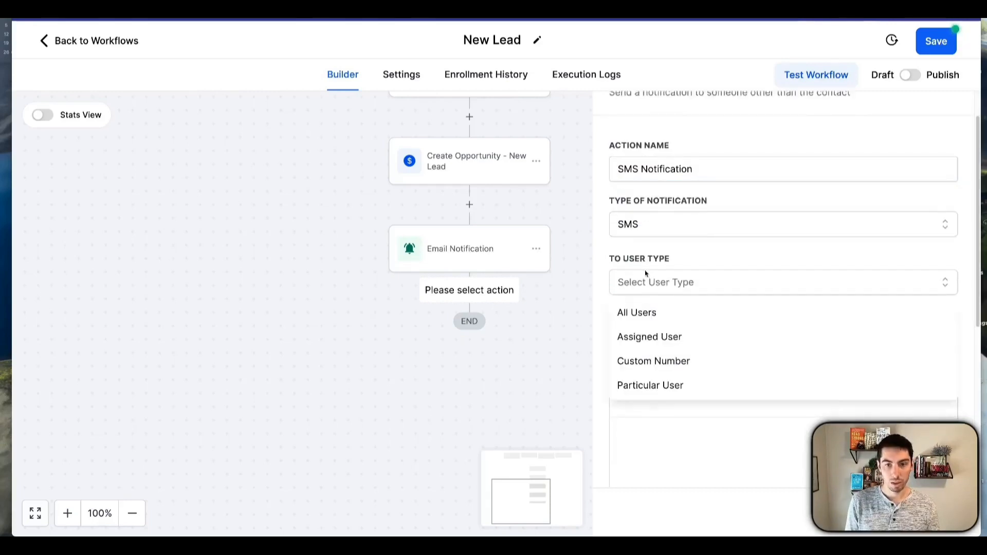
{"action": "left_click", "coordinate": [636, 335]}
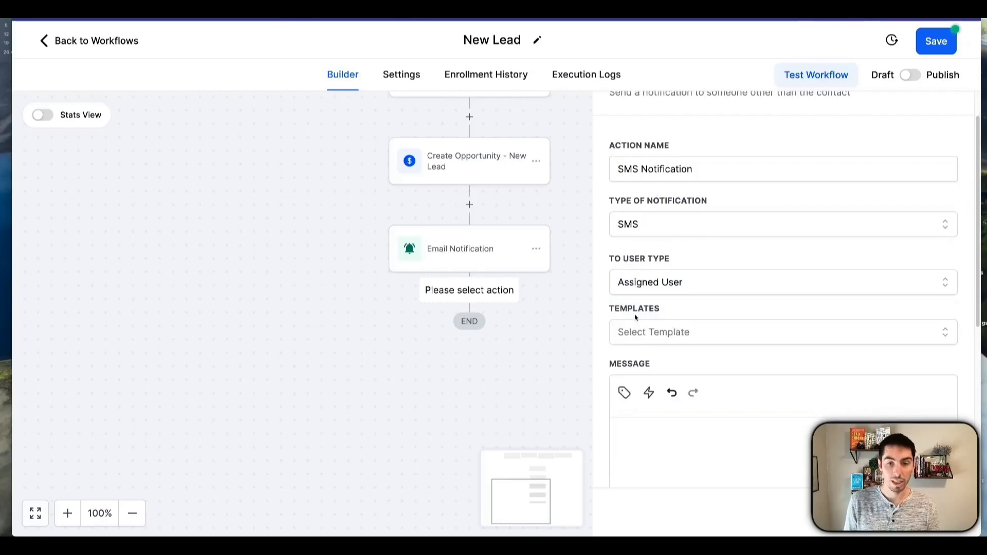
Write "New Lead:" in the SMS message and insert {{contact.name}} on the line below it.
{"action": "scroll", "coordinate": [666, 331], "scroll_direction": "down", "scroll_amount": 3}
{"action": "left_click", "coordinate": [643, 288]}
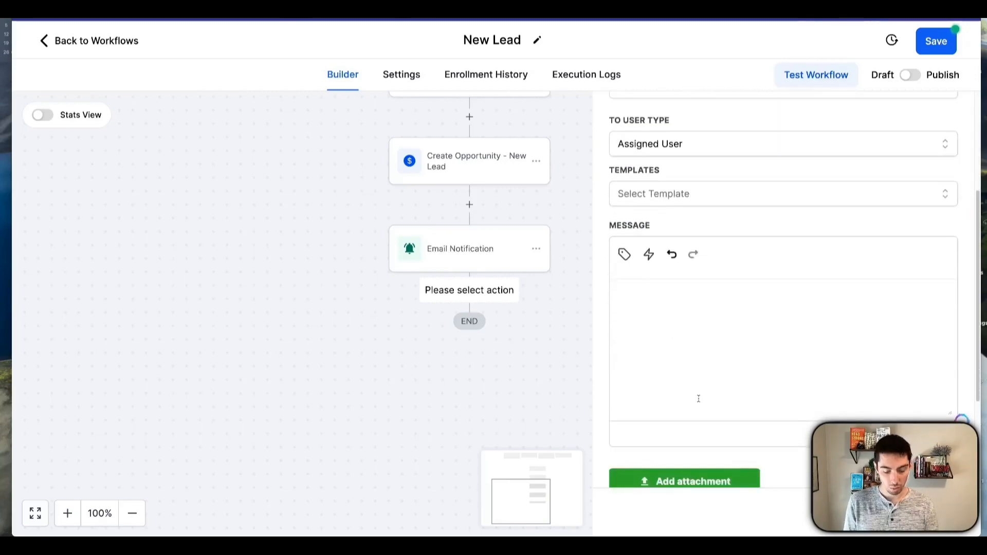
{"action": "type", "text": "New Lead:"}
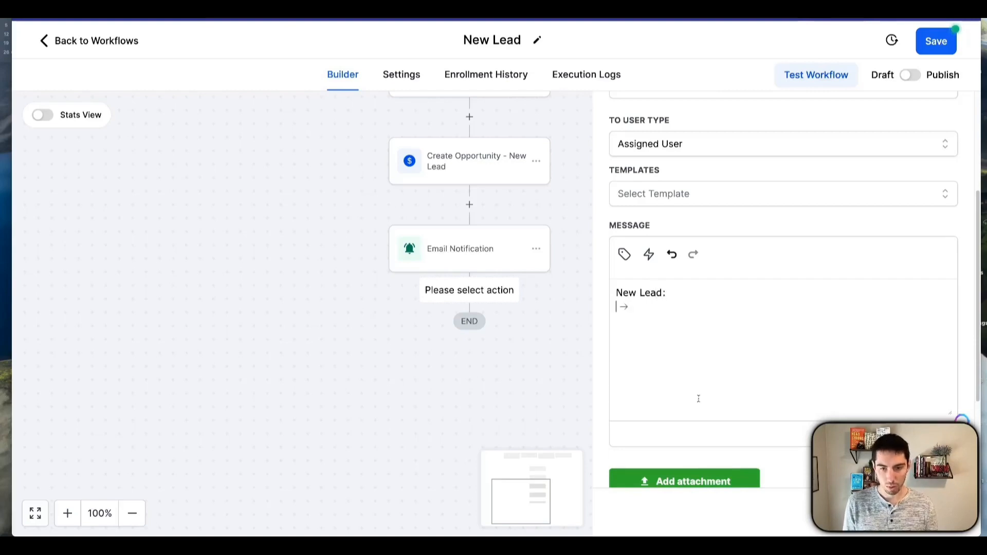
{"action": "left_click", "coordinate": [624, 254]}
{"action": "left_click", "coordinate": [555, 325]}
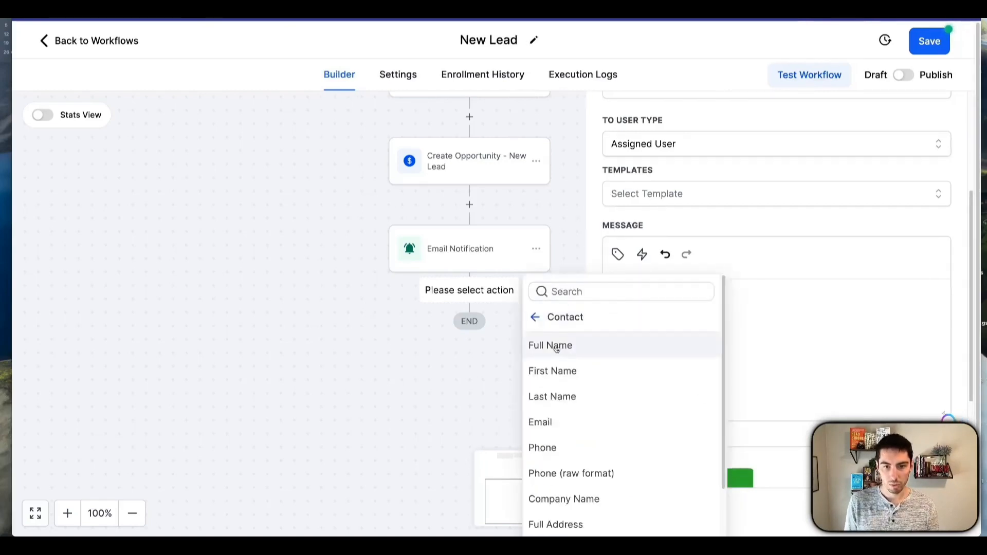
{"action": "left_click", "coordinate": [566, 345]}
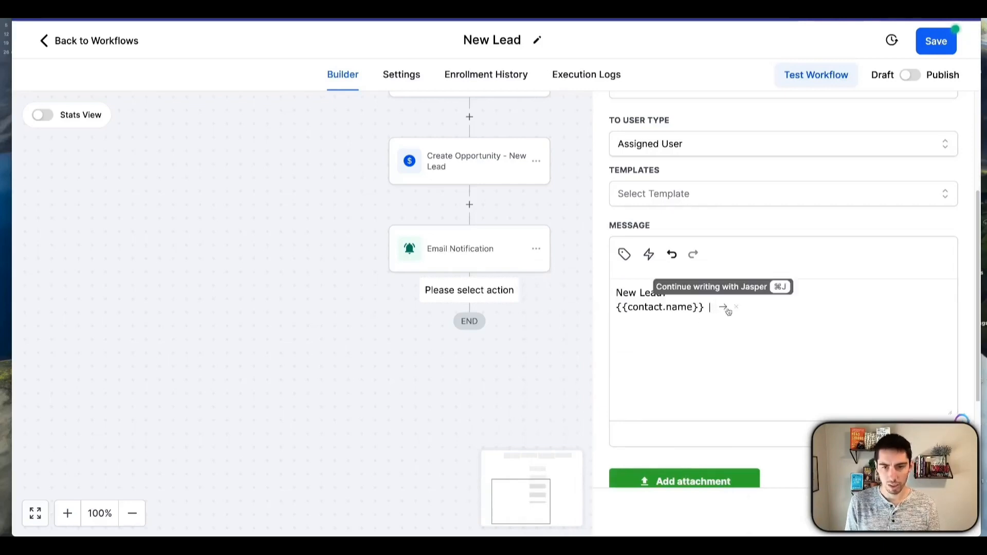
Append {{contact.email}} and {{contact.phone}} to the SMS message's second line, separated by " | ", and save the action.
{"action": "left_click", "coordinate": [618, 254]}
{"action": "left_click", "coordinate": [534, 421]}
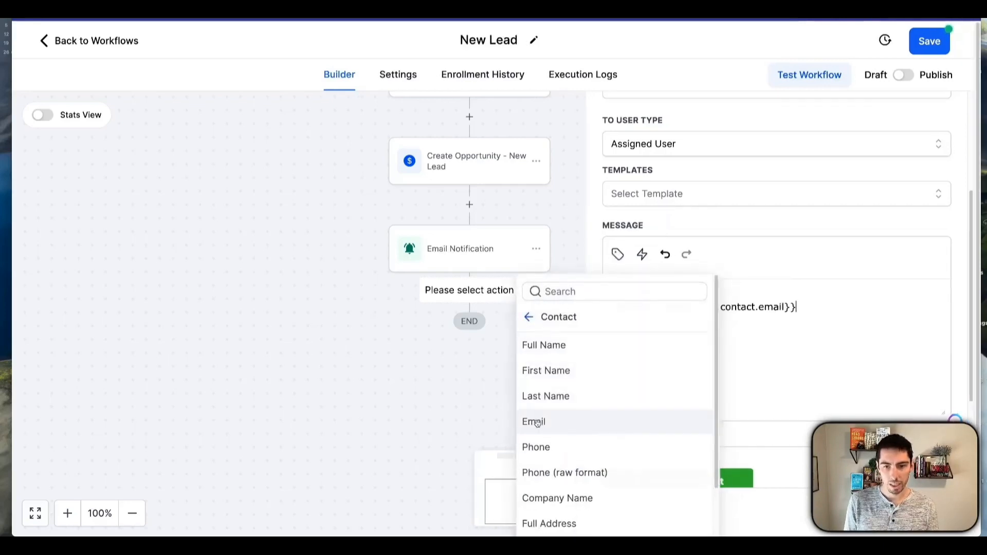
{"action": "left_click", "coordinate": [624, 254]}
{"action": "left_click", "coordinate": [549, 445]}
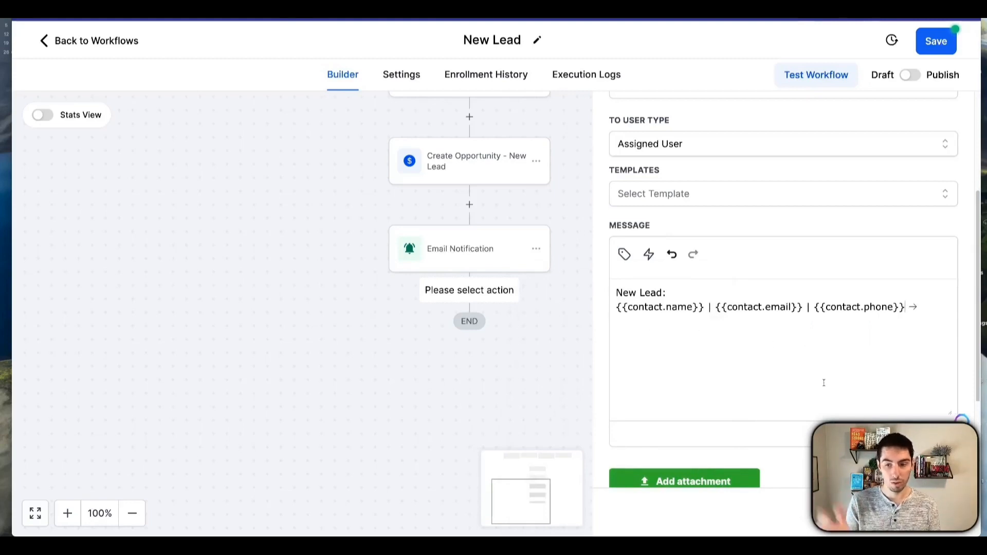
{"action": "left_click", "coordinate": [926, 513]}
{"action": "scroll", "coordinate": [590, 334], "scroll_direction": "down", "scroll_amount": 2}
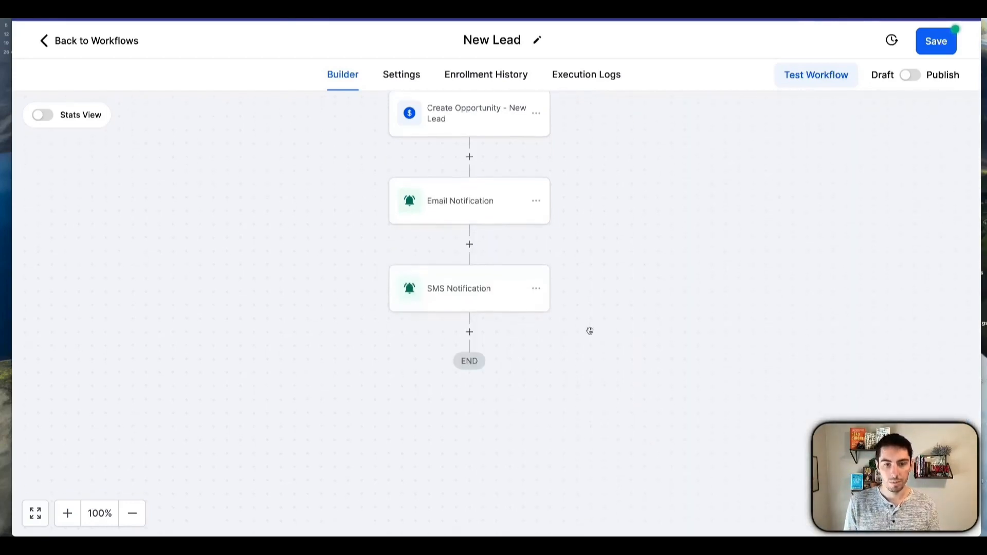
Add a Send Internal Notification action below SMS Notification and set its notification type to Notification.
{"action": "left_click", "coordinate": [470, 303]}
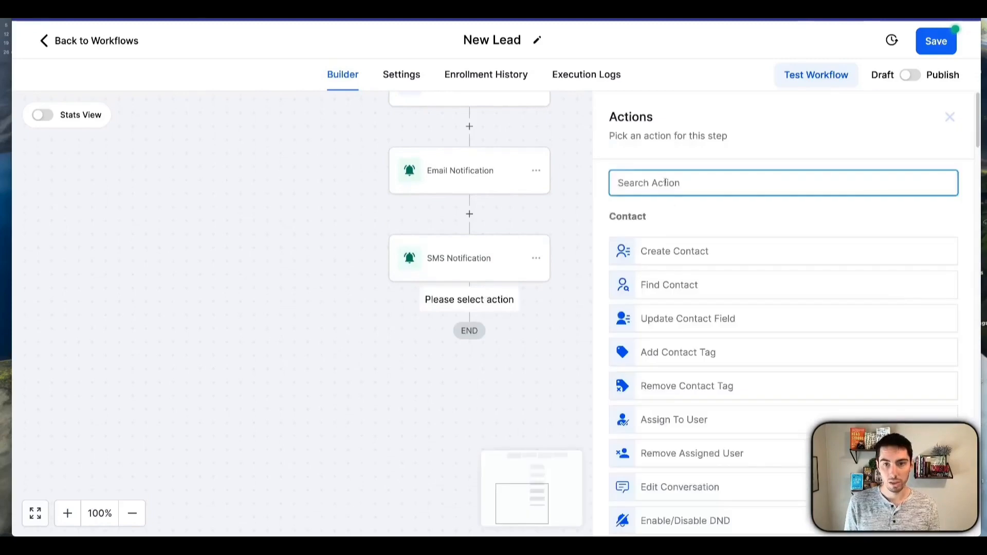
{"action": "type", "text": "noti"}
{"action": "left_click", "coordinate": [659, 240]}
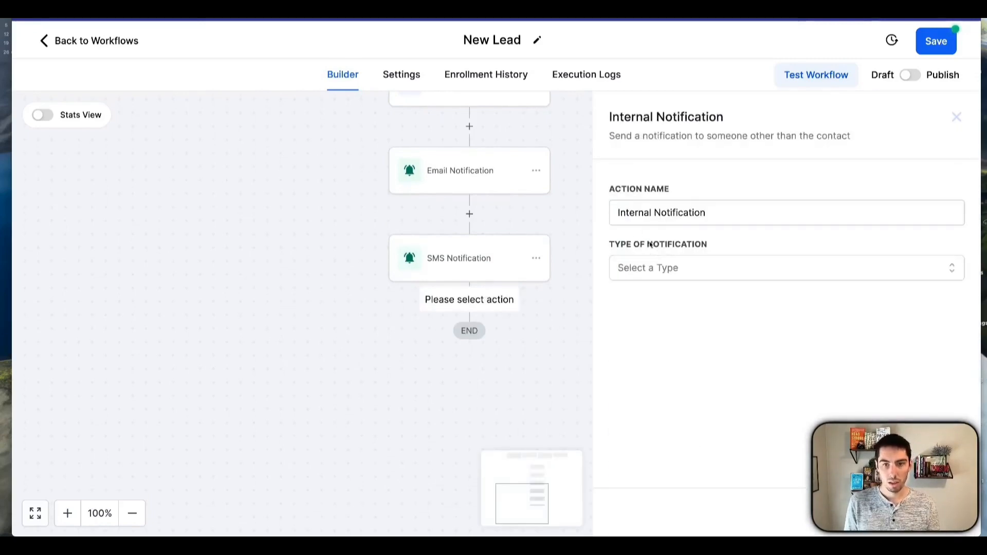
{"action": "left_click", "coordinate": [635, 268]}
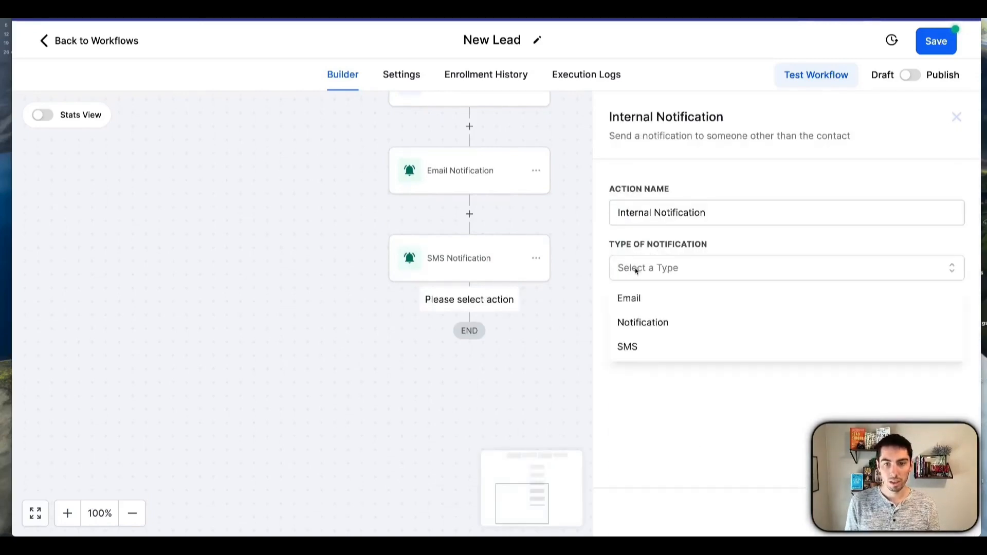
{"action": "left_click", "coordinate": [628, 324]}
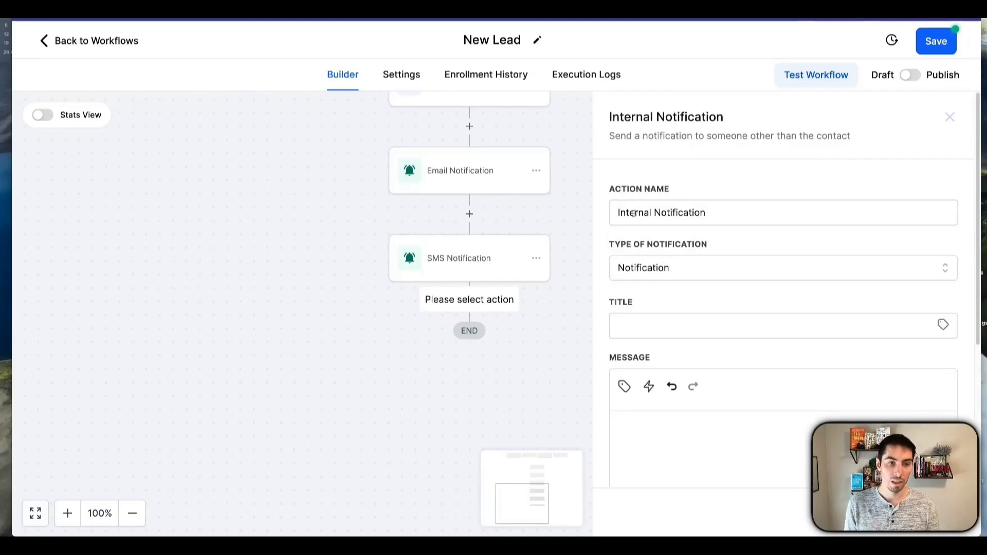
Rename the new internal notification action as "Push Notification".
{"action": "double_click", "coordinate": [634, 213]}
{"action": "type", "text": "P"}
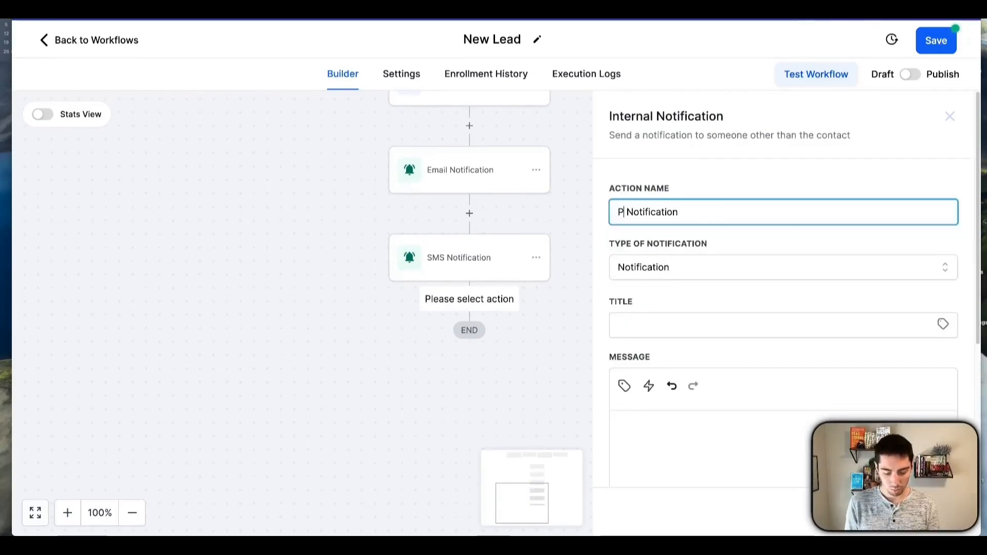
{"action": "type", "text": "ush"}
{"action": "key", "text": "BackSpace"}
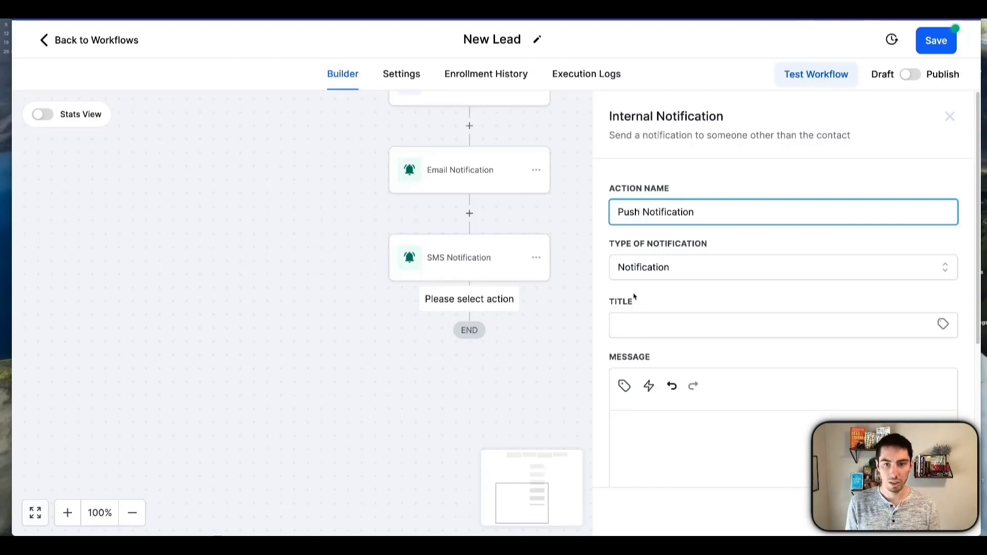
Set the push notification's title to "{{contact.name}} - New Lead!" using the contact's full name merge field.
{"action": "scroll", "coordinate": [635, 297], "scroll_direction": "down", "scroll_amount": 2}
{"action": "left_click", "coordinate": [657, 233]}
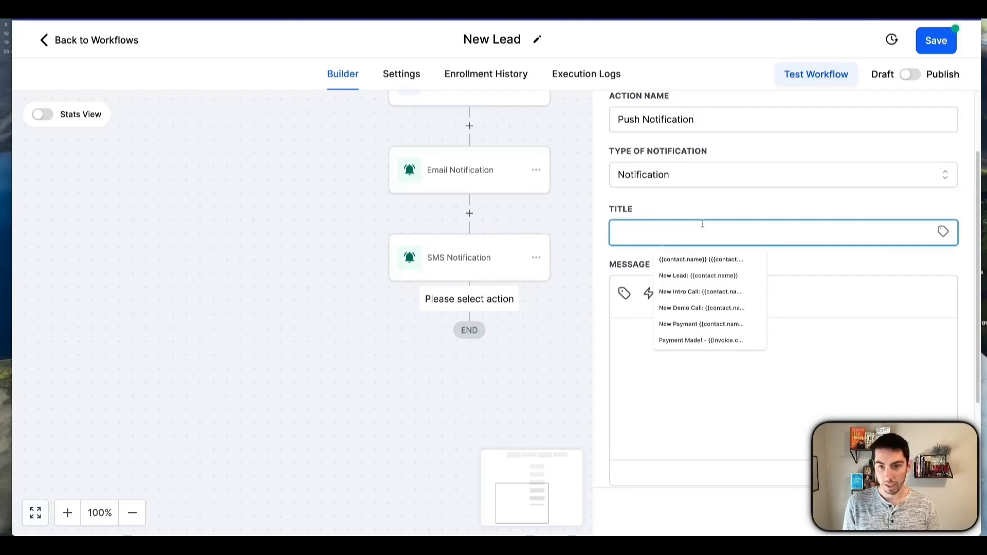
{"action": "left_click", "coordinate": [943, 233]}
{"action": "left_click", "coordinate": [871, 276]}
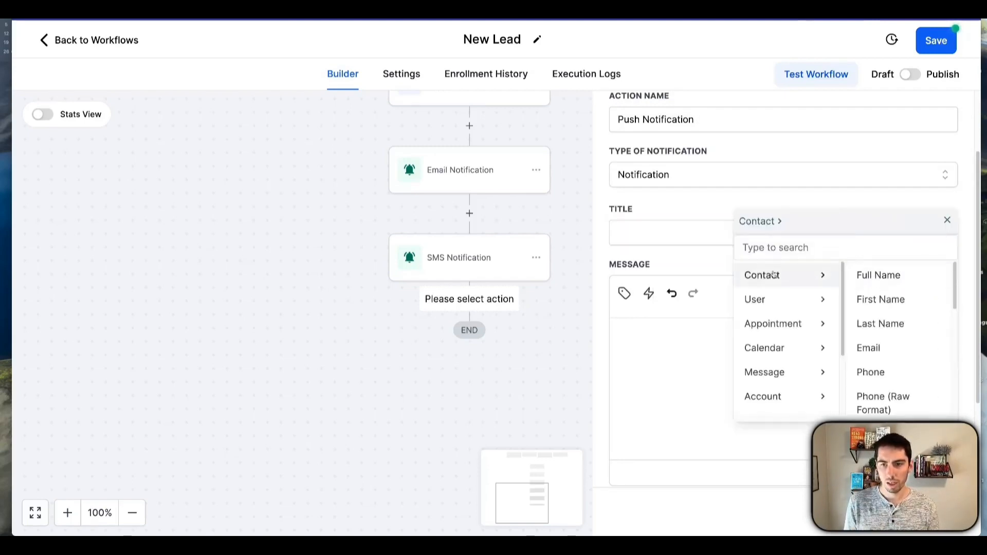
{"action": "left_click", "coordinate": [901, 279]}
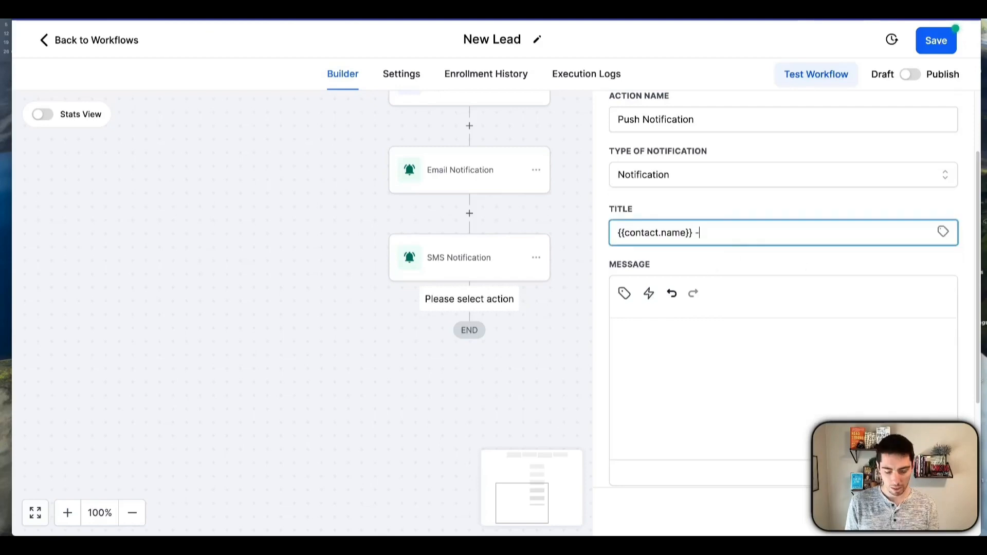
{"action": "type", "text": "- New Lead!"}
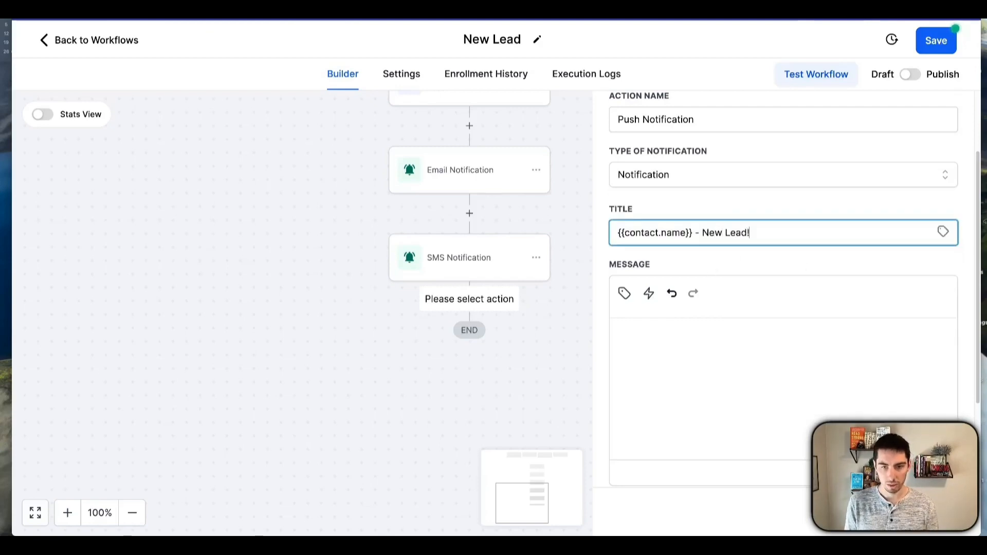
Compose the push notification's message from the contact email and phone merge fields as "{{contact.email}} | {{contact.phone}}".
{"action": "left_click", "coordinate": [682, 346]}
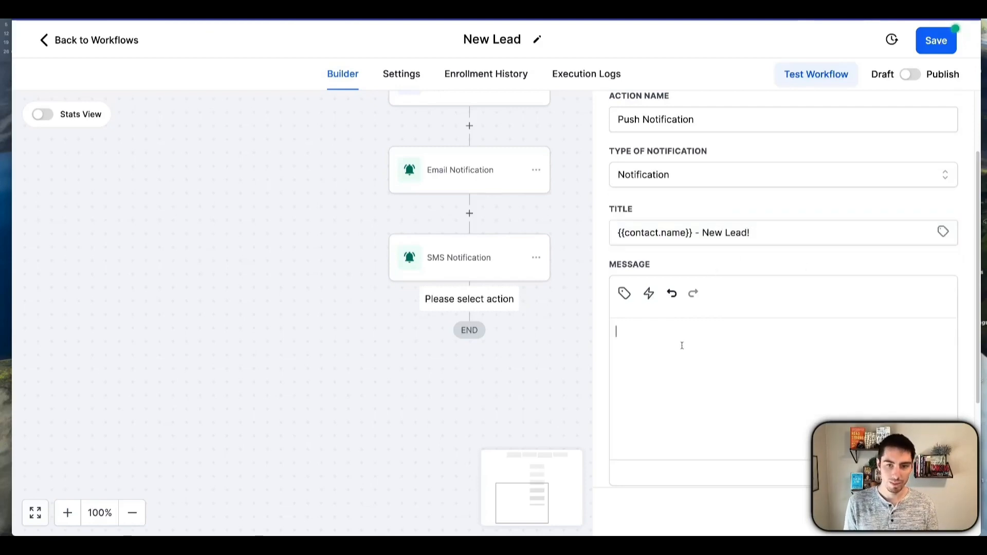
{"action": "left_click", "coordinate": [624, 295]}
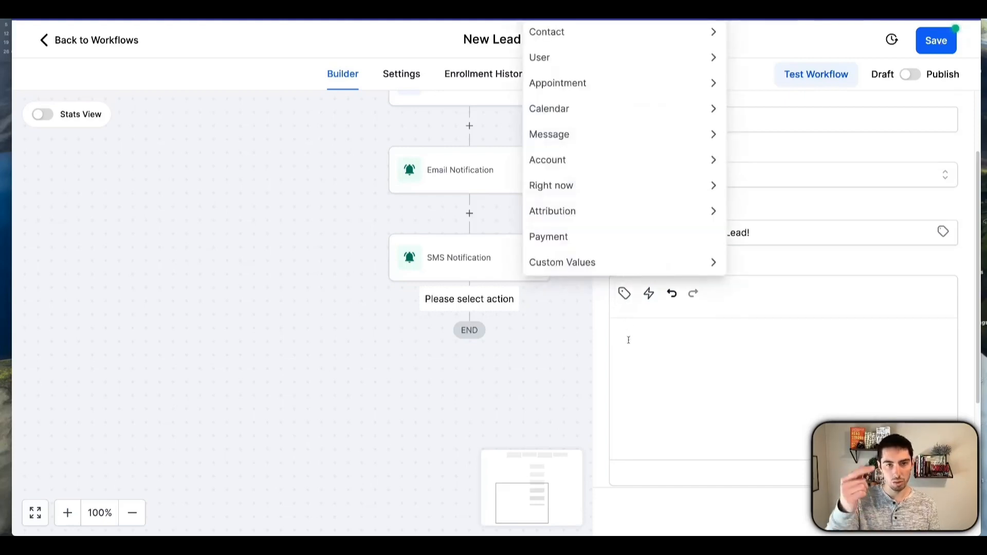
{"action": "scroll", "coordinate": [758, 163], "scroll_direction": "up", "scroll_amount": 2}
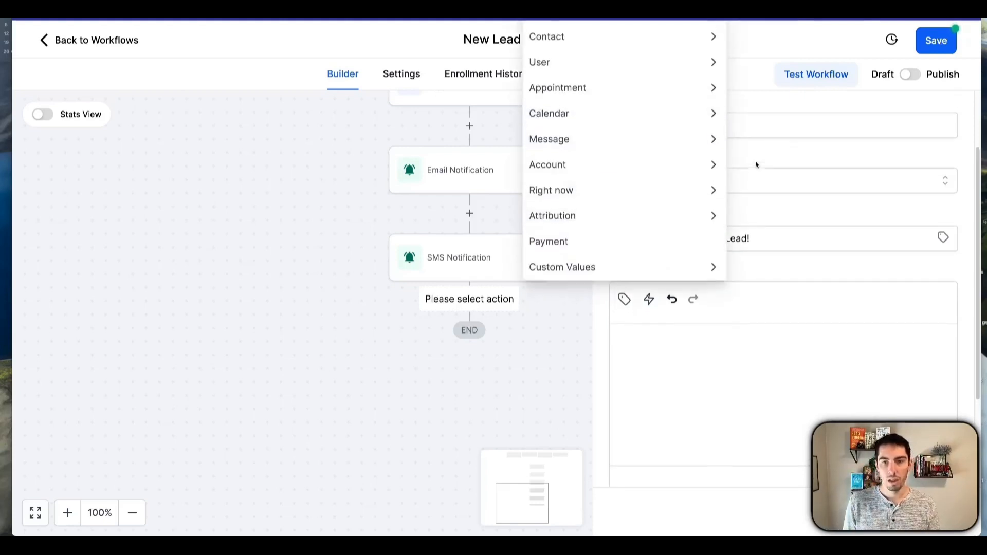
{"action": "left_click", "coordinate": [572, 103]}
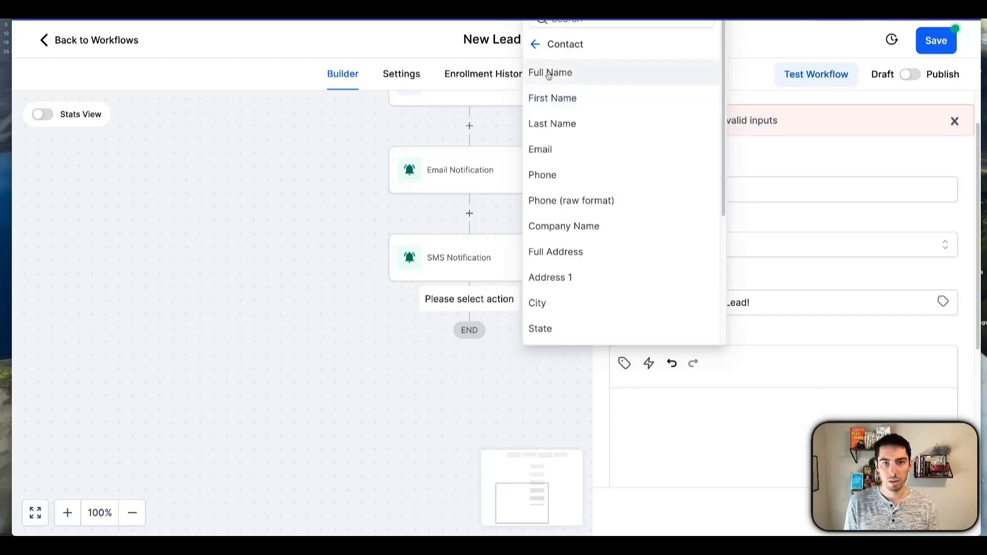
{"action": "left_click", "coordinate": [542, 147]}
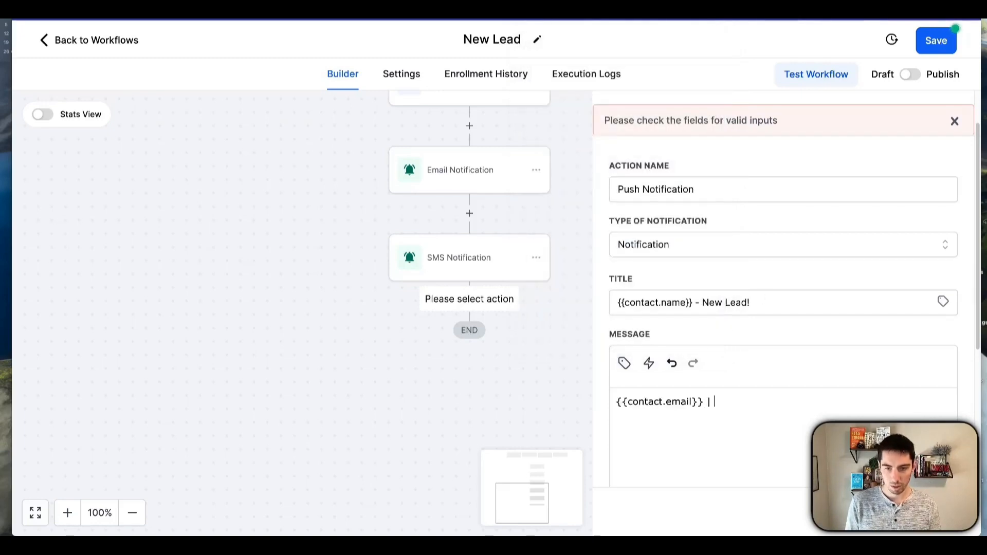
{"action": "type", "text": "|"}
{"action": "left_click", "coordinate": [625, 363]}
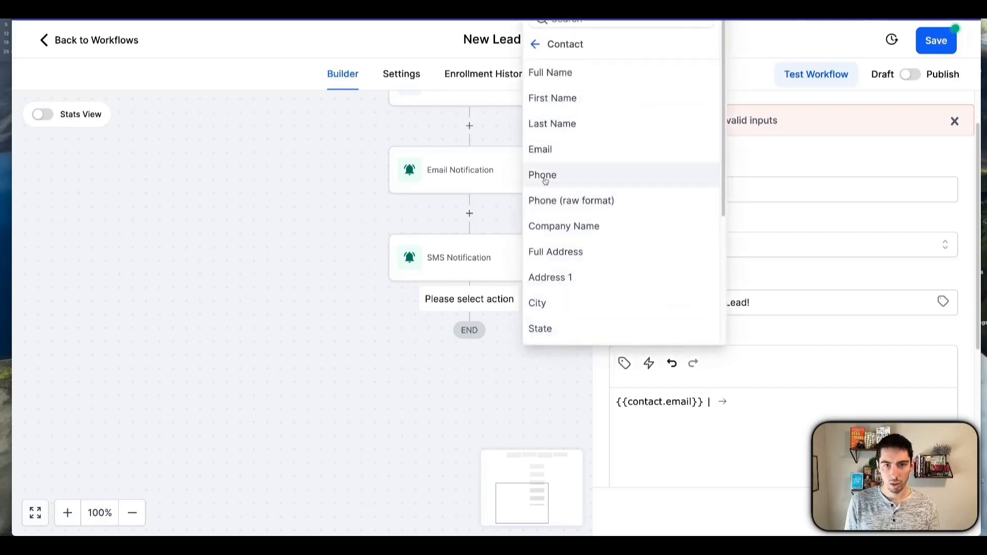
{"action": "left_click", "coordinate": [545, 177]}
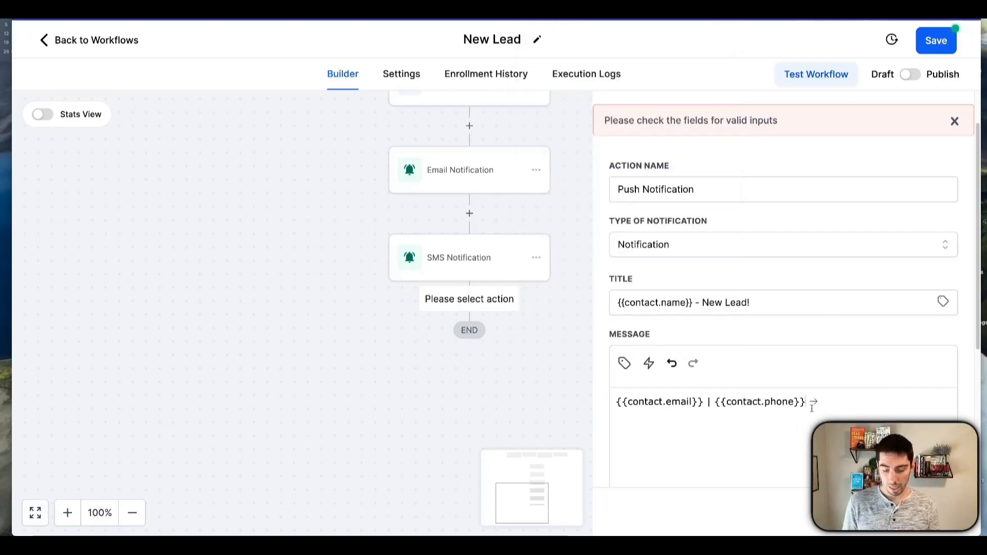
{"action": "key", "text": "Return"}
{"action": "left_click", "coordinate": [624, 363]}
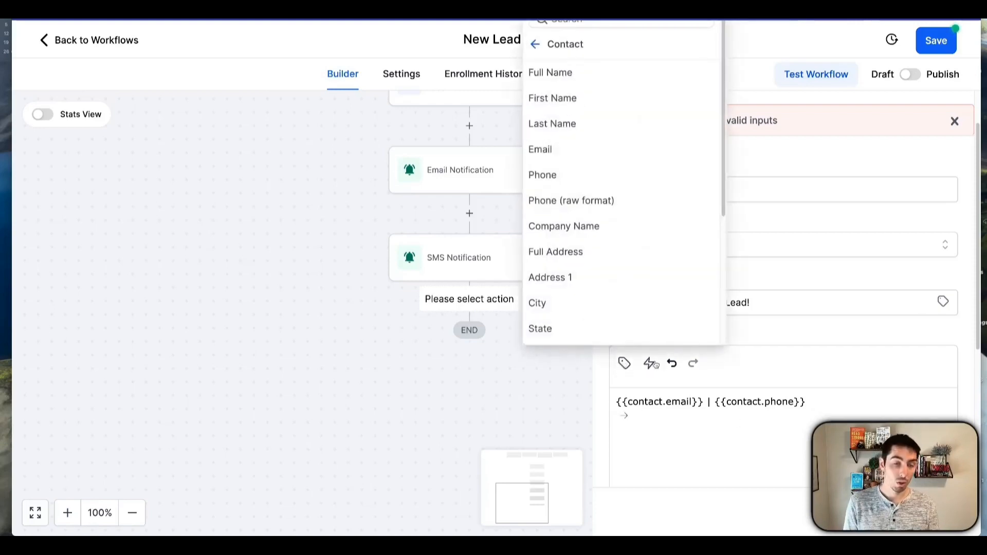
{"action": "left_click", "coordinate": [536, 45]}
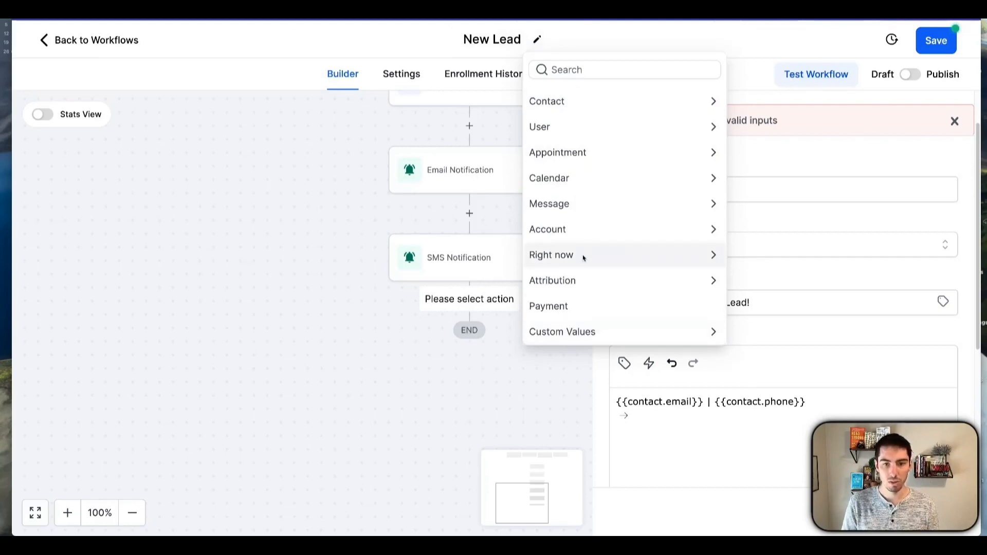
{"action": "left_click", "coordinate": [563, 103]}
{"action": "scroll", "coordinate": [574, 266], "scroll_direction": "down", "scroll_amount": 3}
{"action": "scroll", "coordinate": [575, 266], "scroll_direction": "down", "scroll_amount": 3}
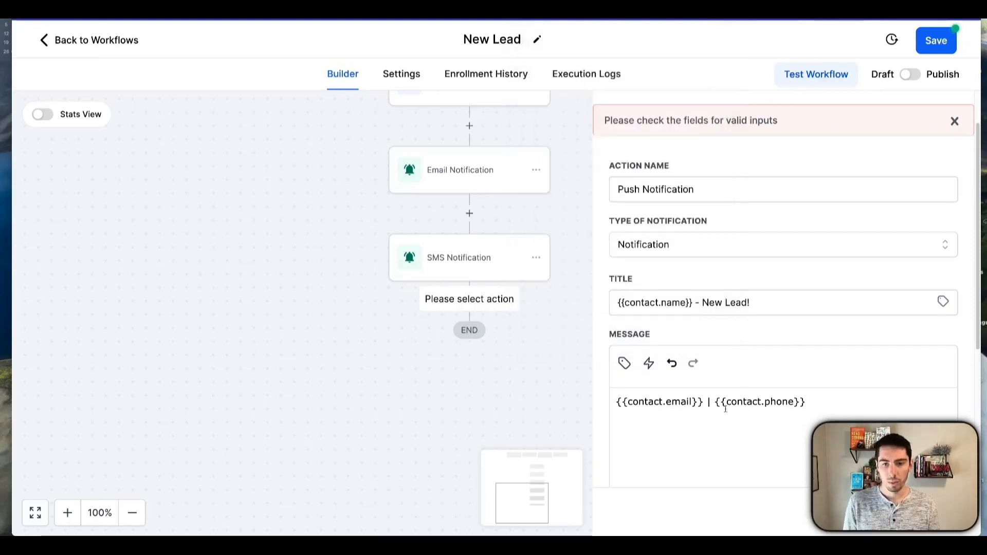
Set the redirect page to Conversation and the recipient to "User assigned to the contact", and save the push notification action.
{"action": "scroll", "coordinate": [725, 408], "scroll_direction": "down", "scroll_amount": 5}
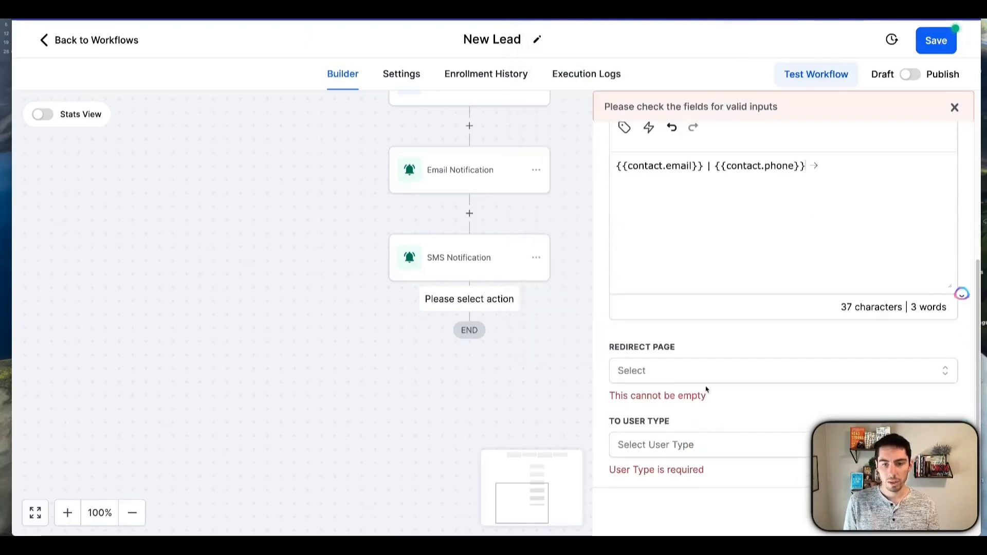
{"action": "left_click", "coordinate": [643, 373]}
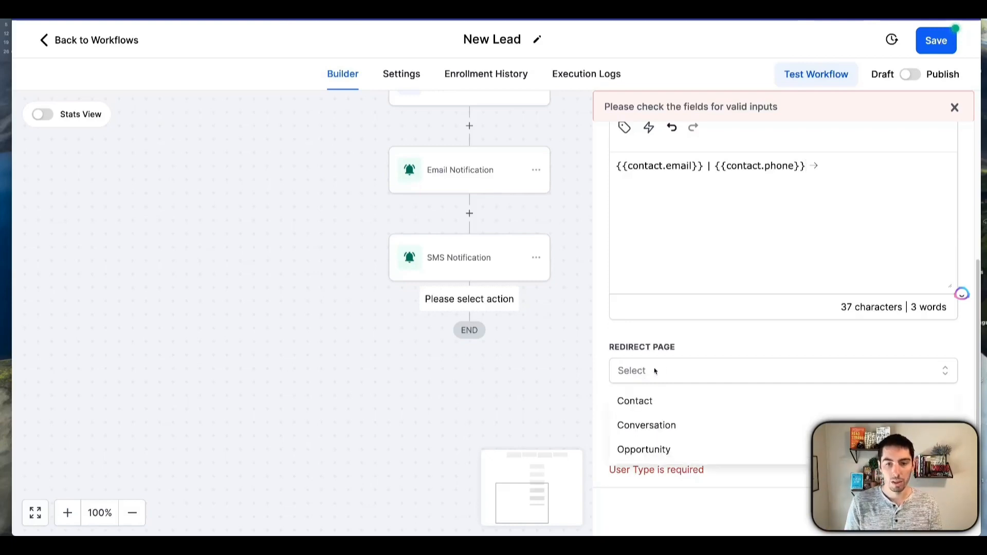
{"action": "left_click", "coordinate": [640, 425]}
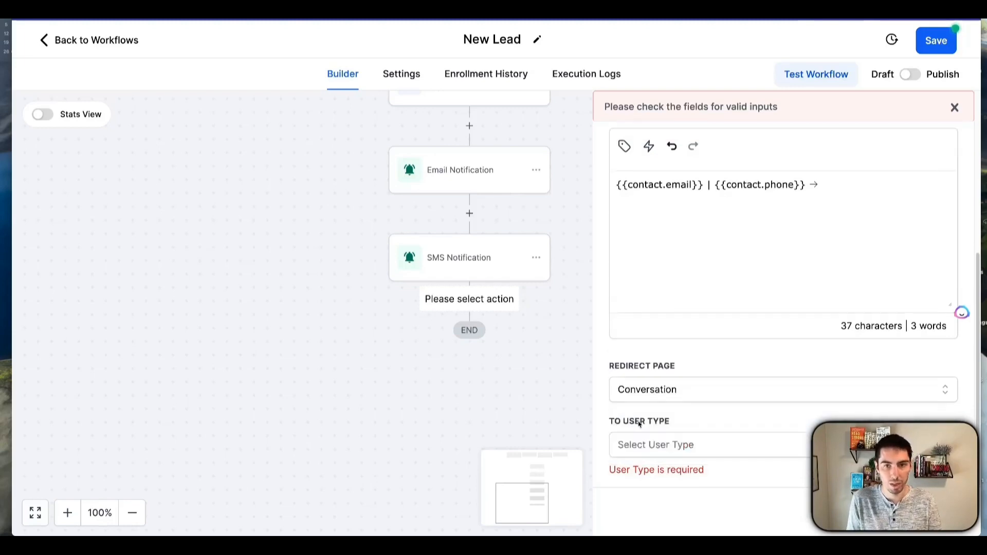
{"action": "left_click", "coordinate": [695, 441]}
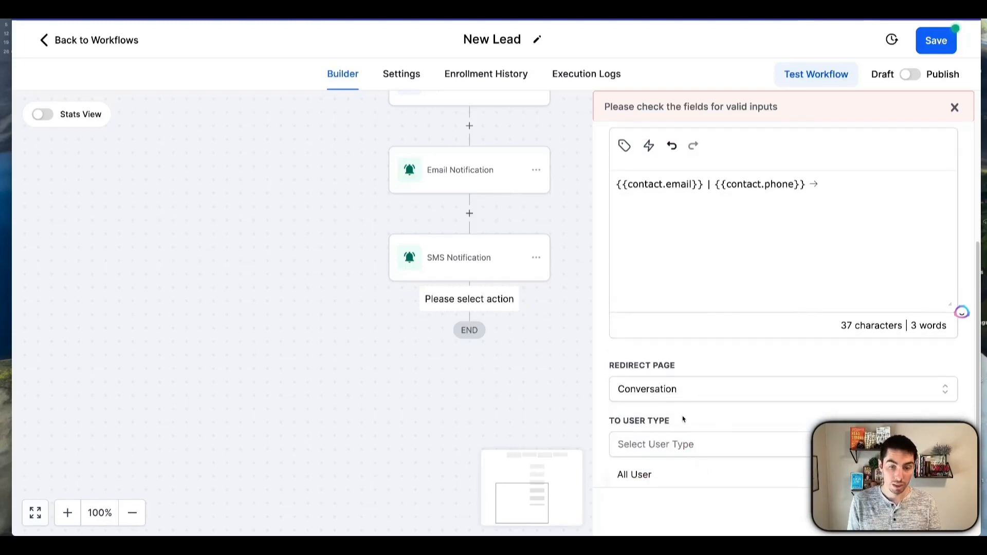
{"action": "scroll", "coordinate": [684, 418], "scroll_direction": "down", "scroll_amount": 1}
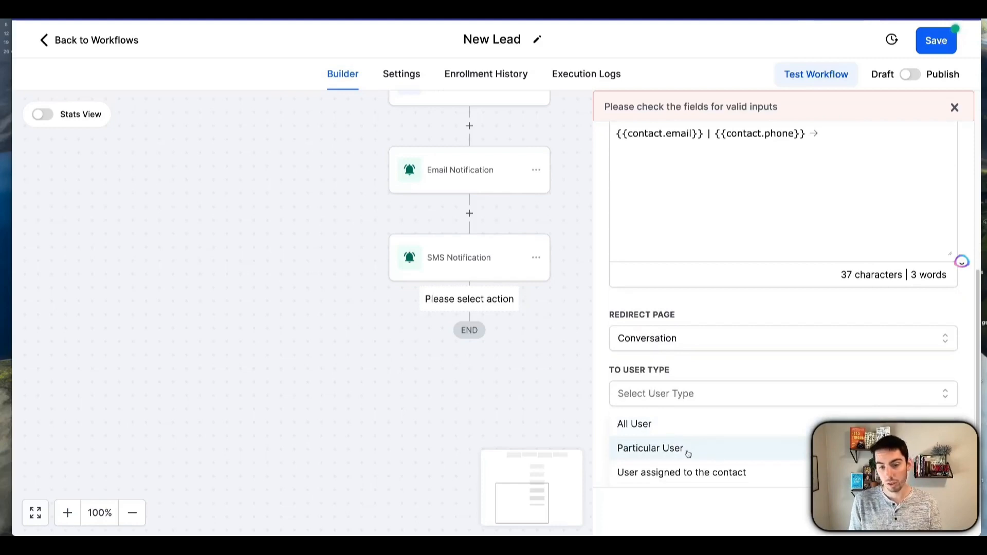
{"action": "left_click", "coordinate": [671, 474]}
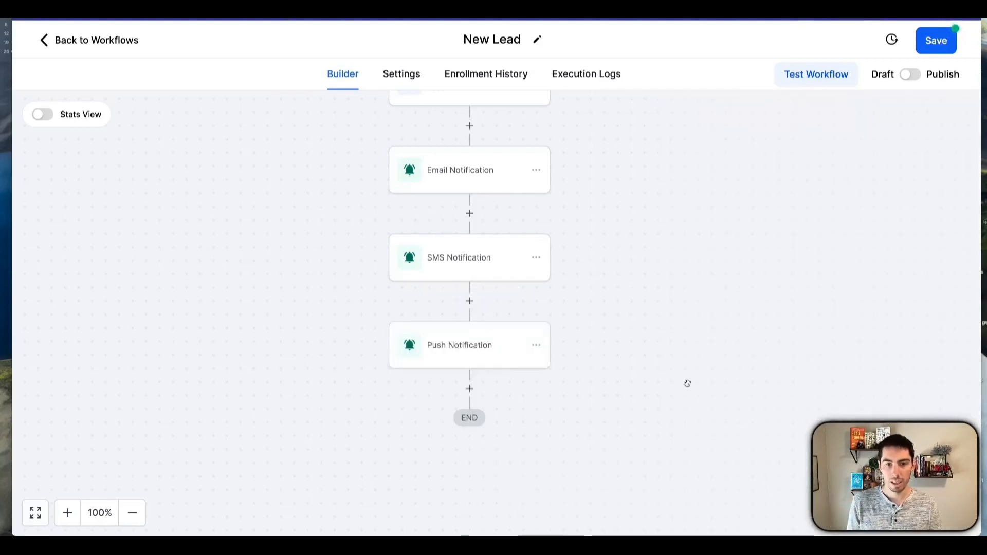
{"action": "scroll", "coordinate": [628, 277], "scroll_direction": "up", "scroll_amount": 3}
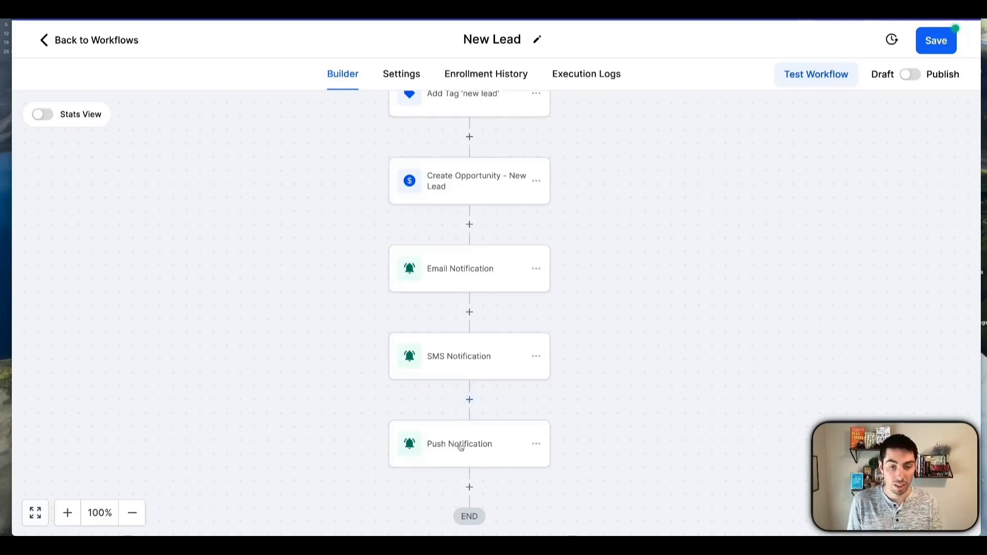
{"action": "scroll", "coordinate": [569, 370], "scroll_direction": "down", "scroll_amount": 1}
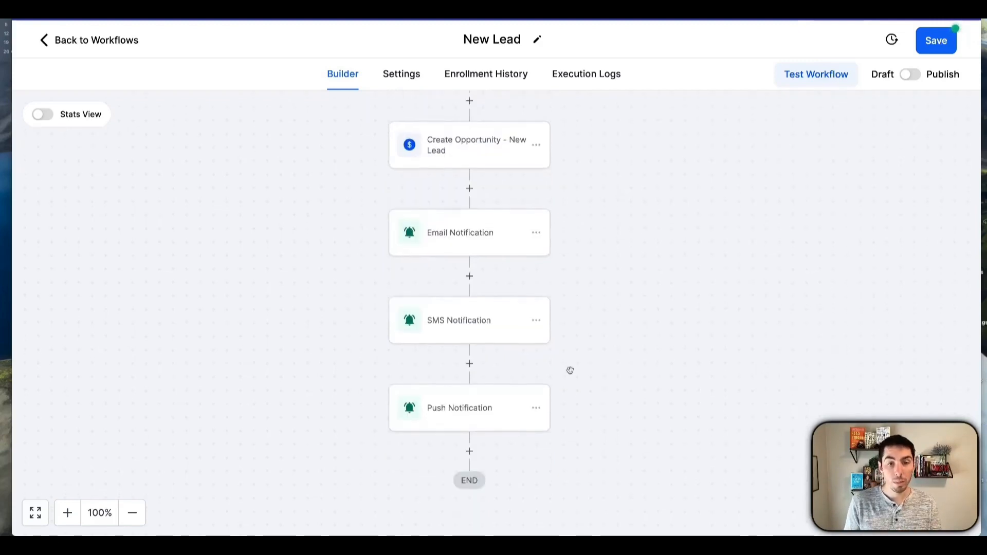
{"action": "scroll", "coordinate": [570, 371], "scroll_direction": "up", "scroll_amount": 1}
{"action": "scroll", "coordinate": [570, 370], "scroll_direction": "up", "scroll_amount": 4}
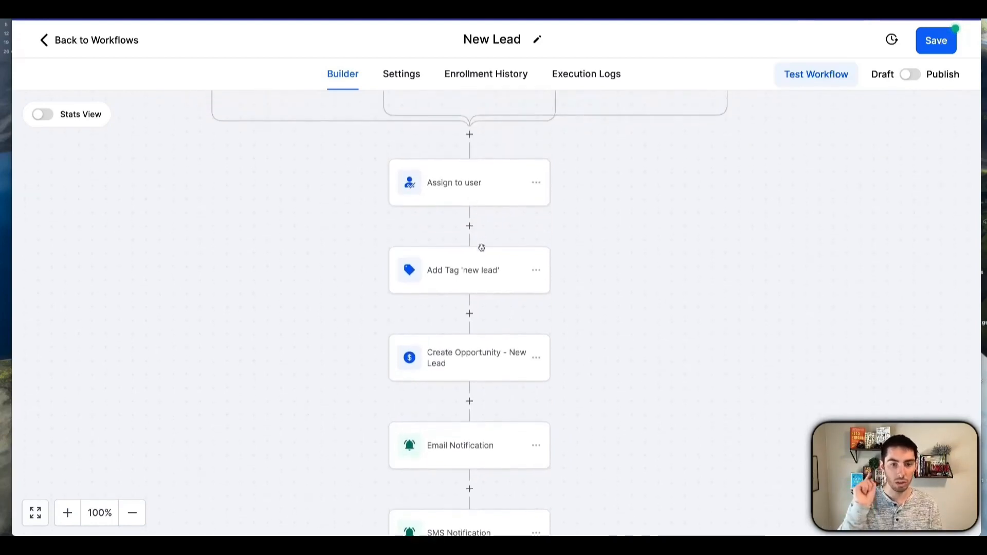
{"action": "scroll", "coordinate": [560, 370], "scroll_direction": "down", "scroll_amount": 4}
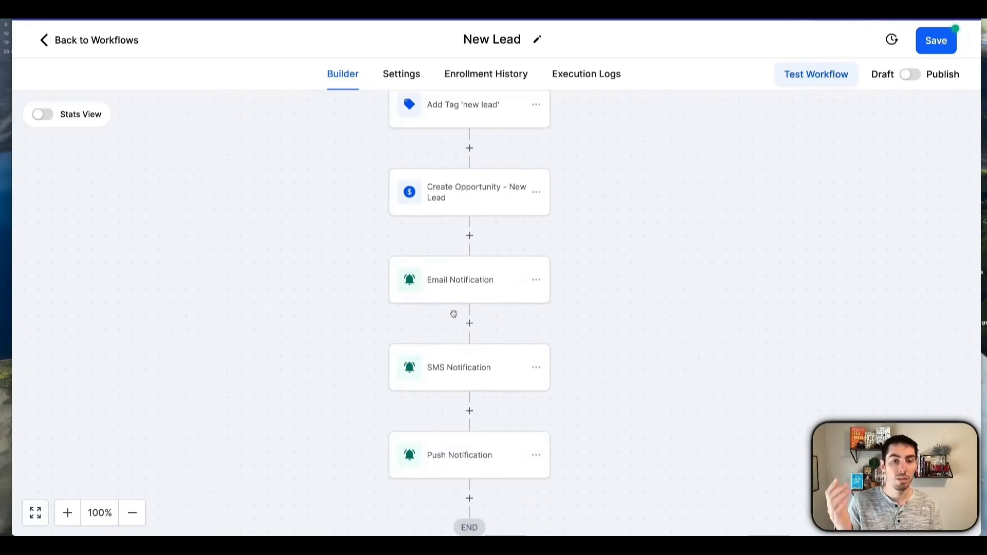
Add a Send SMS action below Push Notification at the end of the workflow.
{"action": "scroll", "coordinate": [437, 345], "scroll_direction": "down", "scroll_amount": 6}
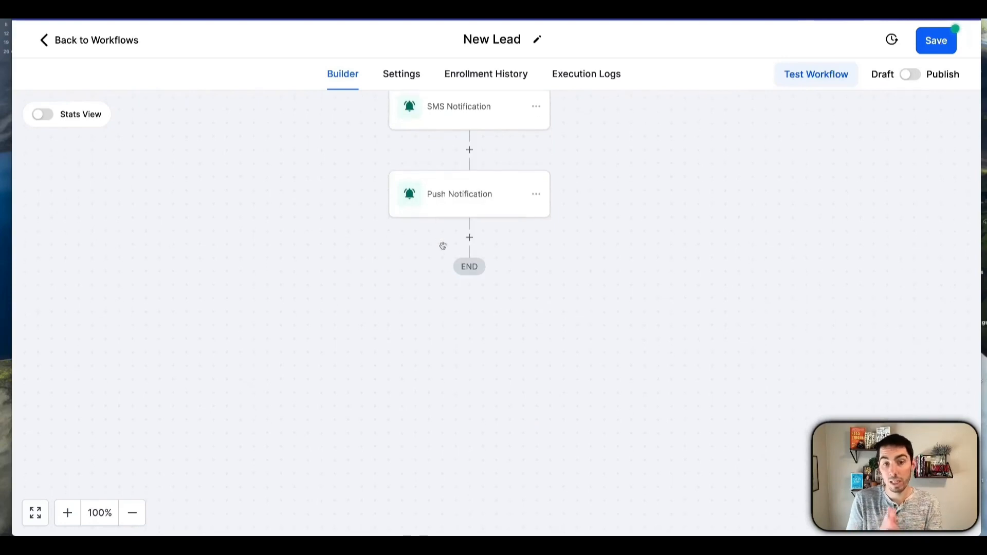
{"action": "left_click", "coordinate": [469, 238]}
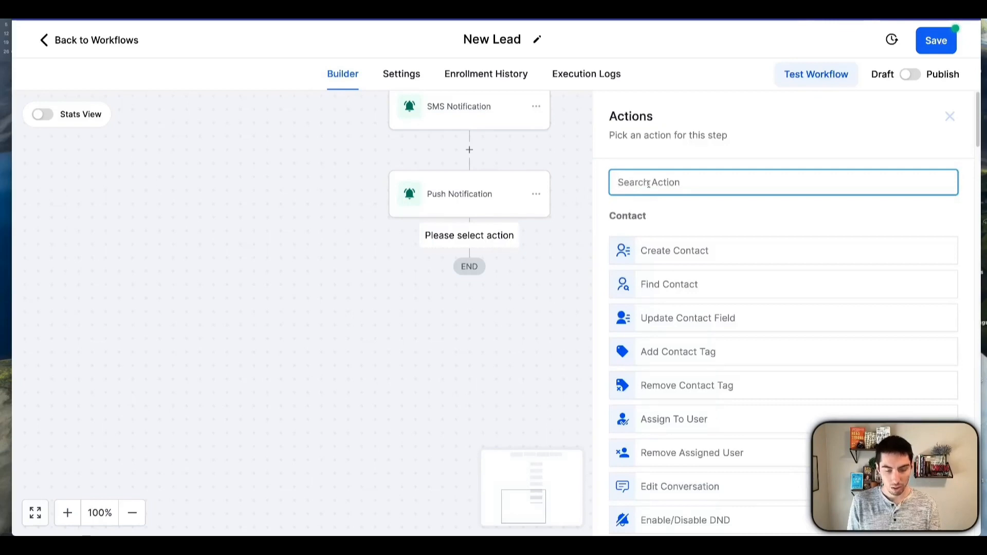
{"action": "scroll", "coordinate": [690, 326], "scroll_direction": "down", "scroll_amount": 10}
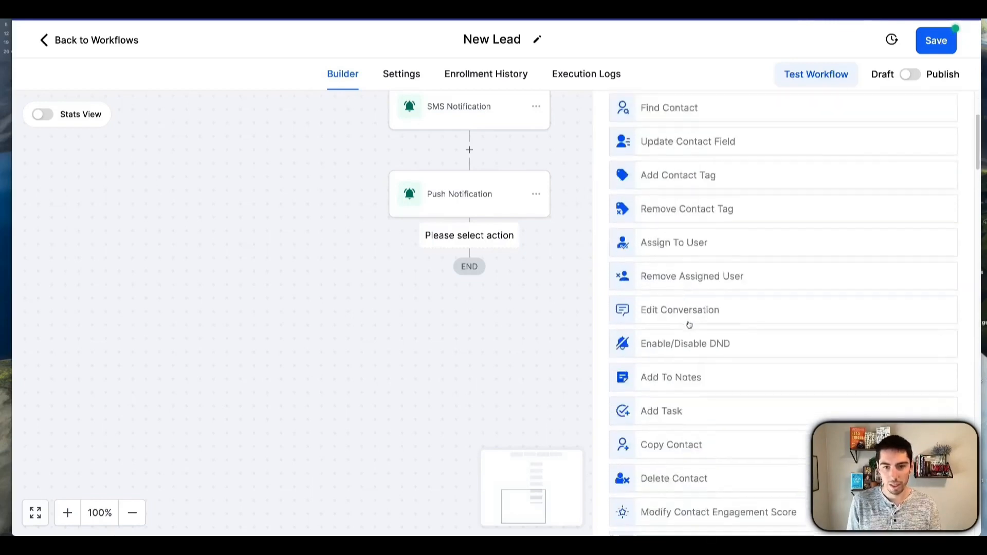
{"action": "scroll", "coordinate": [689, 325], "scroll_direction": "down", "scroll_amount": 5}
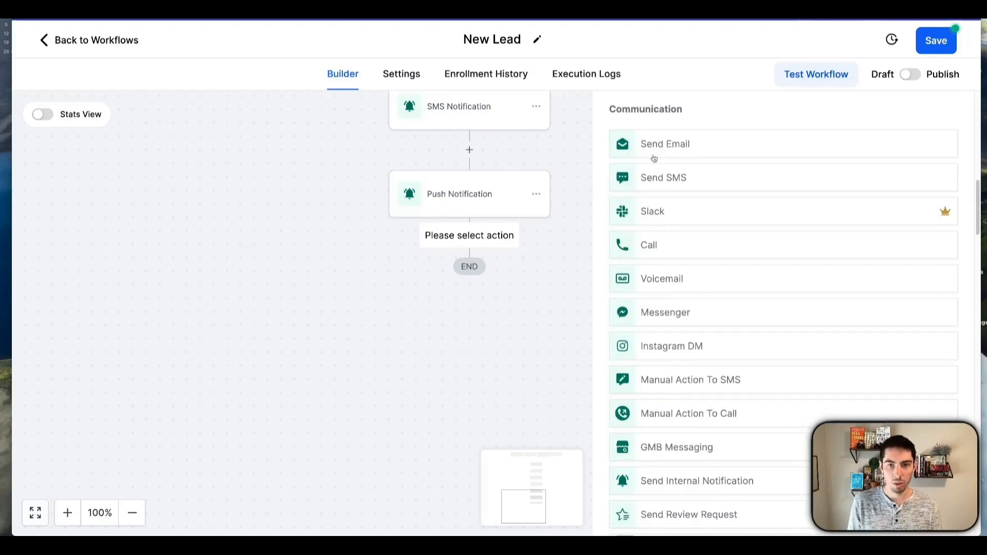
{"action": "left_click", "coordinate": [651, 177]}
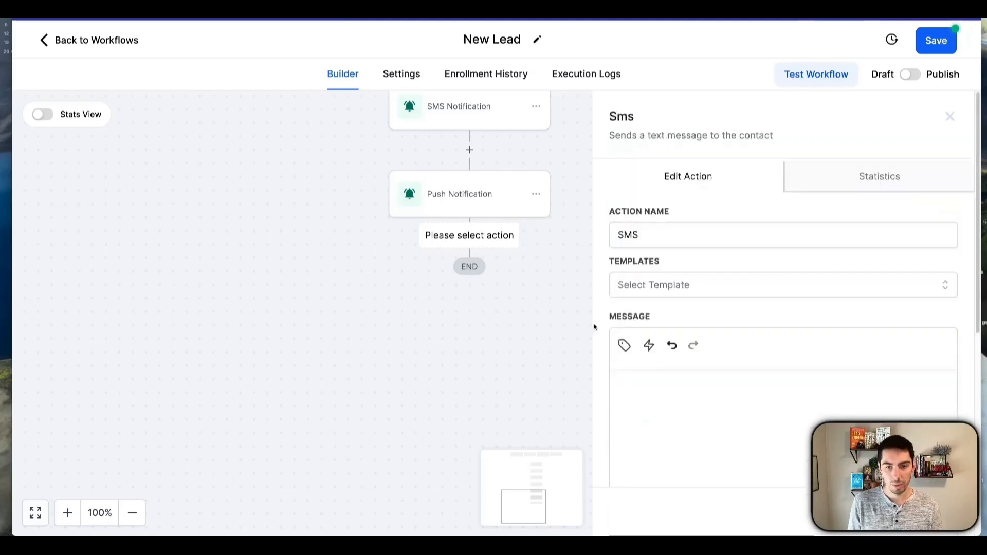
Name the SMS action "SMS 1 - Initial".
{"action": "left_click", "coordinate": [657, 242]}
{"action": "type", "text": "1"}
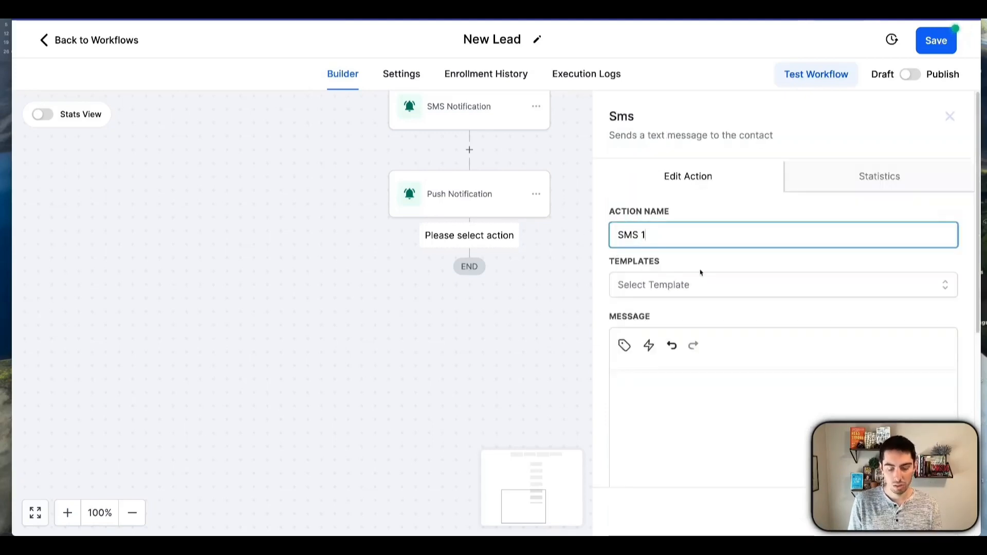
{"action": "type", "text": " - Initial"}
Write an SMS greeting {{contact.first_name}} from {{user.first_name}} at {{custom_values.company_name}}, saying their information came in and to check email and book a call, and save the action.
{"action": "left_click", "coordinate": [690, 397]}
{"action": "type", "text": "Hi {{contact.first_name}}, this is {{user.first_name}} from {{custom_values.company_name}}, I see your information just came in. Be sure to check your email for more information and book a call with us. →"}
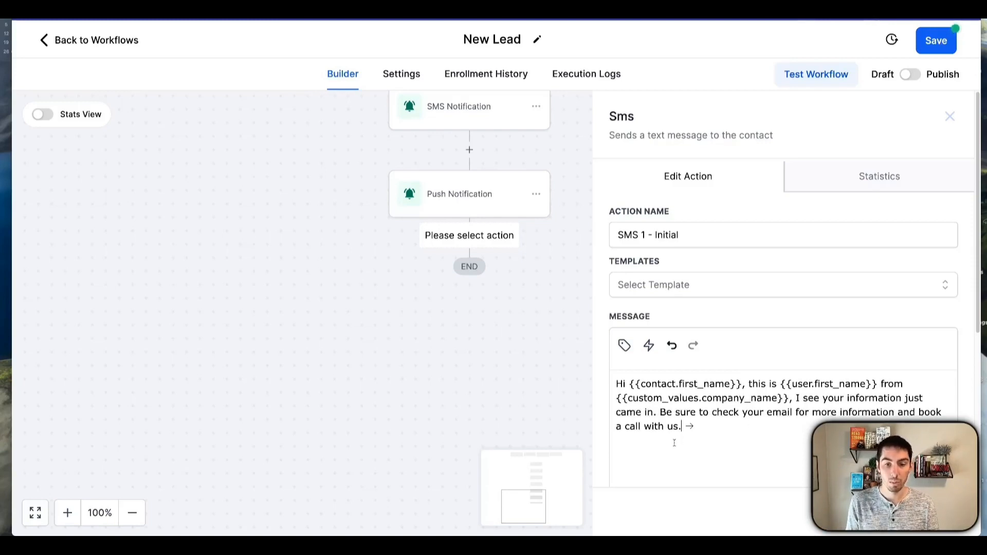
{"action": "key", "text": "Return"}
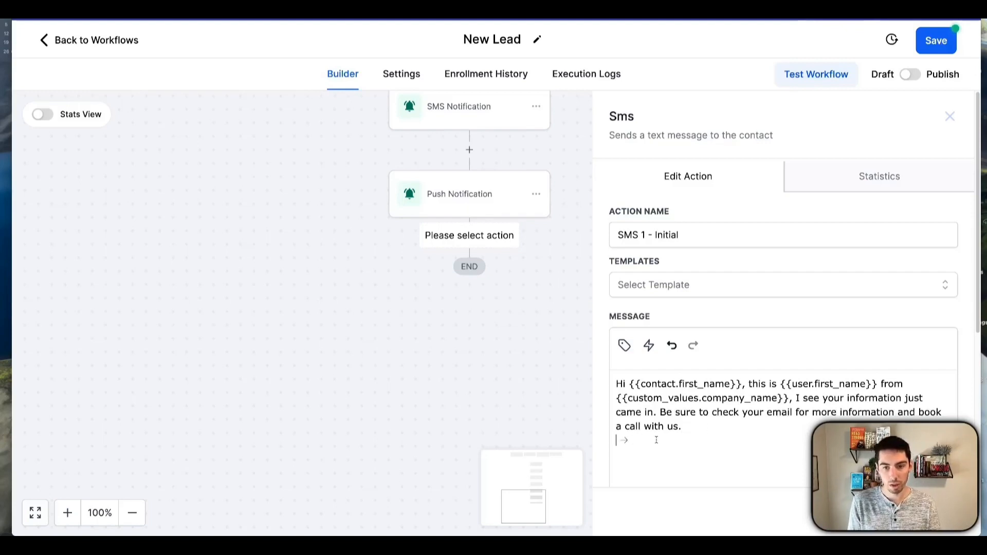
{"action": "key", "text": "BackSpace"}
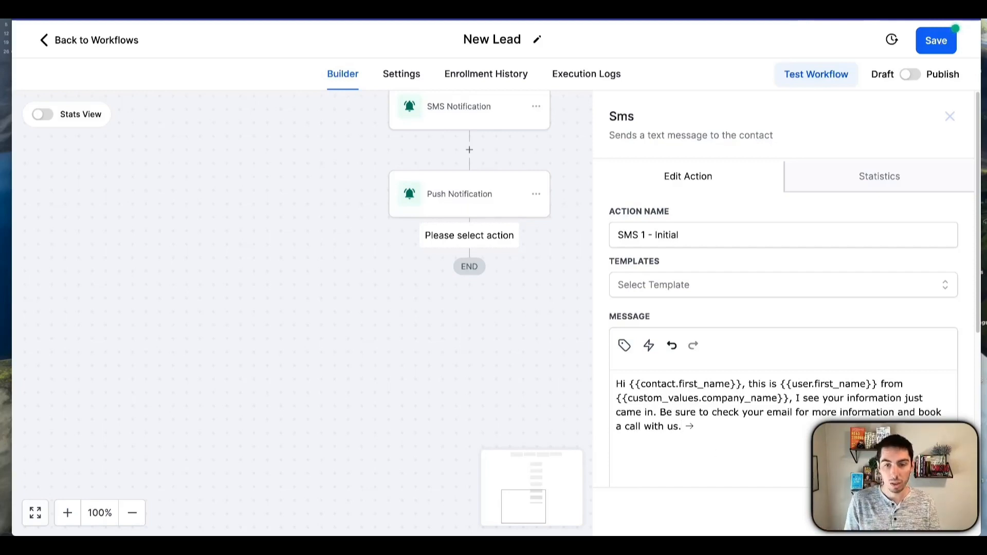
{"action": "left_click", "coordinate": [921, 512]}
Add an Email action below SMS 1 - Initial at the end of the workflow.
{"action": "scroll", "coordinate": [589, 314], "scroll_direction": "down", "scroll_amount": 1}
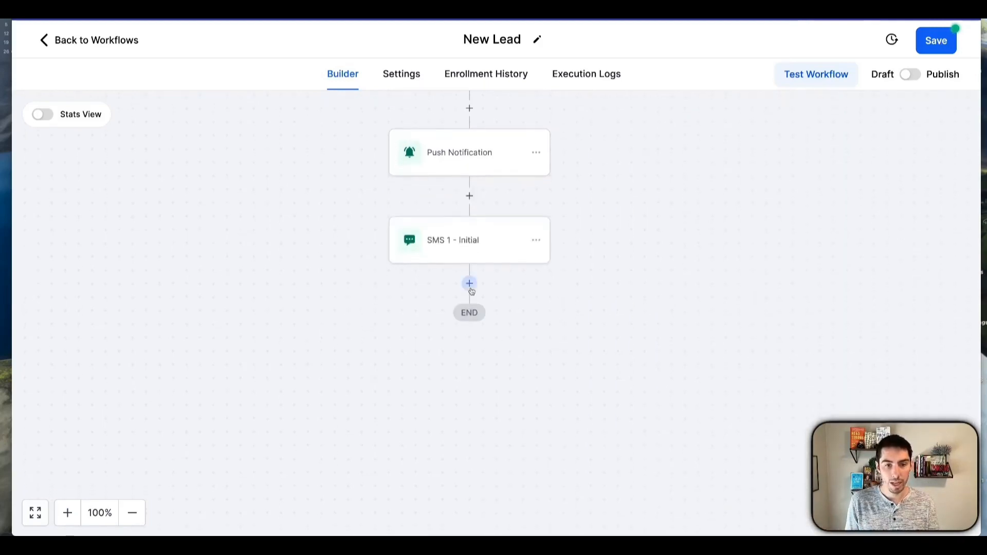
{"action": "left_click", "coordinate": [470, 283]}
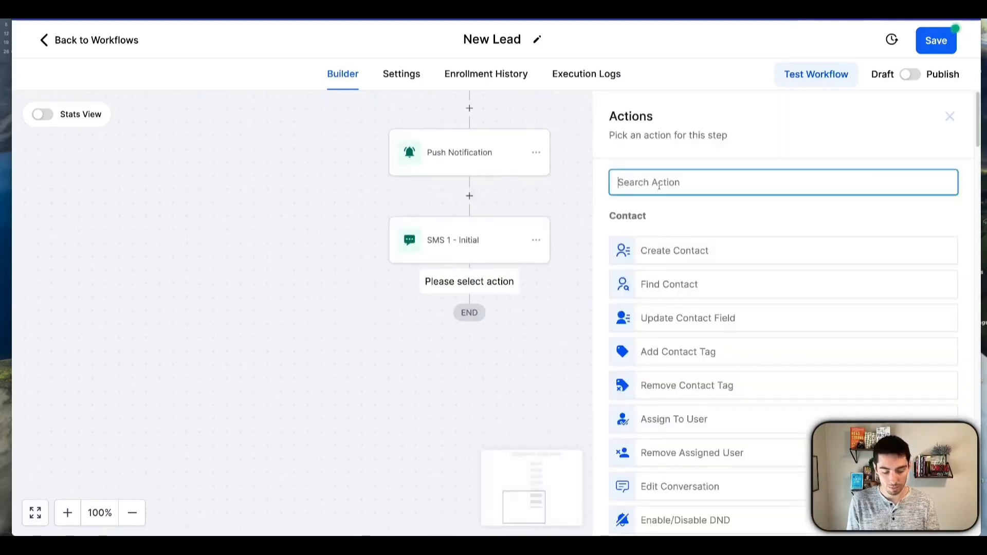
{"action": "type", "text": "email"}
{"action": "left_click", "coordinate": [667, 243]}
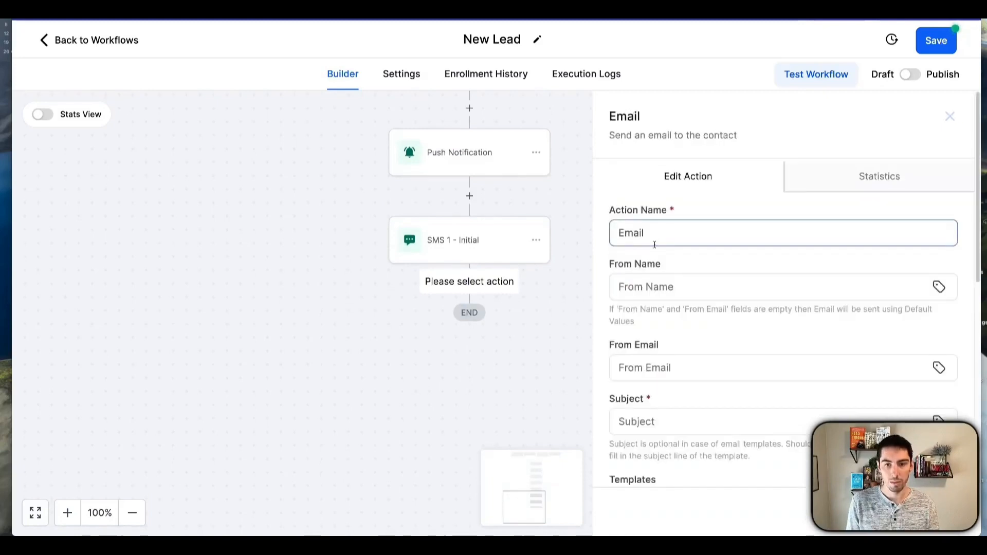
Set the email's subject to "[Offer Inside] {{custom_values.offer_title}}".
{"action": "scroll", "coordinate": [663, 252], "scroll_direction": "down", "scroll_amount": 3}
{"action": "left_click", "coordinate": [639, 261]}
{"action": "type", "text": "[Offer Inside] {{custom_values.offer_title}}"}
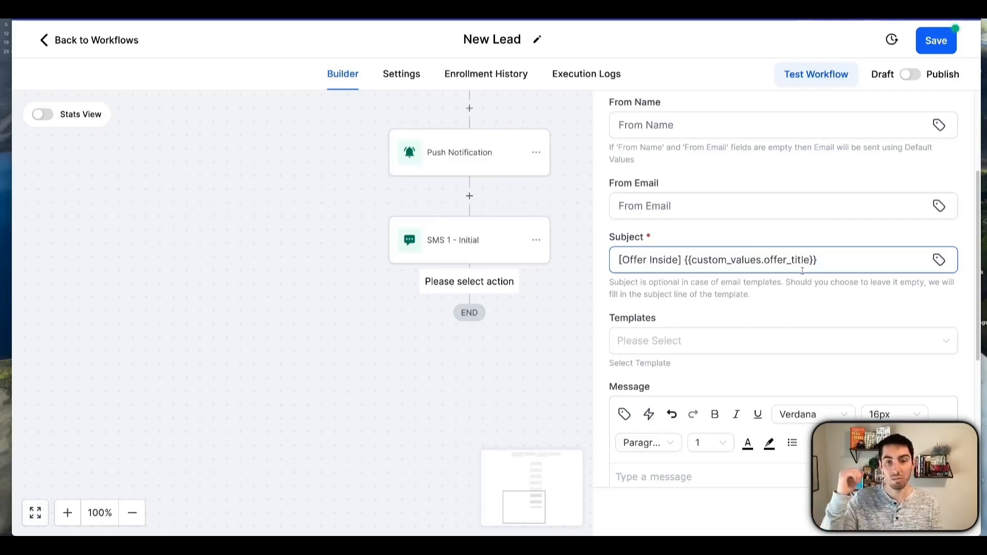
{"action": "left_click_drag", "start_coordinate": [819, 263], "coordinate": [685, 260]}
{"action": "left_click", "coordinate": [734, 309]}
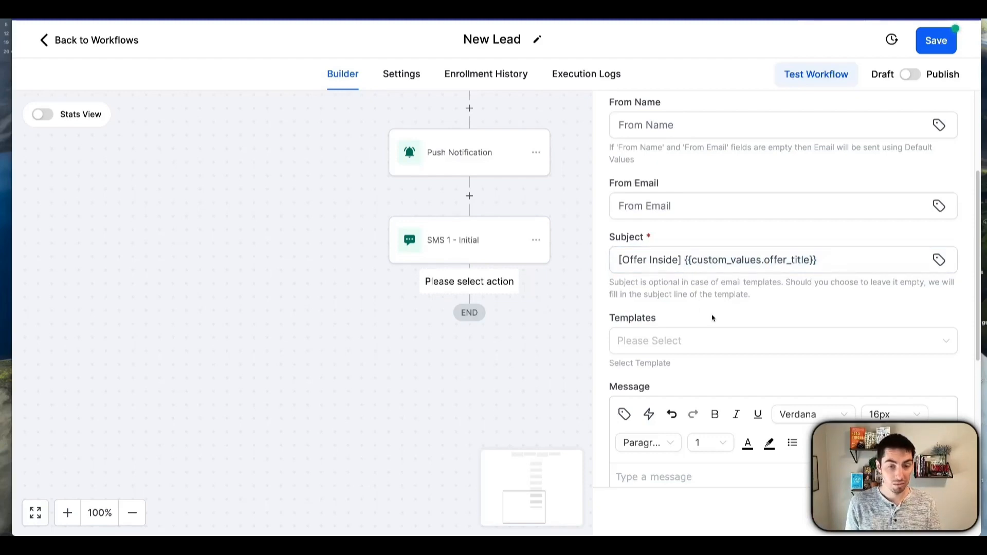
Paste the email message thanking the contact for claiming {{custom_values.offer_title}}, with the {{custom_values.calendar_link__discovery}} booking link and {{custom_values.phone_number}}.
{"action": "scroll", "coordinate": [715, 322], "scroll_direction": "down", "scroll_amount": 3}
{"action": "left_click", "coordinate": [655, 294]}
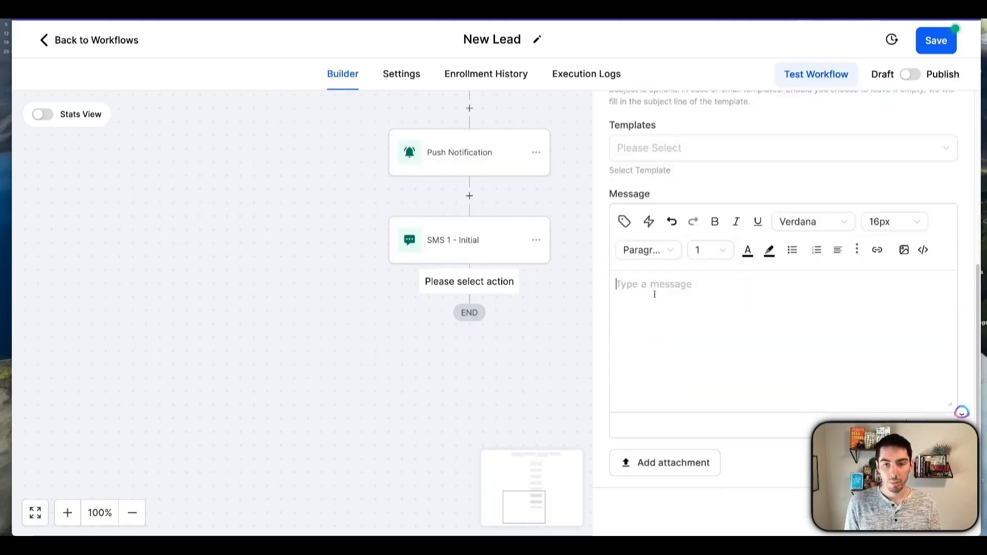
{"action": "key", "text": "ctrl+v"}
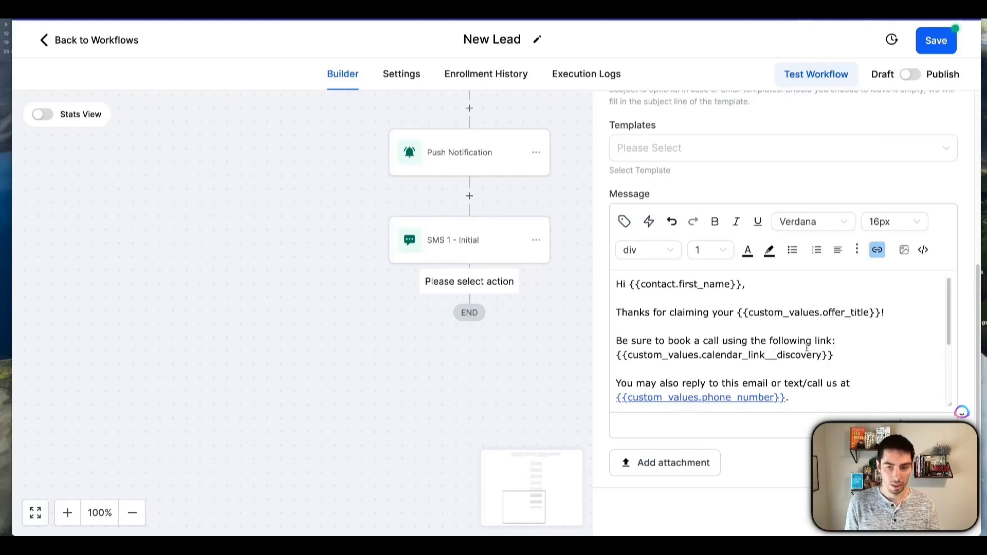
Review the pasted email message from the booking link down to the signature, and save the email action.
{"action": "scroll", "coordinate": [807, 347], "scroll_direction": "down", "scroll_amount": 1}
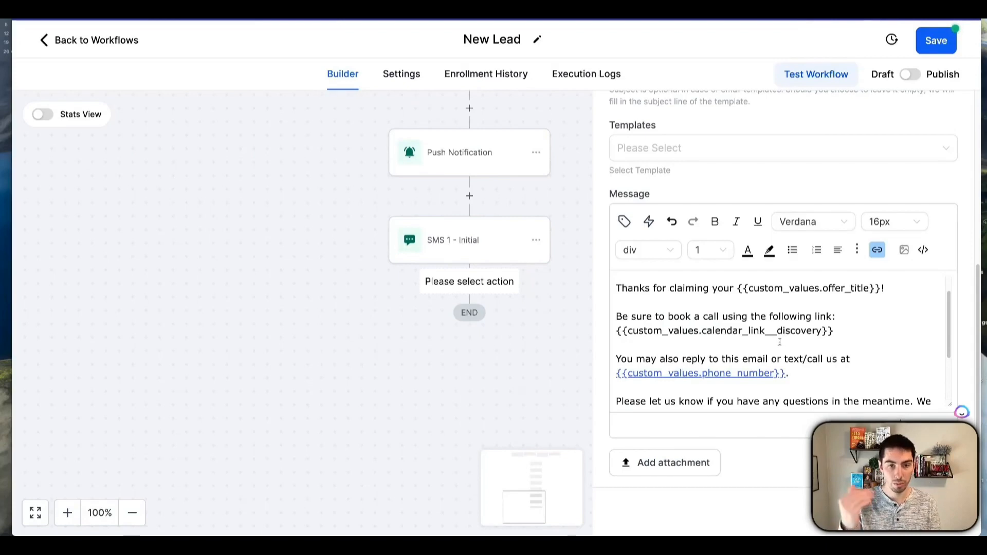
{"action": "scroll", "coordinate": [694, 326], "scroll_direction": "down", "scroll_amount": 1}
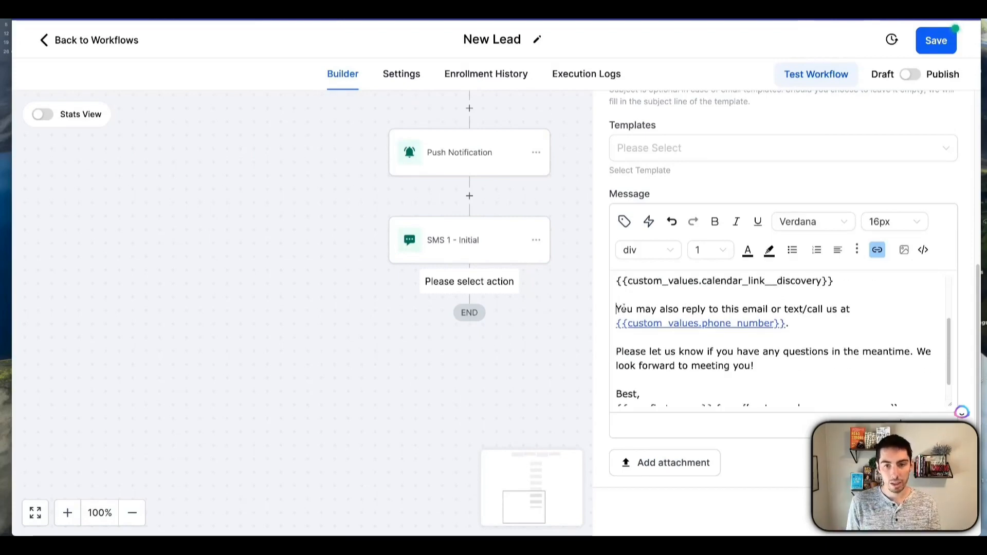
{"action": "left_click_drag", "start_coordinate": [618, 309], "coordinate": [847, 328]}
{"action": "left_click", "coordinate": [806, 329]}
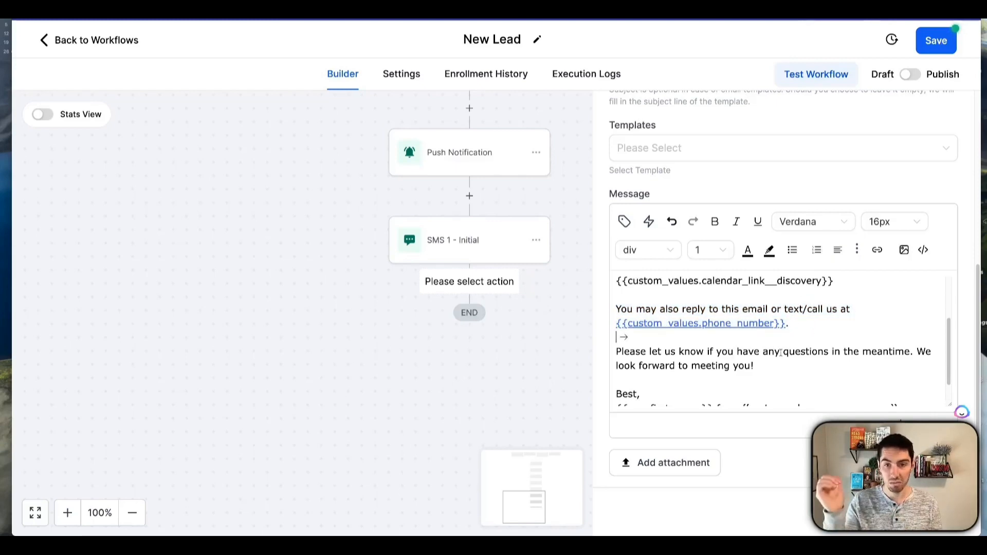
{"action": "scroll", "coordinate": [781, 353], "scroll_direction": "up", "scroll_amount": 2}
{"action": "scroll", "coordinate": [773, 368], "scroll_direction": "down", "scroll_amount": 3}
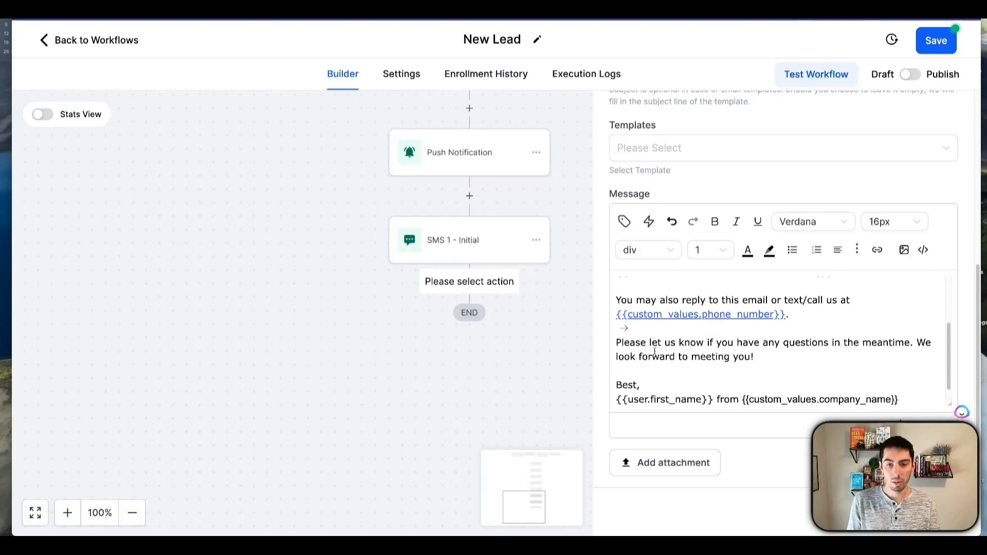
{"action": "scroll", "coordinate": [733, 357], "scroll_direction": "down", "scroll_amount": 1}
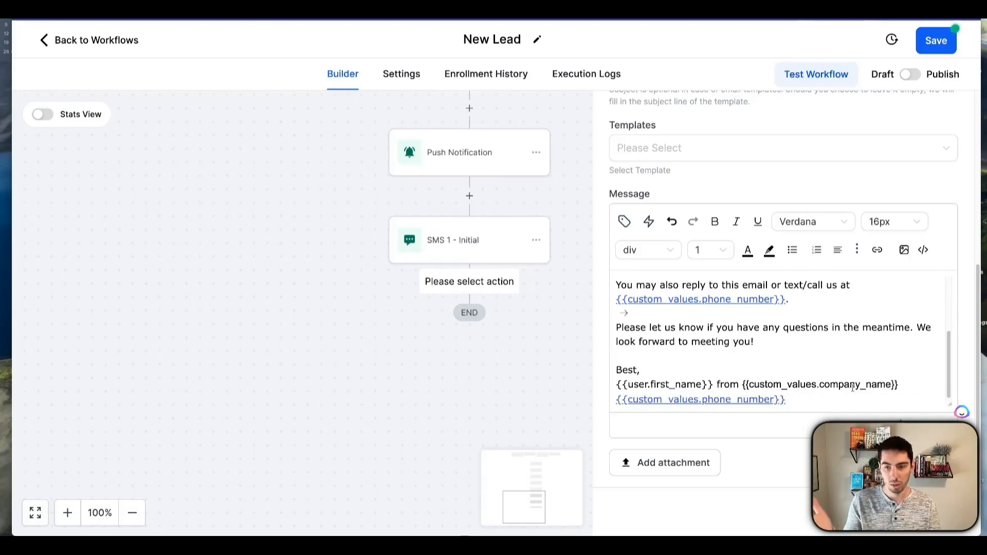
{"action": "scroll", "coordinate": [819, 398], "scroll_direction": "down", "scroll_amount": 3}
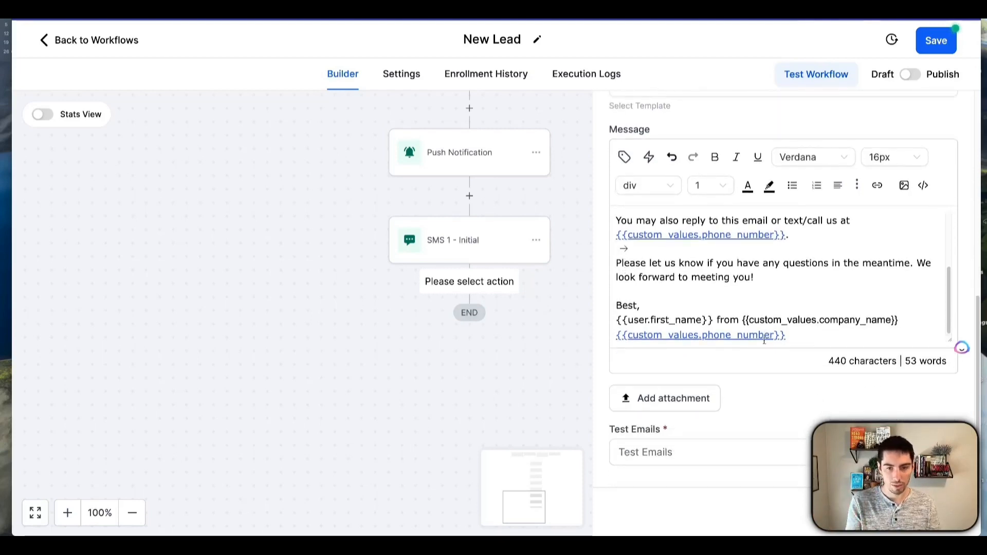
{"action": "scroll", "coordinate": [768, 378], "scroll_direction": "up", "scroll_amount": 3}
{"action": "scroll", "coordinate": [806, 379], "scroll_direction": "up", "scroll_amount": 3}
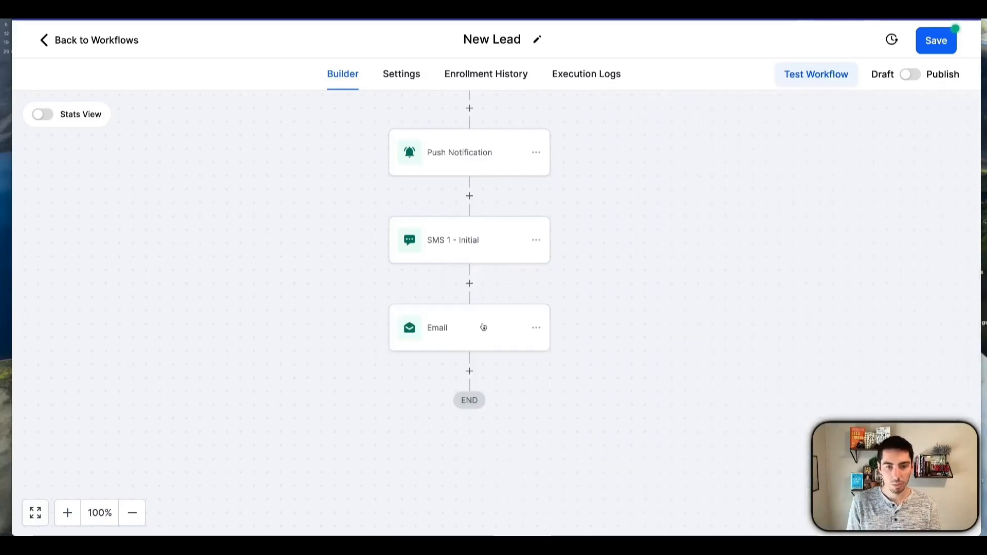
Rename the email action "Email 1 - Initial" and save both the action and the workflow.
{"action": "left_click", "coordinate": [483, 327]}
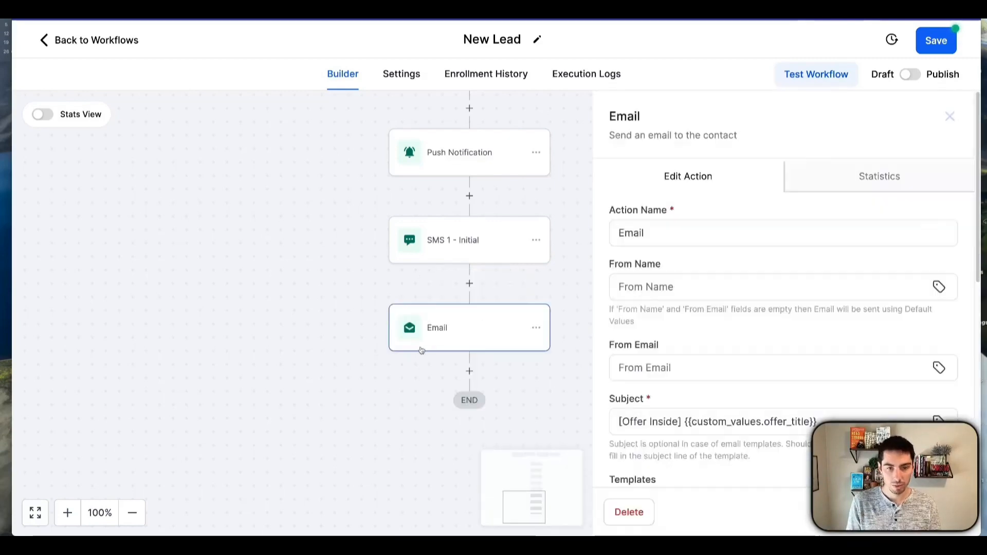
{"action": "left_click", "coordinate": [665, 227]}
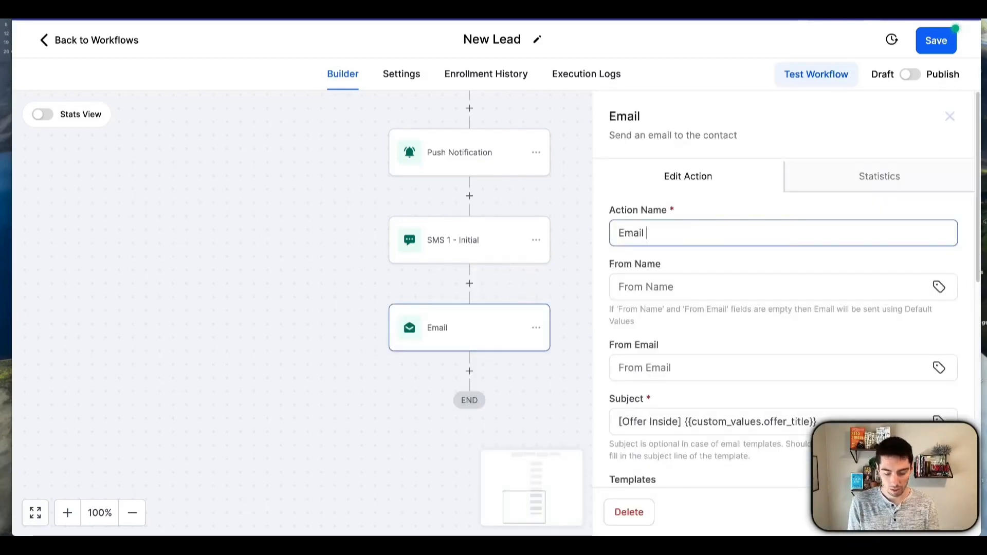
{"action": "type", "text": "- Initial"}
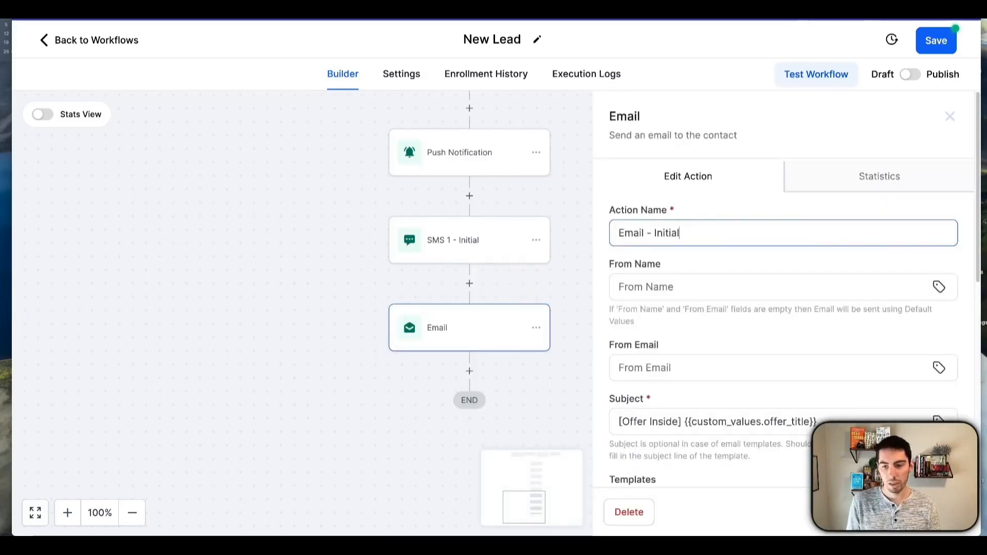
{"action": "left_click", "coordinate": [924, 512]}
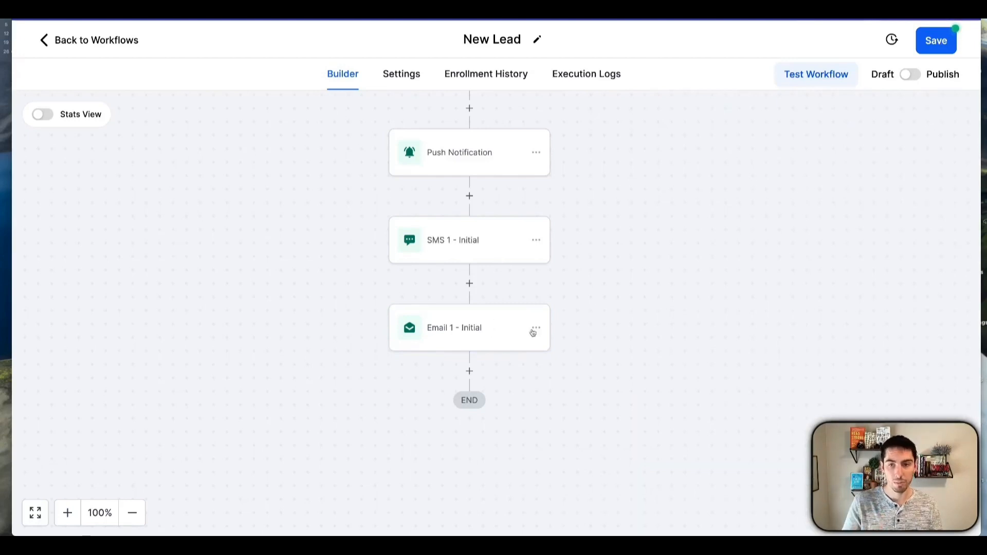
{"action": "left_click", "coordinate": [936, 40]}
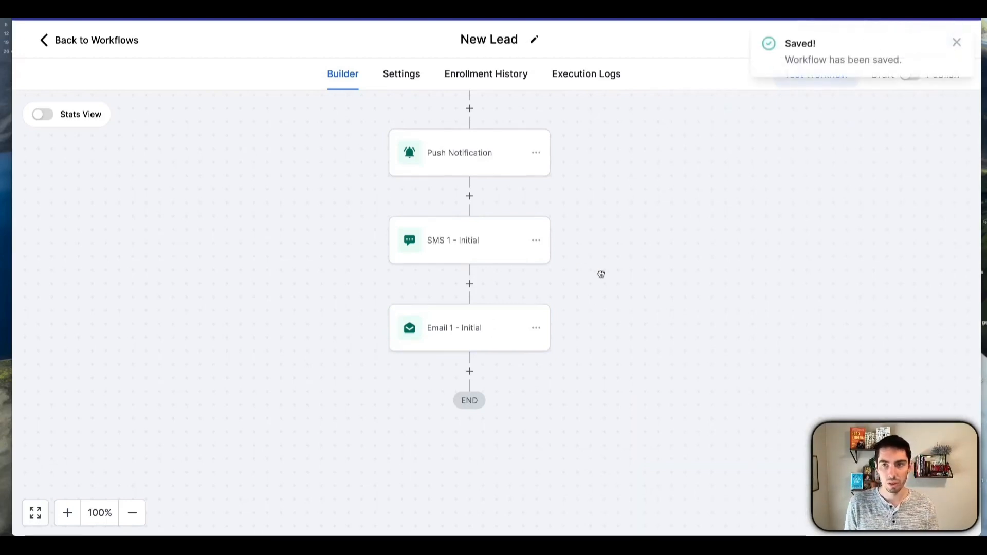
Add a Wait action below Email 1 - Initial at the end of the workflow.
{"action": "scroll", "coordinate": [566, 280], "scroll_direction": "down", "scroll_amount": 3}
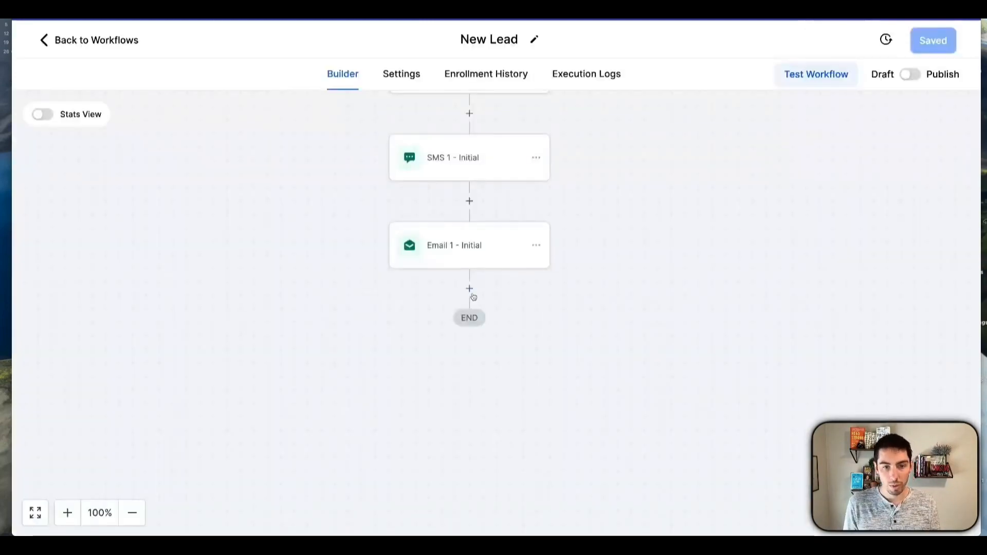
{"action": "left_click", "coordinate": [470, 286]}
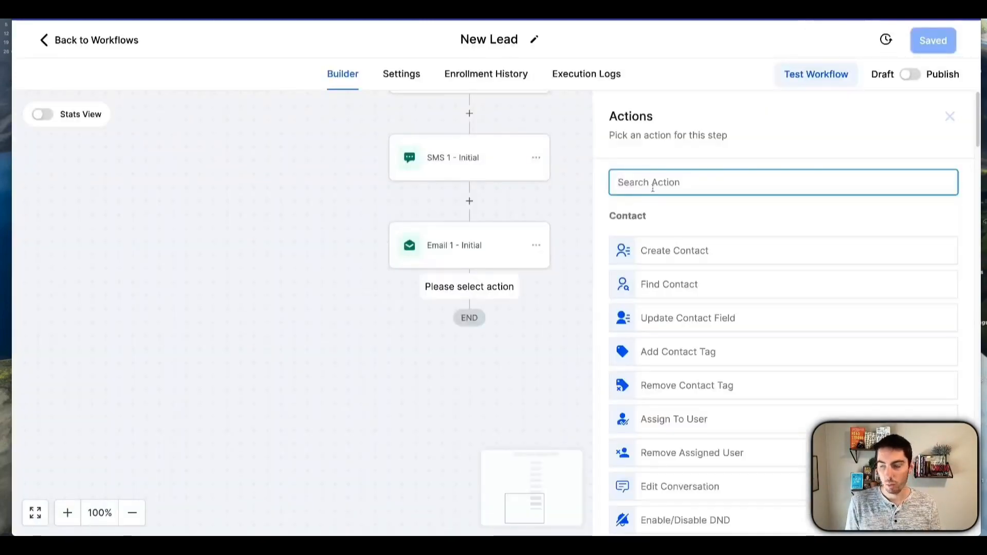
{"action": "type", "text": "wait"}
{"action": "left_click", "coordinate": [659, 247]}
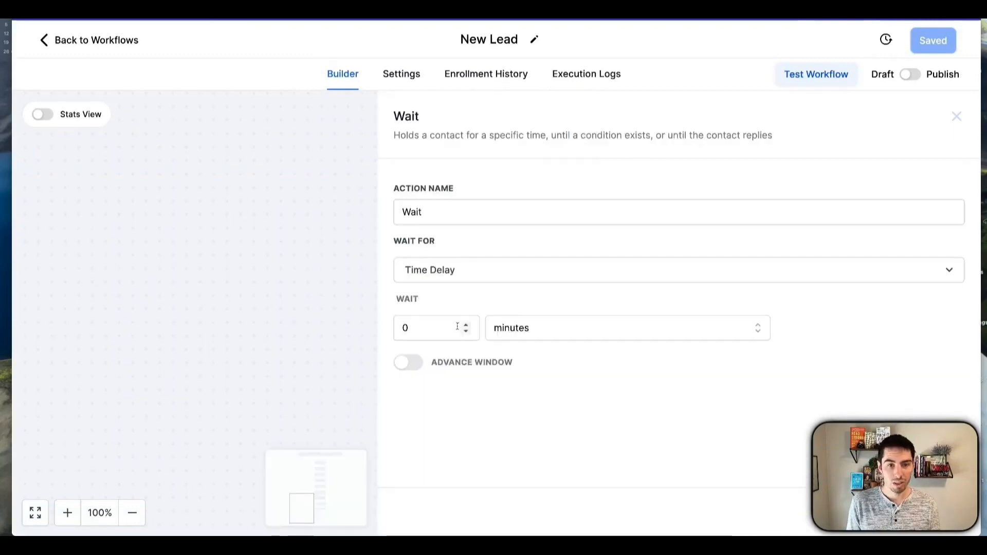
Set the wait's time delay to 5 minutes, name it "Wait 5 mins", and save the action.
{"action": "left_click", "coordinate": [429, 330]}
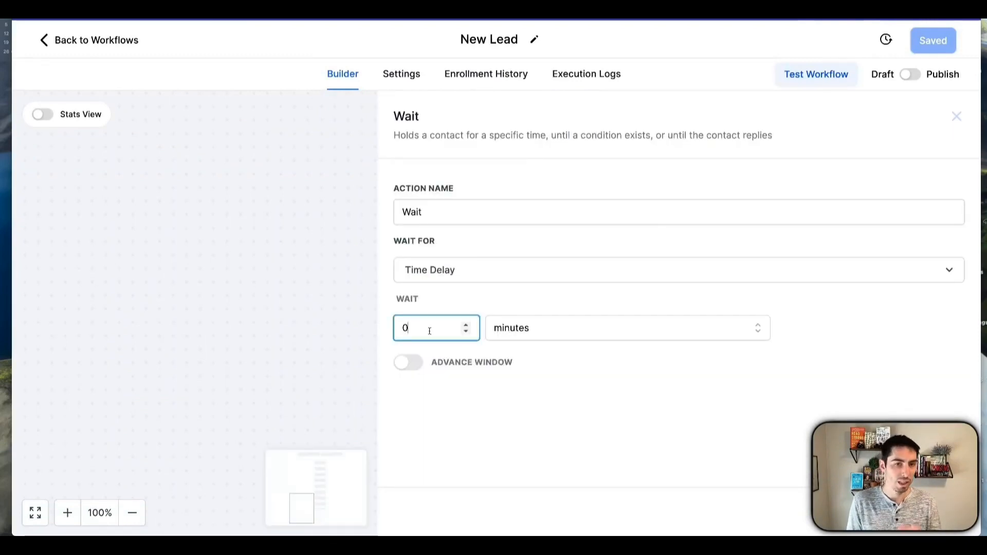
{"action": "key", "text": "BackSpace"}
{"action": "type", "text": "5"}
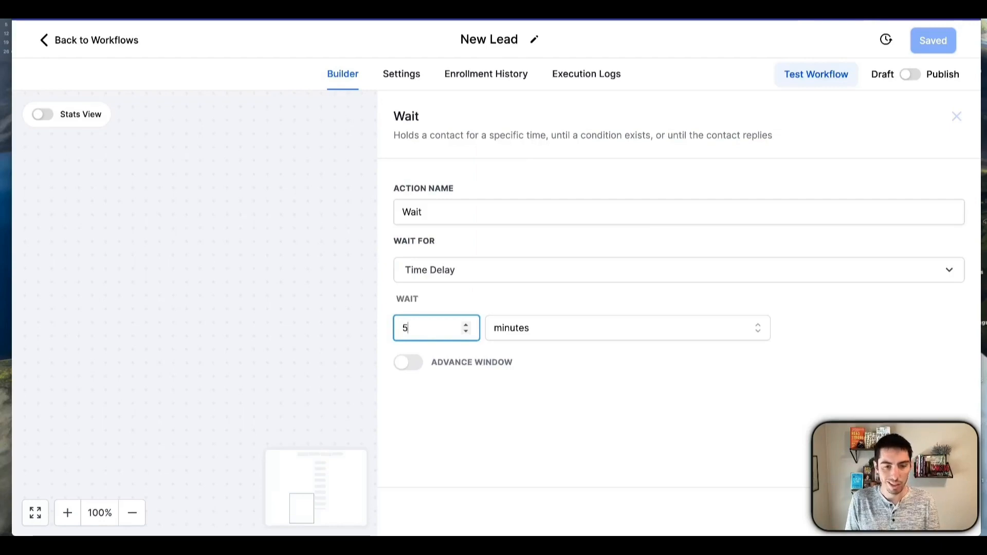
{"action": "left_click", "coordinate": [443, 211]}
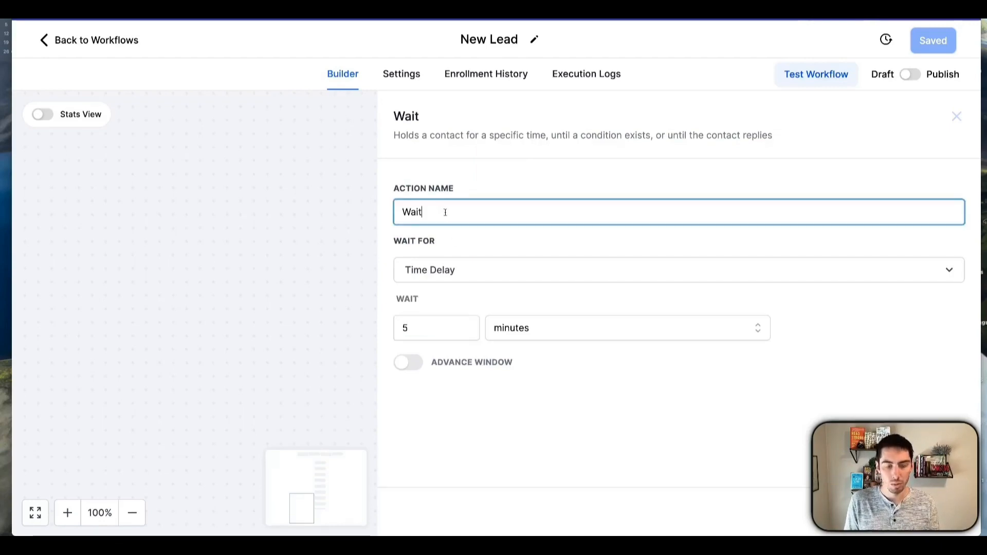
{"action": "type", "text": "5 m"}
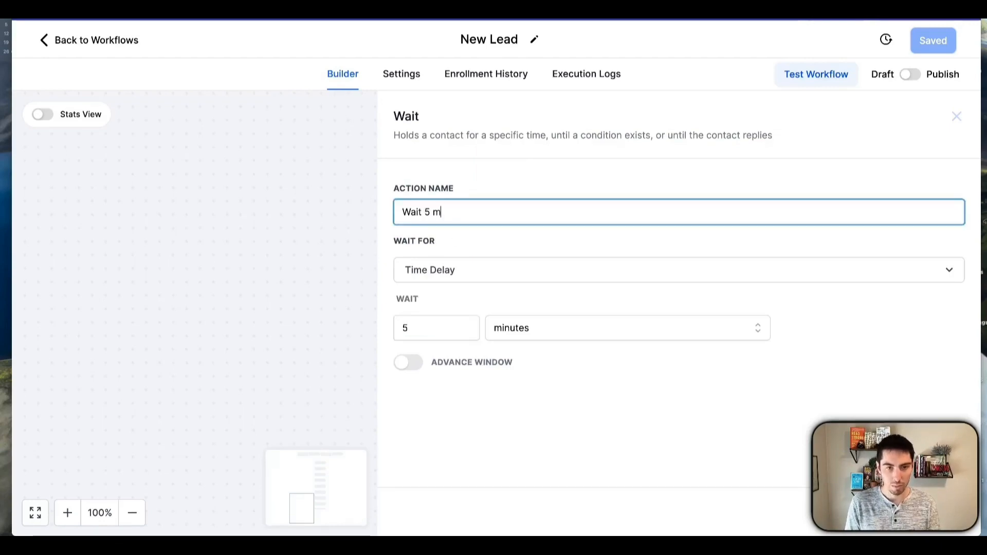
{"action": "type", "text": "ins"}
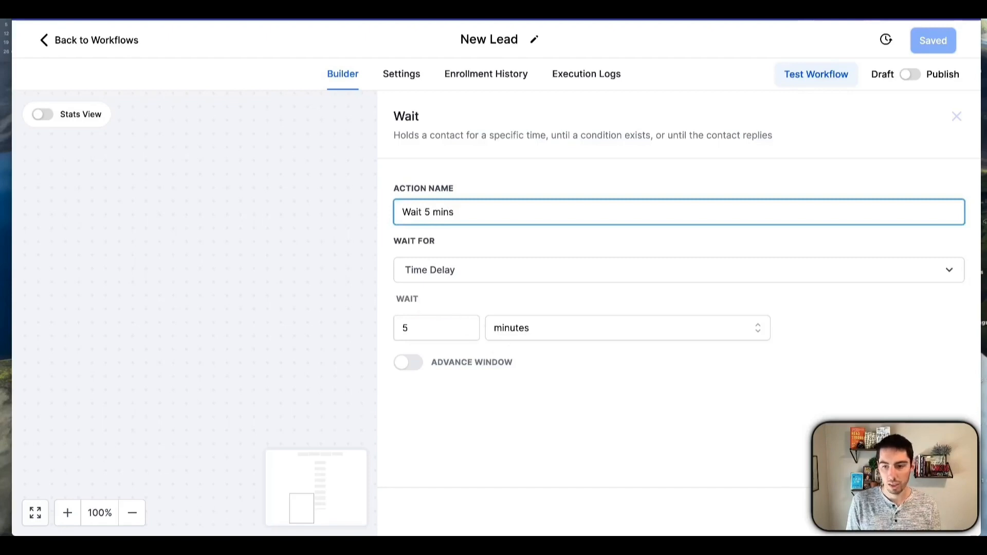
{"action": "left_click", "coordinate": [929, 512]}
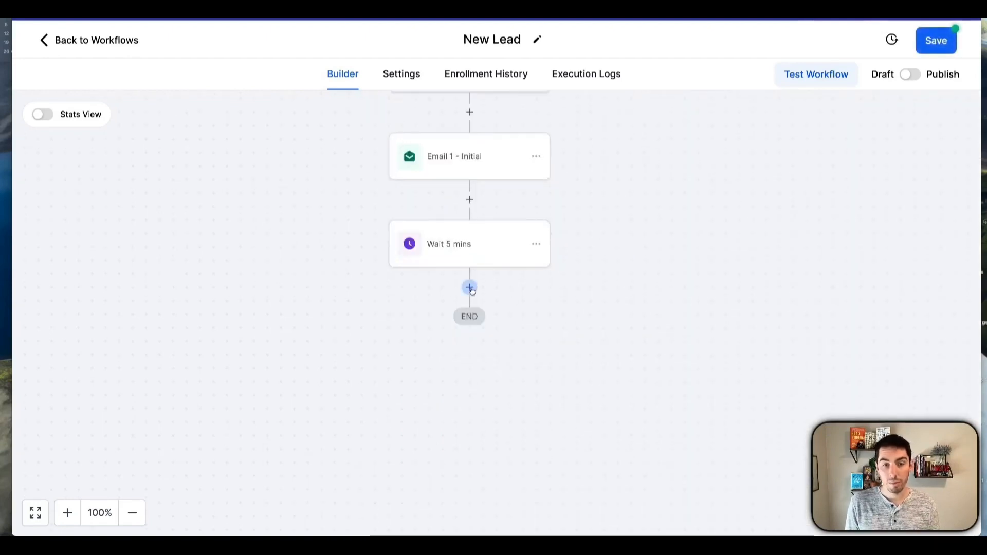
Add an If / Else condition below Wait 5 mins at the end of the workflow.
{"action": "left_click", "coordinate": [469, 288]}
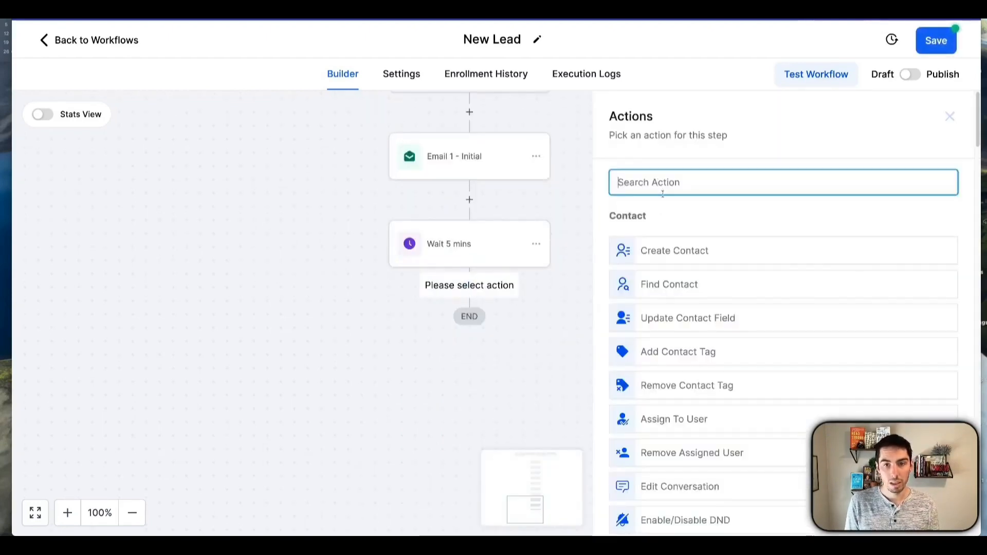
{"action": "type", "text": "if"}
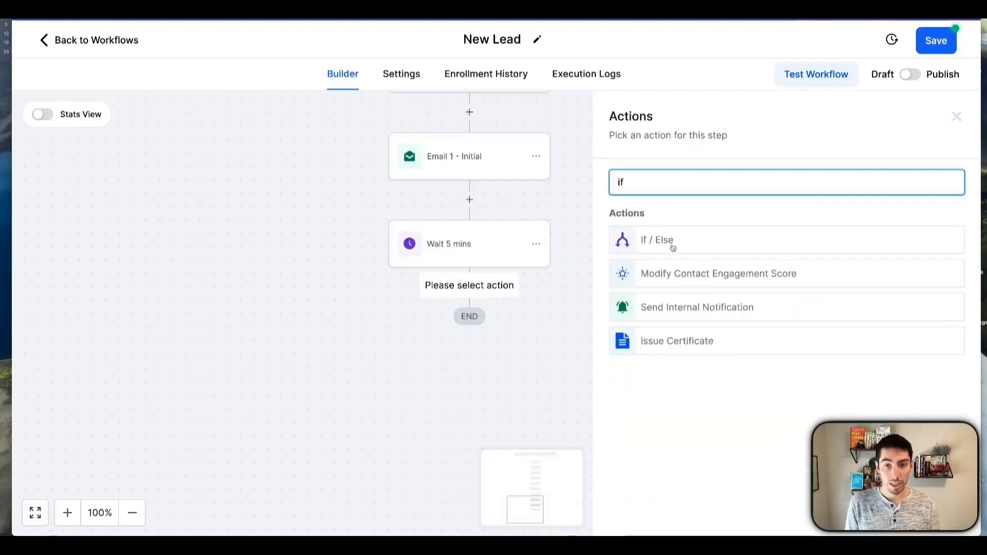
{"action": "left_click", "coordinate": [672, 248]}
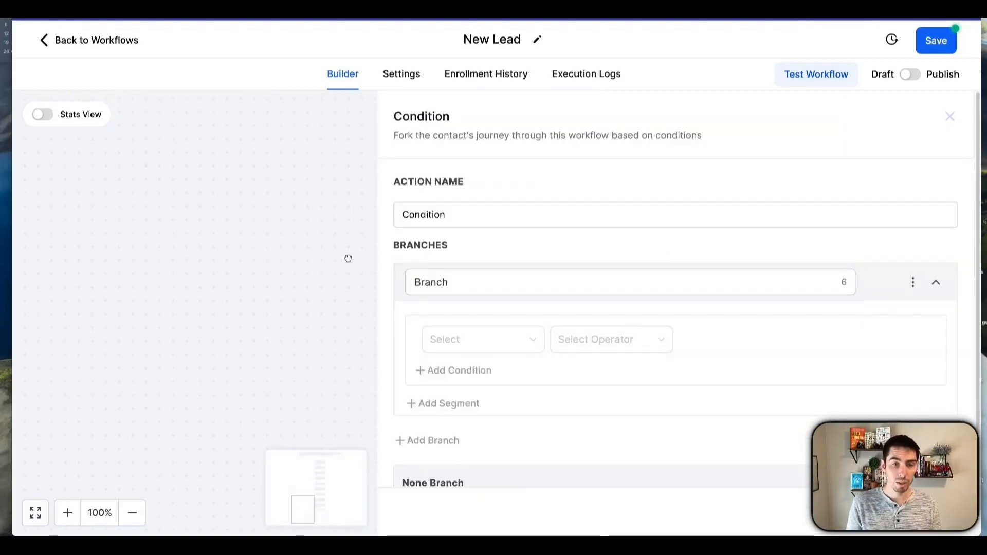
Name the condition action "Working Hours?" and its first branch "M-F 9-5".
{"action": "left_click_drag", "start_coordinate": [348, 258], "coordinate": [155, 242]}
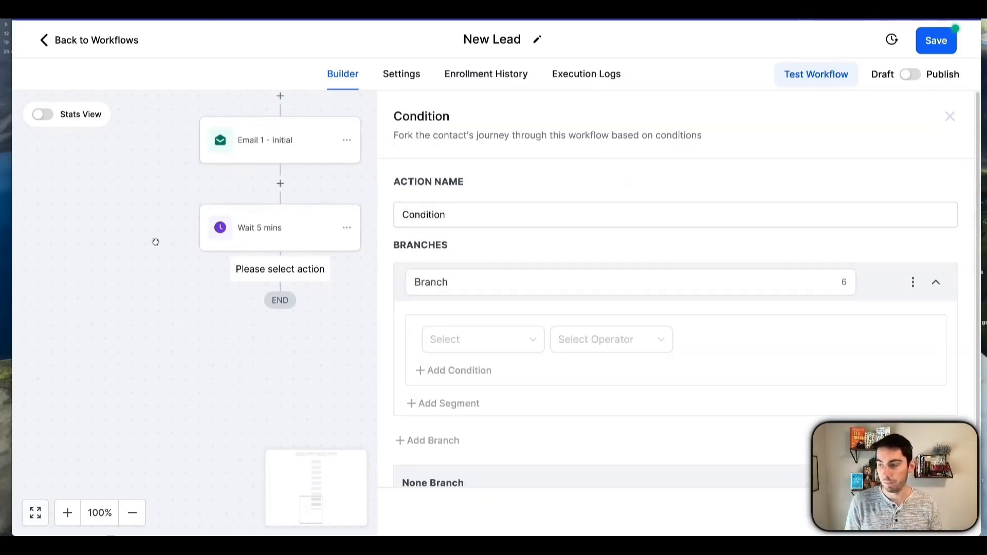
{"action": "key", "text": "Tab"}
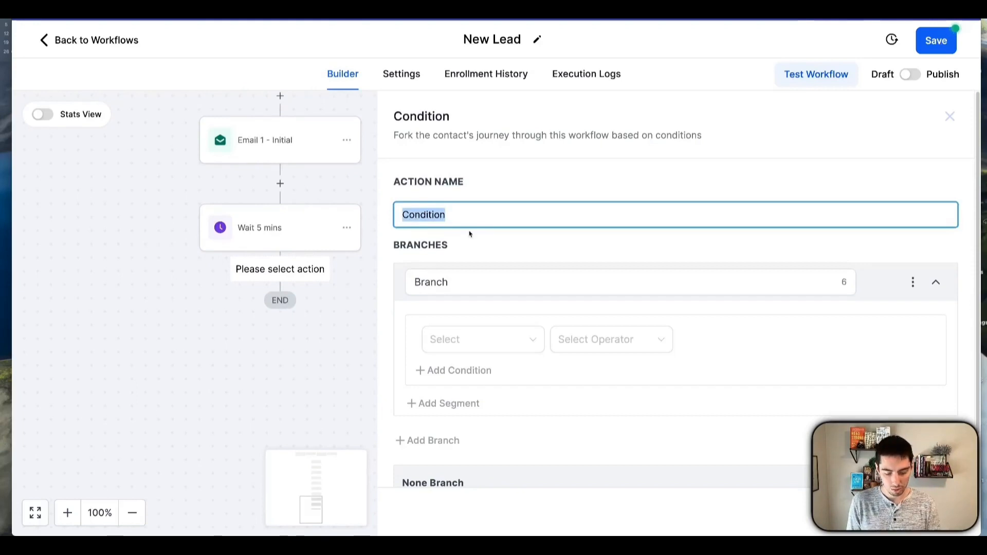
{"action": "type", "text": "Working Hours?"}
{"action": "key", "text": "Tab"}
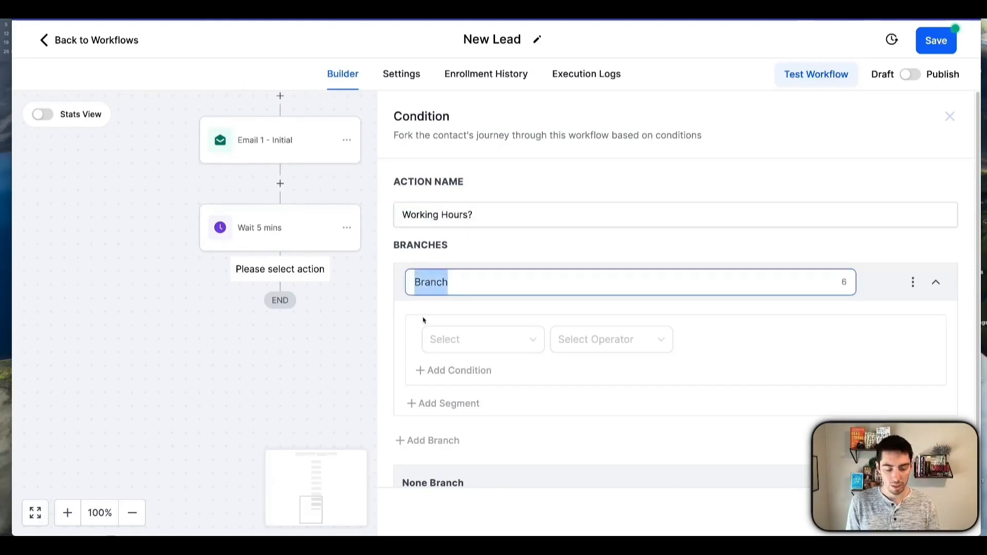
{"action": "type", "text": "M-F"}
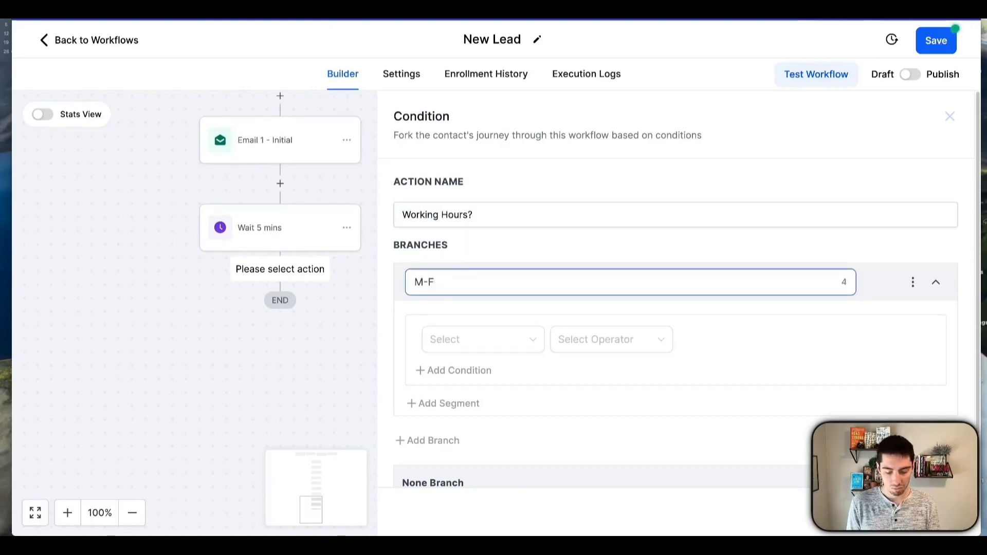
{"action": "type", "text": " 9-5"}
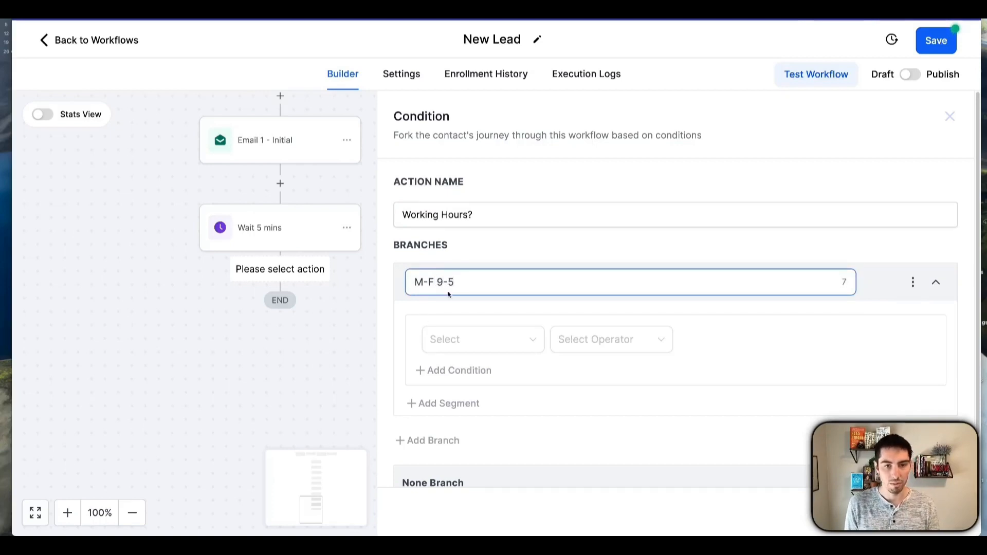
Set the M-F 9-5 branch's first condition to Current Day of week Is Weekday.
{"action": "scroll", "coordinate": [447, 319], "scroll_direction": "down", "scroll_amount": 1}
{"action": "left_click", "coordinate": [476, 279]}
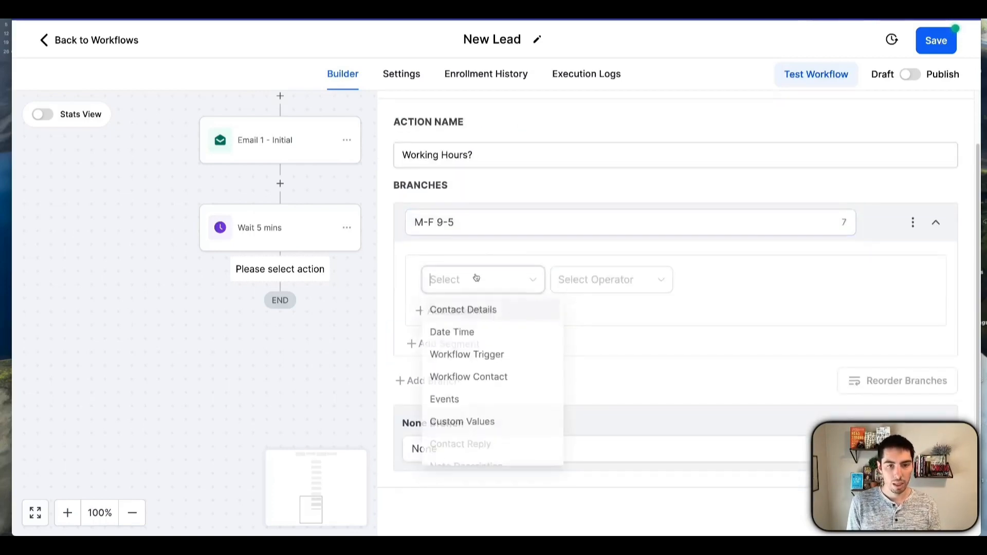
{"action": "left_click", "coordinate": [457, 335]}
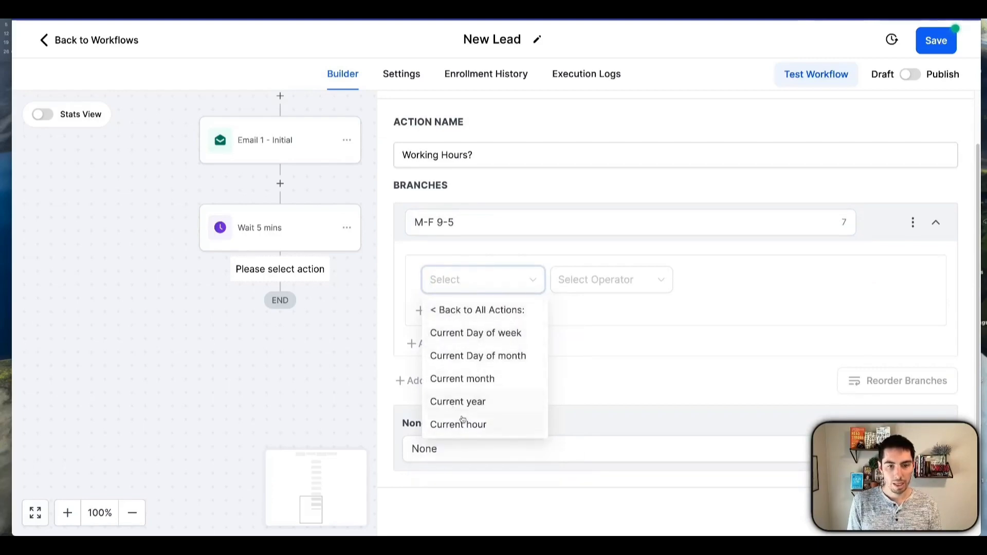
{"action": "left_click", "coordinate": [465, 334]}
{"action": "left_click", "coordinate": [596, 280]}
{"action": "left_click", "coordinate": [591, 313]}
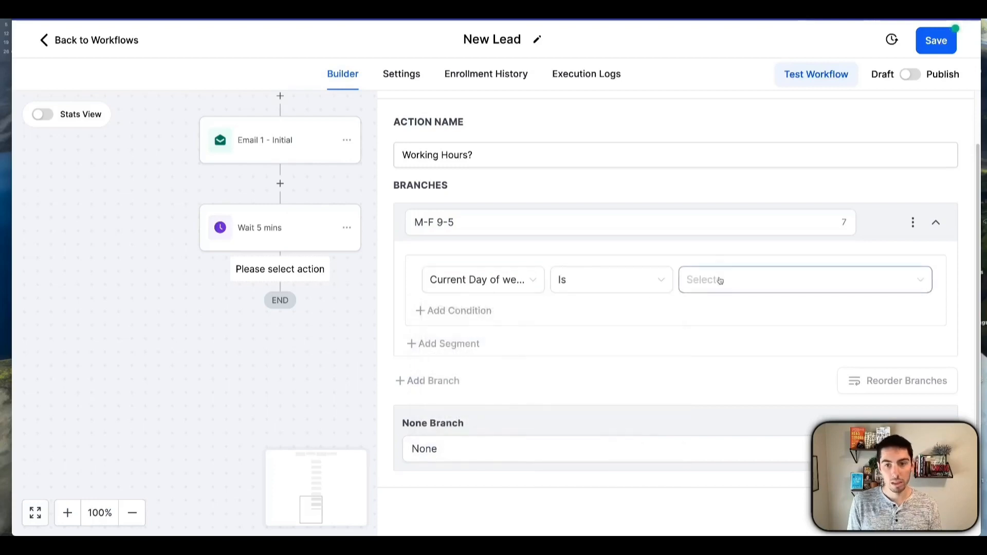
{"action": "left_click", "coordinate": [720, 281]}
{"action": "left_click", "coordinate": [717, 434]}
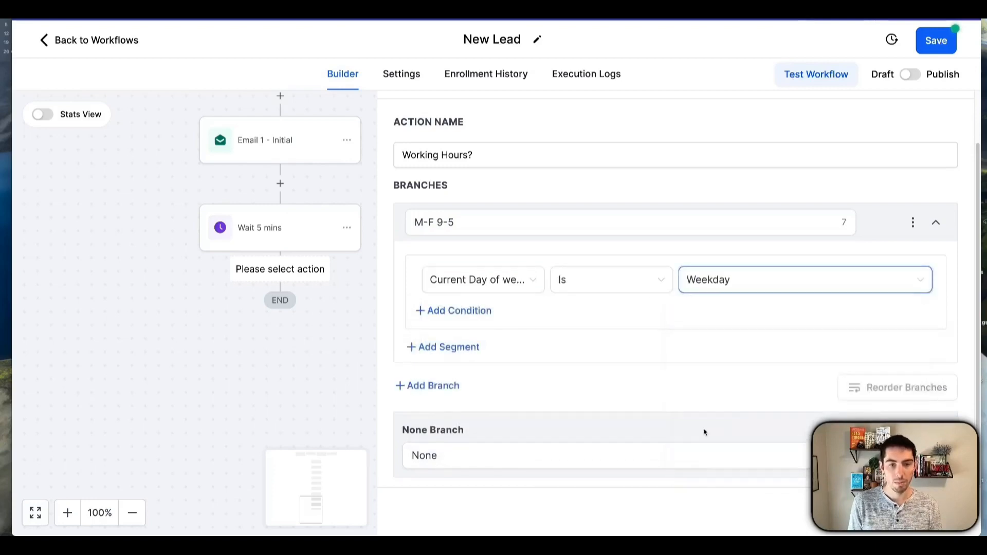
Add an AND condition to the M-F 9-5 branch: Current hour Is on or after 09:00 AM.
{"action": "left_click", "coordinate": [458, 311]}
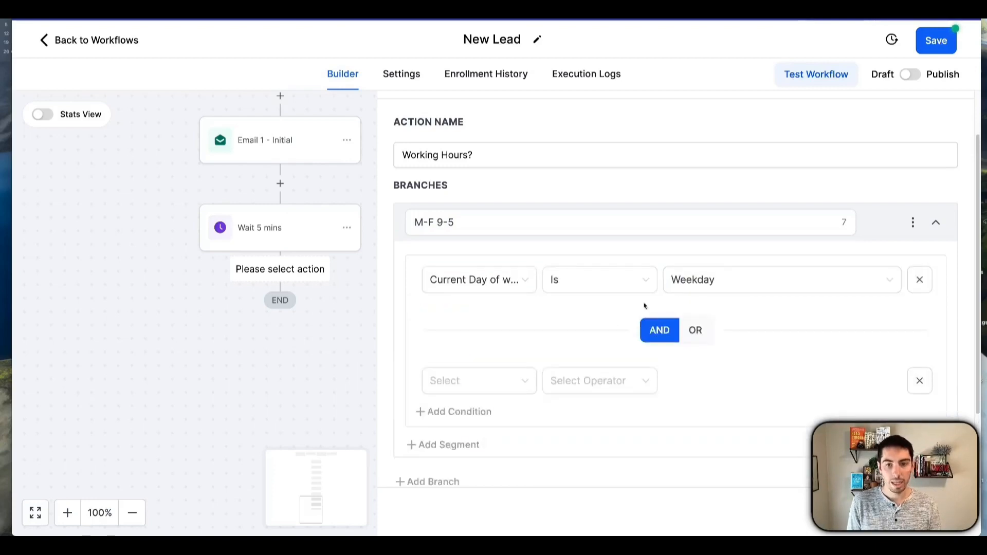
{"action": "left_click", "coordinate": [472, 385]}
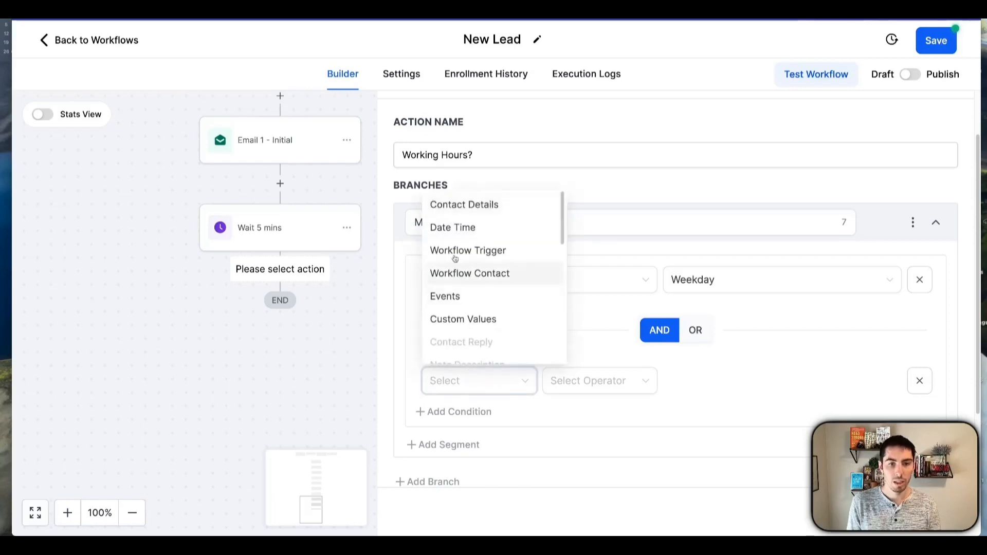
{"action": "left_click", "coordinate": [445, 232]}
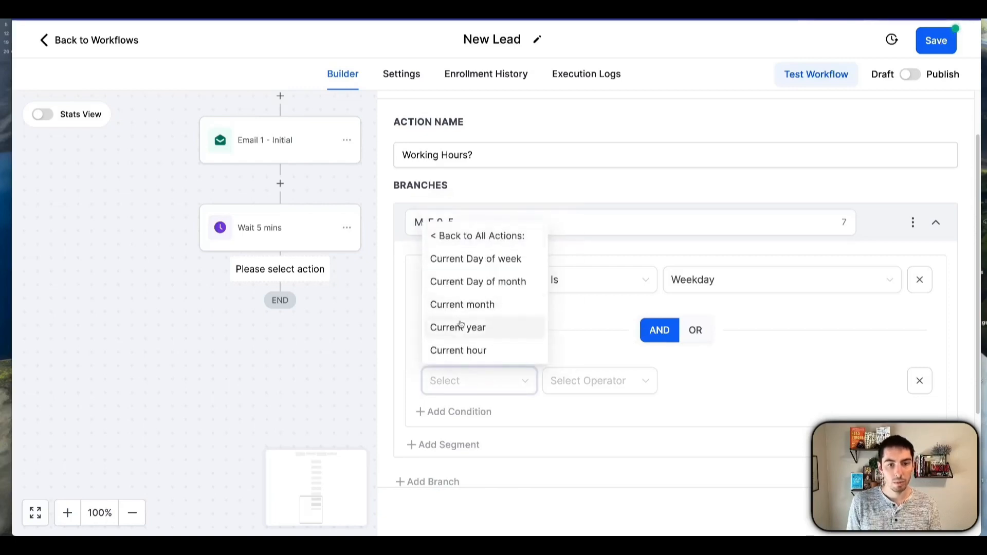
{"action": "left_click", "coordinate": [464, 350]}
{"action": "left_click", "coordinate": [588, 381]}
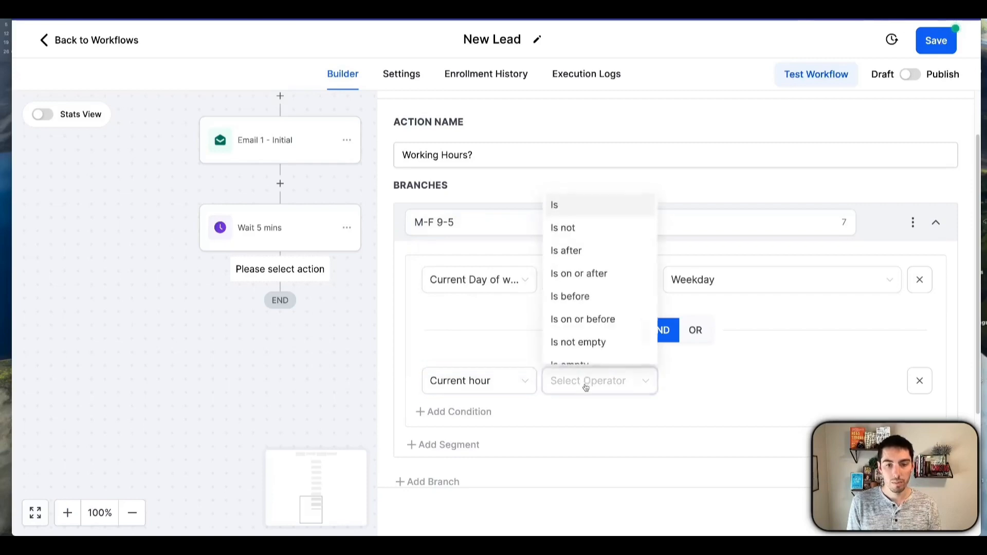
{"action": "left_click", "coordinate": [570, 273]}
{"action": "left_click", "coordinate": [708, 379]}
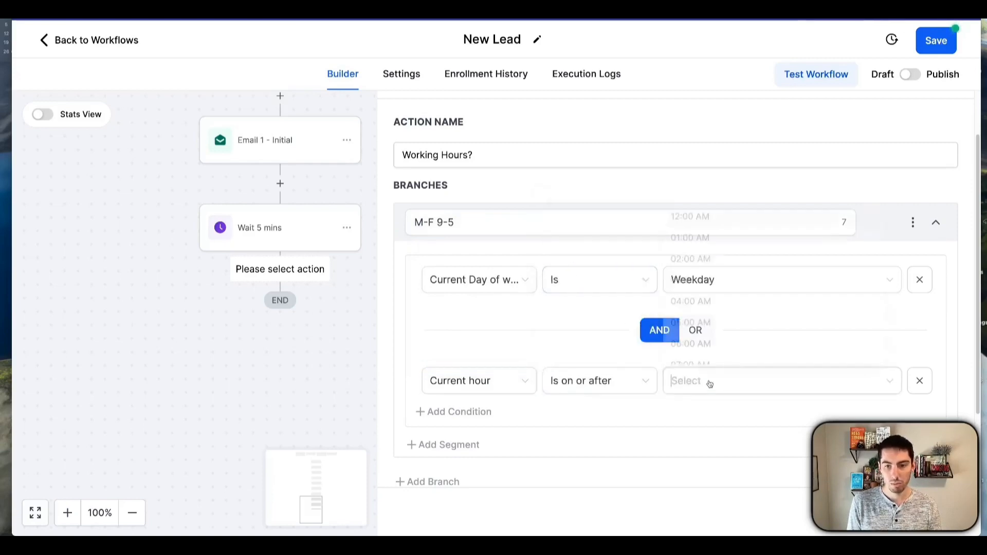
{"action": "scroll", "coordinate": [687, 309], "scroll_direction": "down", "scroll_amount": 4}
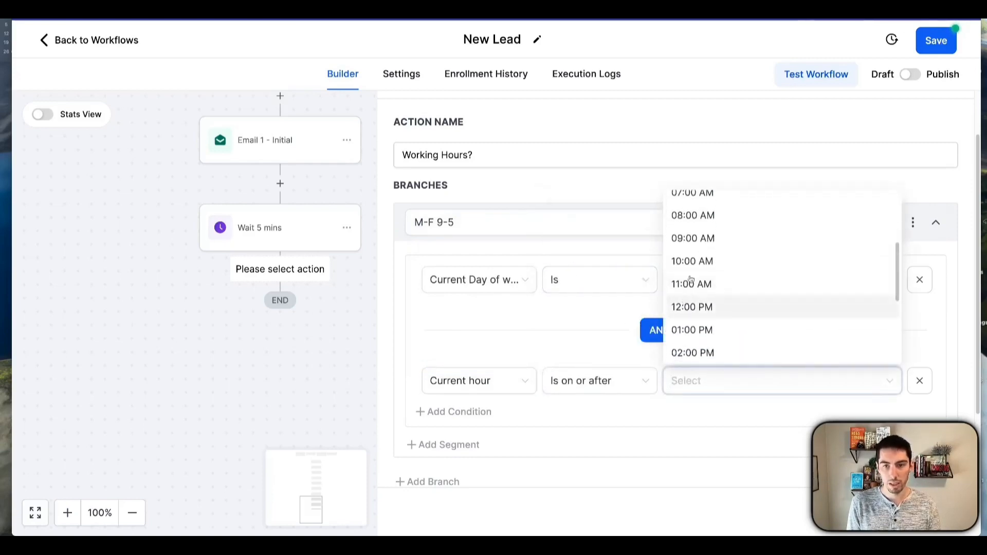
{"action": "left_click", "coordinate": [691, 238]}
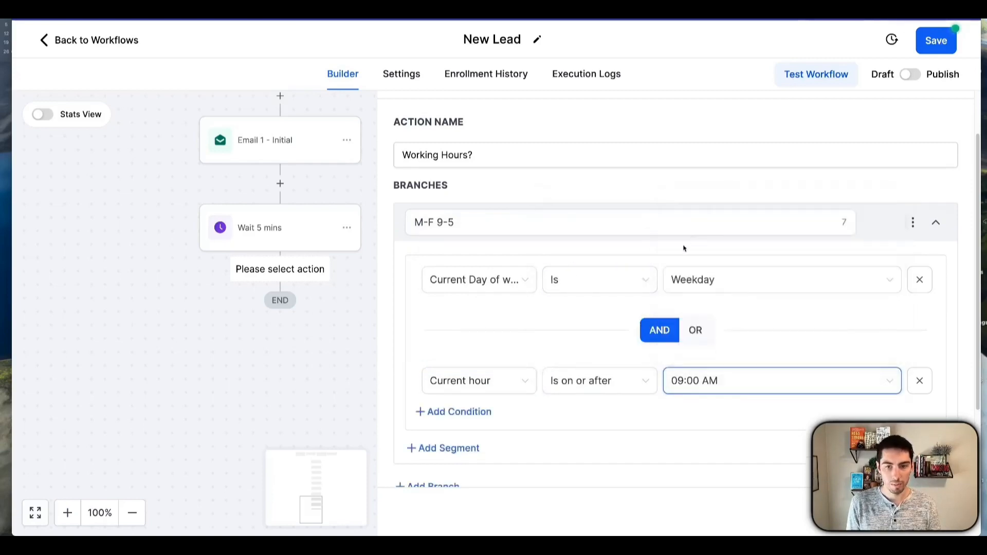
Add a third AND condition, Current hour Is on or before 05:00 PM, and save the Working Hours? action.
{"action": "left_click", "coordinate": [454, 413]}
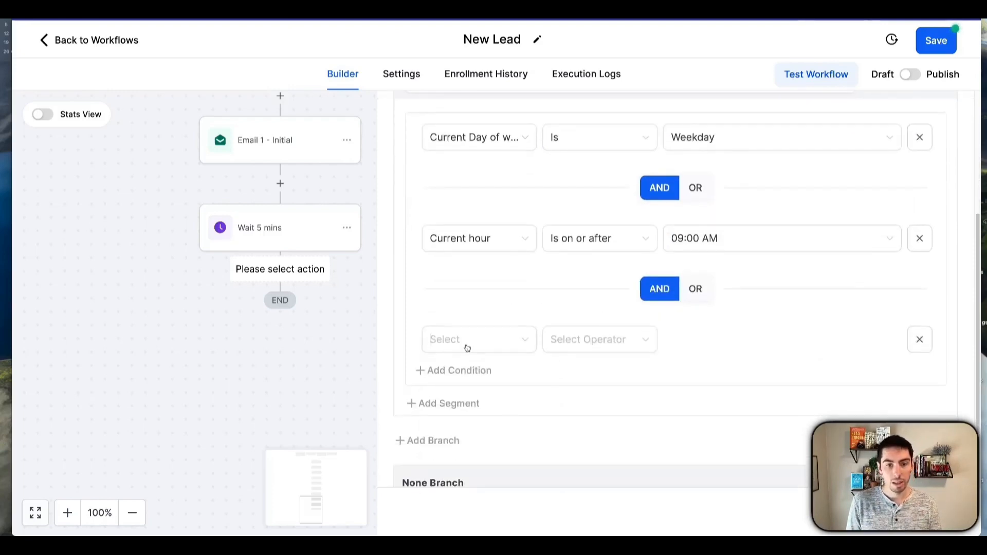
{"action": "left_click", "coordinate": [467, 348]}
{"action": "left_click", "coordinate": [464, 393]}
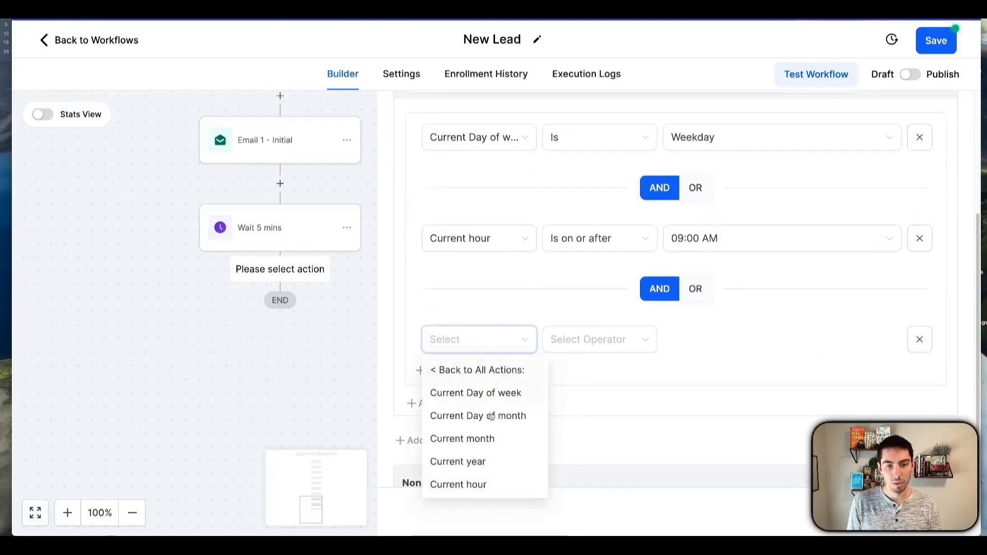
{"action": "left_click", "coordinate": [458, 485]}
{"action": "left_click", "coordinate": [580, 344]}
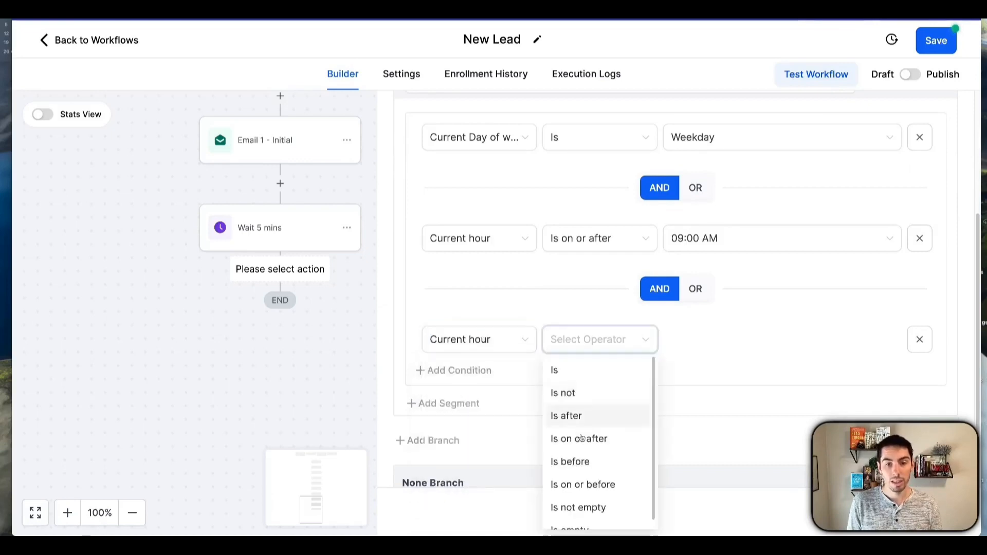
{"action": "left_click", "coordinate": [581, 485]}
{"action": "left_click", "coordinate": [691, 341]}
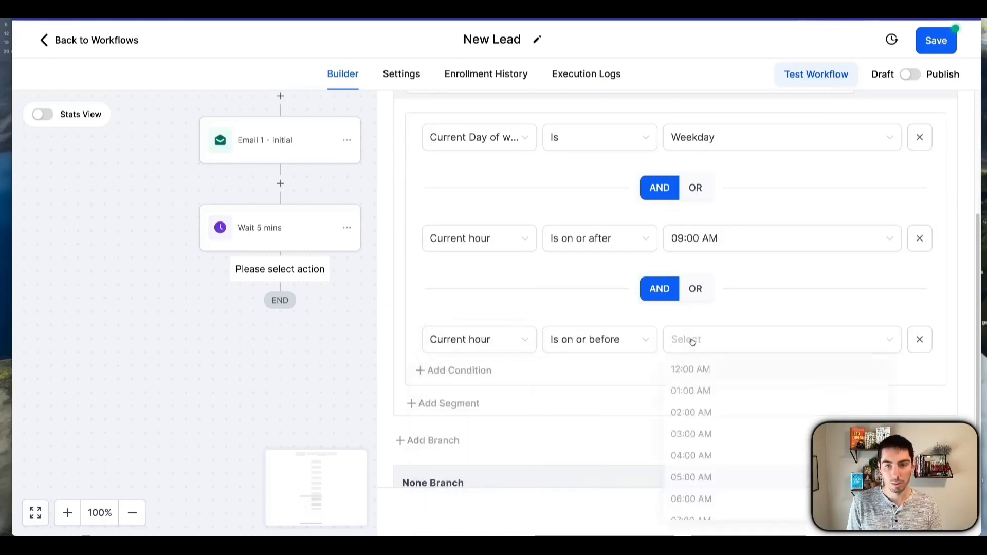
{"action": "scroll", "coordinate": [701, 408], "scroll_direction": "down", "scroll_amount": 6}
{"action": "left_click", "coordinate": [724, 408]}
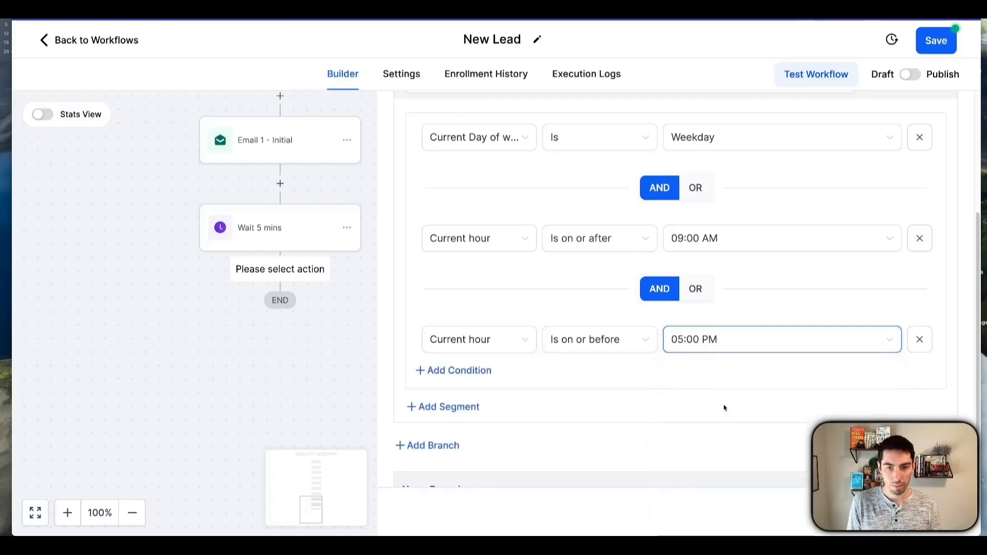
{"action": "scroll", "coordinate": [676, 268], "scroll_direction": "up", "scroll_amount": 2}
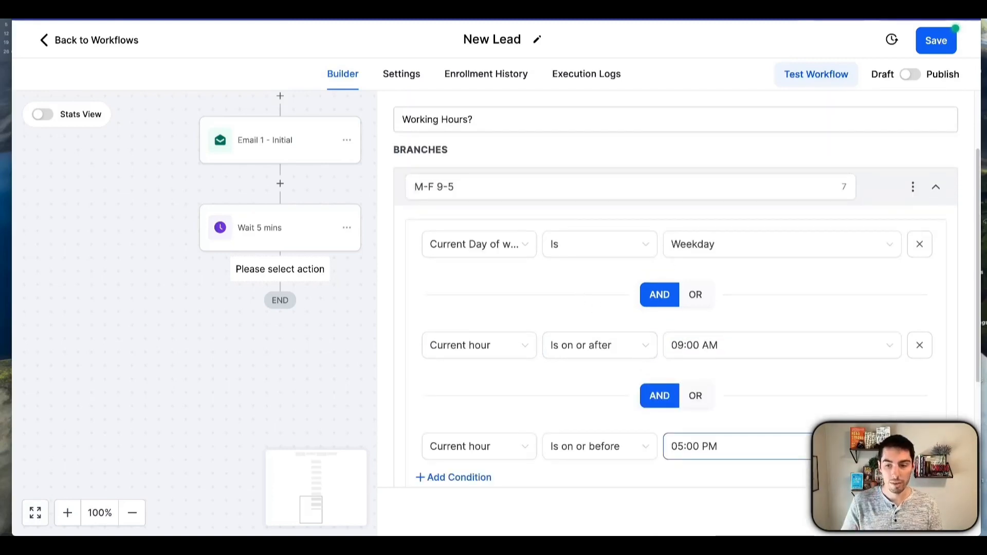
{"action": "left_click", "coordinate": [930, 512]}
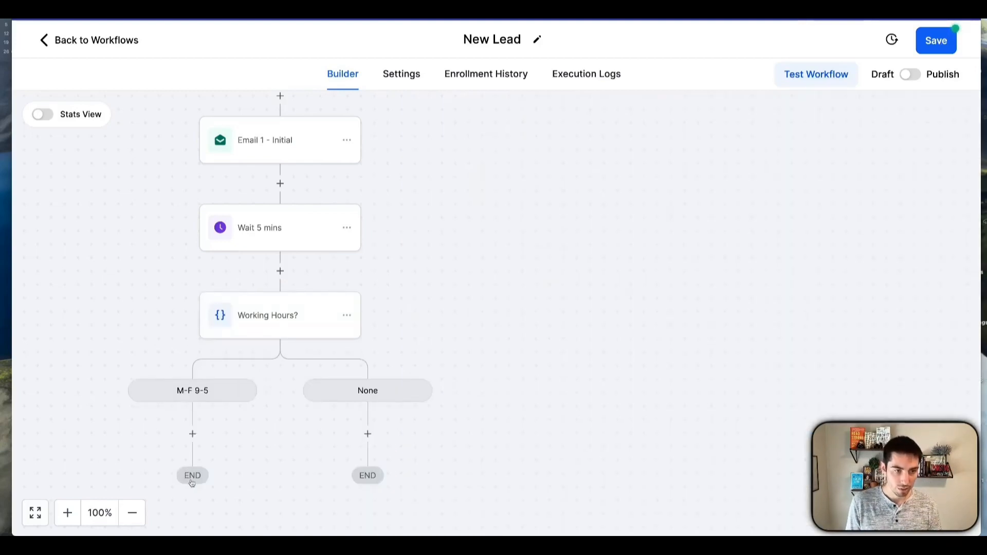
Add a Call action under the M-F 9-5 branch.
{"action": "left_click_drag", "start_coordinate": [177, 478], "coordinate": [406, 324]}
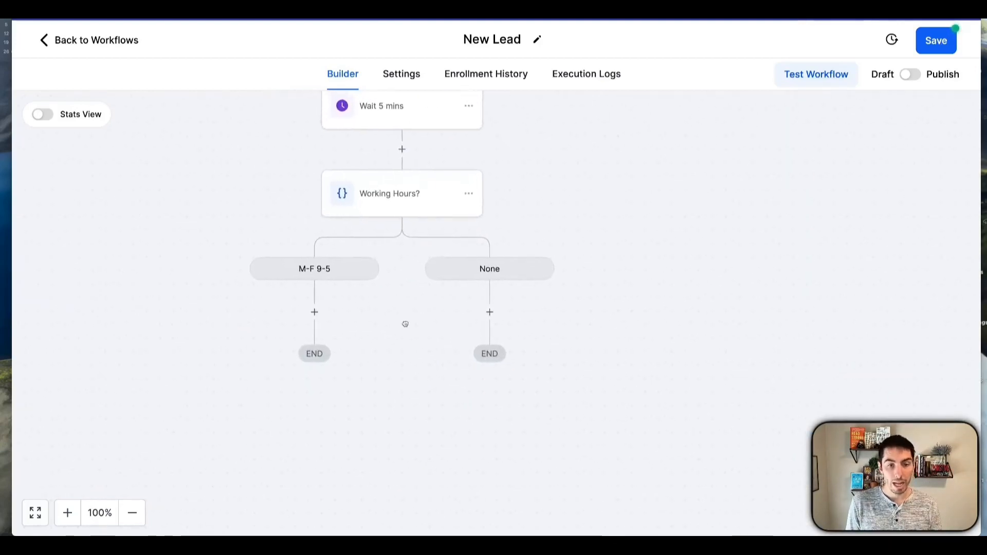
{"action": "left_click", "coordinate": [316, 311]}
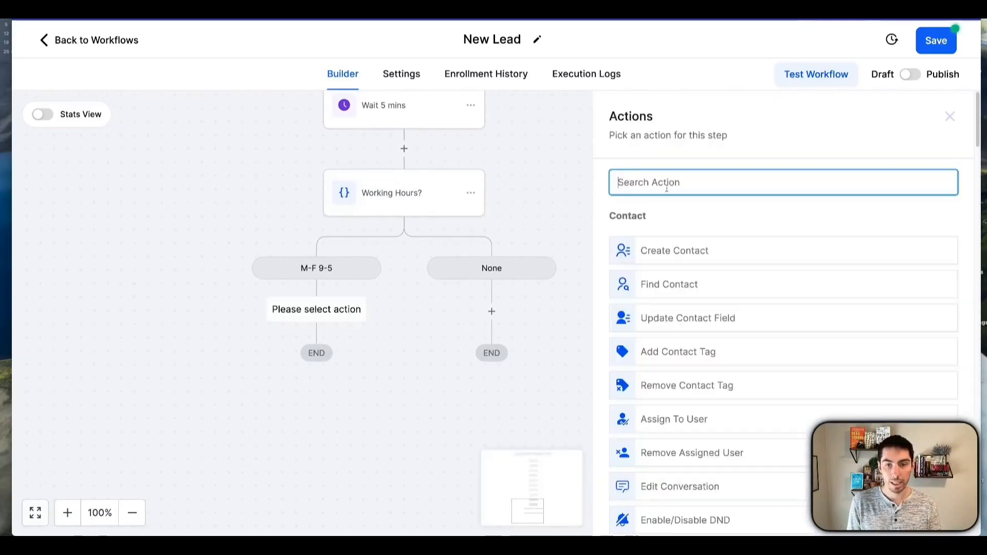
{"action": "type", "text": "call"}
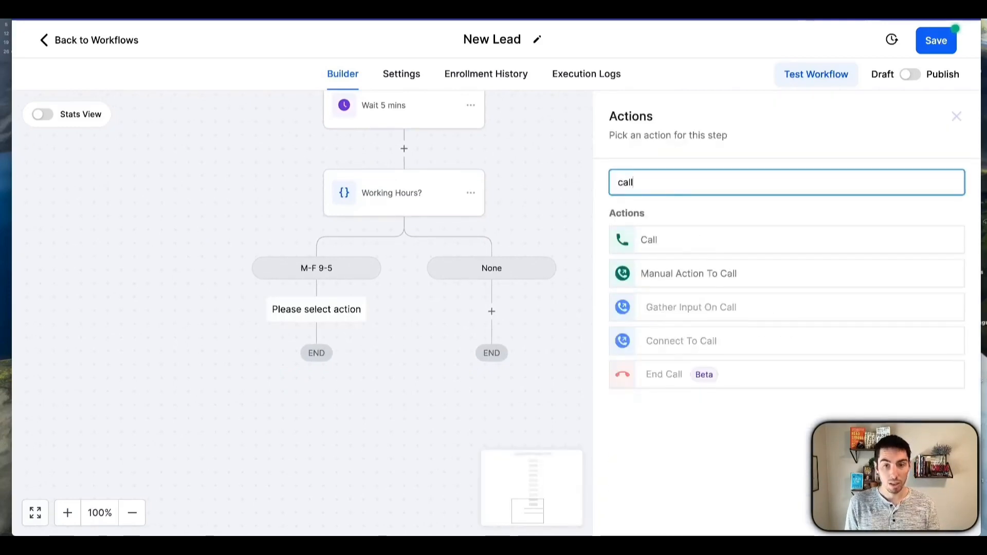
{"action": "left_click", "coordinate": [650, 241]}
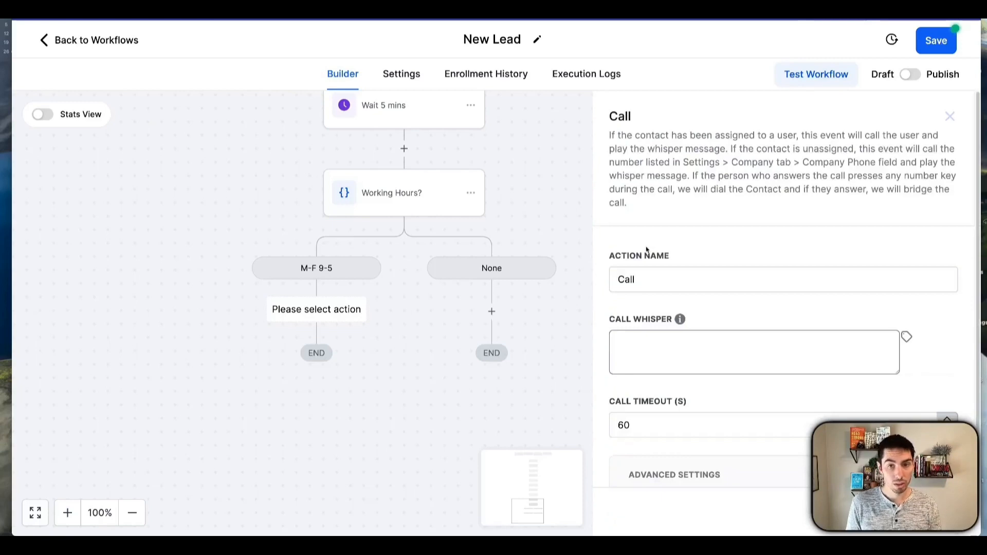
Rename the call action "Bridge Call" and start editing its call whisper.
{"action": "left_click", "coordinate": [621, 280]}
{"action": "type", "text": "Bridge"}
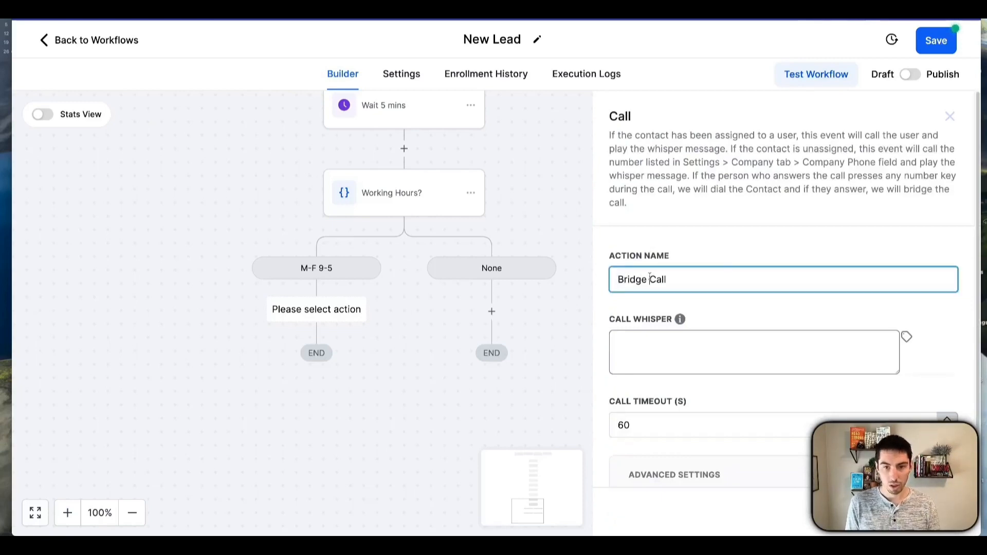
{"action": "left_click", "coordinate": [660, 343]}
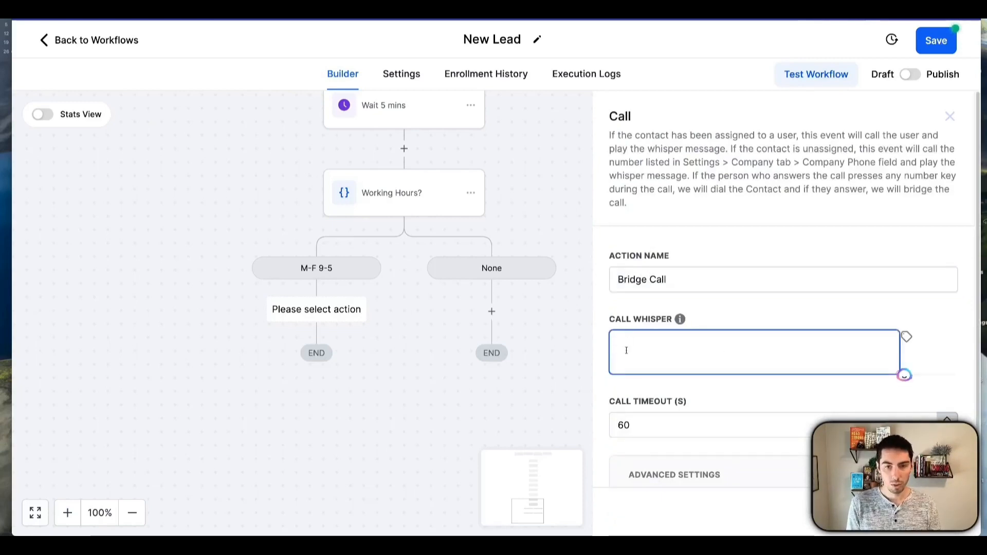
Set the Bridge Call whisper to "You have a new lead. Their name is {{contact.name}}. Press any key to connect with them." and save the action.
{"action": "type", "text": "You have a new lead. Their name is {{contact.name}}. Press any key to connect with them."}
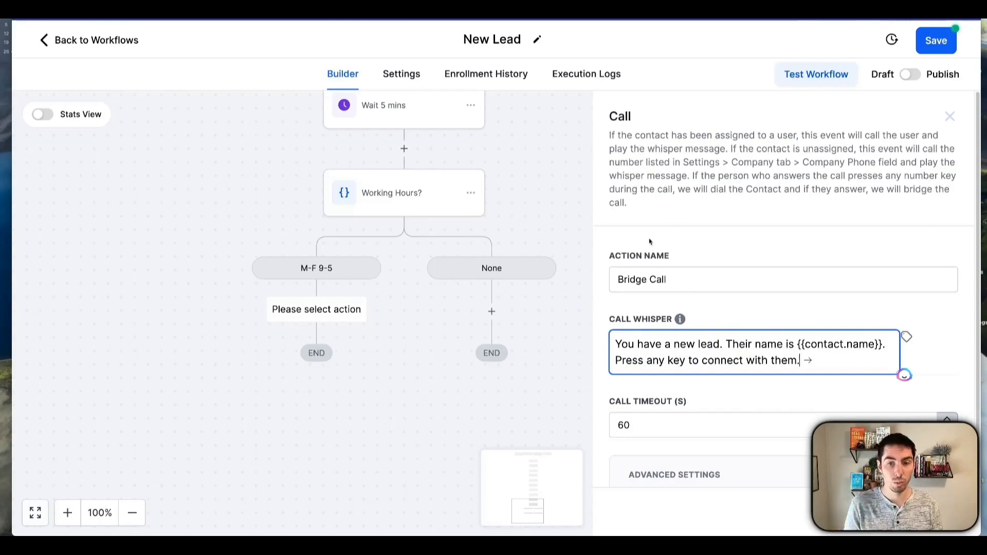
{"action": "left_click", "coordinate": [925, 512]}
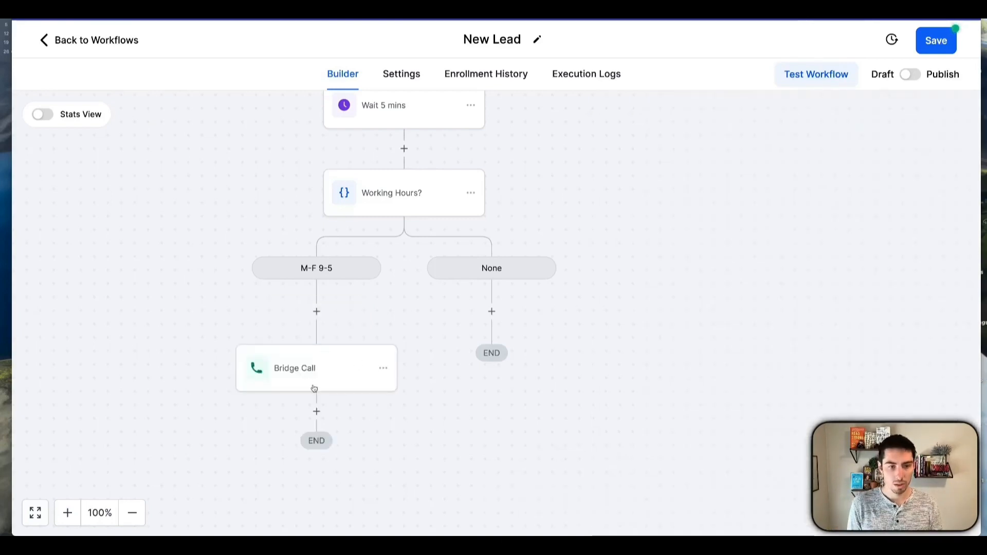
{"action": "left_click", "coordinate": [343, 373]}
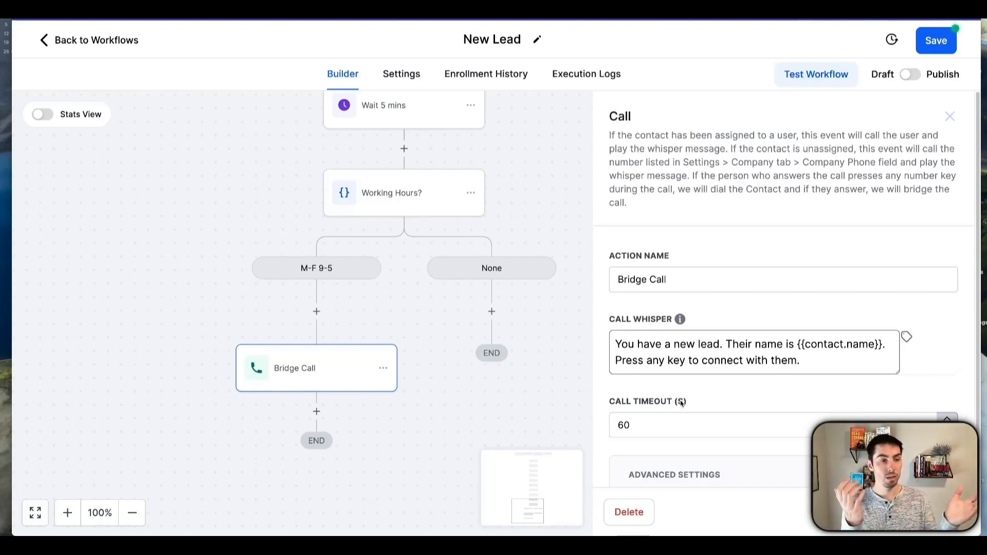
{"action": "left_click", "coordinate": [494, 400]}
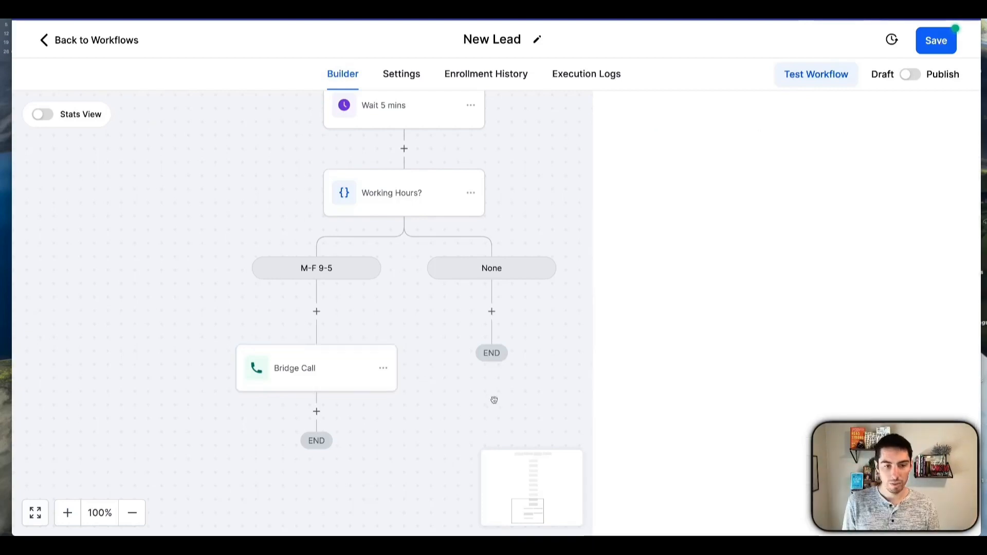
Add a Voicemail action after Bridge Call, upload Voicemail VM VD GHL Tester.mp3 as its recording and save the action.
{"action": "scroll", "coordinate": [433, 344], "scroll_direction": "down", "scroll_amount": 2}
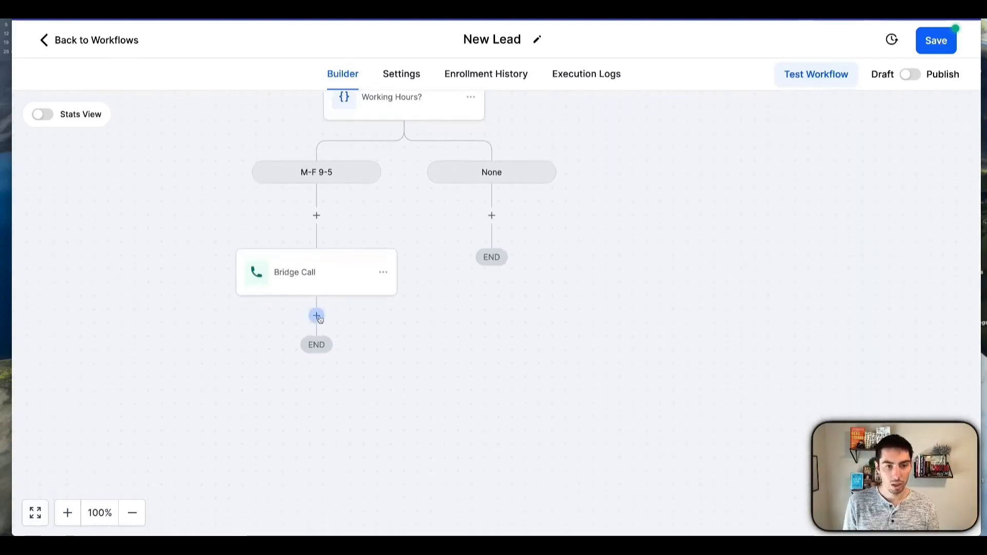
{"action": "left_click", "coordinate": [316, 315]}
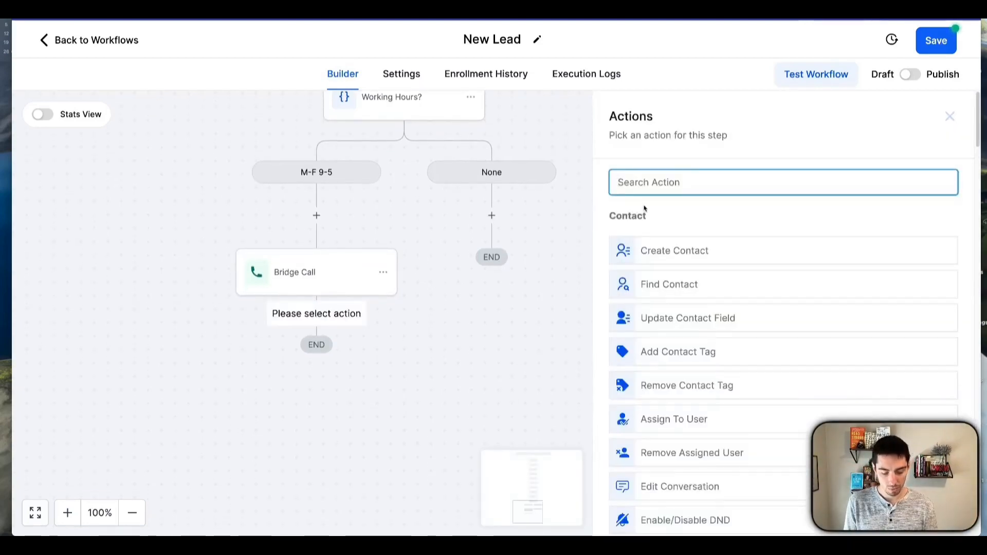
{"action": "type", "text": "voi"}
{"action": "left_click", "coordinate": [647, 240]}
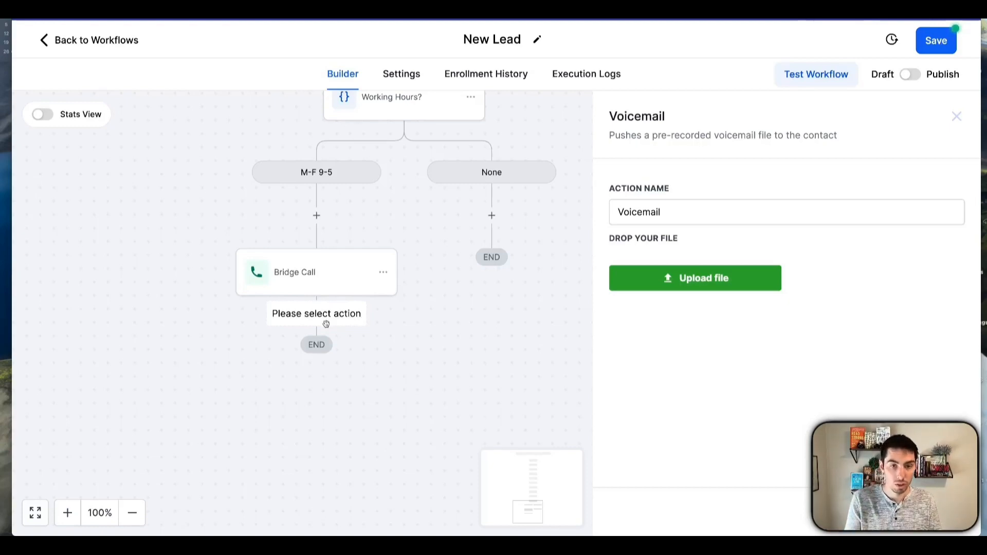
{"action": "left_click", "coordinate": [703, 285]}
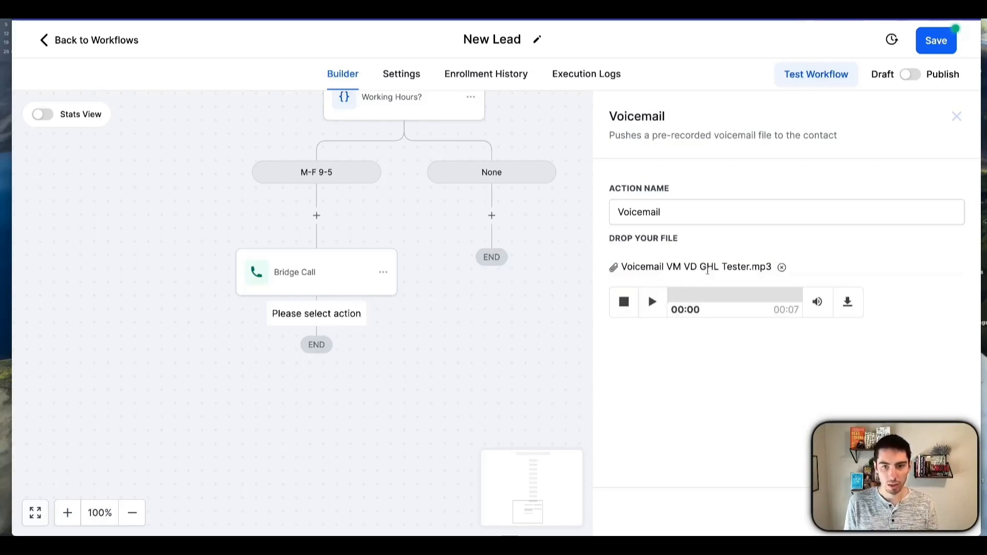
{"action": "left_click", "coordinate": [930, 510]}
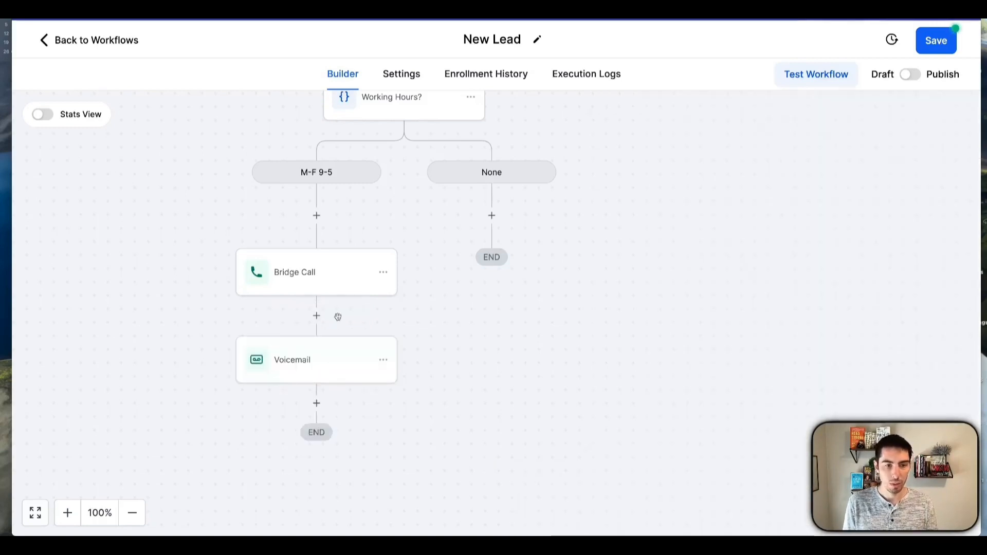
Add a Wait action after Voicemail with a time delay of 1 day.
{"action": "scroll", "coordinate": [450, 238], "scroll_direction": "down", "scroll_amount": 1}
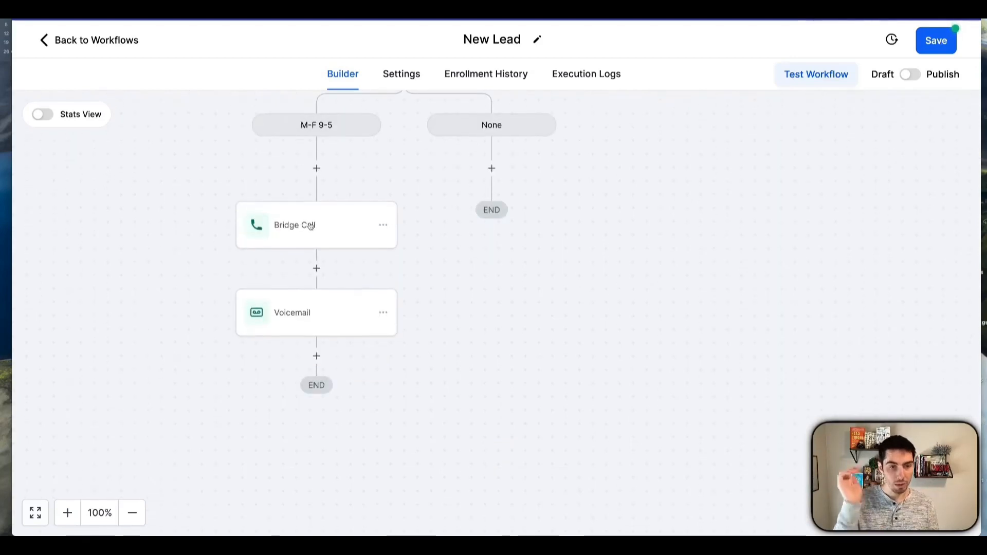
{"action": "scroll", "coordinate": [334, 231], "scroll_direction": "down", "scroll_amount": 1}
{"action": "scroll", "coordinate": [326, 310], "scroll_direction": "down", "scroll_amount": 2}
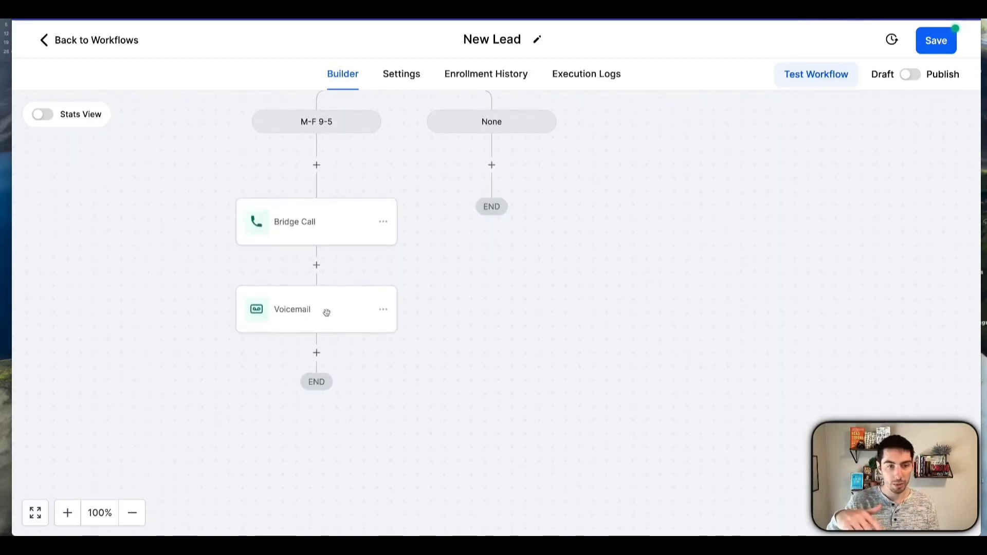
{"action": "scroll", "coordinate": [327, 316], "scroll_direction": "down", "scroll_amount": 1}
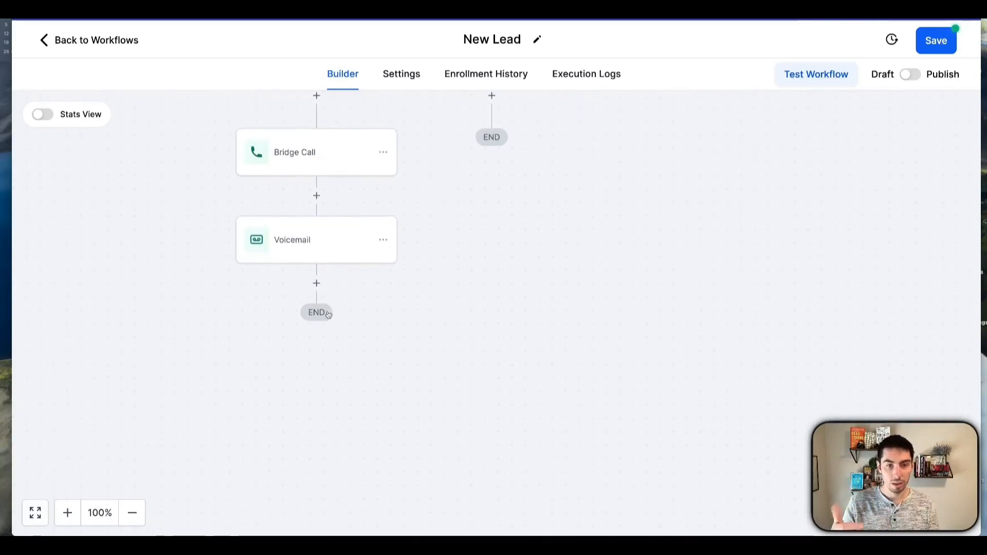
{"action": "left_click", "coordinate": [317, 285]}
{"action": "type", "text": "wai"}
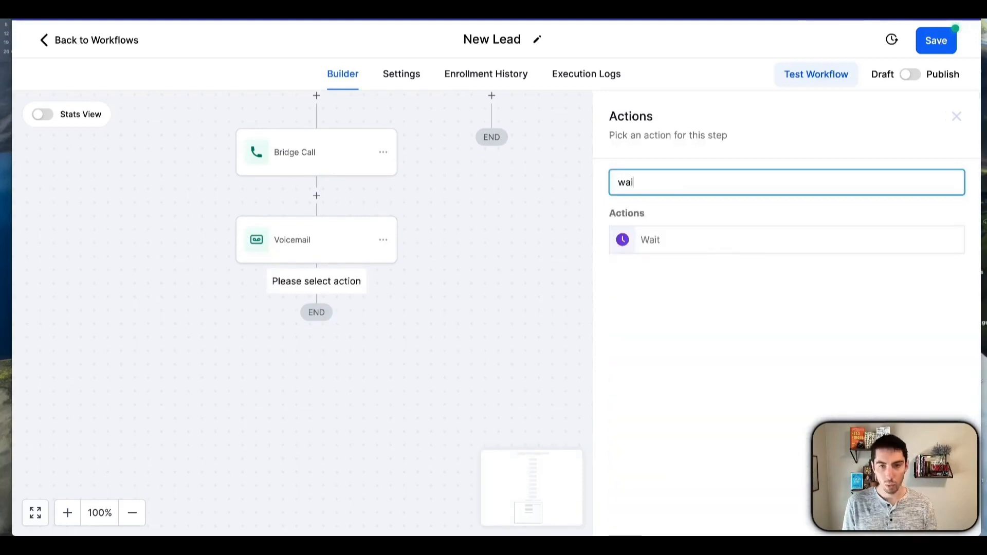
{"action": "left_click", "coordinate": [660, 239]}
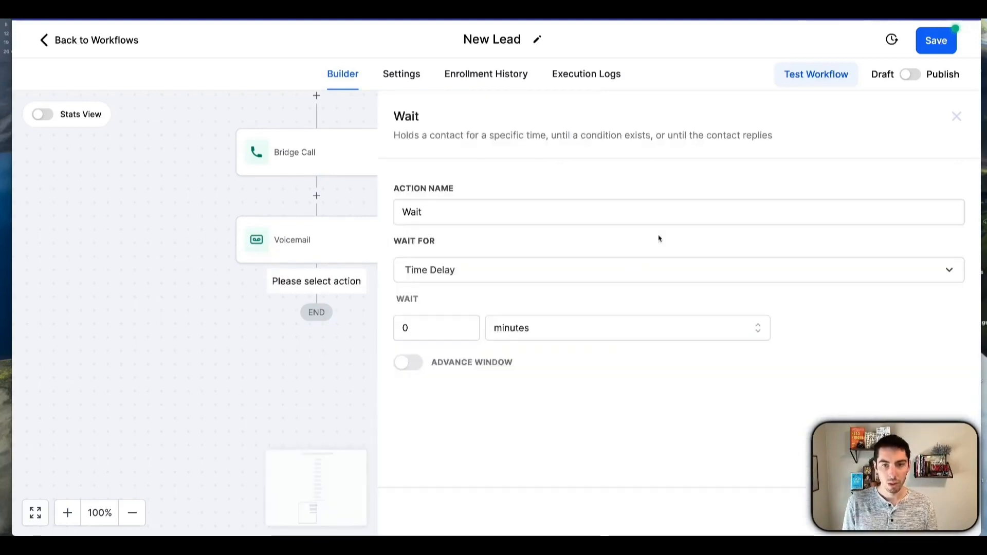
{"action": "left_click", "coordinate": [467, 327]}
{"action": "left_click", "coordinate": [537, 329]}
{"action": "left_click", "coordinate": [509, 410]}
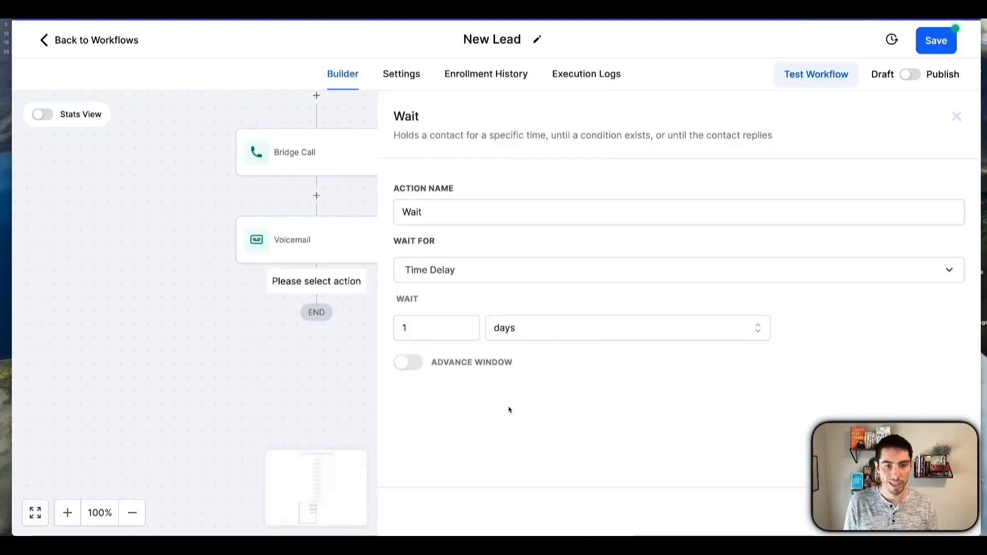
Name the wait action "Wait 1 Day", save it and save the workflow.
{"action": "left_click", "coordinate": [444, 217]}
{"action": "type", "text": "1 D"}
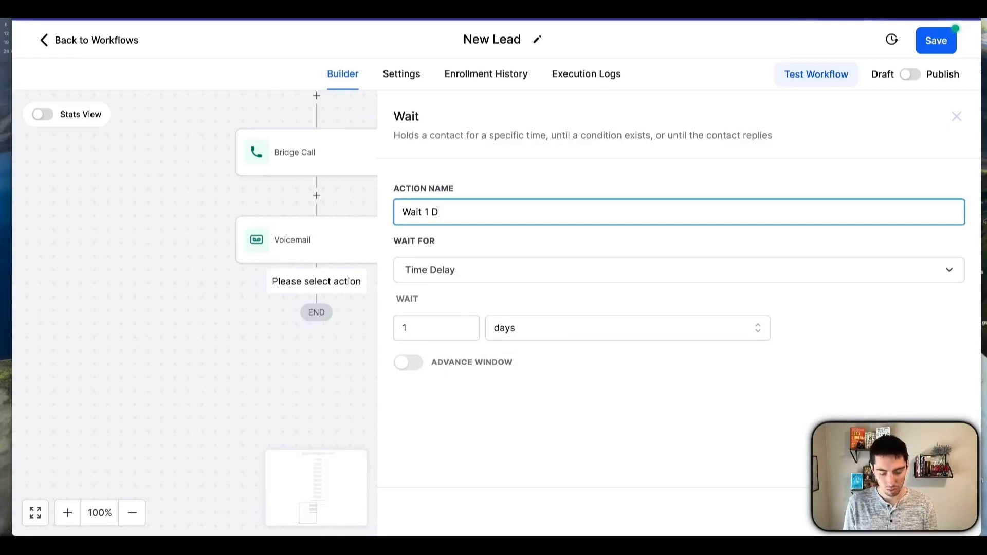
{"action": "type", "text": "ay"}
{"action": "left_click", "coordinate": [925, 511]}
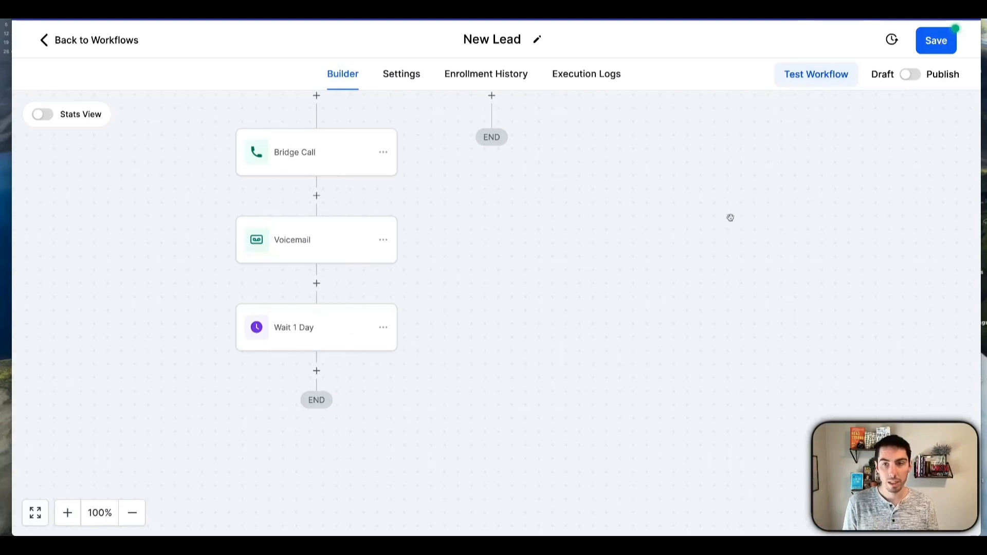
{"action": "left_click", "coordinate": [937, 48]}
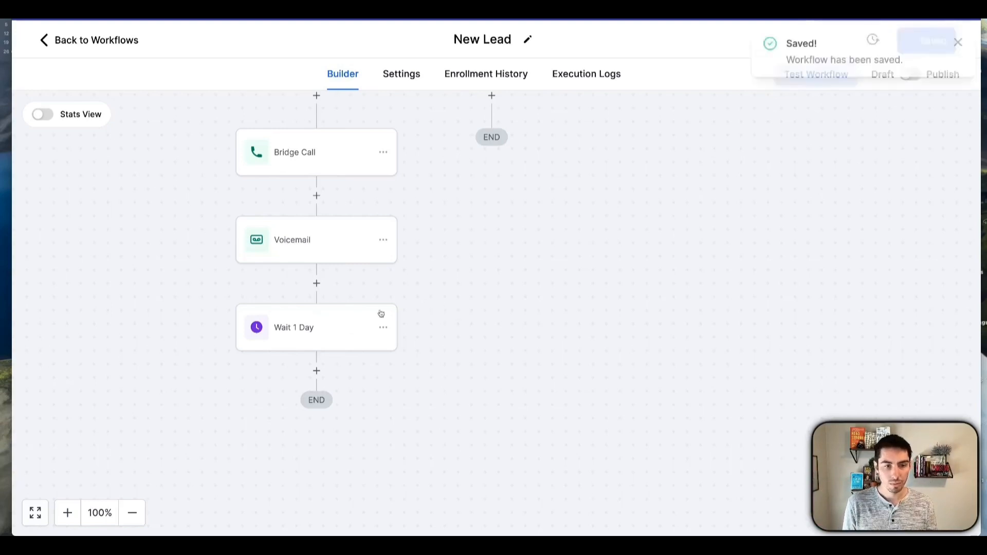
Add an SMS action named "SMS 1 (Day 2)" after Wait 1 Day, asking {{contact.first_name}} to book a call through {{custom_values.calendar_link__discovery}}.
{"action": "left_click", "coordinate": [316, 371]}
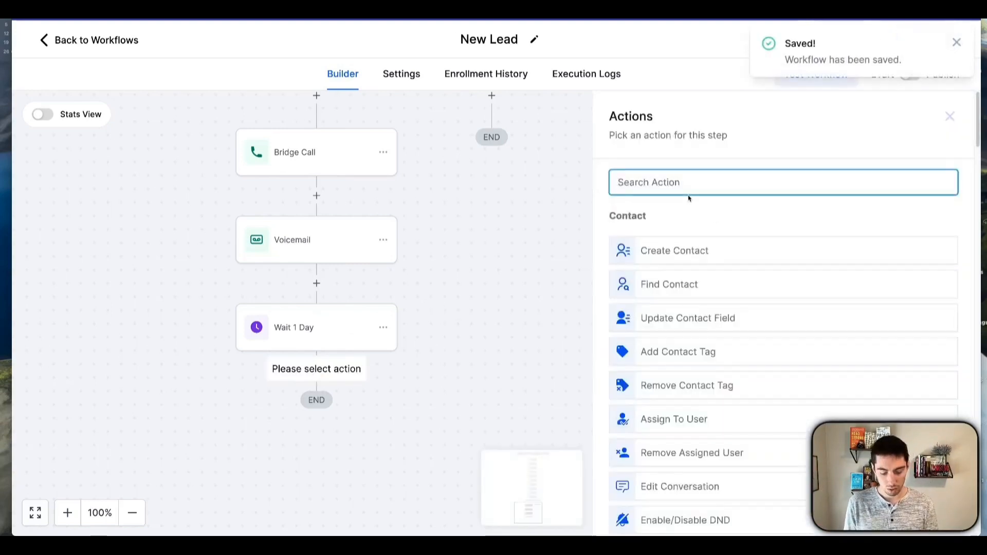
{"action": "type", "text": "sm"}
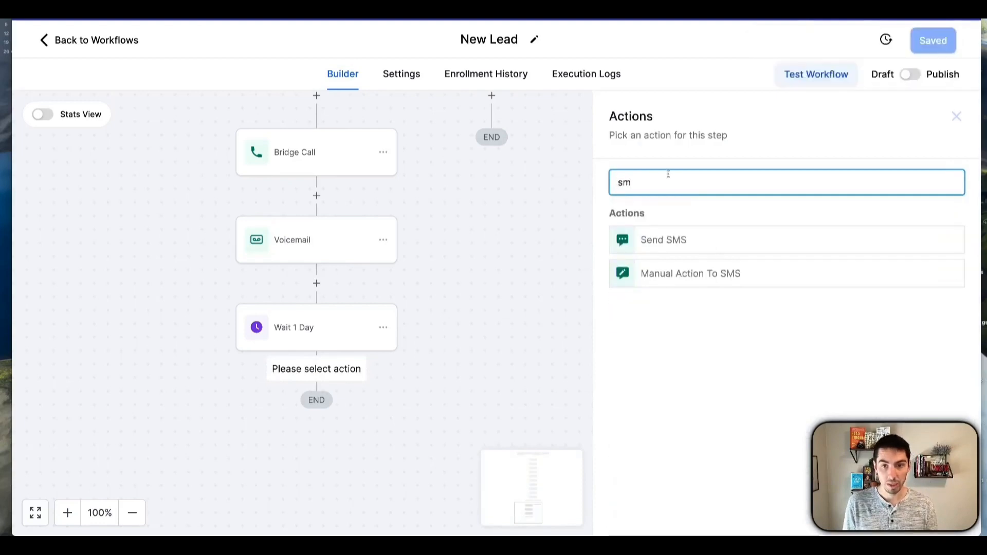
{"action": "left_click", "coordinate": [675, 240]}
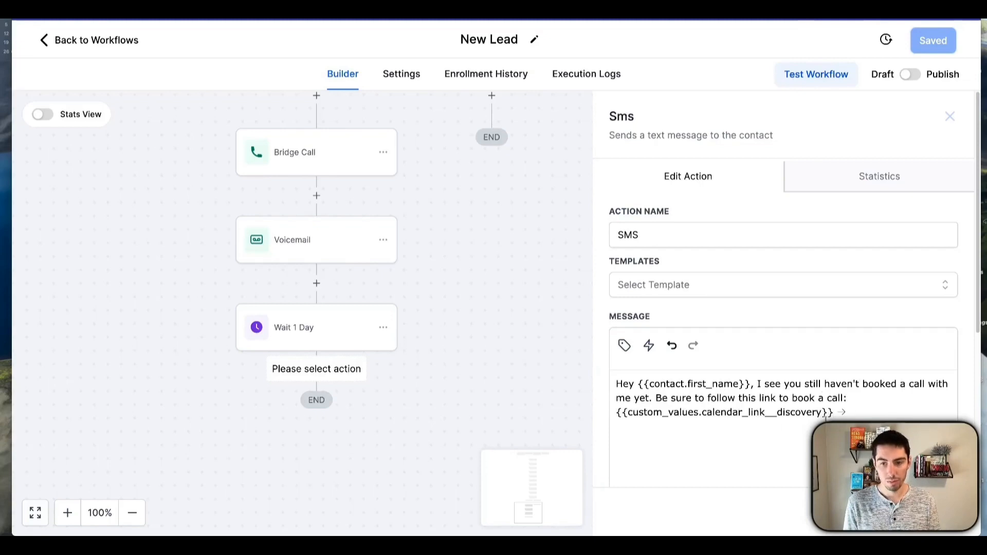
{"action": "left_click", "coordinate": [656, 239]}
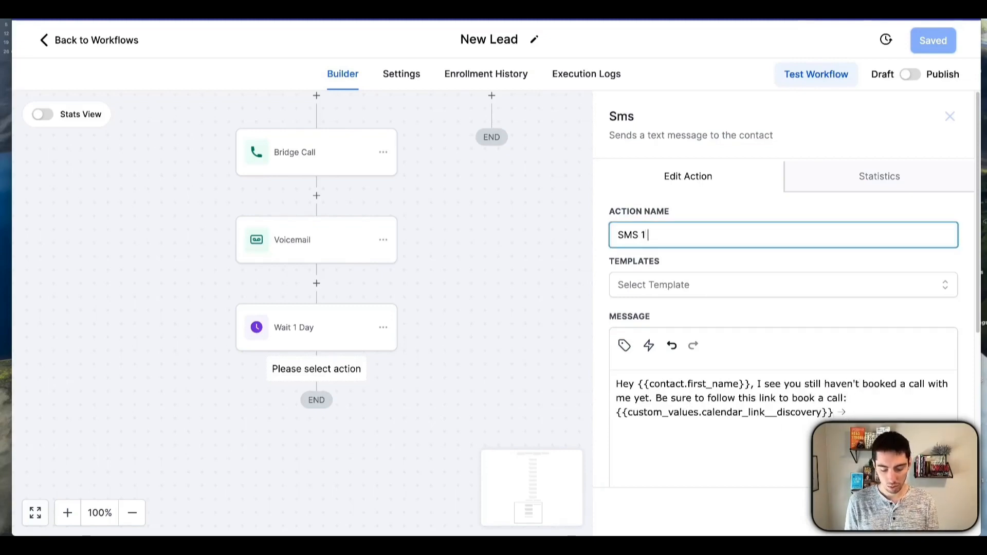
{"action": "type", "text": "1 (Day 2"}
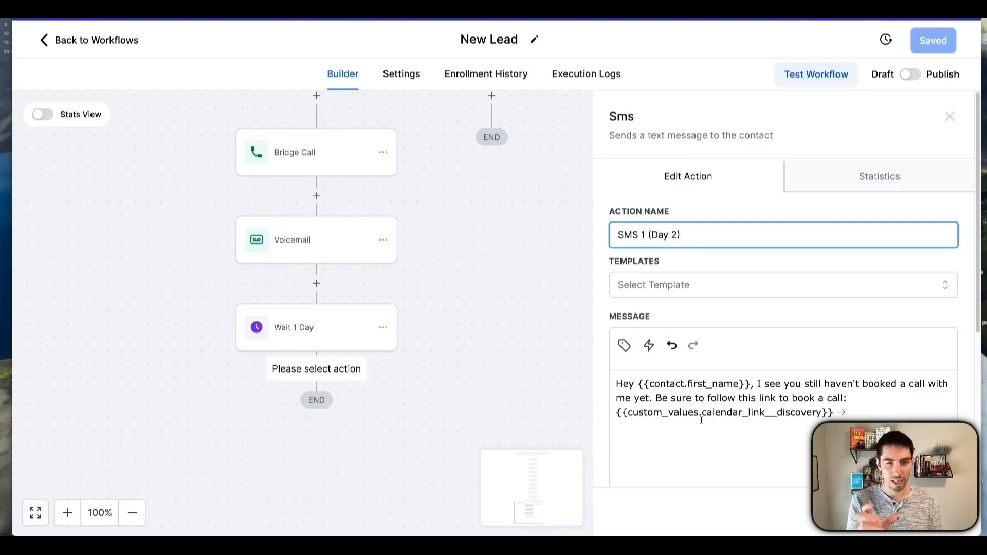
{"action": "left_click", "coordinate": [925, 512]}
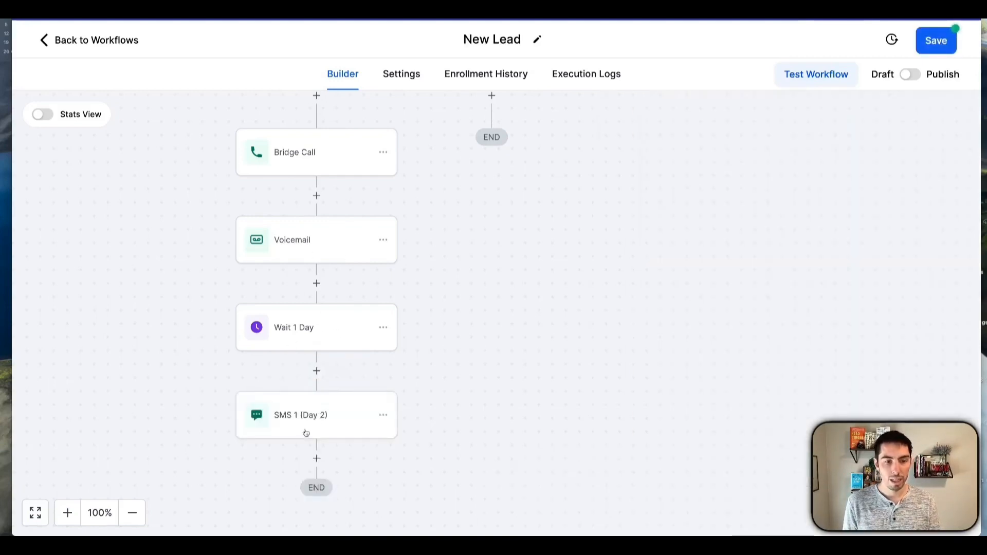
Rename the SMS action after Wait 1 Day to "SMS 2 (Day 2)" and save it.
{"action": "left_click", "coordinate": [303, 417]}
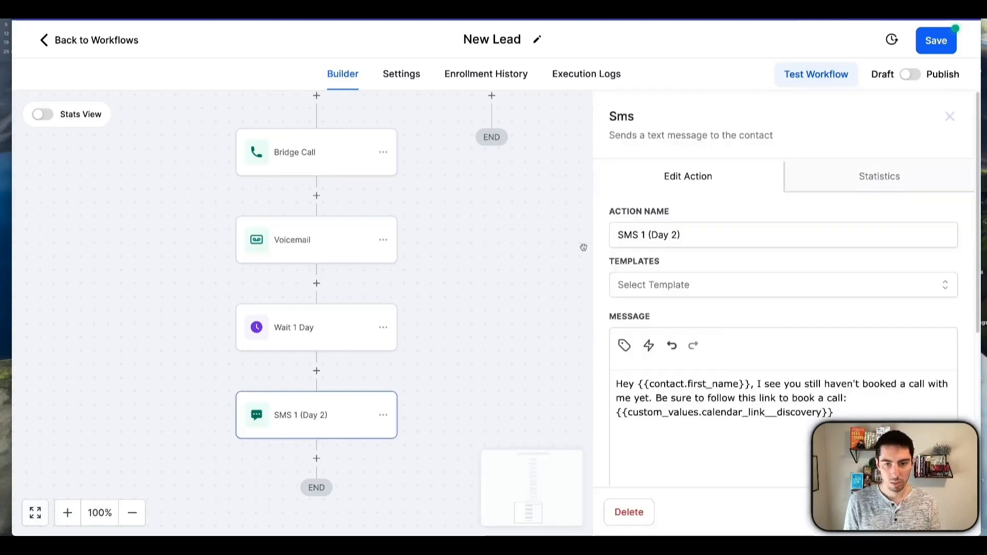
{"action": "left_click", "coordinate": [647, 234]}
{"action": "key", "text": "BackSpace"}
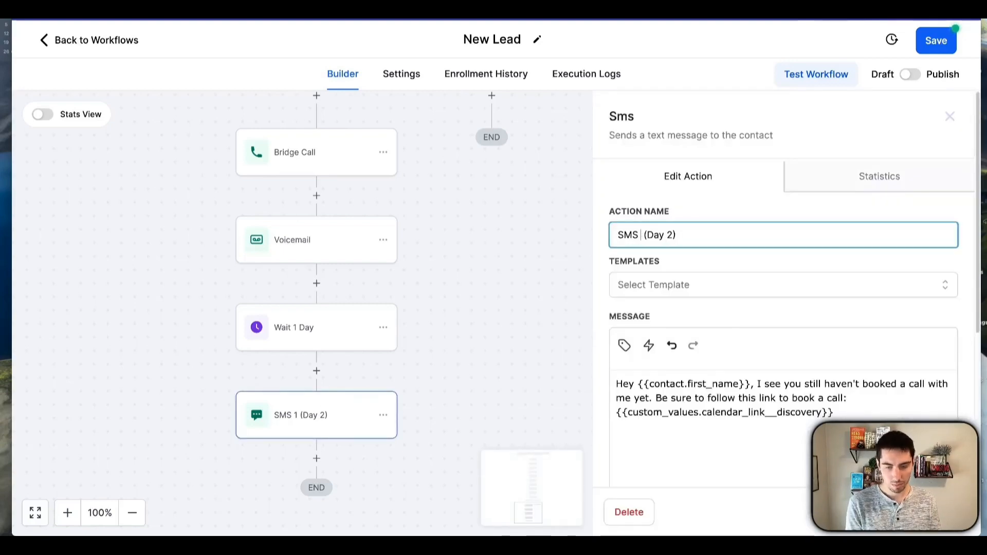
{"action": "type", "text": "2"}
{"action": "left_click", "coordinate": [924, 512]}
Rename the None branch of the Working Hours? condition to "Off-Hours".
{"action": "scroll", "coordinate": [523, 287], "scroll_direction": "up", "scroll_amount": 4}
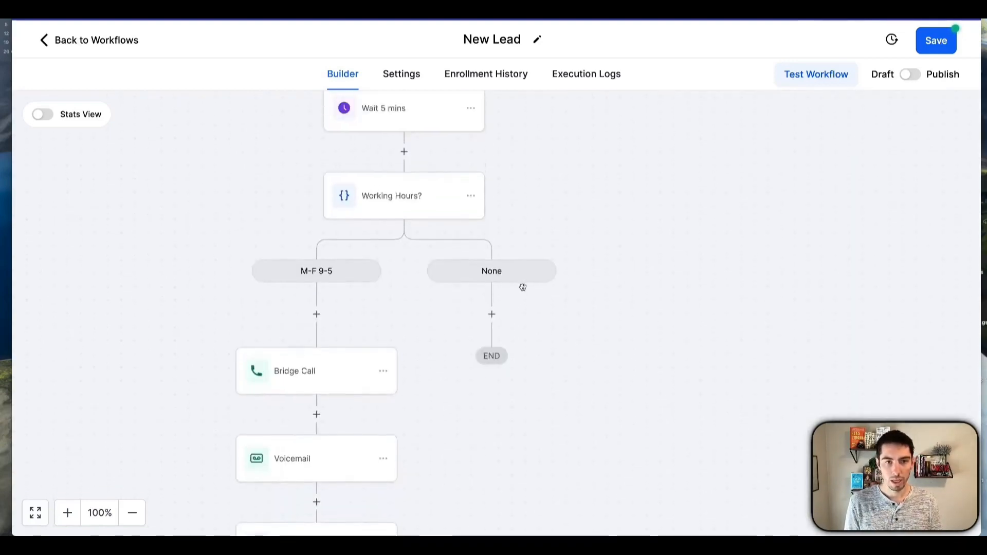
{"action": "scroll", "coordinate": [523, 288], "scroll_direction": "up", "scroll_amount": 5}
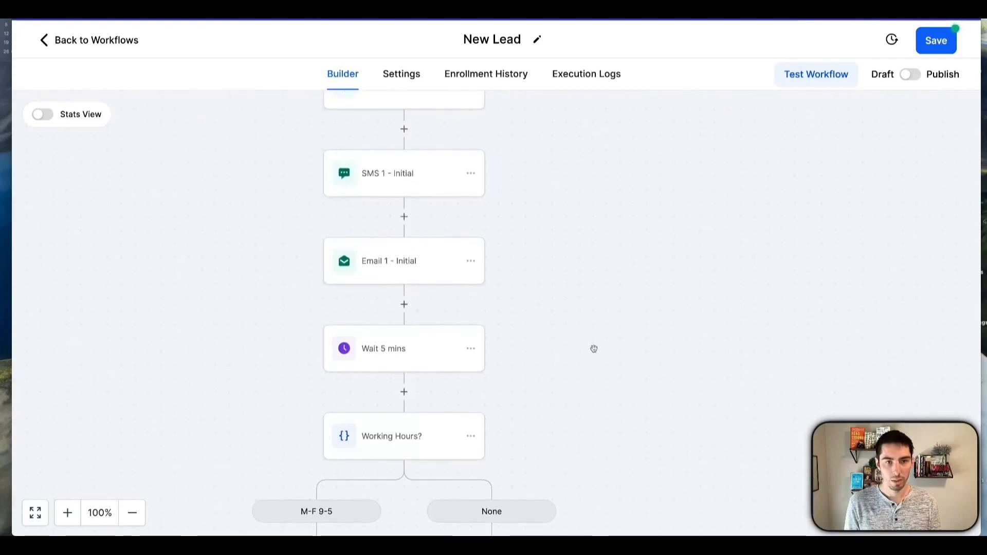
{"action": "scroll", "coordinate": [594, 350], "scroll_direction": "down", "scroll_amount": 9}
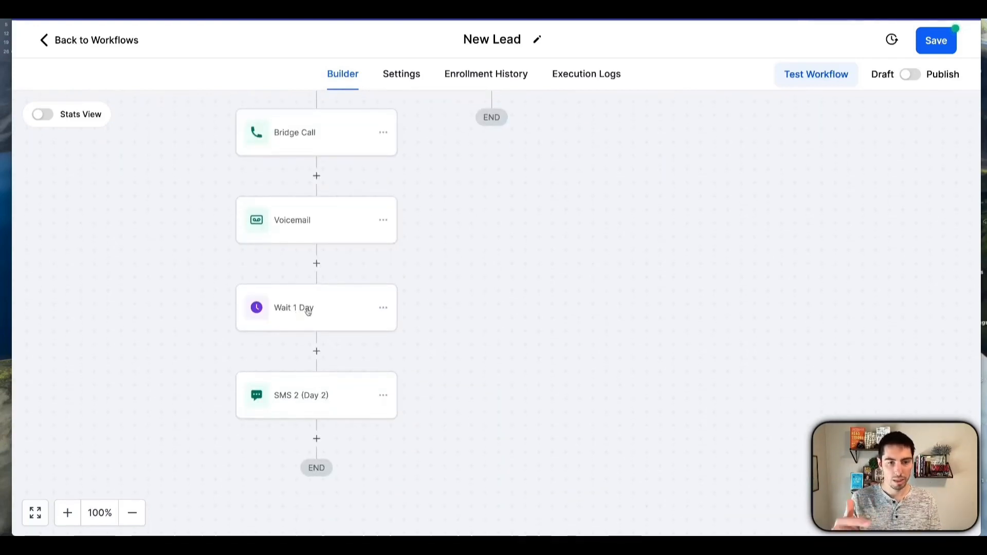
{"action": "scroll", "coordinate": [379, 386], "scroll_direction": "down", "scroll_amount": 2}
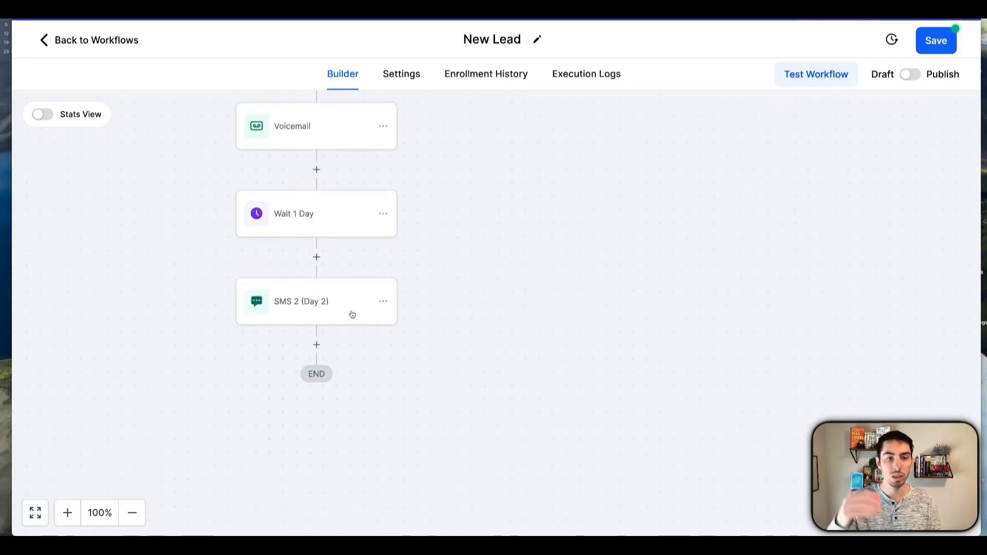
{"action": "scroll", "coordinate": [351, 313], "scroll_direction": "up", "scroll_amount": 1}
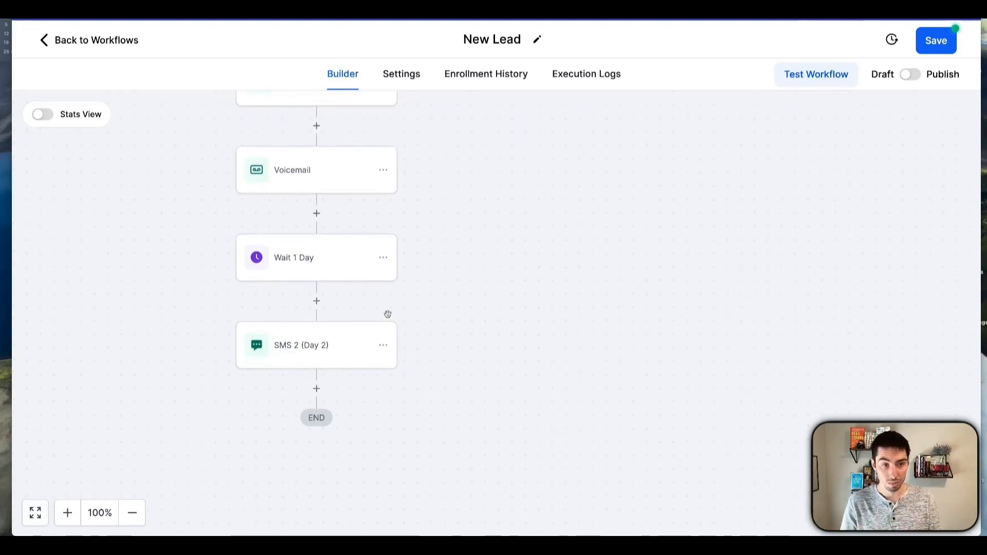
{"action": "scroll", "coordinate": [386, 313], "scroll_direction": "up", "scroll_amount": 3}
{"action": "scroll", "coordinate": [390, 317], "scroll_direction": "up", "scroll_amount": 1}
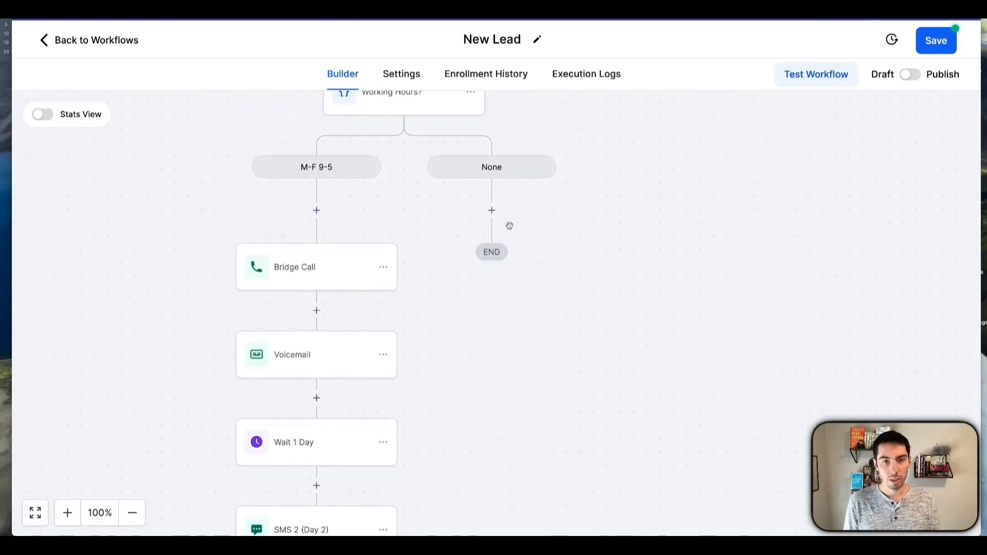
{"action": "left_click", "coordinate": [400, 104]}
{"action": "scroll", "coordinate": [601, 357], "scroll_direction": "down", "scroll_amount": 5}
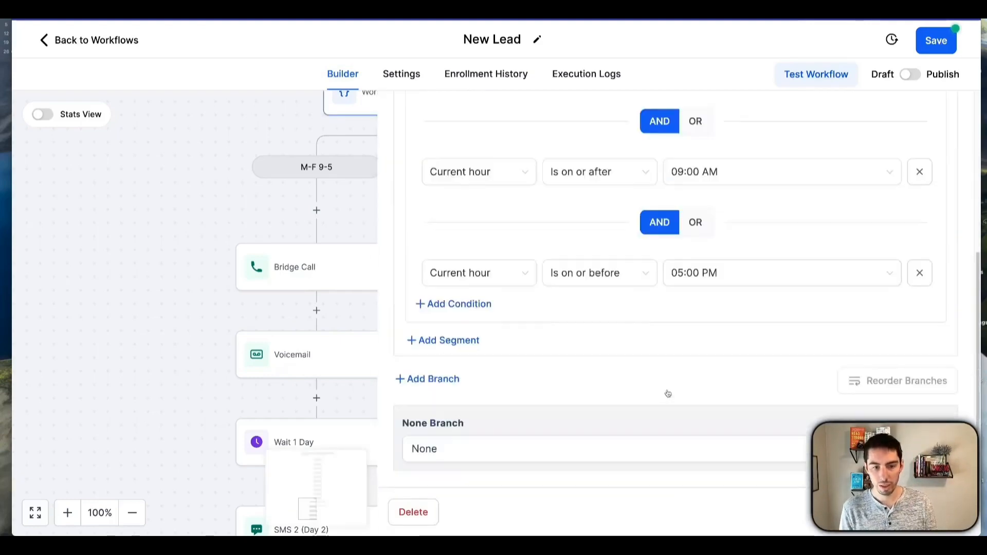
{"action": "left_click", "coordinate": [431, 449]}
{"action": "double_click", "coordinate": [431, 449]}
{"action": "type", "text": "Off-Hours"}
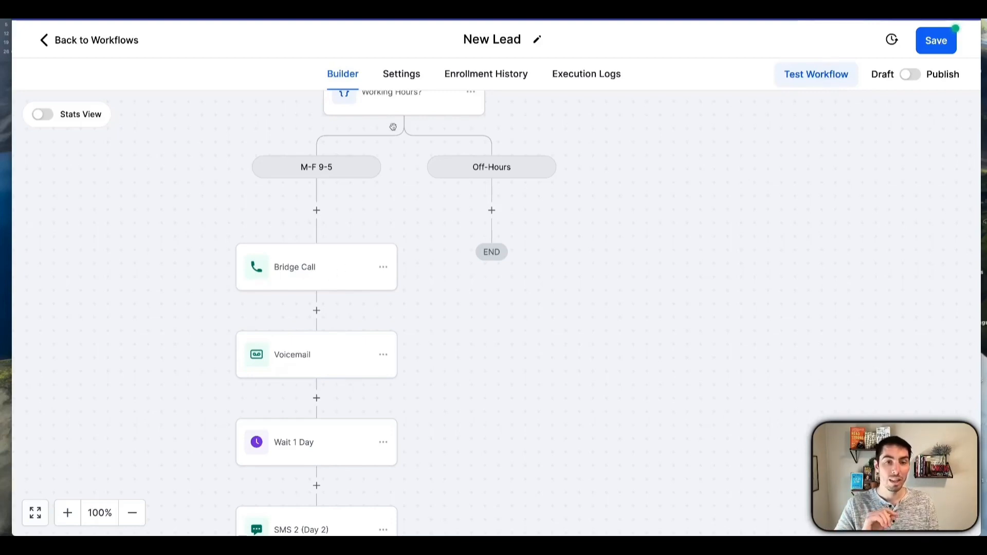
Add a Go To action to the Off-Hours branch with the Wait 1 Day action as its destination, and save the workflow.
{"action": "left_click", "coordinate": [492, 210]}
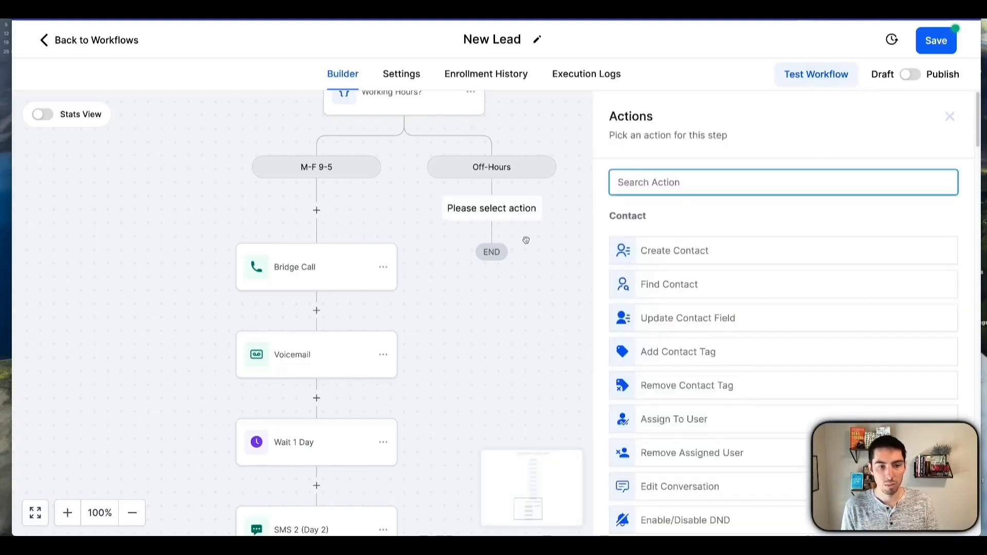
{"action": "type", "text": "go"}
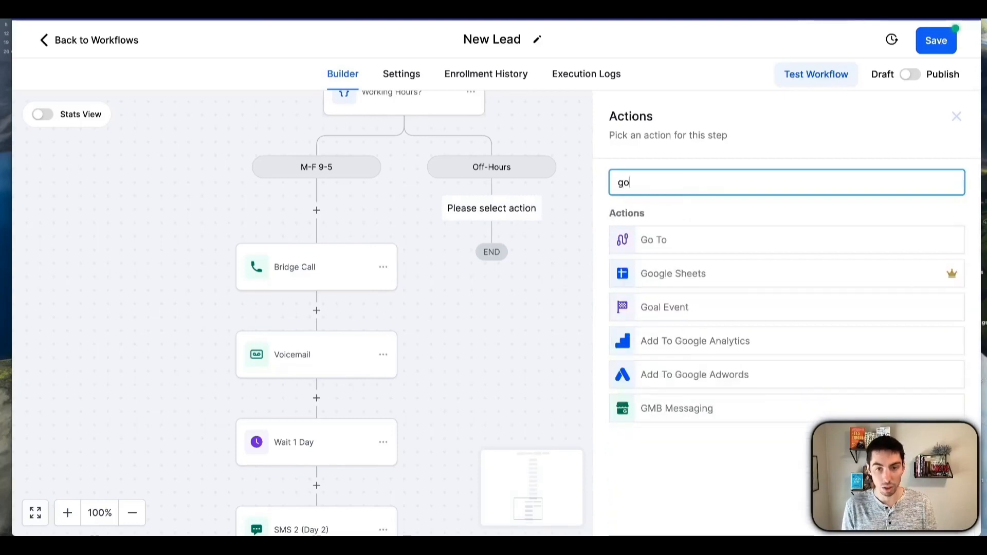
{"action": "left_click", "coordinate": [655, 239]}
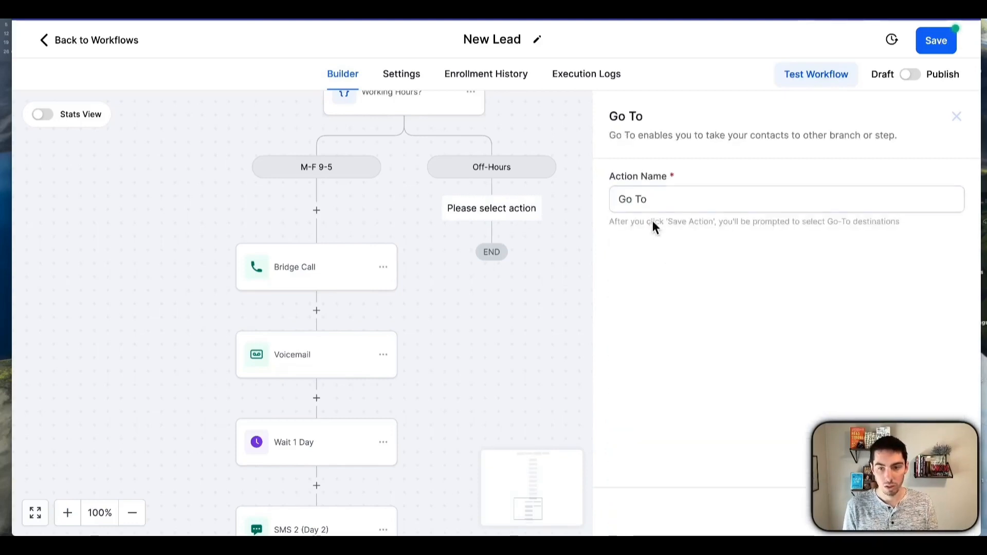
{"action": "left_click", "coordinate": [929, 512]}
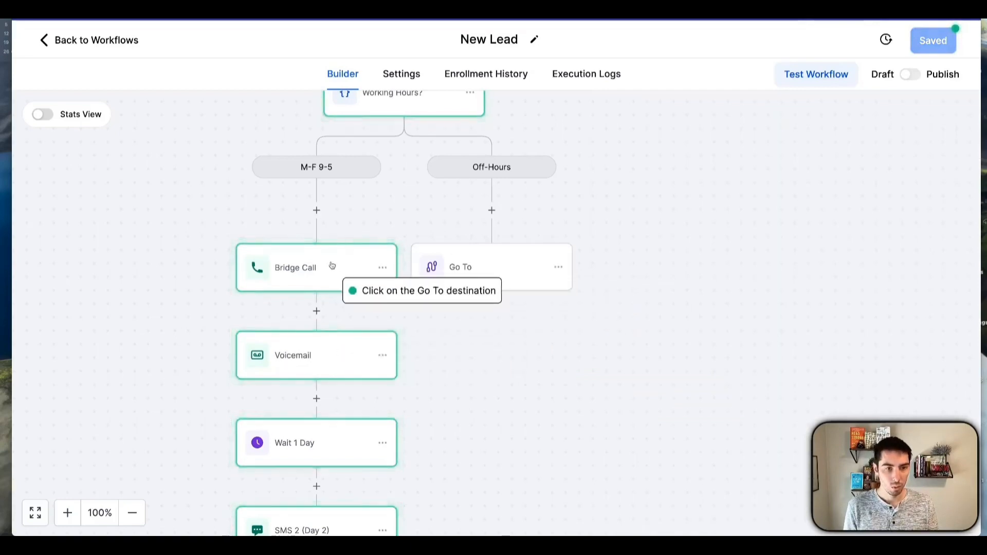
{"action": "left_click", "coordinate": [326, 440]}
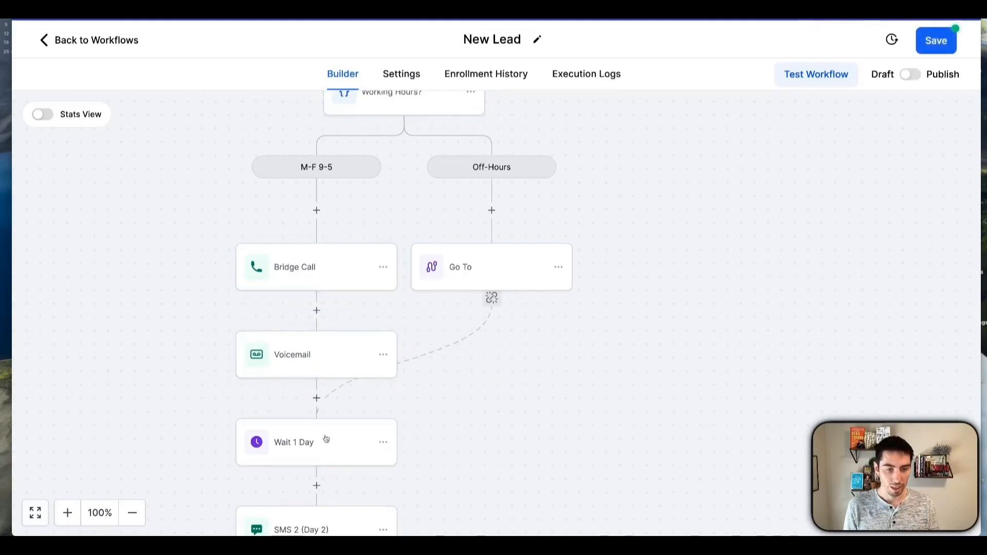
{"action": "scroll", "coordinate": [440, 396], "scroll_direction": "up", "scroll_amount": 3}
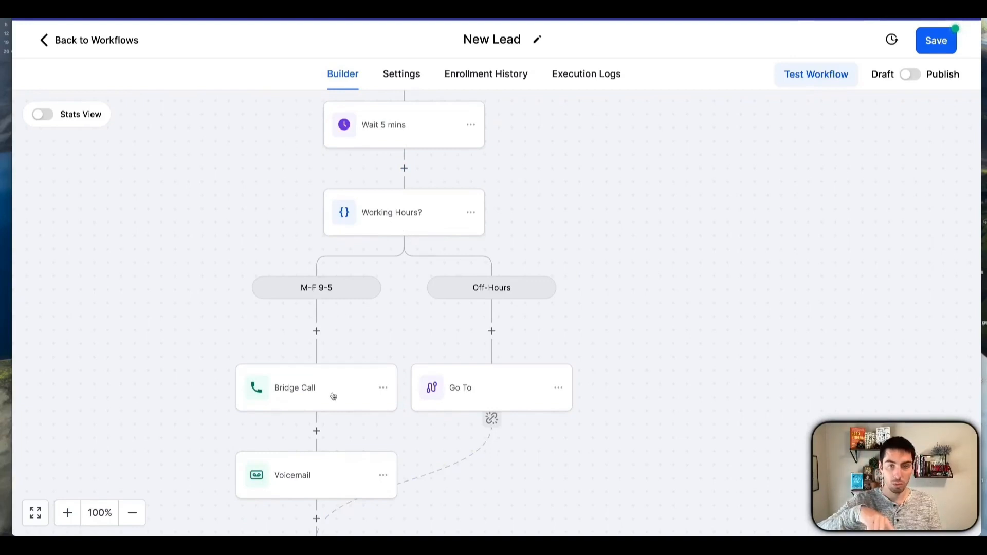
{"action": "scroll", "coordinate": [336, 471], "scroll_direction": "down", "scroll_amount": 3}
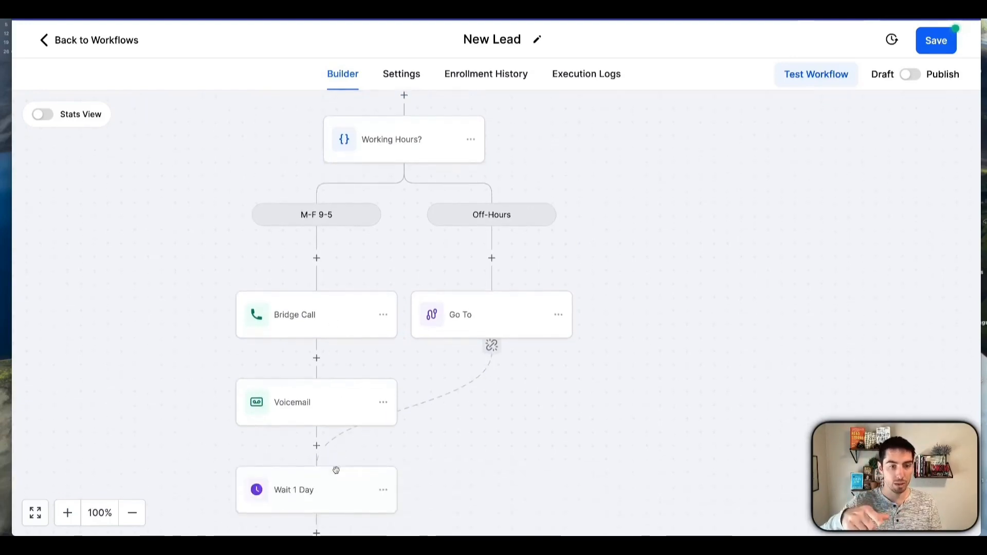
{"action": "scroll", "coordinate": [320, 405], "scroll_direction": "up", "scroll_amount": 3}
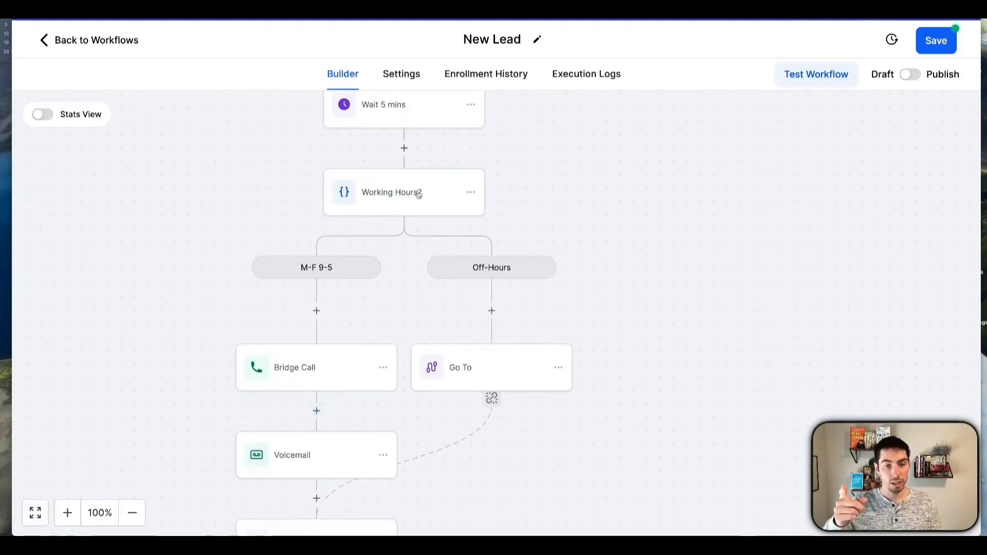
{"action": "scroll", "coordinate": [496, 368], "scroll_direction": "down", "scroll_amount": 2}
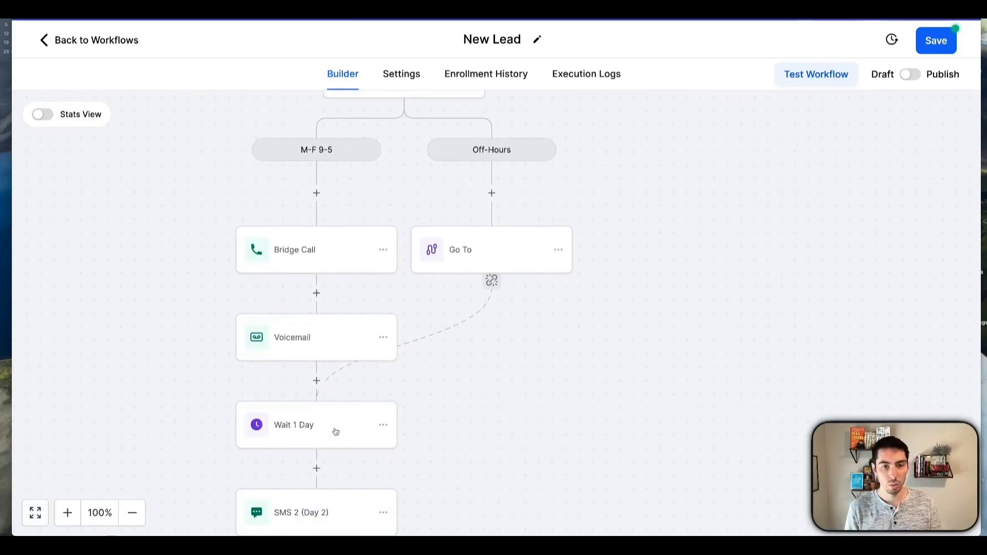
{"action": "key", "text": "super+s"}
Copy Wait 1 Day and all actions from there to directly after SMS 2 (Day 2), and save the copied one-day wait.
{"action": "scroll", "coordinate": [418, 367], "scroll_direction": "down", "scroll_amount": 5}
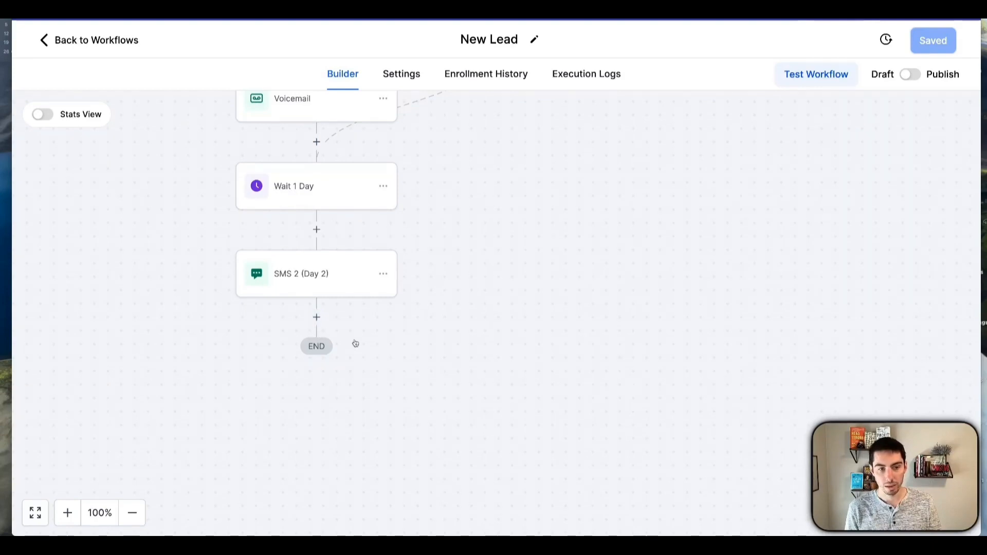
{"action": "left_click", "coordinate": [383, 188]}
{"action": "left_click", "coordinate": [441, 241]}
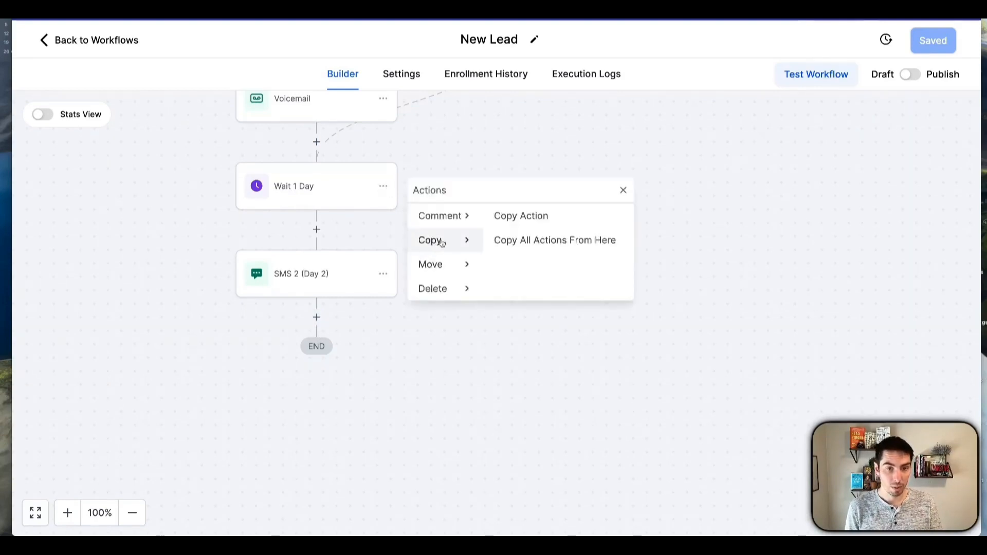
{"action": "left_click", "coordinate": [524, 244]}
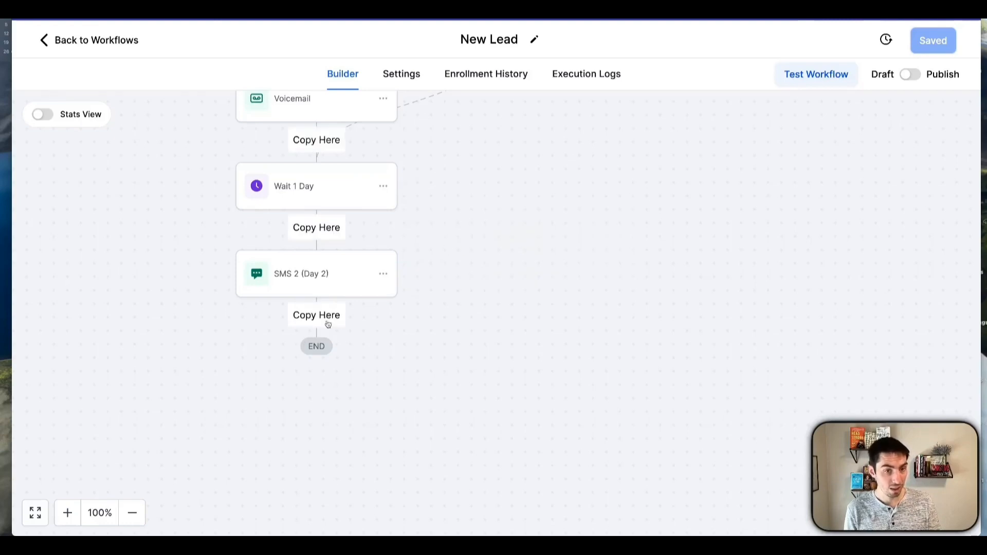
{"action": "left_click", "coordinate": [313, 314]}
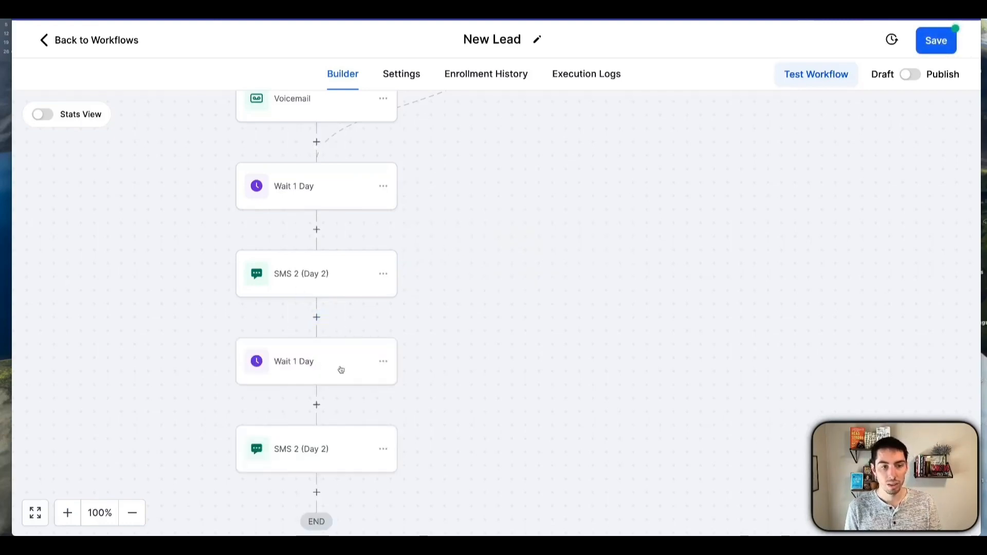
{"action": "left_click", "coordinate": [305, 362]}
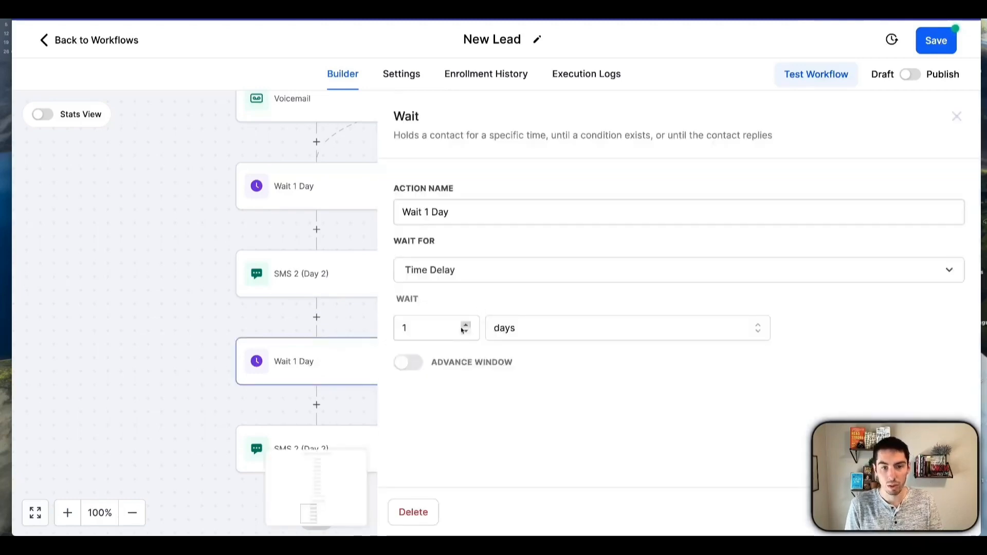
{"action": "left_click", "coordinate": [929, 513]}
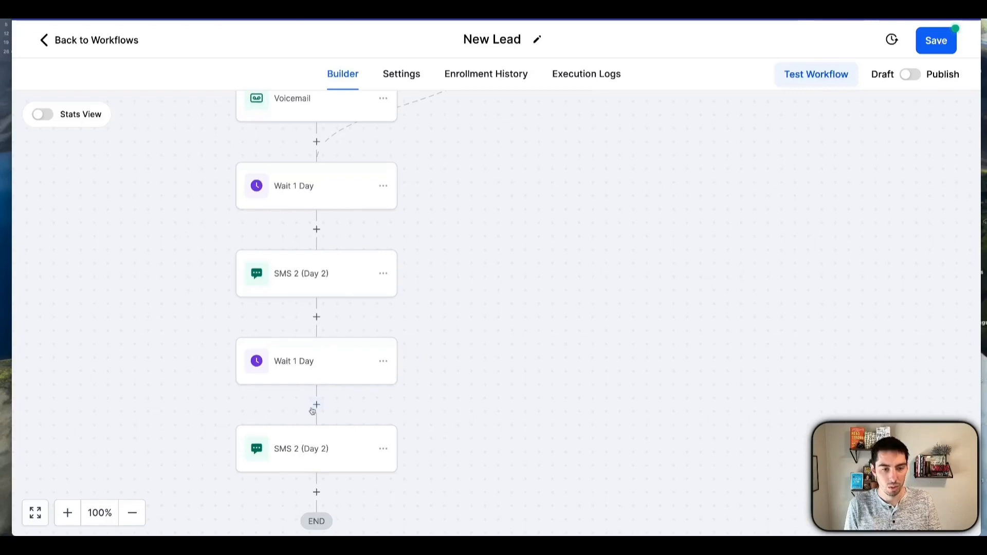
Delete the copied SMS 2 (Day 2) action after the second Wait 1 Day.
{"action": "left_click", "coordinate": [383, 449]}
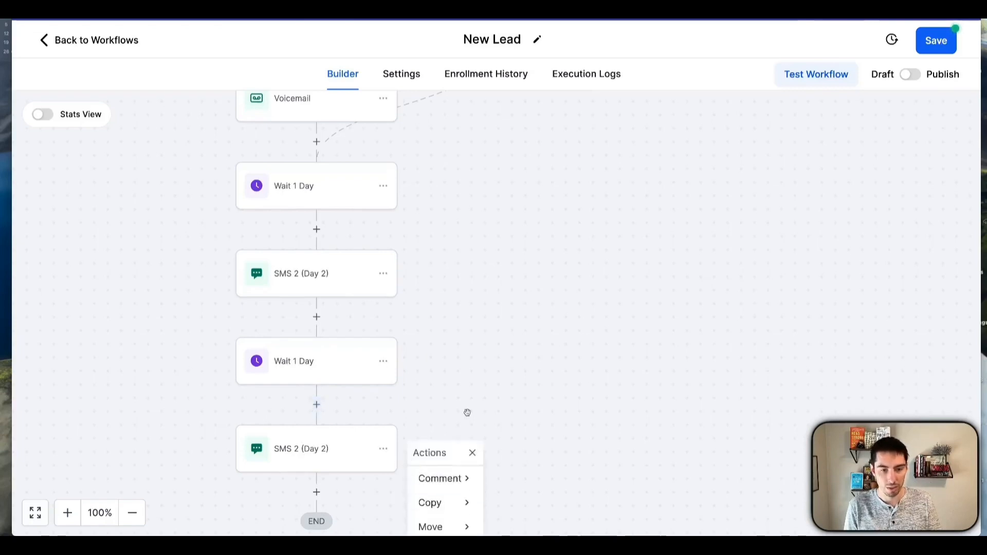
{"action": "scroll", "coordinate": [449, 458], "scroll_direction": "down", "scroll_amount": 1}
{"action": "mouse_move", "coordinate": [462, 495]}
{"action": "left_click", "coordinate": [508, 429]}
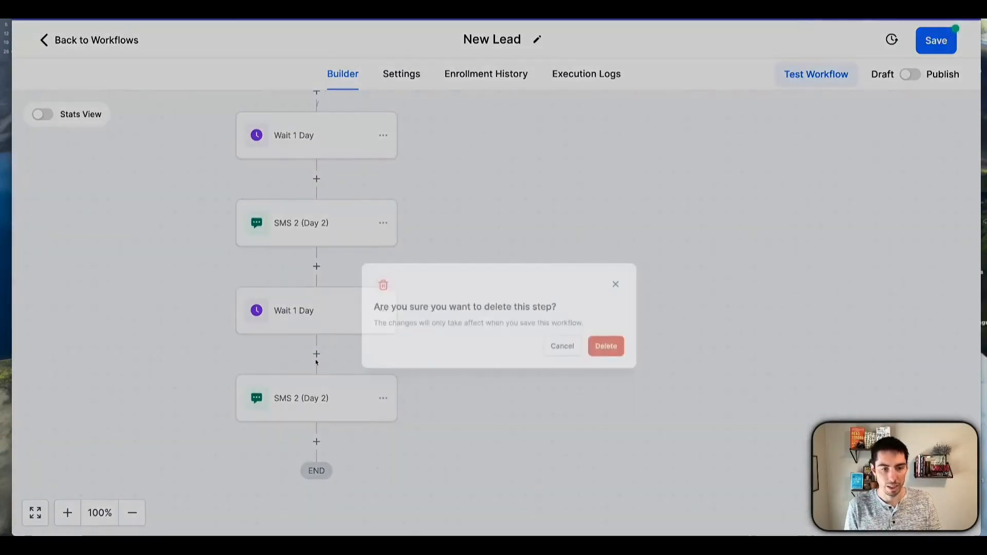
{"action": "left_click", "coordinate": [638, 318]}
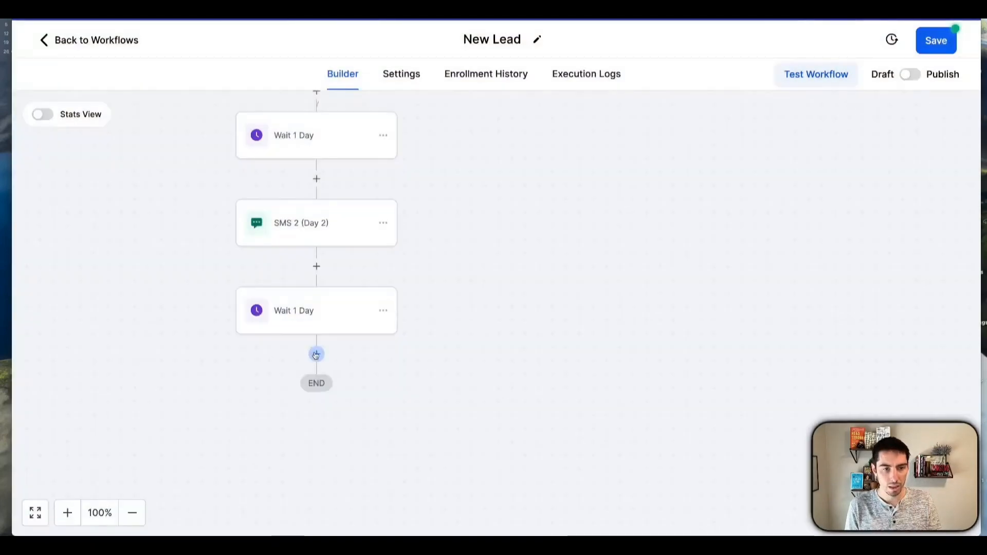
Add a Send Email action after the second Wait 1 Day and name it "Email 2 (Day 3)".
{"action": "left_click", "coordinate": [315, 355]}
{"action": "type", "text": "email"}
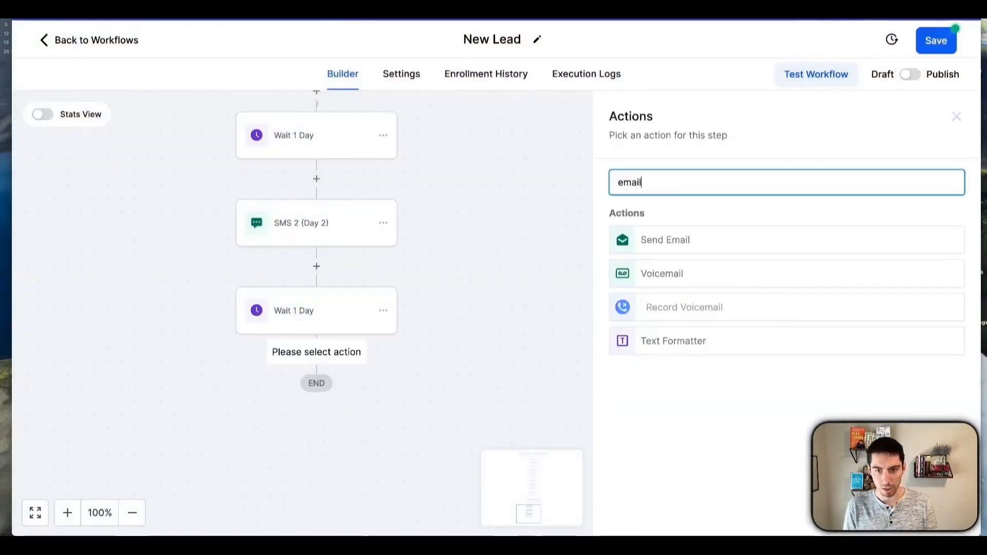
{"action": "left_click", "coordinate": [652, 243]}
{"action": "left_click", "coordinate": [660, 237]}
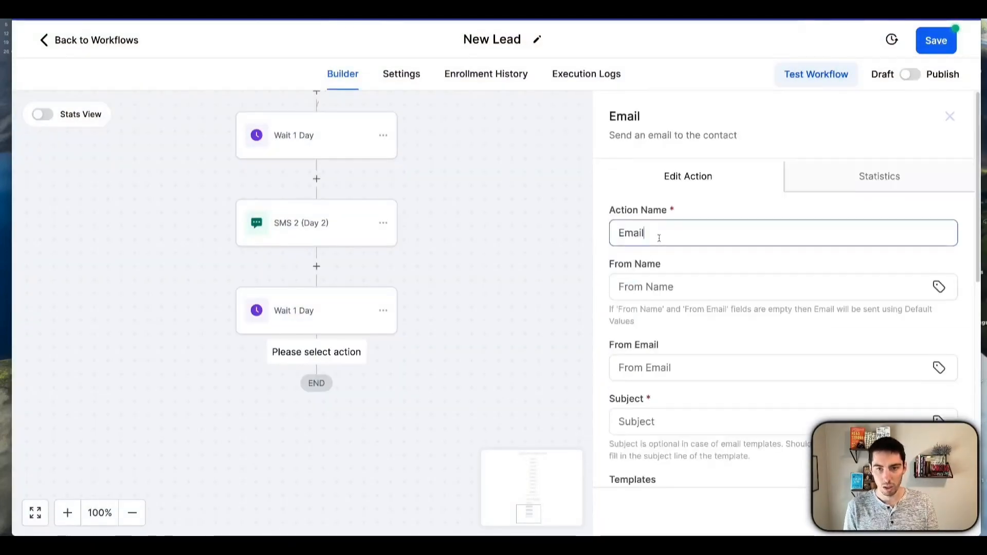
{"action": "type", "text": "2"}
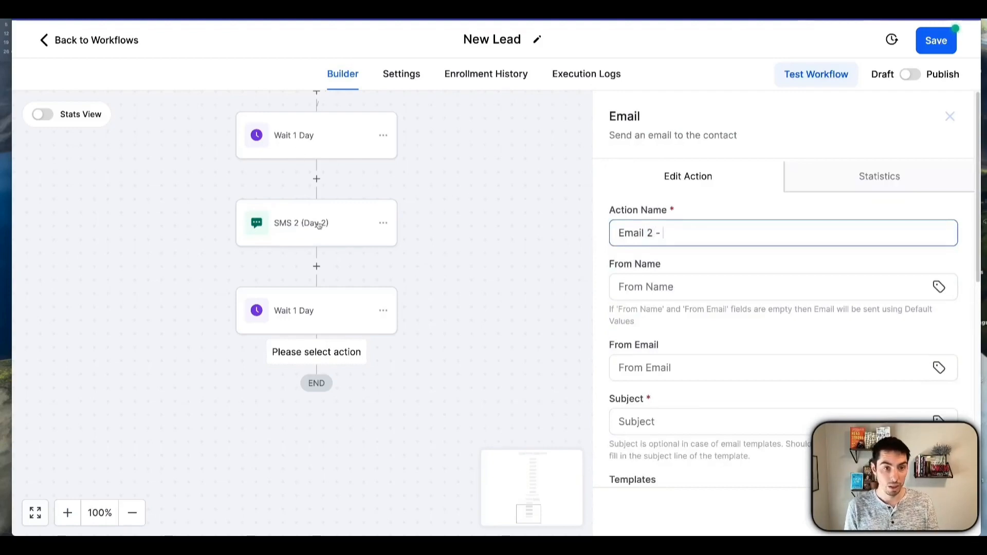
{"action": "type", "text": " -"}
{"action": "type", "text": " (Day 3)"}
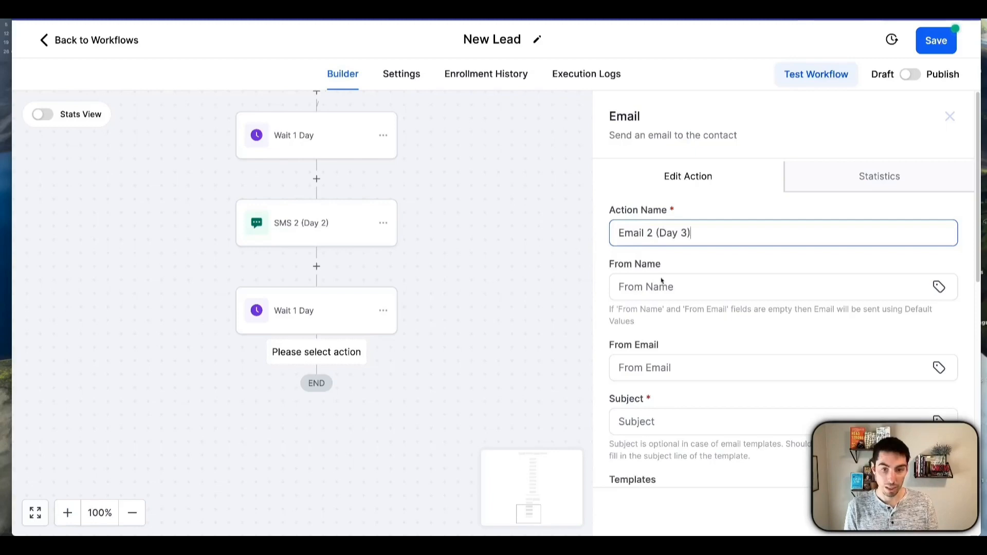
Set the email subject to "Don't forget to take the next step!" and paste the message reminding {{contact.first_name}} to book a Discovery Call.
{"action": "scroll", "coordinate": [677, 311], "scroll_direction": "down", "scroll_amount": 3}
{"action": "left_click", "coordinate": [661, 286]}
{"action": "key", "text": "ctrl+v"}
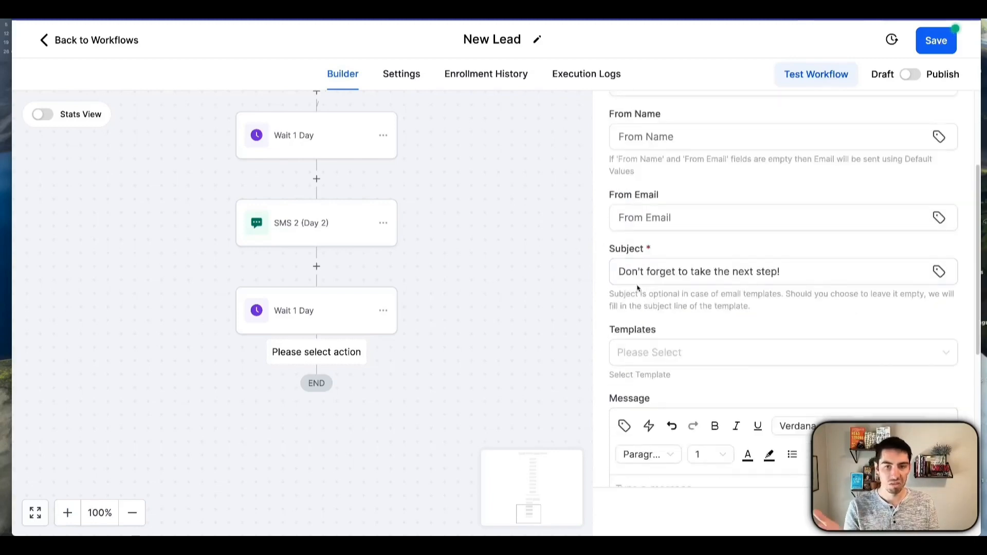
{"action": "scroll", "coordinate": [758, 304], "scroll_direction": "down", "scroll_amount": 4}
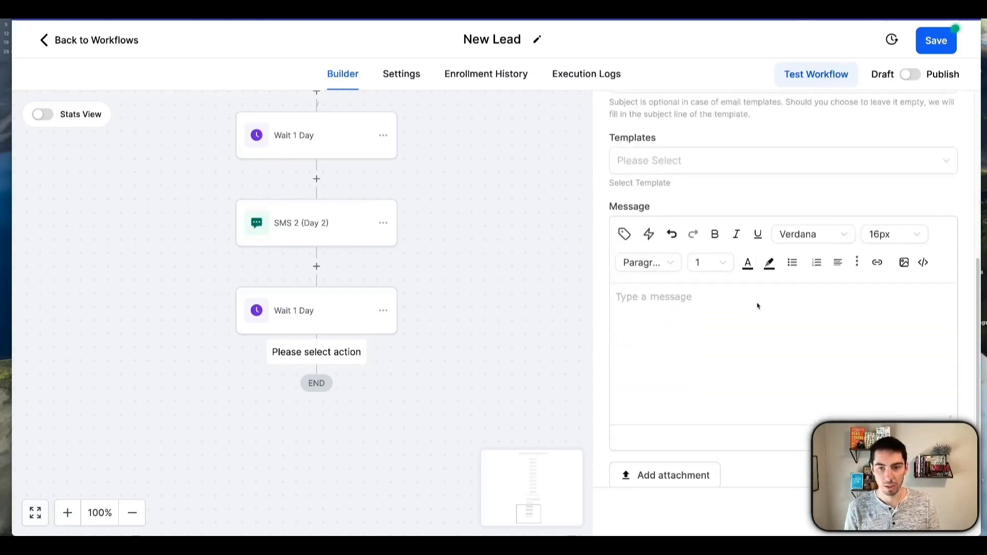
{"action": "left_click", "coordinate": [758, 304]}
{"action": "key", "text": "ctrl+v"}
{"action": "scroll", "coordinate": [658, 351], "scroll_direction": "up", "scroll_amount": 3}
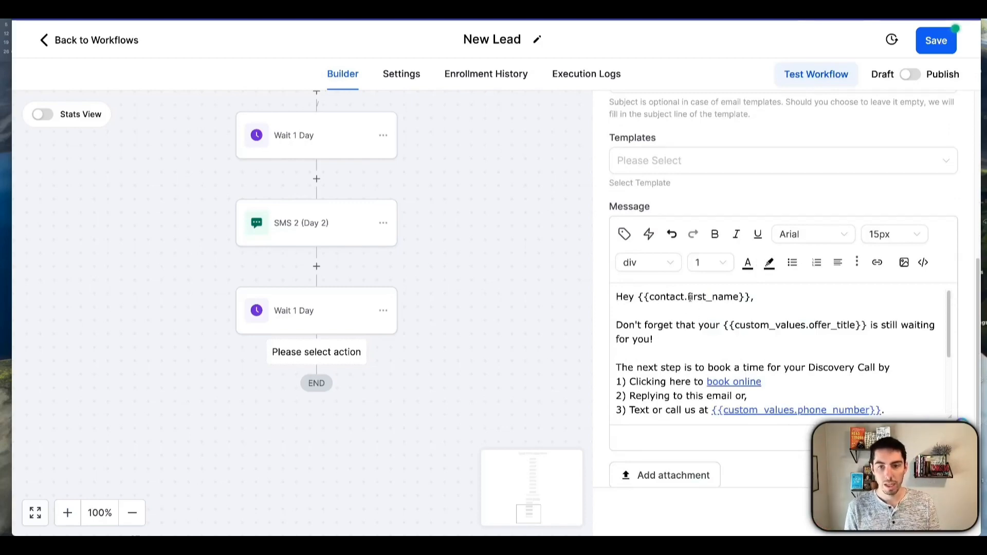
{"action": "left_click", "coordinate": [751, 297]}
{"action": "type", "text": ","}
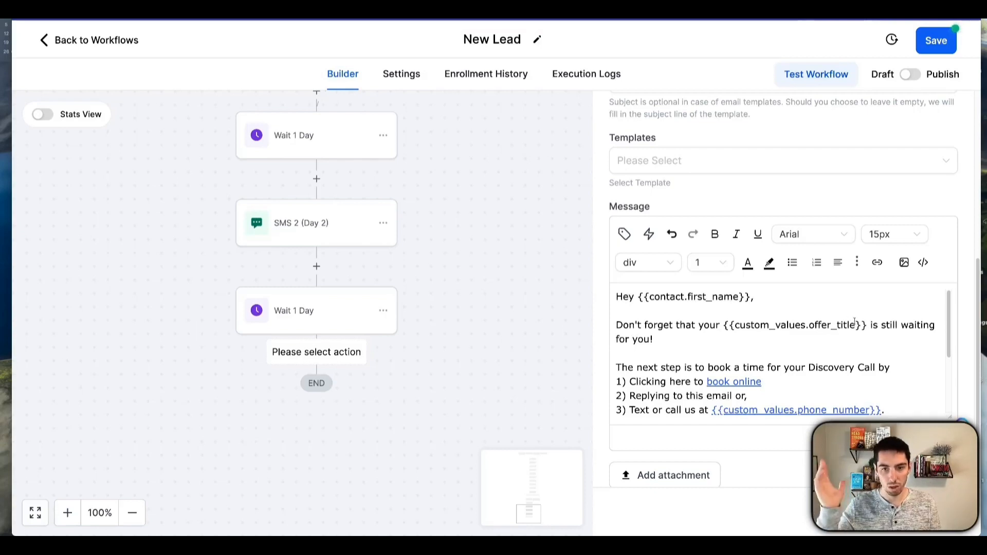
Review the email's booking link, contact options and signature, and save the email action and the workflow.
{"action": "scroll", "coordinate": [678, 346], "scroll_direction": "down", "scroll_amount": 2}
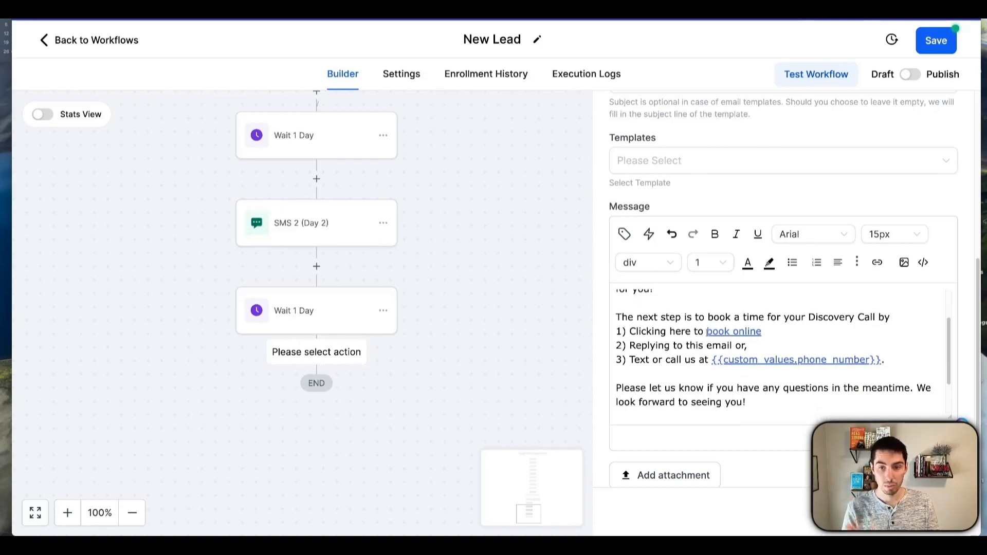
{"action": "left_click_drag", "start_coordinate": [707, 332], "coordinate": [758, 327]}
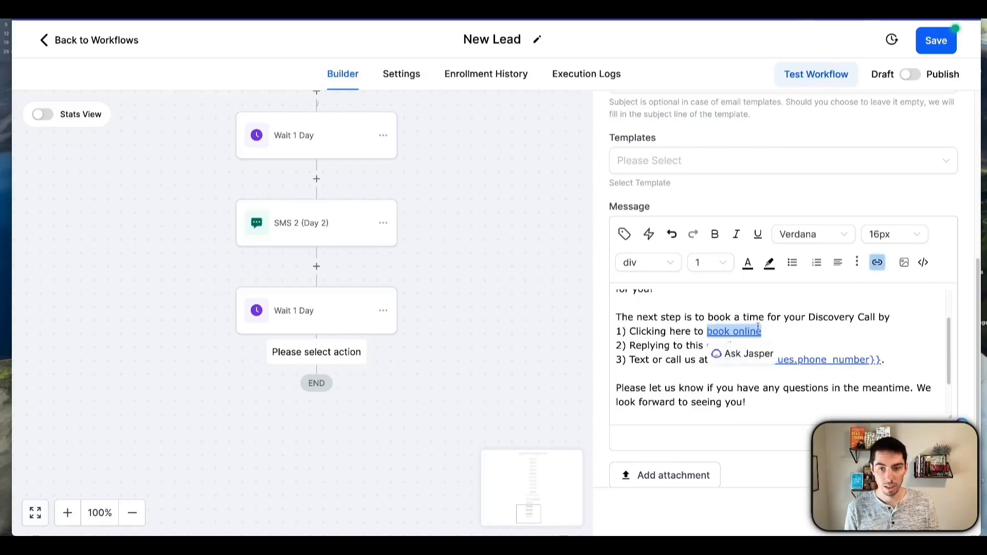
{"action": "left_click", "coordinate": [641, 346]}
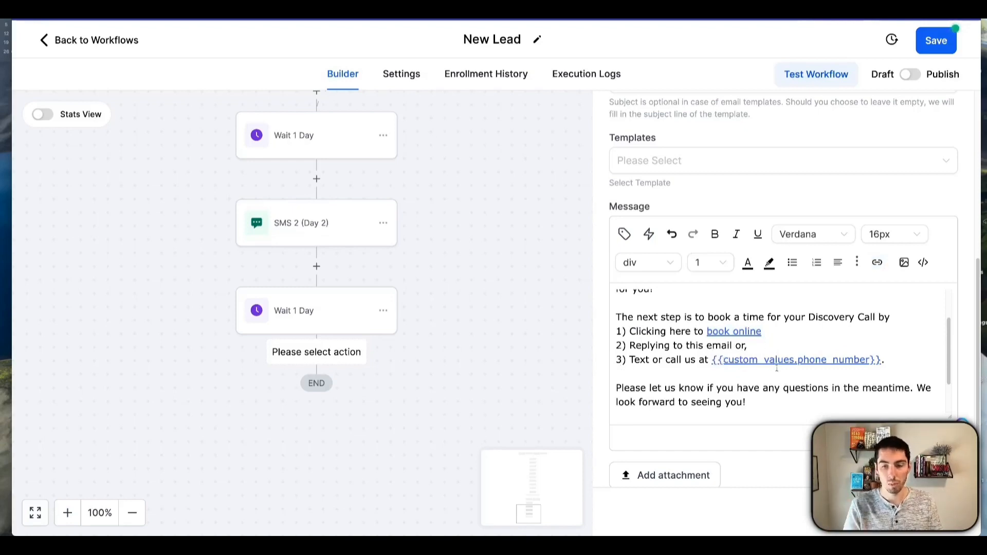
{"action": "scroll", "coordinate": [644, 359], "scroll_direction": "down", "scroll_amount": 1}
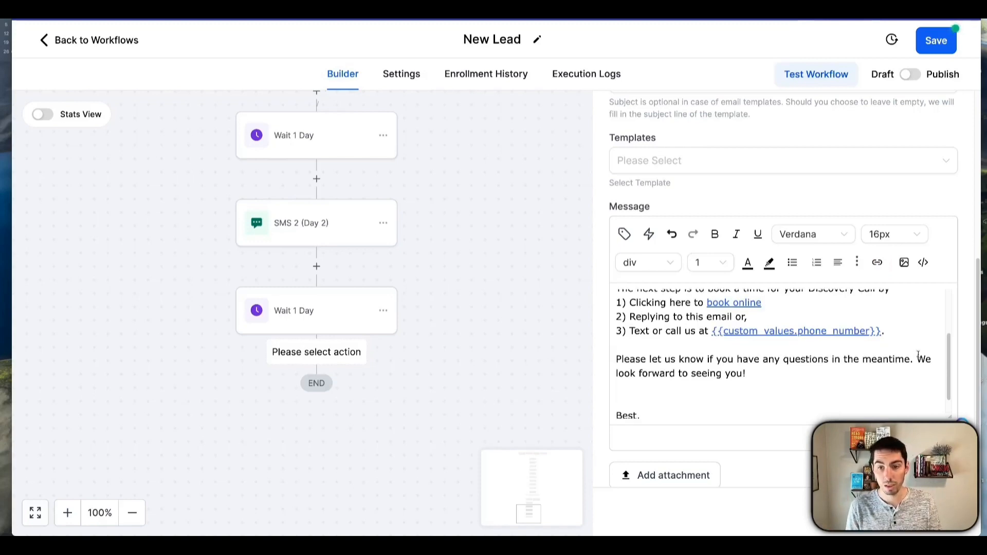
{"action": "scroll", "coordinate": [738, 382], "scroll_direction": "down", "scroll_amount": 1}
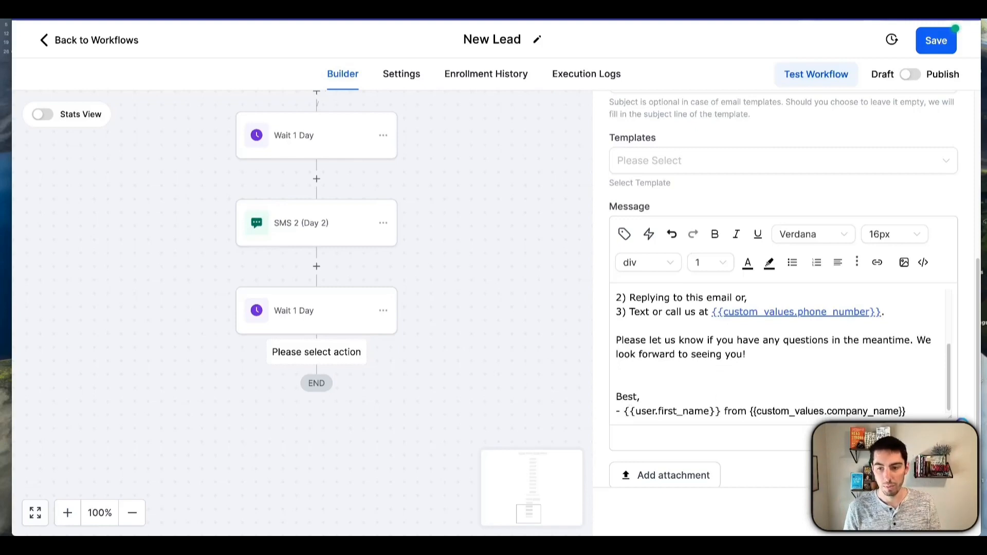
{"action": "left_click", "coordinate": [923, 512]}
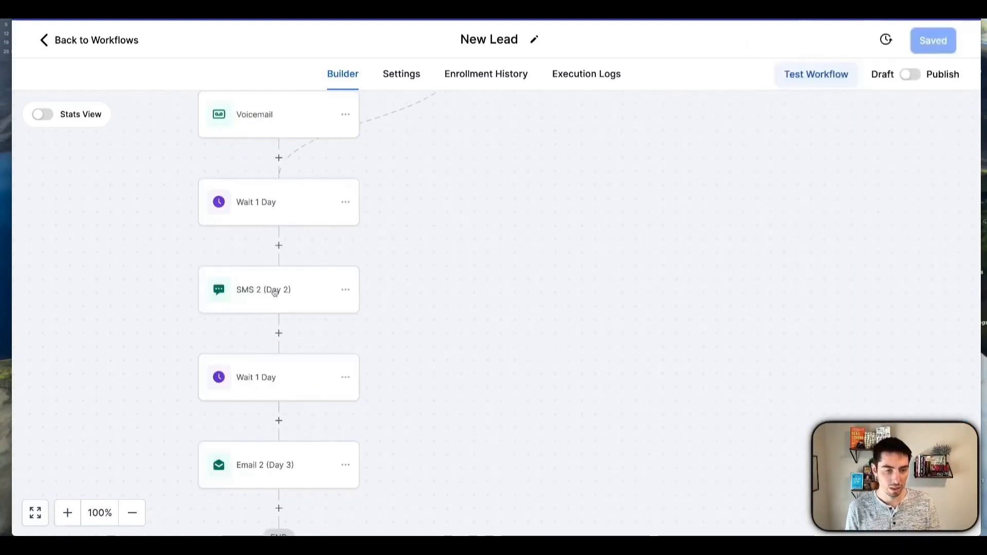
Copy all actions from the first Wait 1 Day onward to directly after Email 2 (Day 3).
{"action": "left_click", "coordinate": [346, 202]}
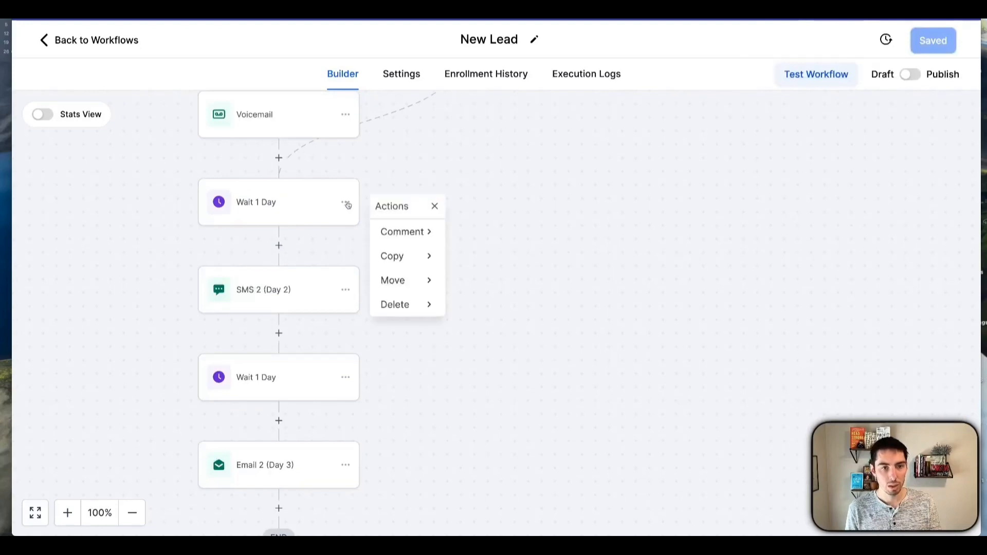
{"action": "left_click", "coordinate": [431, 257]}
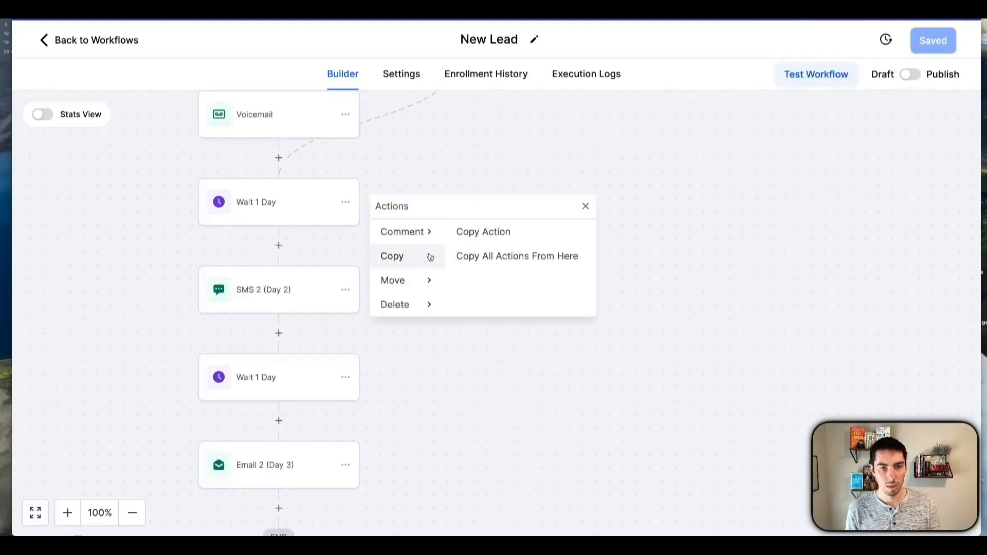
{"action": "left_click", "coordinate": [508, 257]}
{"action": "scroll", "coordinate": [408, 328], "scroll_direction": "down", "scroll_amount": 4}
{"action": "left_click", "coordinate": [273, 320]}
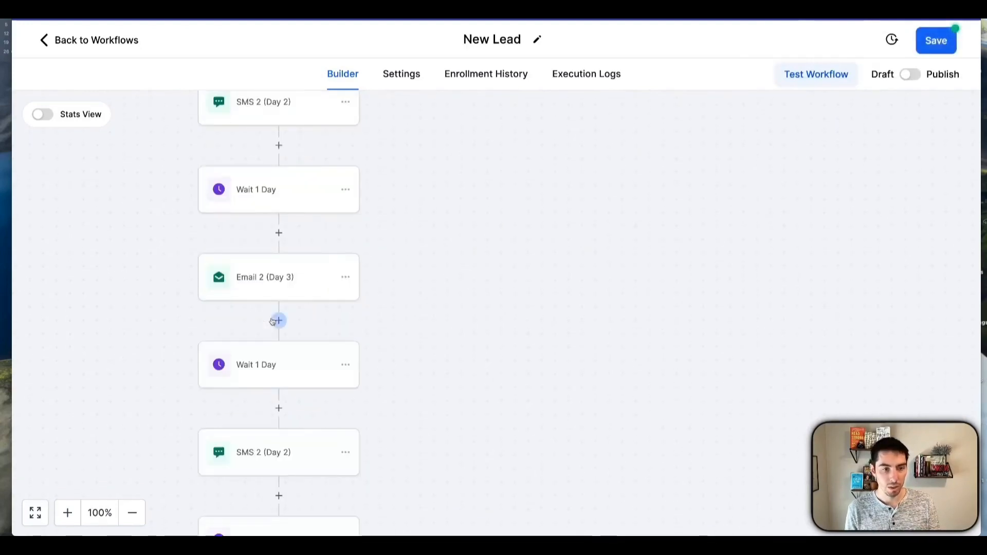
Rename the copied wait after Email 2 (Day 3) as "Wait 2 Day" and set its time delay to 2 days.
{"action": "scroll", "coordinate": [262, 456], "scroll_direction": "down", "scroll_amount": 3}
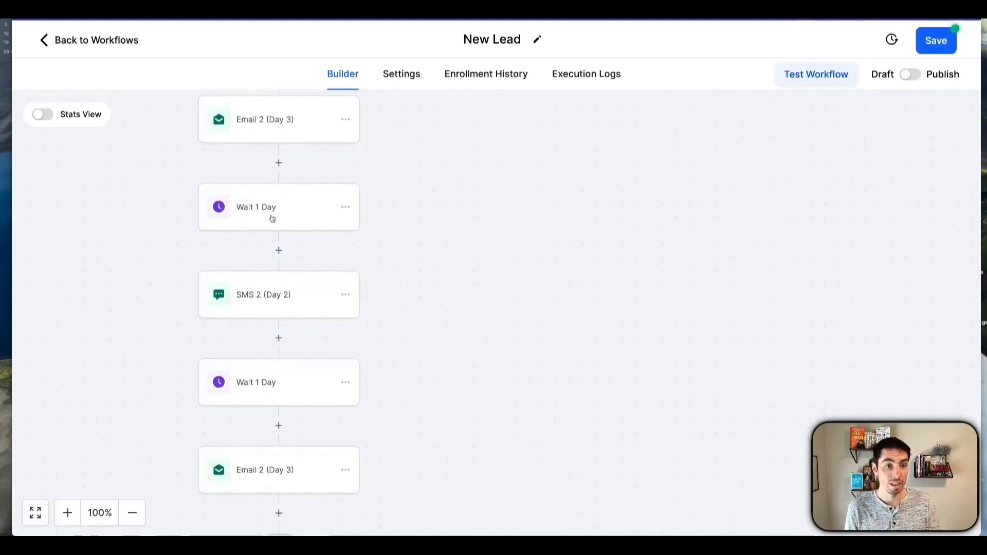
{"action": "left_click", "coordinate": [270, 217]}
{"action": "left_click", "coordinate": [428, 212]}
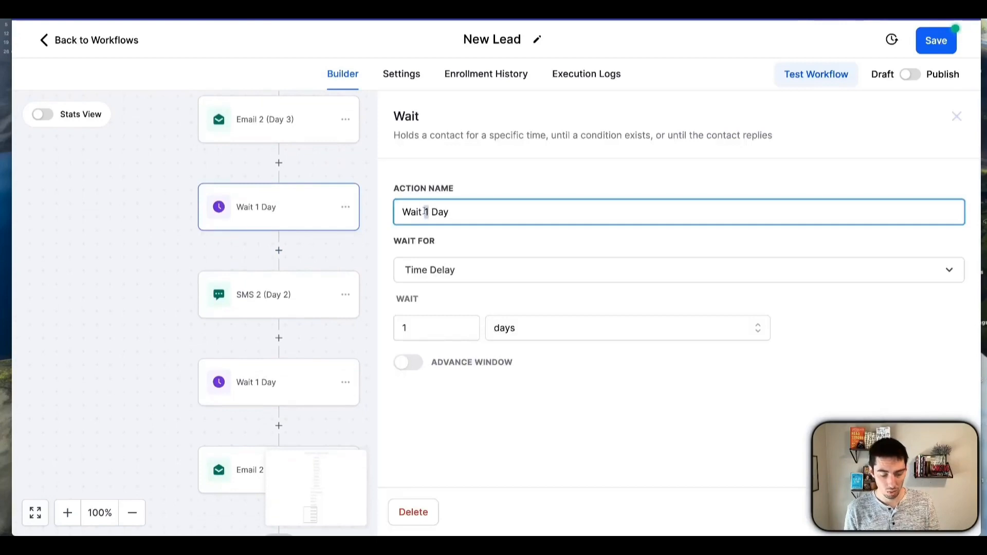
{"action": "key", "text": "BackSpace"}
{"action": "type", "text": "2"}
{"action": "left_click", "coordinate": [466, 325]}
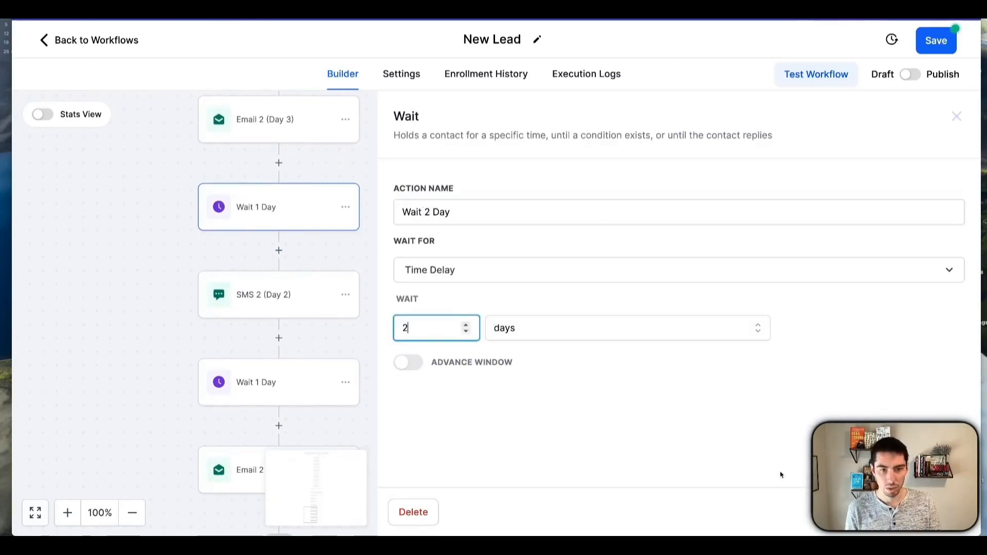
Rename the copied SMS after Wait 2 Day as "SMS 3 (Day 5)", add placeholder text below its message, and save the action.
{"action": "left_click", "coordinate": [259, 287]}
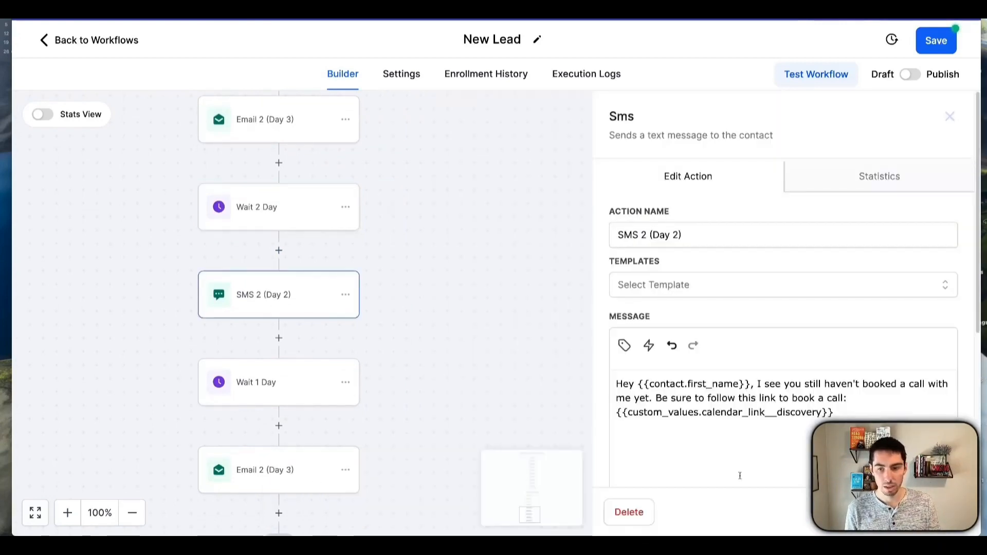
{"action": "double_click", "coordinate": [643, 235]}
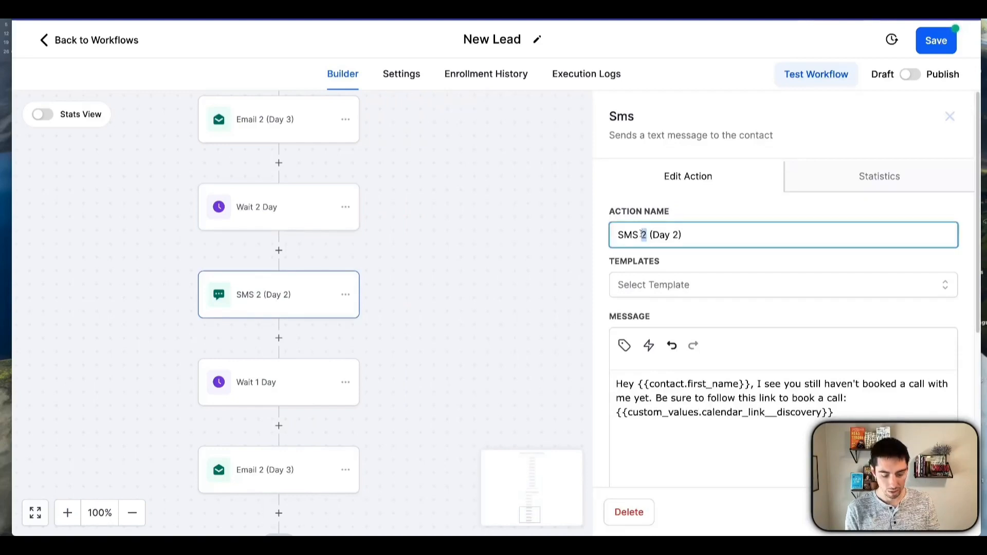
{"action": "type", "text": "3"}
{"action": "double_click", "coordinate": [676, 235]}
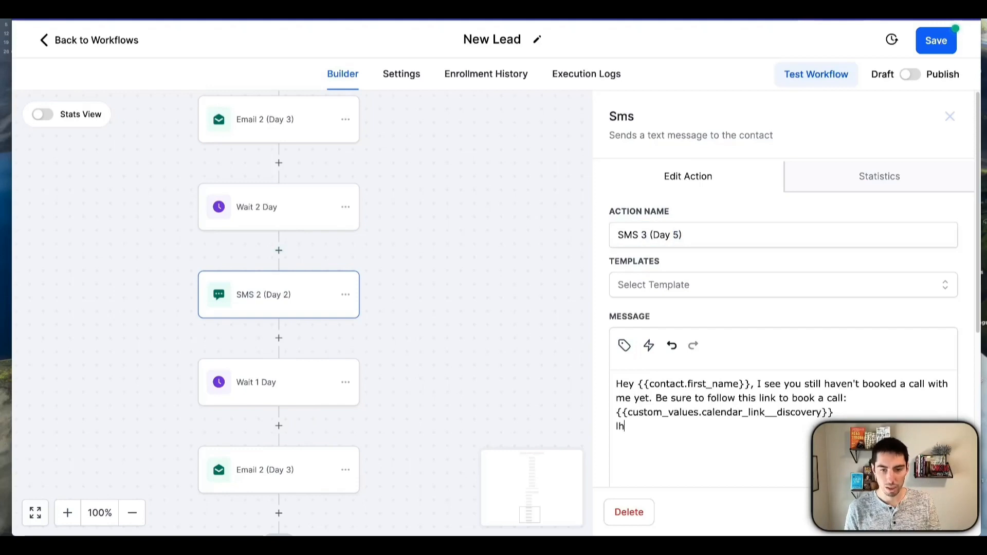
{"action": "type", "text": "kjbjkhkj"}
{"action": "left_click", "coordinate": [926, 512]}
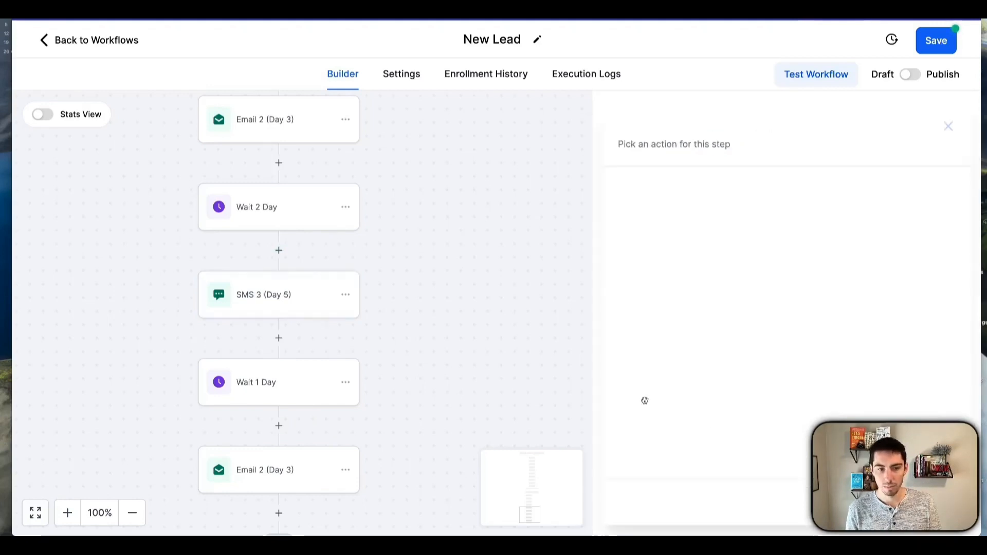
Open the Wait 1 Day action after Voicemail and preview its advance window options, leaving the window switched off.
{"action": "scroll", "coordinate": [330, 315], "scroll_direction": "down", "scroll_amount": 1}
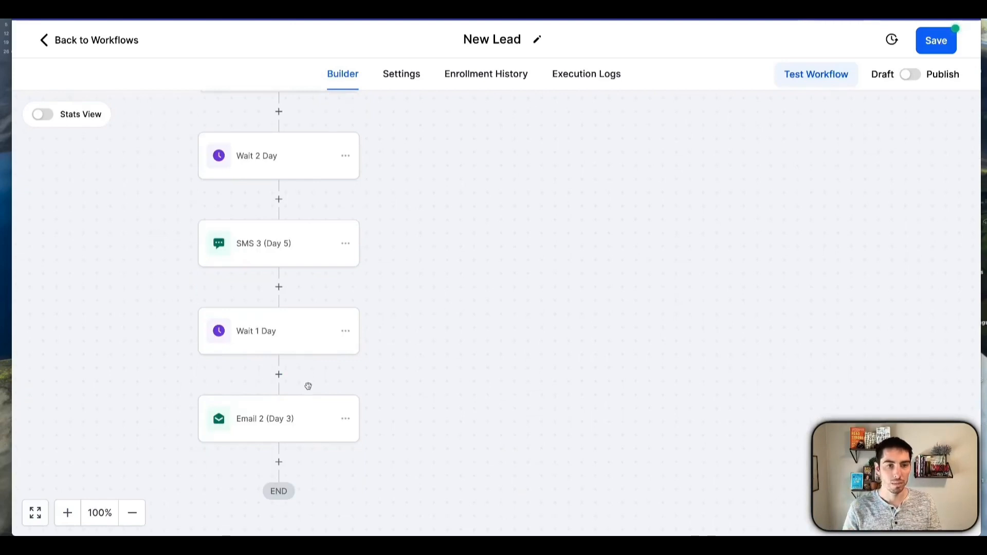
{"action": "scroll", "coordinate": [391, 340], "scroll_direction": "up", "scroll_amount": 5}
{"action": "scroll", "coordinate": [391, 341], "scroll_direction": "up", "scroll_amount": 4}
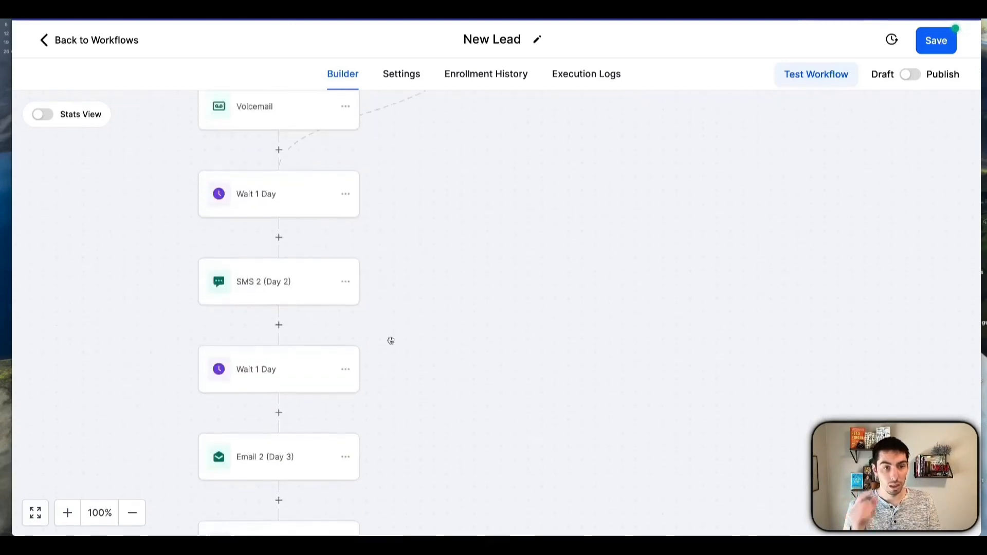
{"action": "scroll", "coordinate": [391, 341], "scroll_direction": "down", "scroll_amount": 2}
{"action": "scroll", "coordinate": [391, 341], "scroll_direction": "up", "scroll_amount": 5}
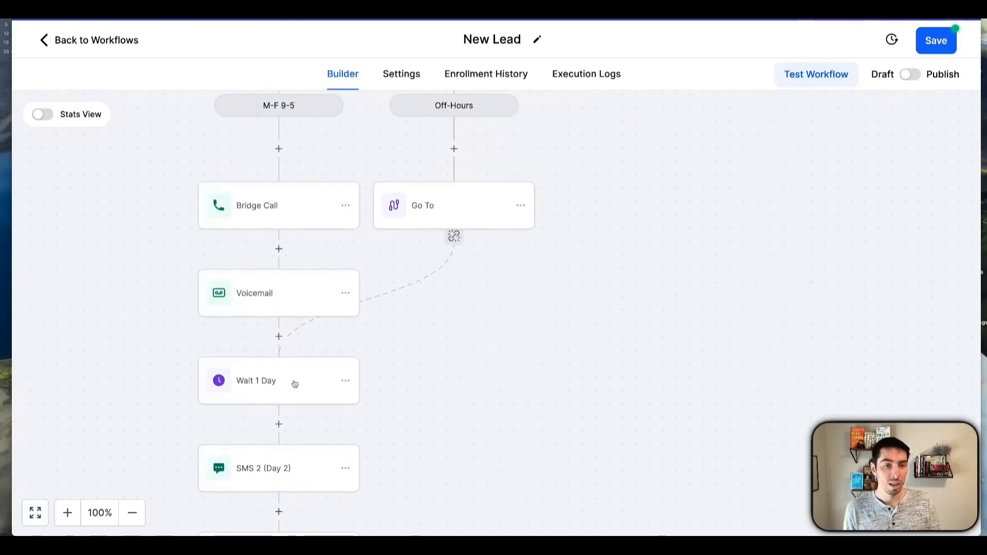
{"action": "left_click", "coordinate": [279, 386]}
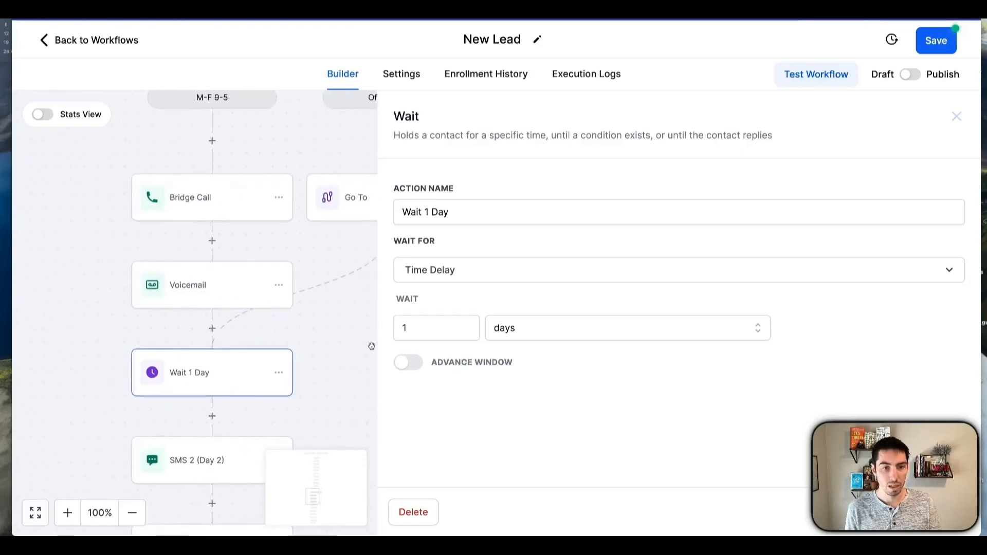
{"action": "left_click", "coordinate": [416, 365]}
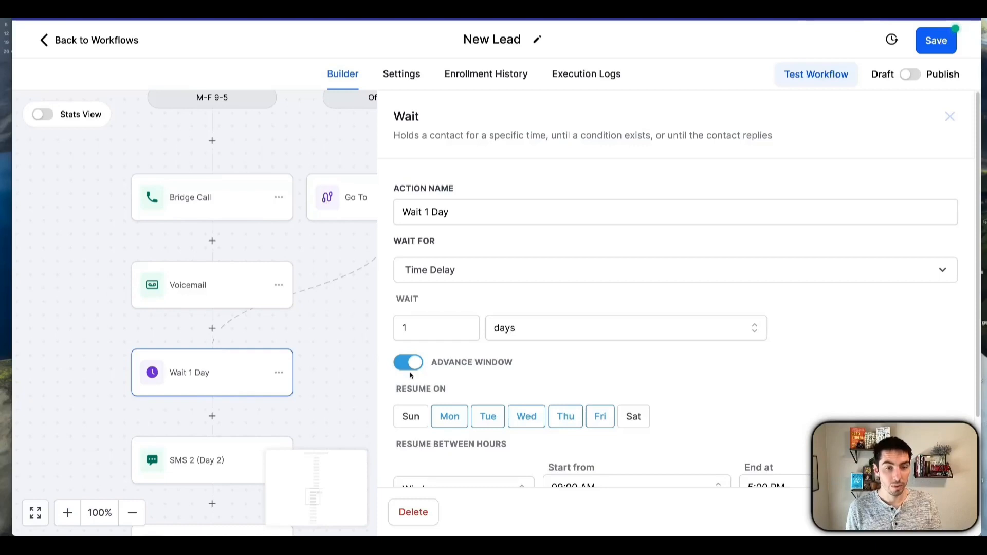
{"action": "left_click", "coordinate": [410, 364]}
Examine the workflow path from the initial SMS and email through the Working Hours? branches to the Wait 1 Day after Voicemail.
{"action": "left_click_drag", "start_coordinate": [311, 354], "coordinate": [307, 358]}
{"action": "scroll", "coordinate": [306, 358], "scroll_direction": "up", "scroll_amount": 5}
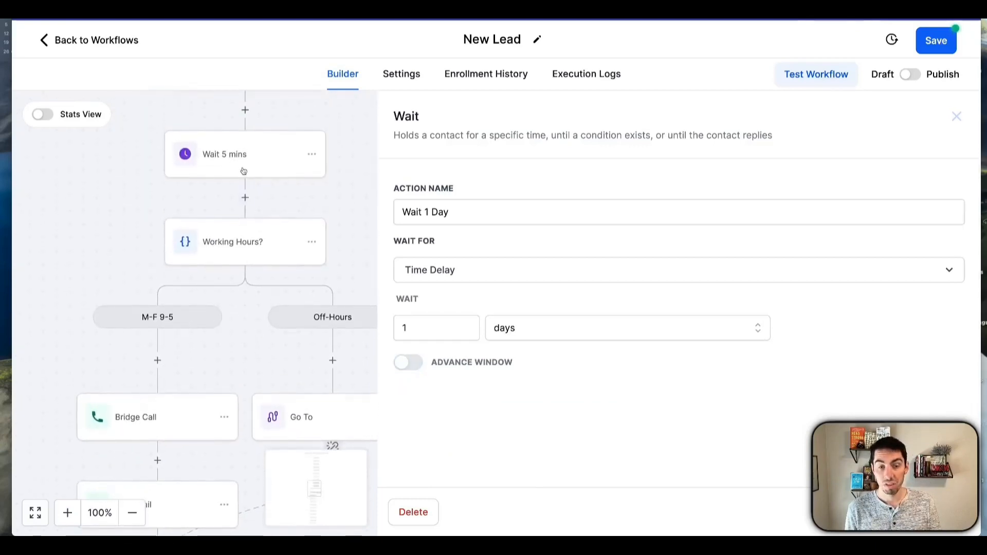
{"action": "scroll", "coordinate": [269, 316], "scroll_direction": "down", "scroll_amount": 3}
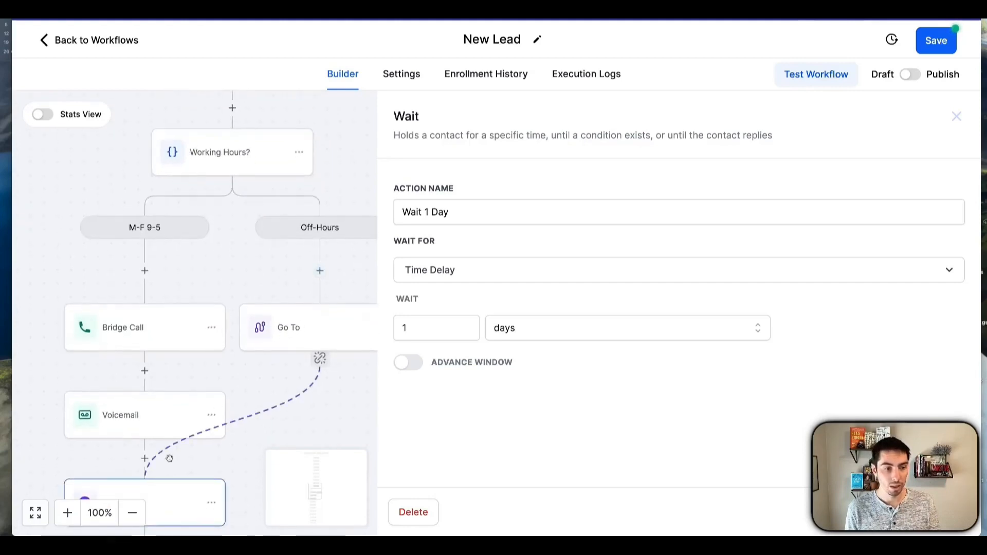
{"action": "scroll", "coordinate": [159, 411], "scroll_direction": "down", "scroll_amount": 5}
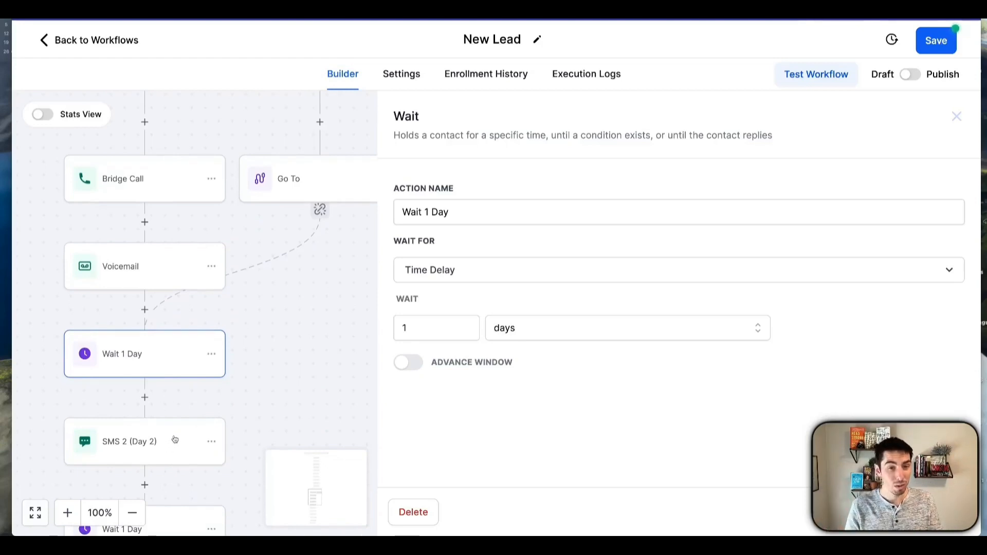
{"action": "scroll", "coordinate": [231, 252], "scroll_direction": "up", "scroll_amount": 10}
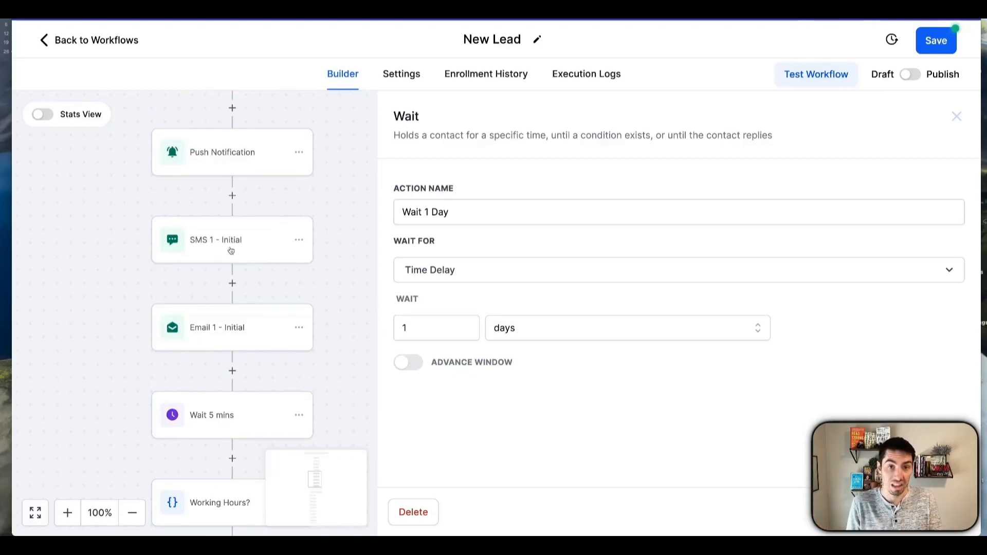
{"action": "scroll", "coordinate": [240, 234], "scroll_direction": "down", "scroll_amount": 4}
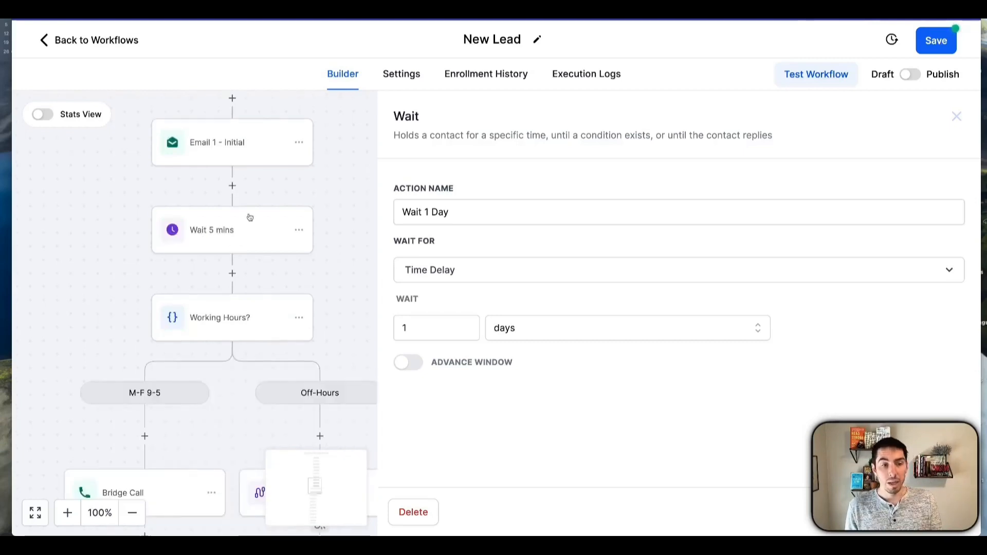
{"action": "scroll", "coordinate": [232, 334], "scroll_direction": "down", "scroll_amount": 1}
{"action": "scroll", "coordinate": [232, 334], "scroll_direction": "down", "scroll_amount": 3}
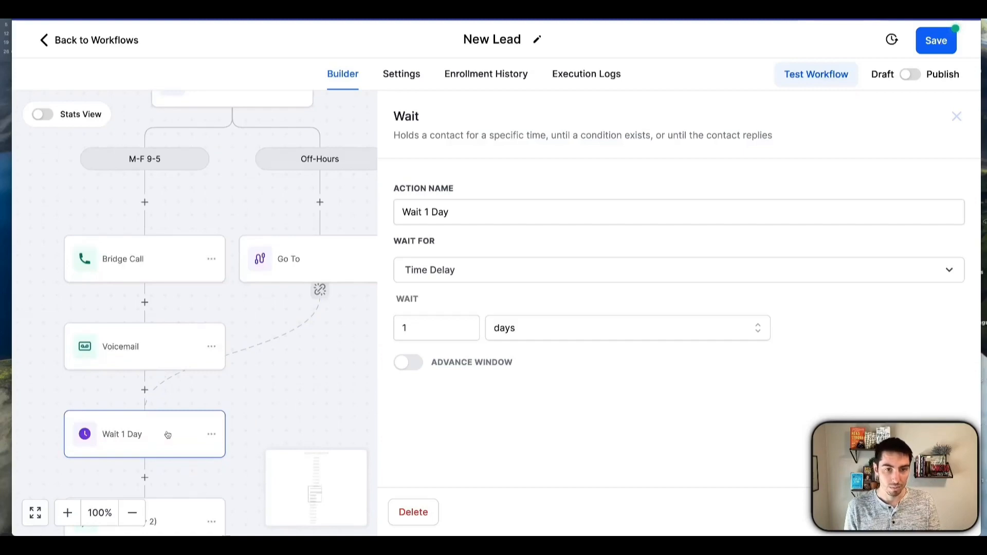
{"action": "scroll", "coordinate": [168, 435], "scroll_direction": "down", "scroll_amount": 4}
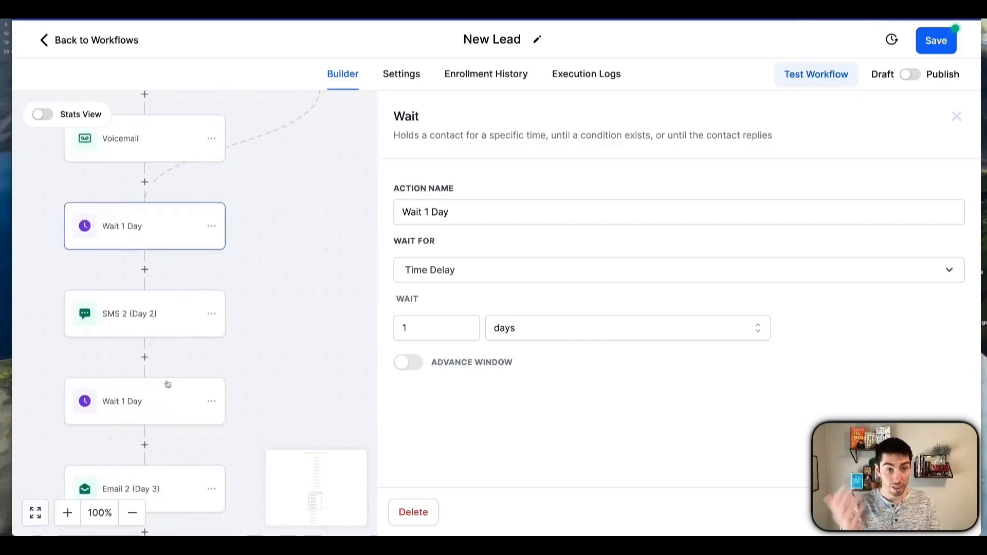
Enable the advance window on the Wait 1 Day after Voicemail, resuming Monday to Friday between 09:00 AM and 5:00 PM, and save the action.
{"action": "left_click", "coordinate": [414, 371]}
{"action": "scroll", "coordinate": [450, 355], "scroll_direction": "down", "scroll_amount": 2}
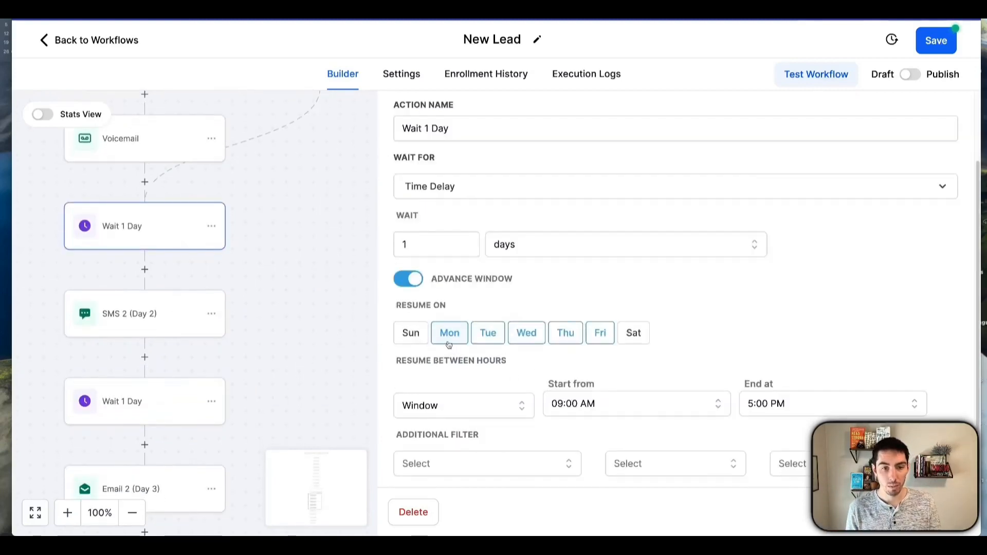
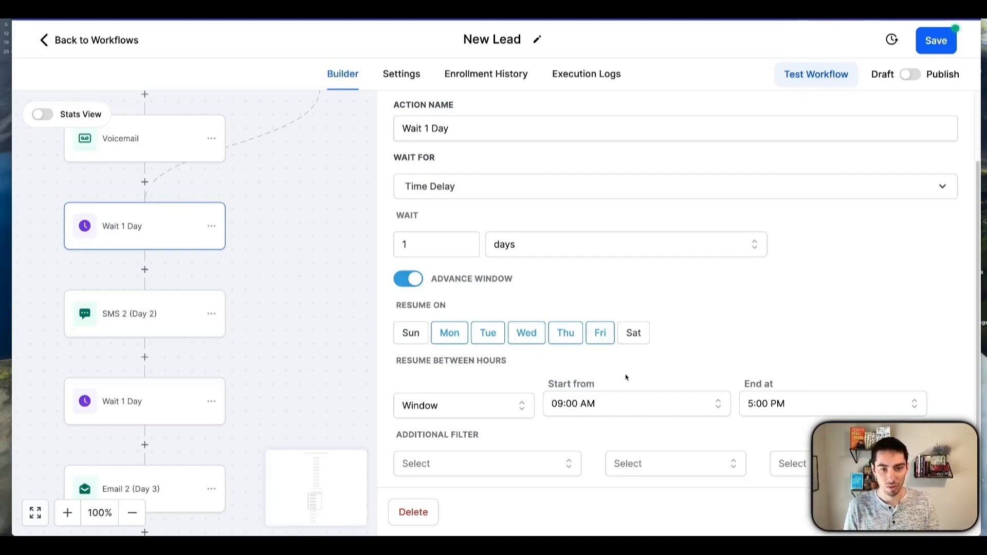
{"action": "left_click", "coordinate": [926, 512]}
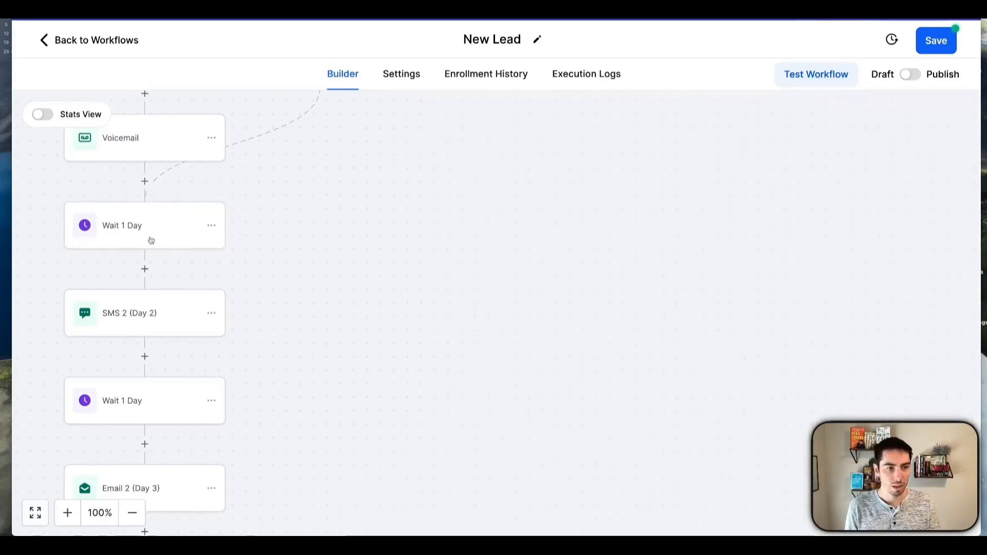
Rename the wait action after Voicemail as "Wait 1 Day (Window)" and save it.
{"action": "left_click_drag", "start_coordinate": [252, 254], "coordinate": [395, 257]}
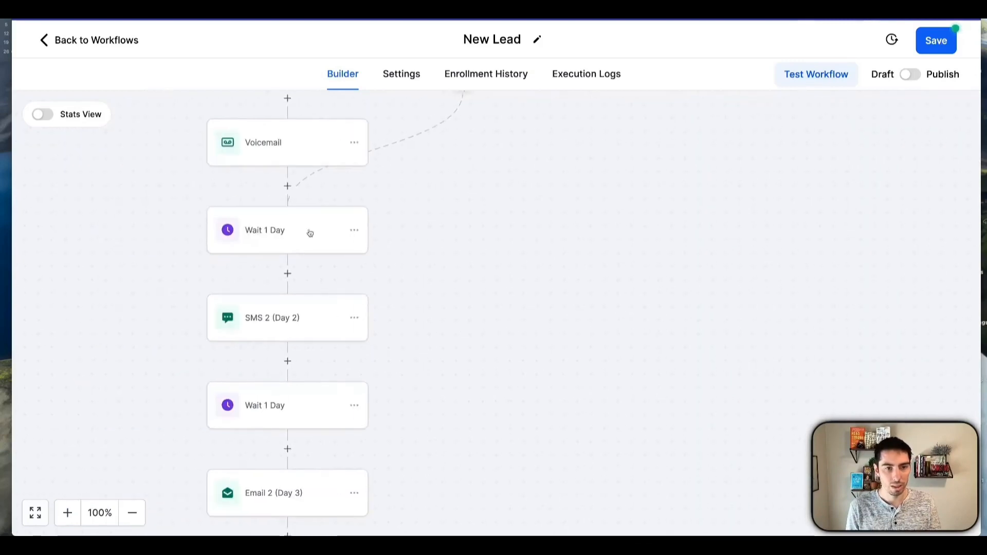
{"action": "left_click", "coordinate": [309, 230]}
{"action": "type", "text": "(Window)"}
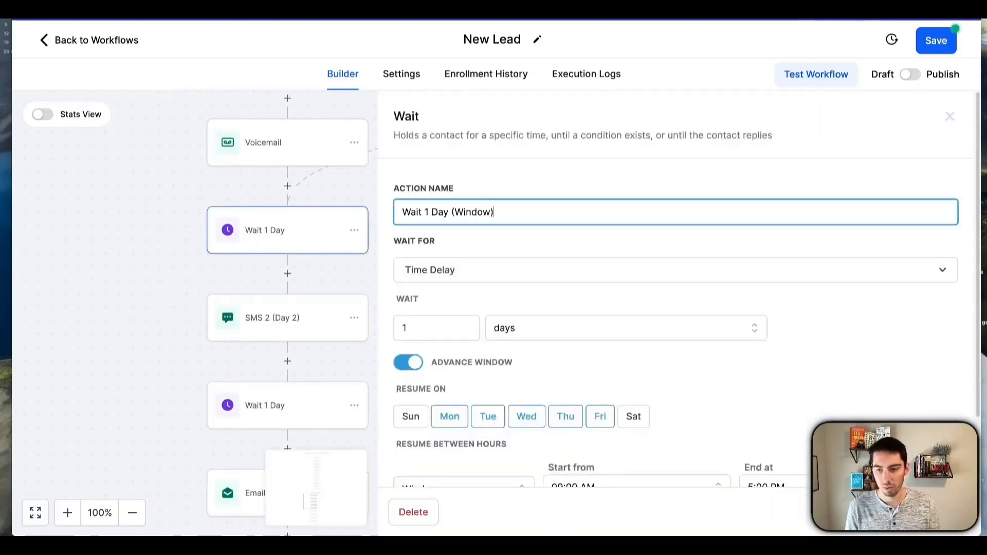
{"action": "left_click", "coordinate": [926, 512]}
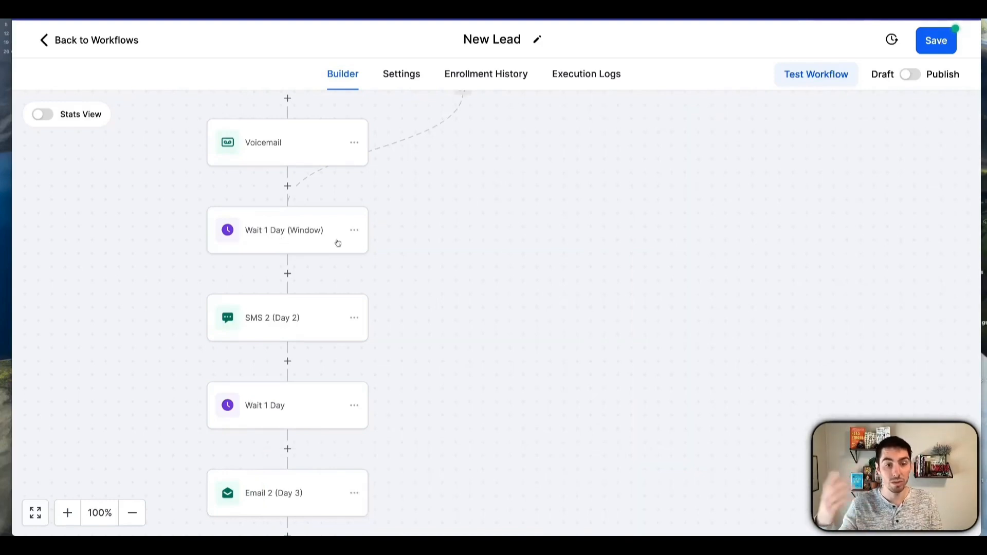
Examine the delay settings of the wait after SMS 2 (Day 2) and review the sequence from its end back to the initial notifications.
{"action": "scroll", "coordinate": [316, 261], "scroll_direction": "down", "scroll_amount": 2}
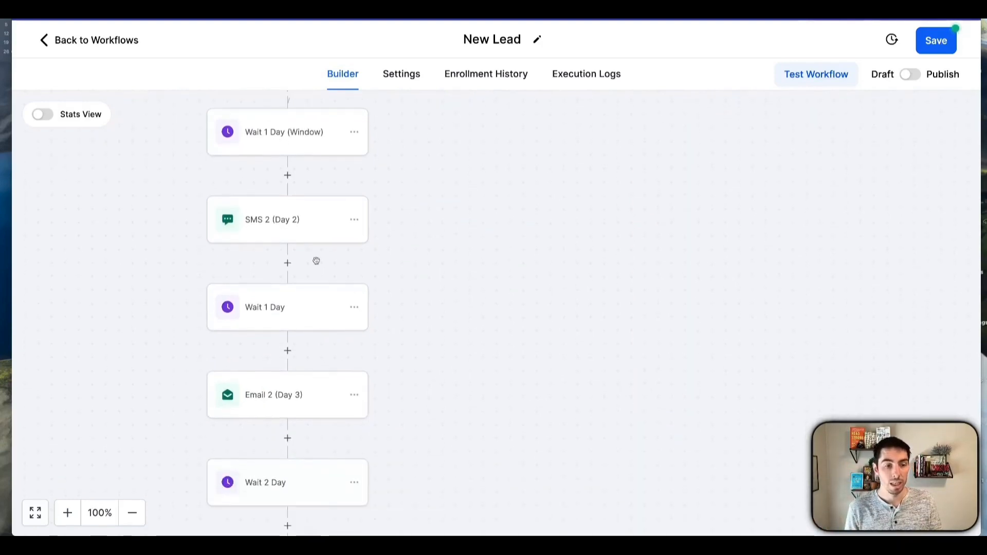
{"action": "left_click", "coordinate": [290, 316]}
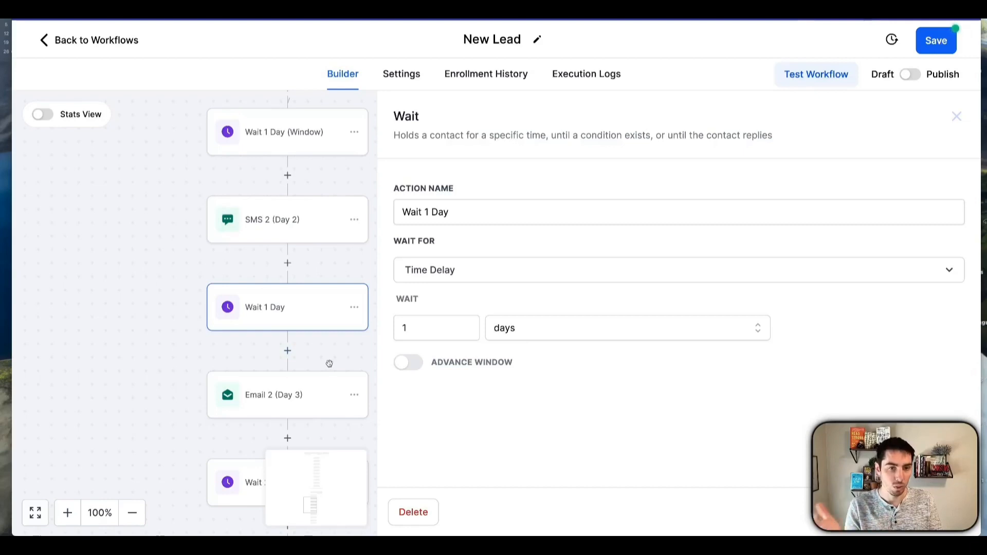
{"action": "left_click", "coordinate": [927, 512]}
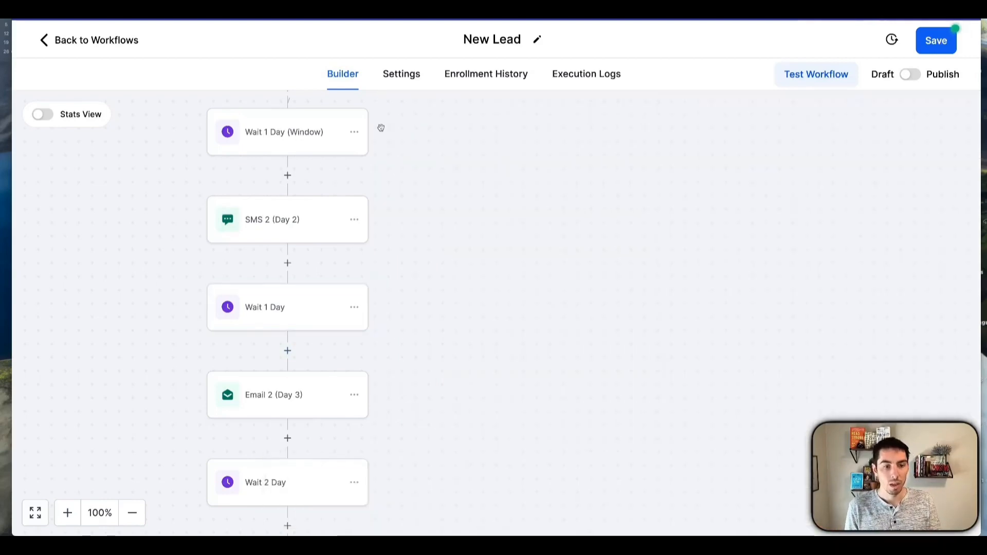
{"action": "scroll", "coordinate": [395, 372], "scroll_direction": "up", "scroll_amount": 4}
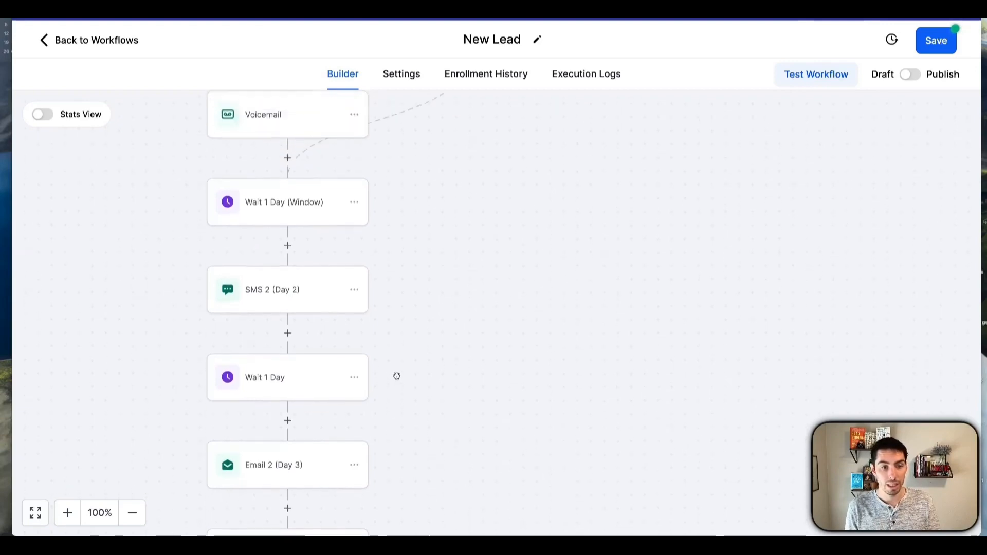
{"action": "scroll", "coordinate": [394, 369], "scroll_direction": "down", "scroll_amount": 10}
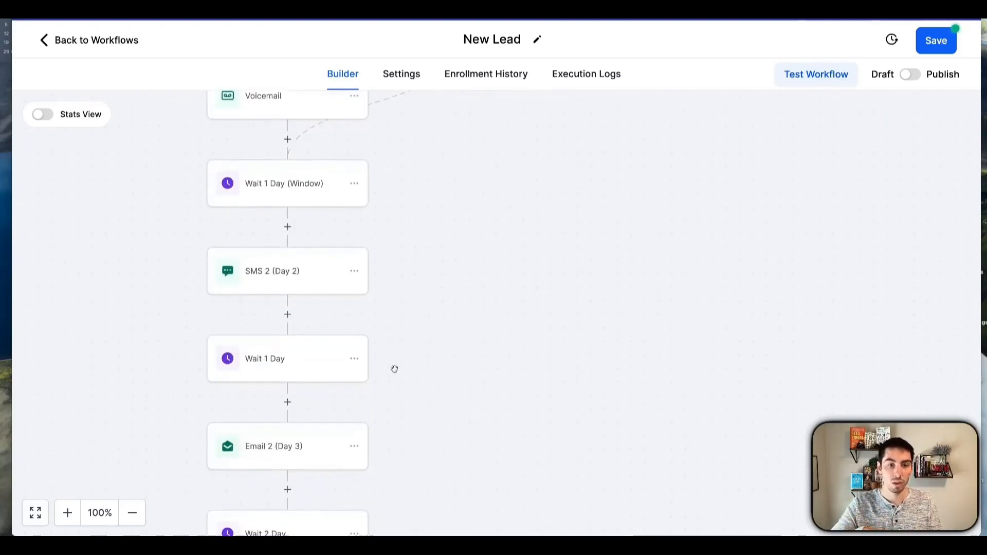
{"action": "scroll", "coordinate": [393, 366], "scroll_direction": "down", "scroll_amount": 3}
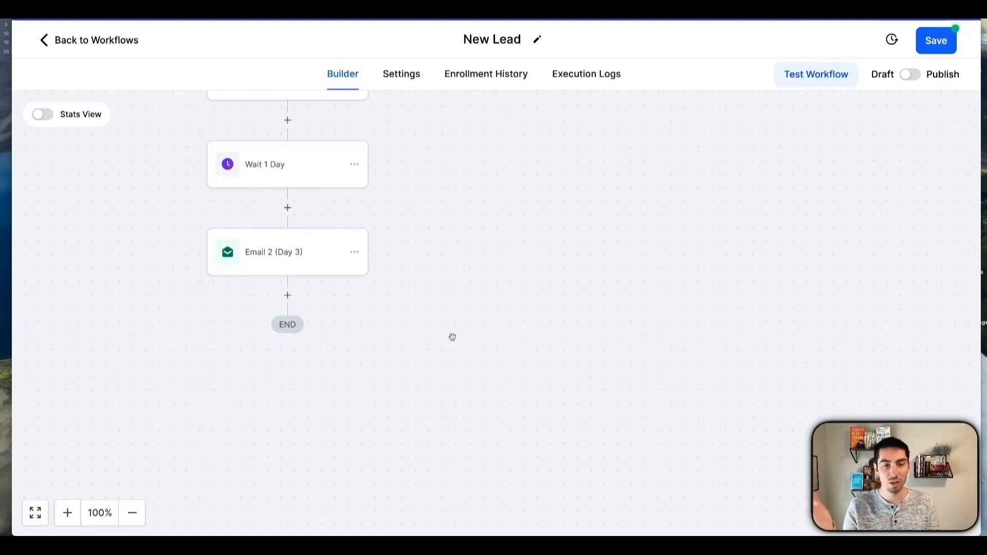
{"action": "scroll", "coordinate": [449, 316], "scroll_direction": "up", "scroll_amount": 5}
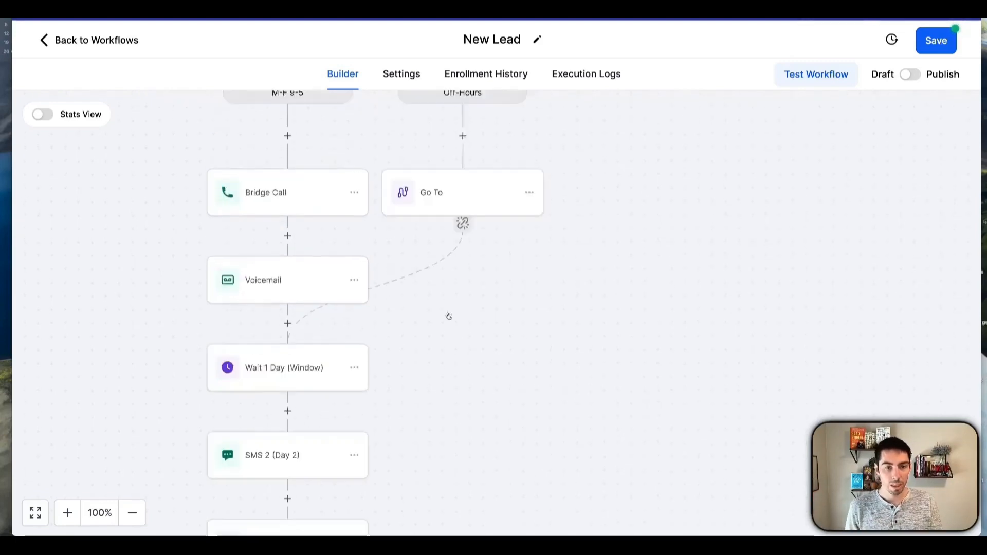
{"action": "scroll", "coordinate": [449, 316], "scroll_direction": "up", "scroll_amount": 4}
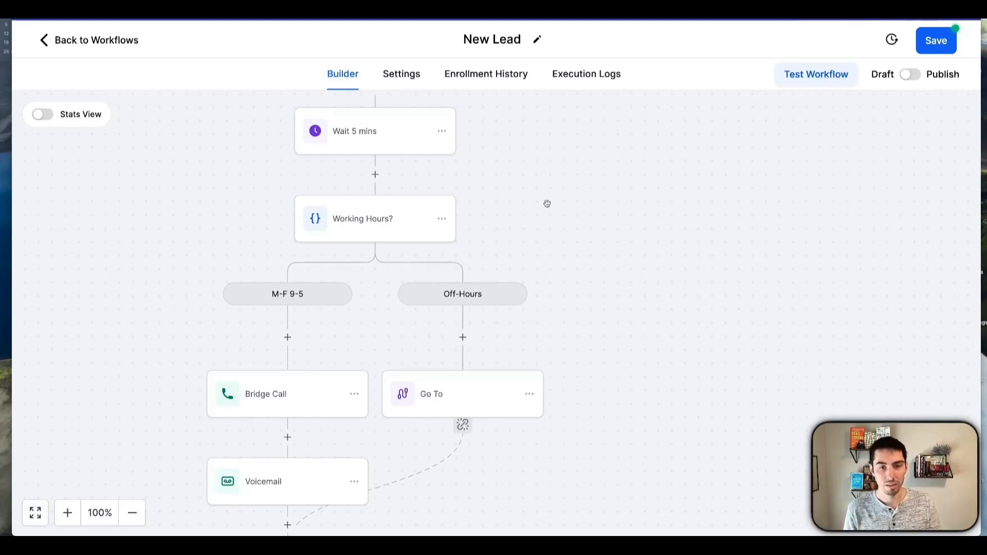
{"action": "scroll", "coordinate": [536, 232], "scroll_direction": "up", "scroll_amount": 1}
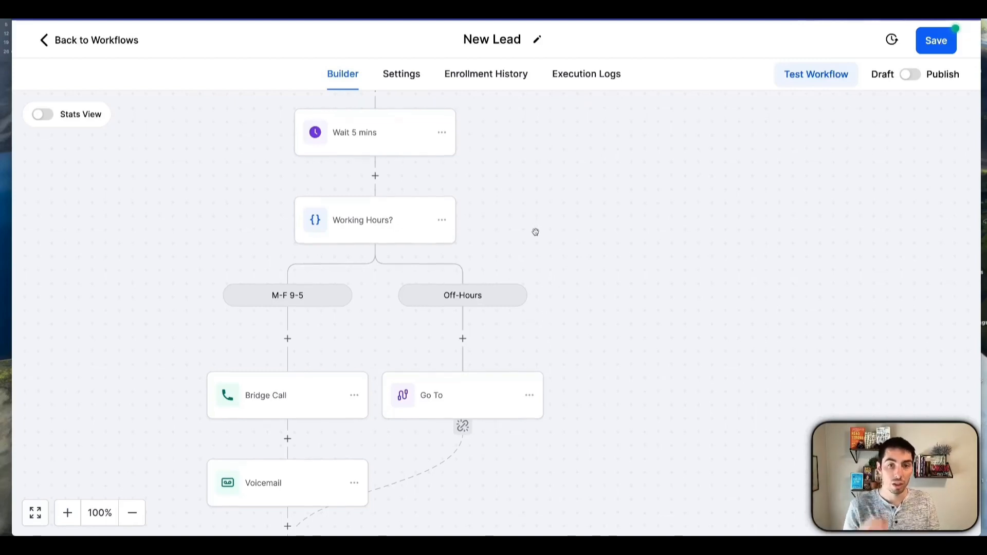
{"action": "scroll", "coordinate": [536, 232], "scroll_direction": "up", "scroll_amount": 7}
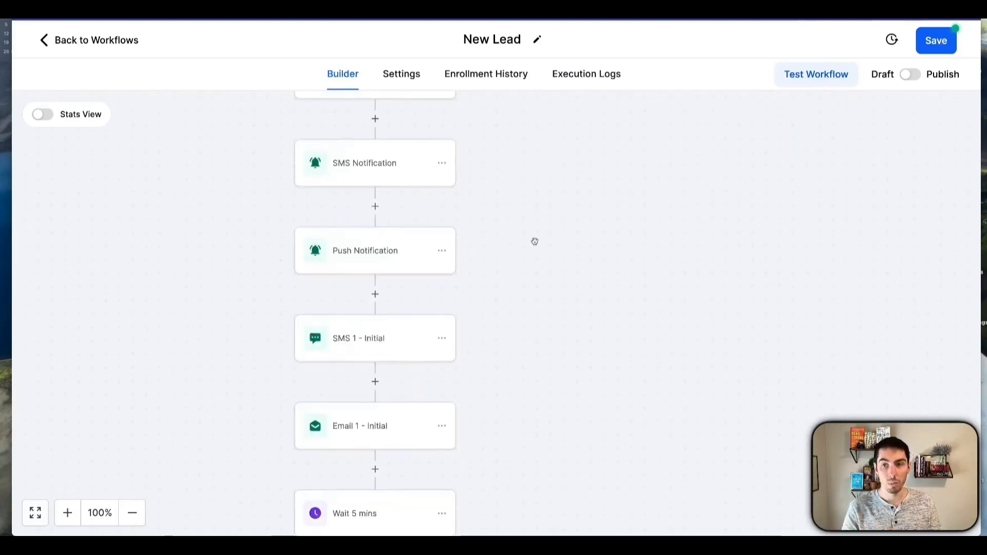
Return to the triggers of the New Lead workflow and save the workflow.
{"action": "scroll", "coordinate": [535, 242], "scroll_direction": "up", "scroll_amount": 8}
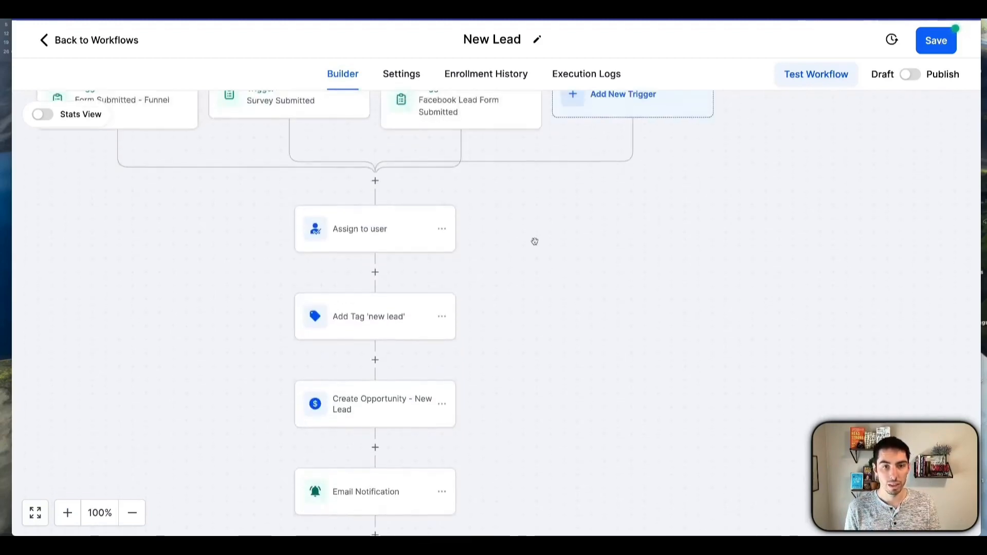
{"action": "scroll", "coordinate": [535, 241], "scroll_direction": "up", "scroll_amount": 1}
{"action": "scroll", "coordinate": [535, 241], "scroll_direction": "left", "scroll_amount": 2}
{"action": "left_click", "coordinate": [937, 43]}
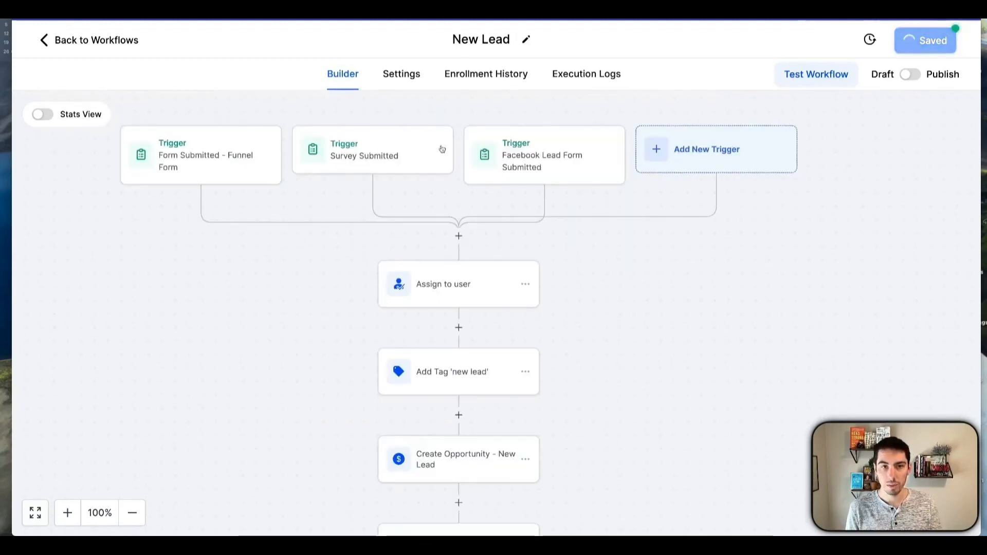
Enable Allow re-entry and Stop on response in the contact section of the workflow settings.
{"action": "left_click", "coordinate": [410, 74]}
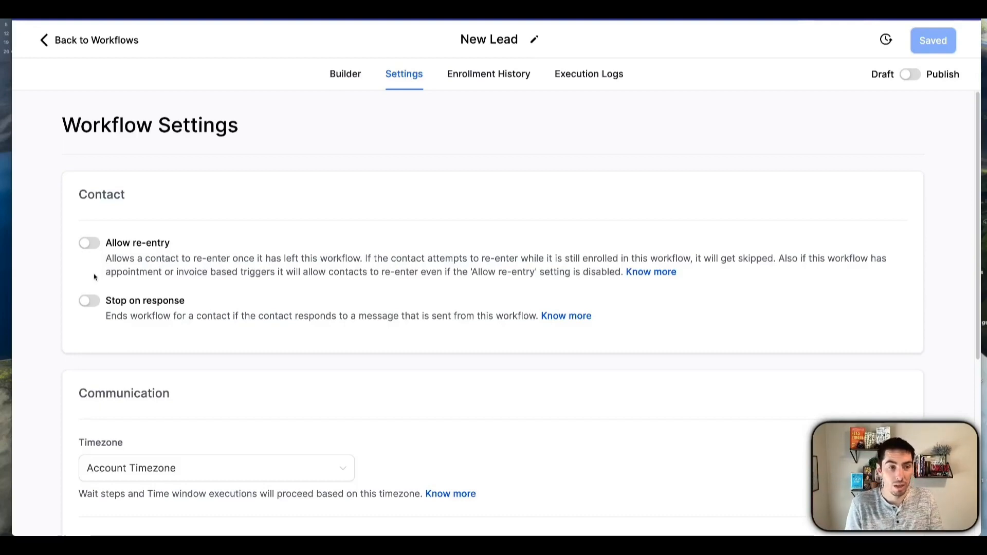
{"action": "left_click", "coordinate": [94, 246]}
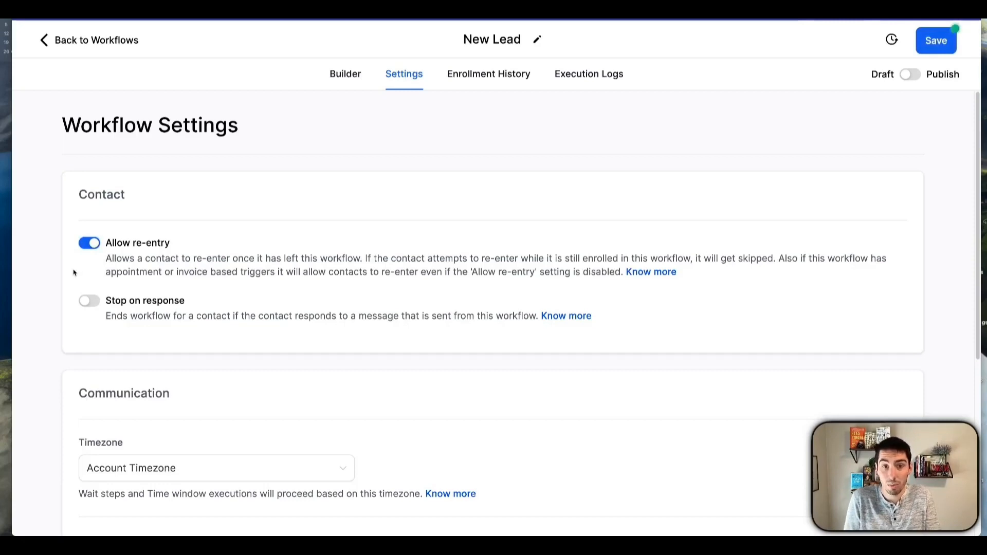
{"action": "left_click", "coordinate": [95, 304]}
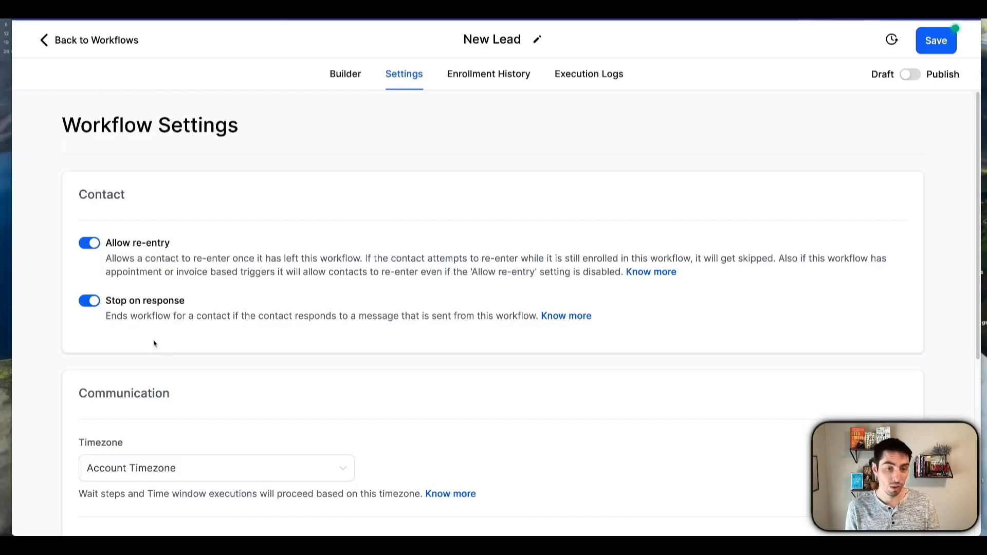
Switch Stop on response off and on again in the contact settings.
{"action": "left_click_drag", "start_coordinate": [106, 301], "coordinate": [195, 306]}
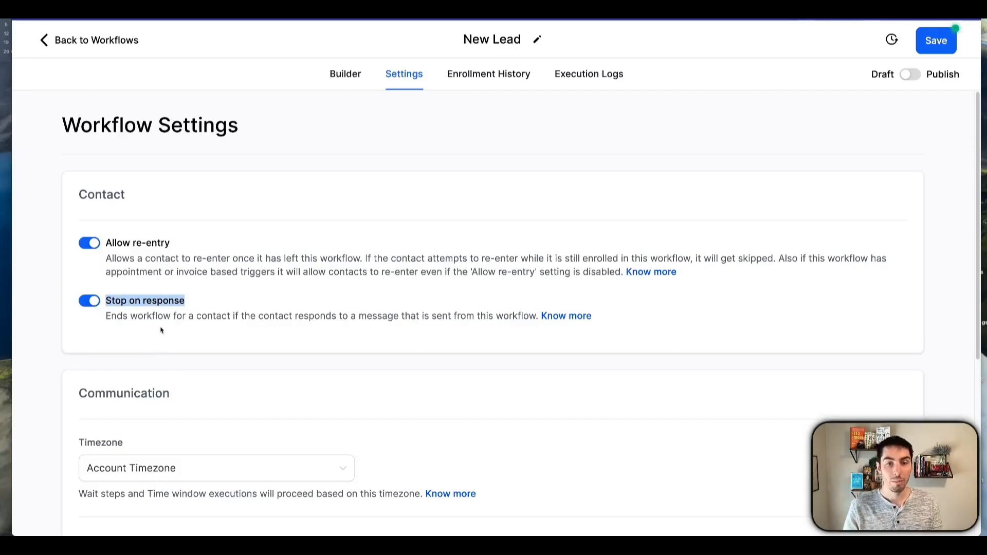
{"action": "left_click", "coordinate": [90, 302]}
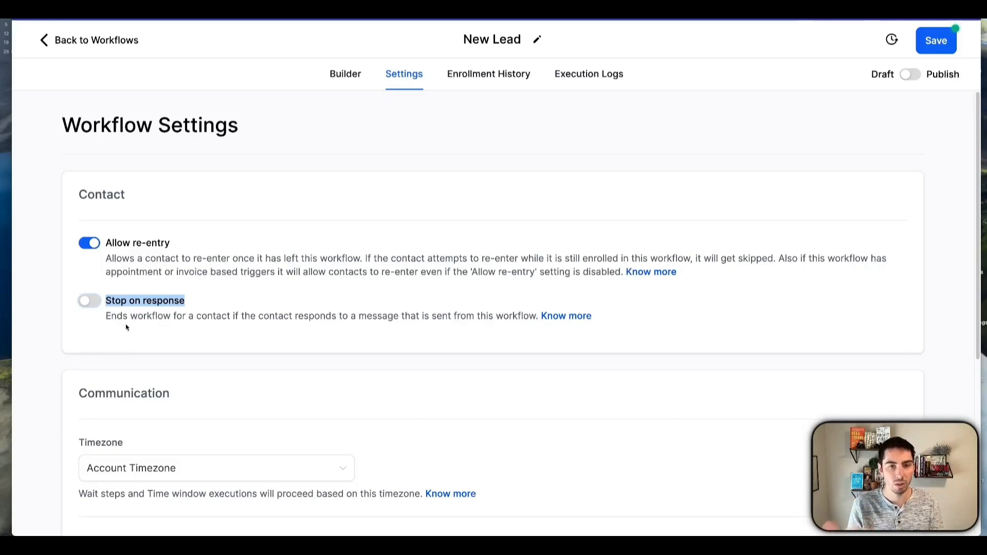
{"action": "left_click", "coordinate": [95, 304]}
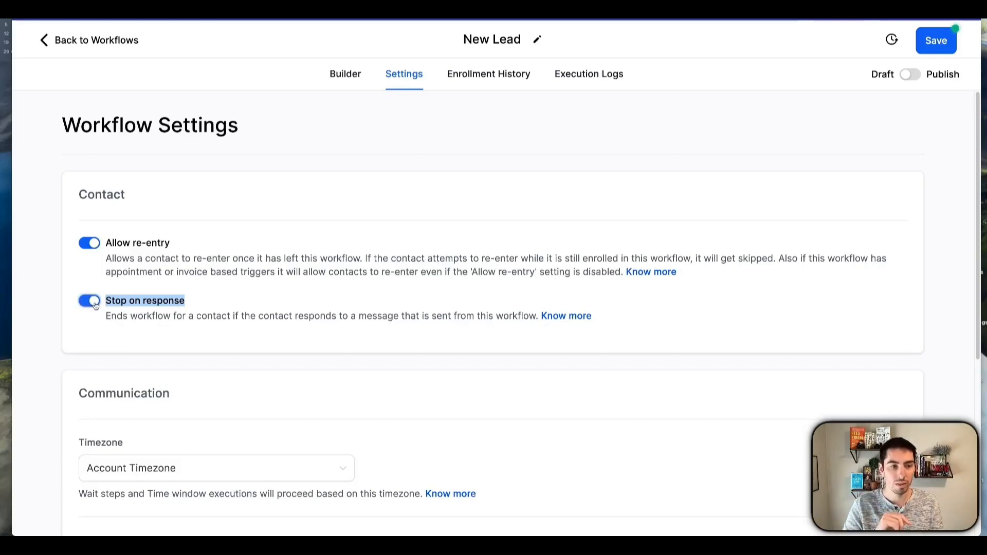
{"action": "left_click", "coordinate": [94, 305]}
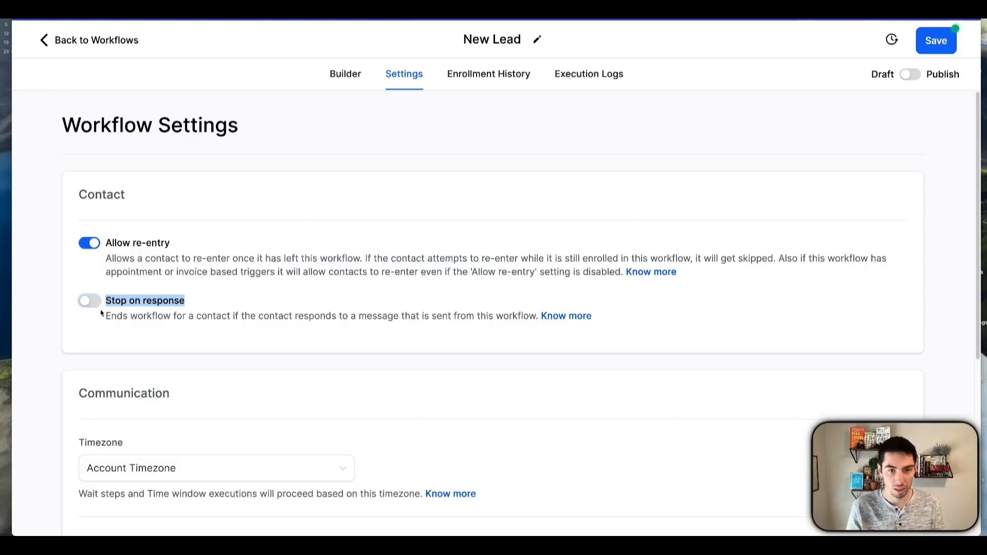
{"action": "left_click", "coordinate": [118, 343]}
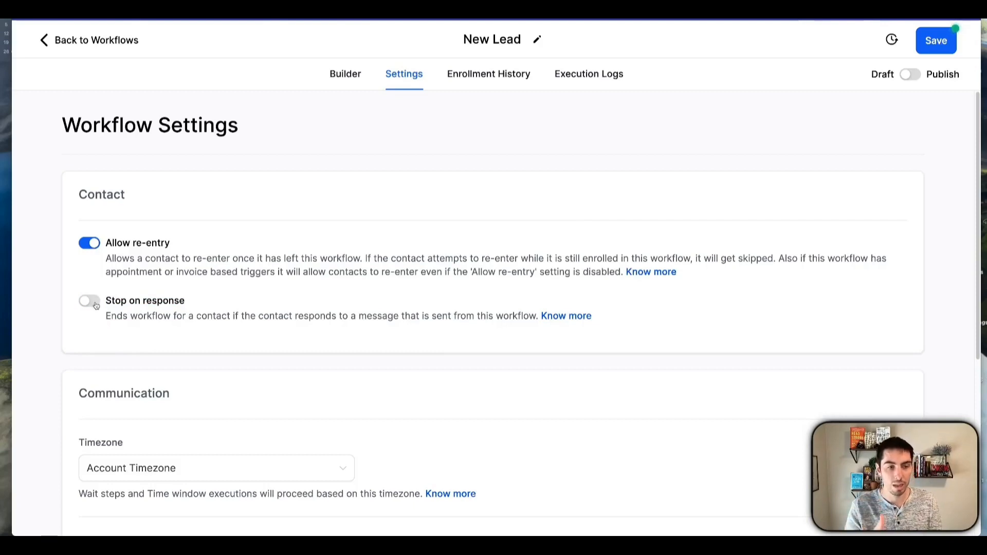
{"action": "left_click", "coordinate": [95, 304]}
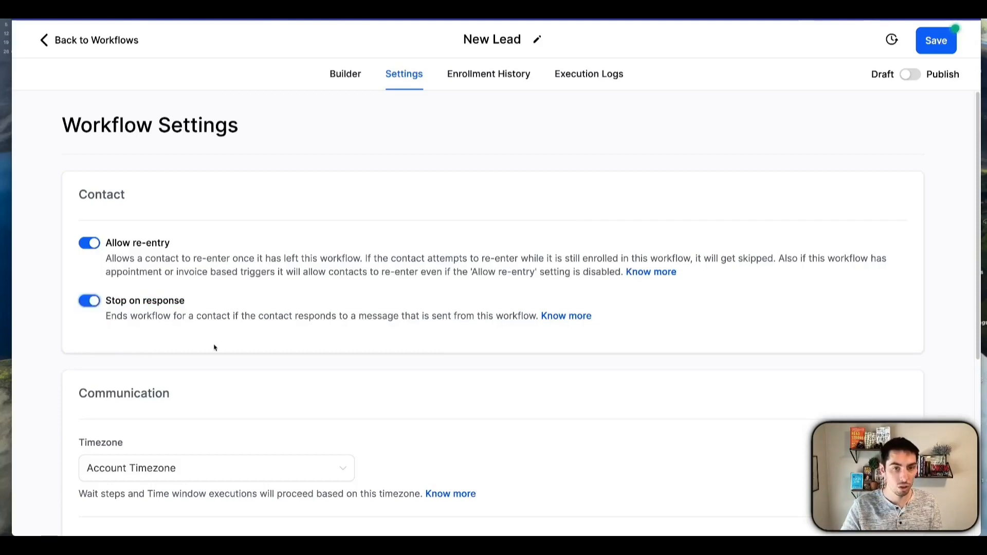
Enable Mark as read for the workflow's conversations and examine the empty default sender details.
{"action": "scroll", "coordinate": [216, 355], "scroll_direction": "down", "scroll_amount": 5}
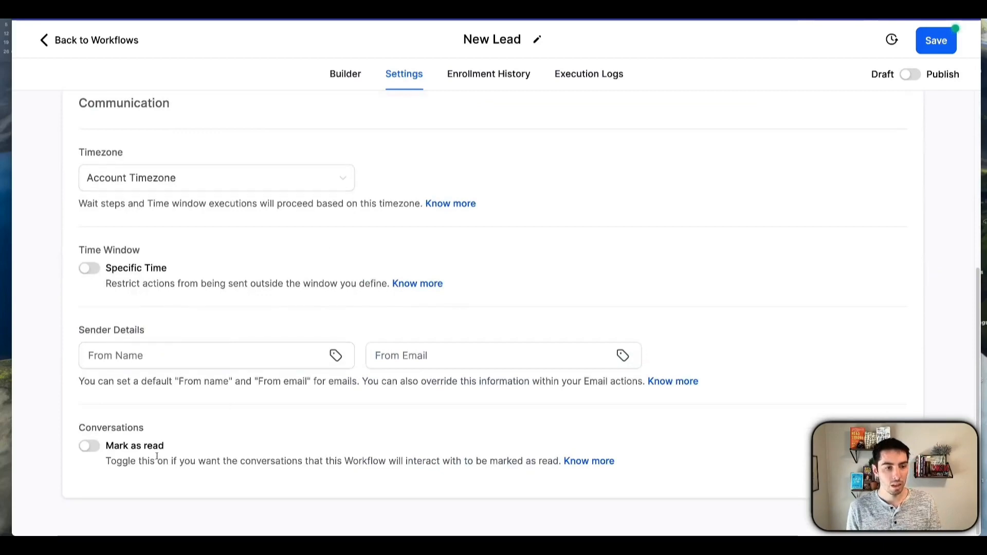
{"action": "left_click", "coordinate": [89, 447]}
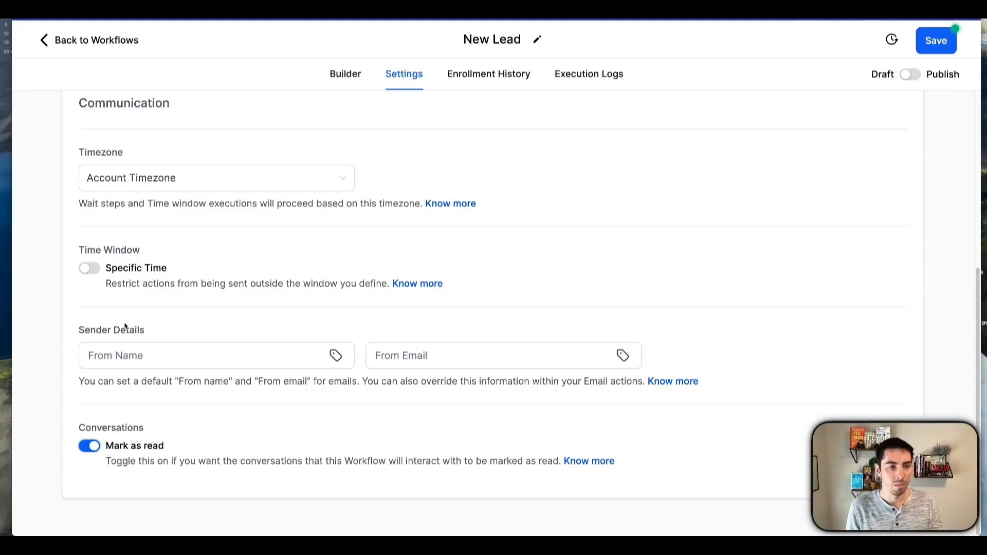
{"action": "left_click_drag", "start_coordinate": [79, 331], "coordinate": [176, 337]}
{"action": "left_click", "coordinate": [131, 361]}
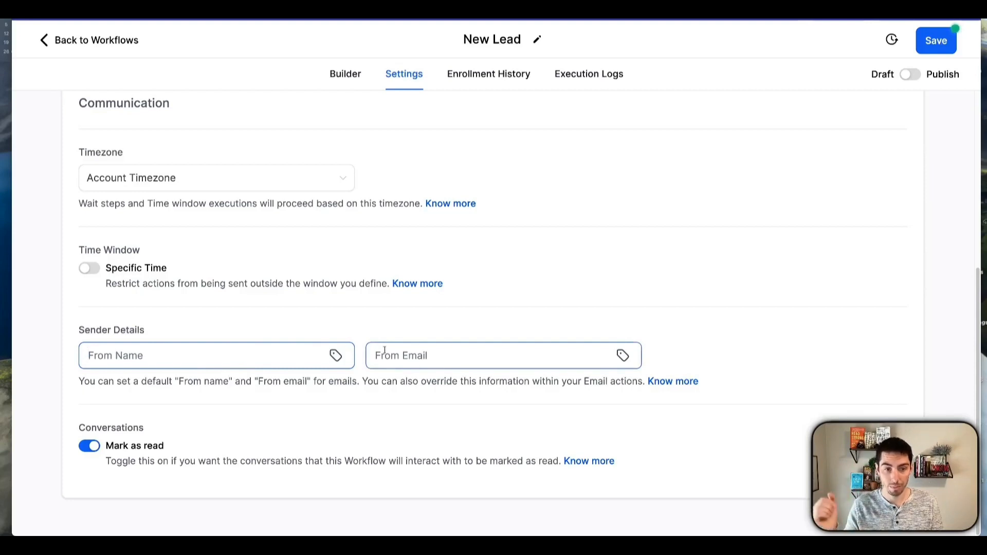
Examine the From Name and From Email fields of the Email 1 - Initial action.
{"action": "left_click", "coordinate": [345, 74]}
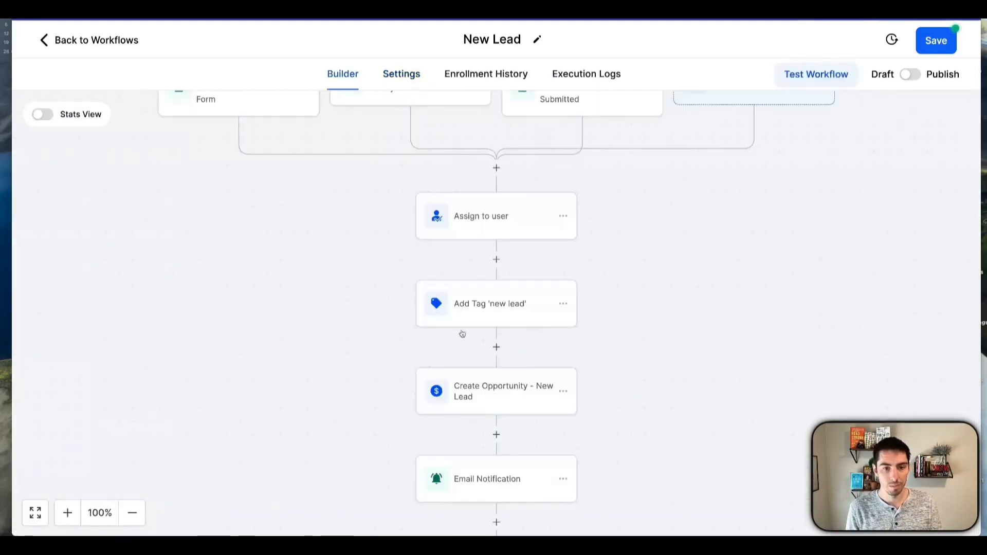
{"action": "scroll", "coordinate": [414, 357], "scroll_direction": "down", "scroll_amount": 9}
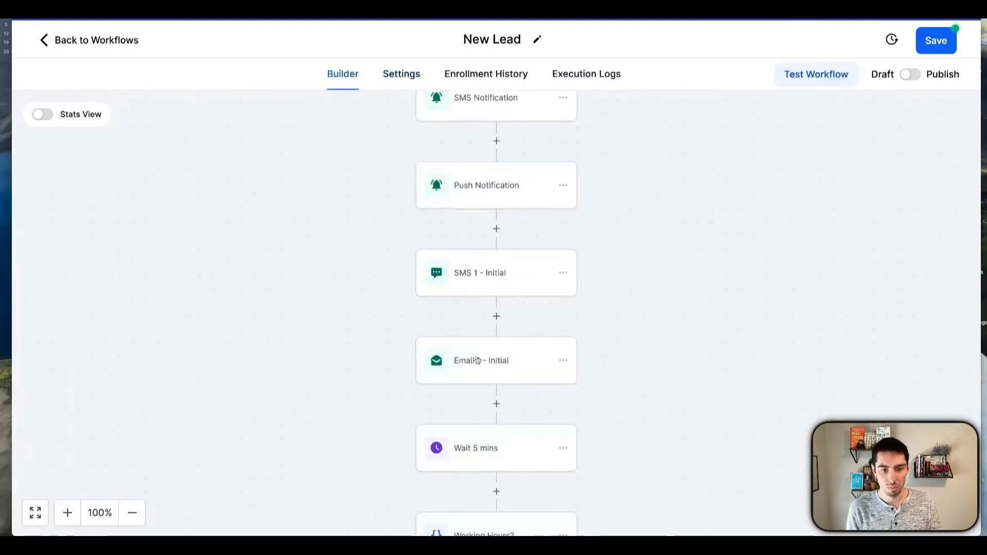
{"action": "left_click", "coordinate": [529, 375]}
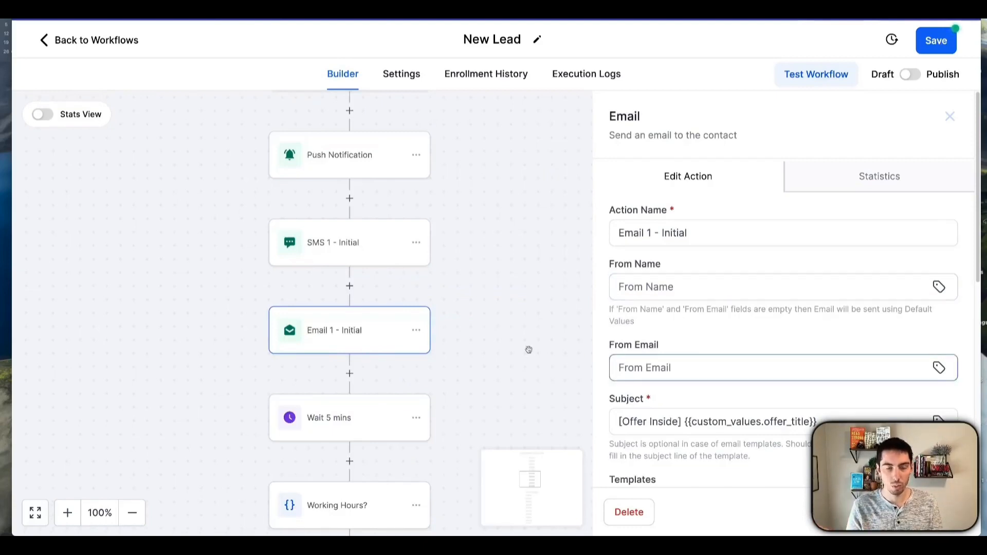
Set the default sender name in the workflow settings to the From Name custom value.
{"action": "left_click", "coordinate": [402, 73]}
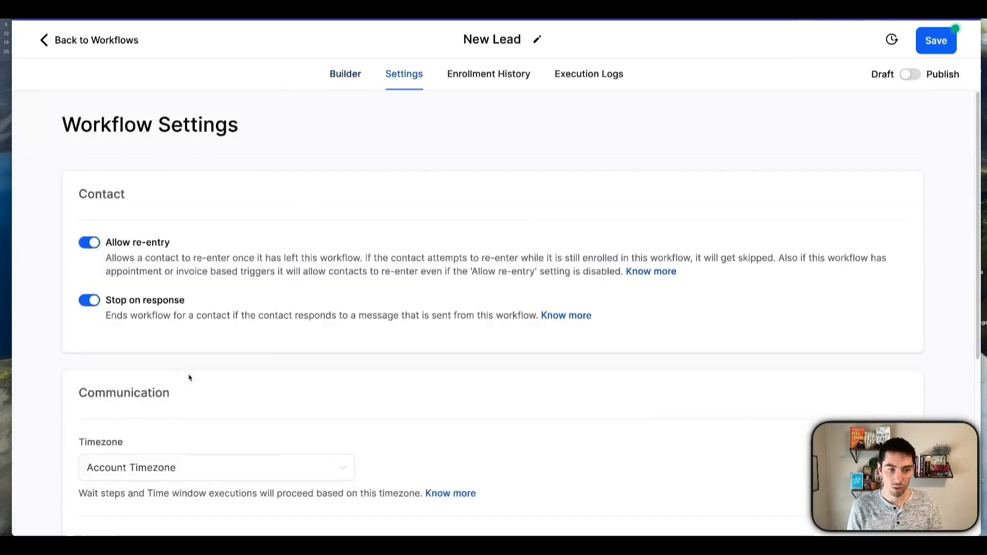
{"action": "scroll", "coordinate": [190, 378], "scroll_direction": "down", "scroll_amount": 5}
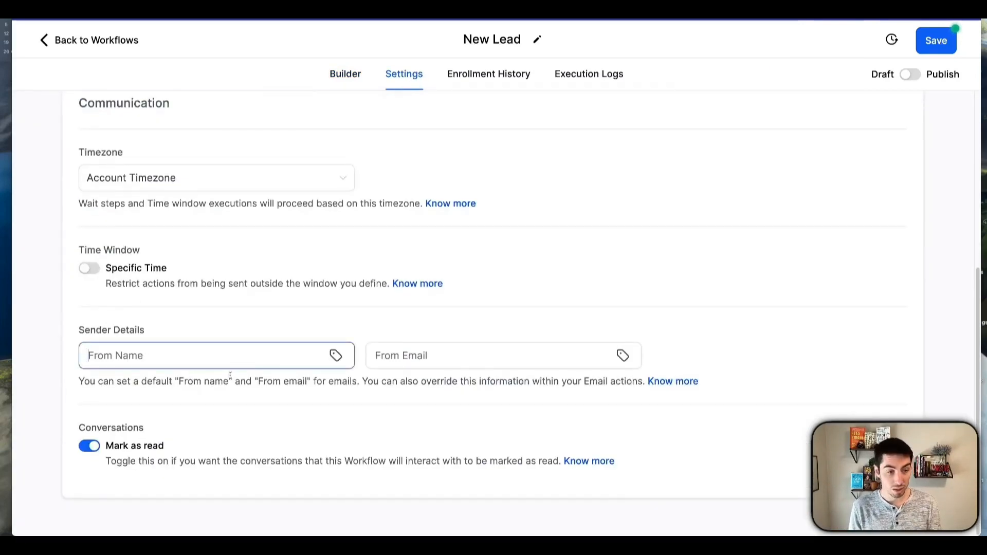
{"action": "type", "text": "Aaron"}
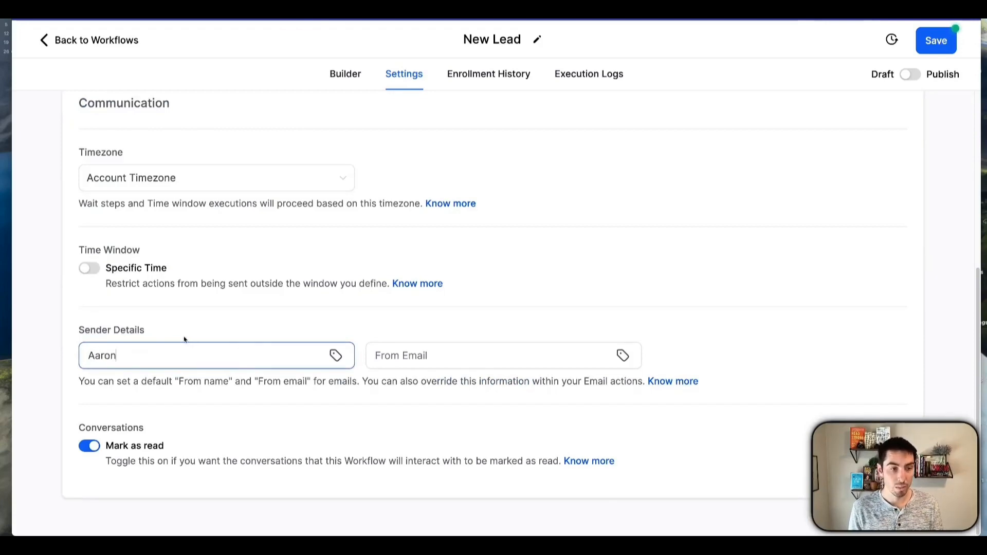
{"action": "key", "text": "alt+BackSpace"}
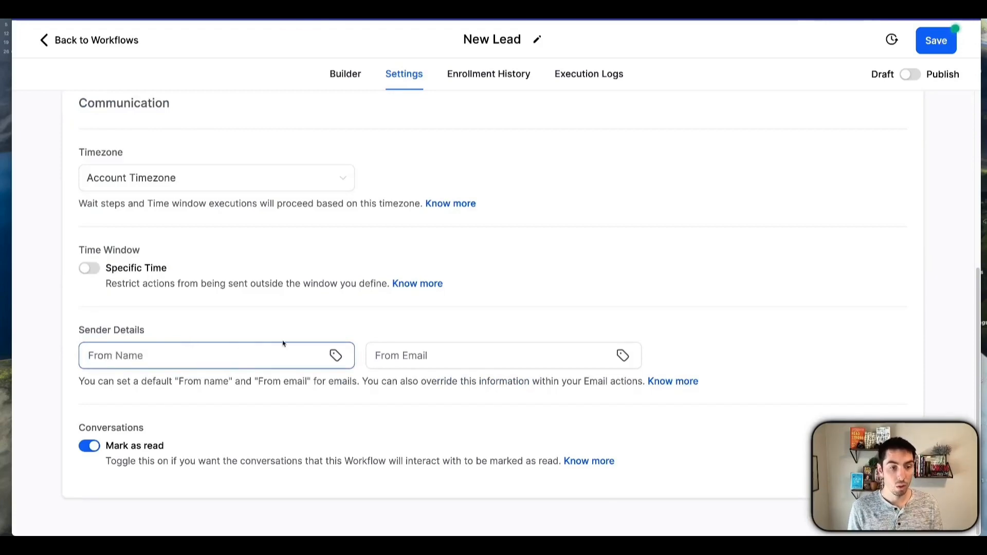
{"action": "left_click", "coordinate": [336, 356]}
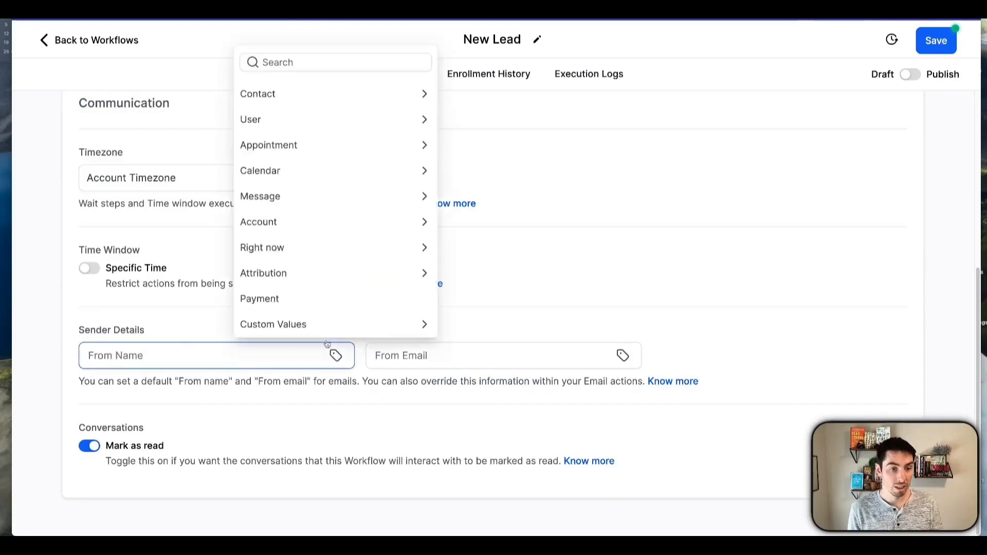
{"action": "left_click", "coordinate": [263, 325]}
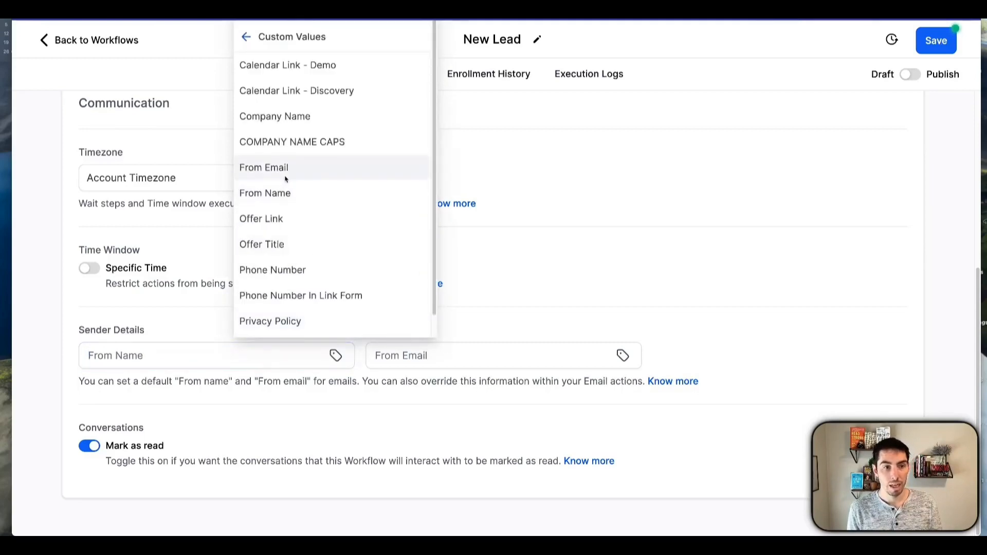
{"action": "left_click", "coordinate": [262, 193]}
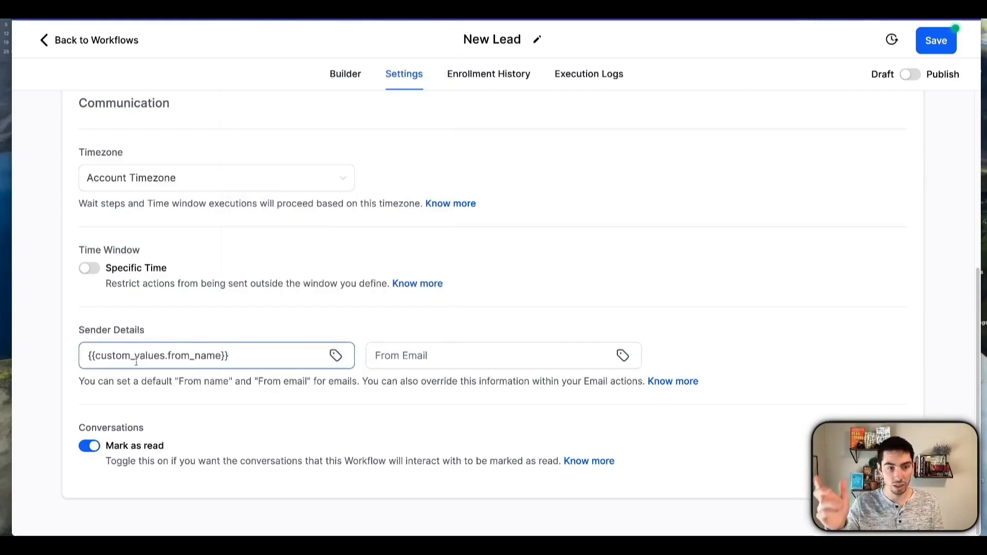
Set the default sender e-mail in the workflow settings to the From Email custom value.
{"action": "left_click", "coordinate": [446, 355]}
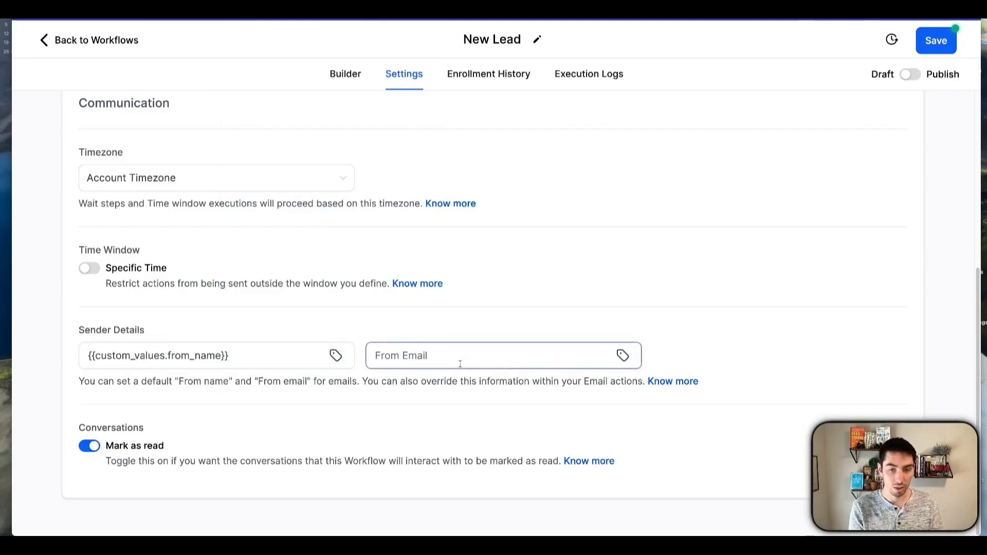
{"action": "left_click", "coordinate": [624, 355]}
{"action": "left_click", "coordinate": [570, 324]}
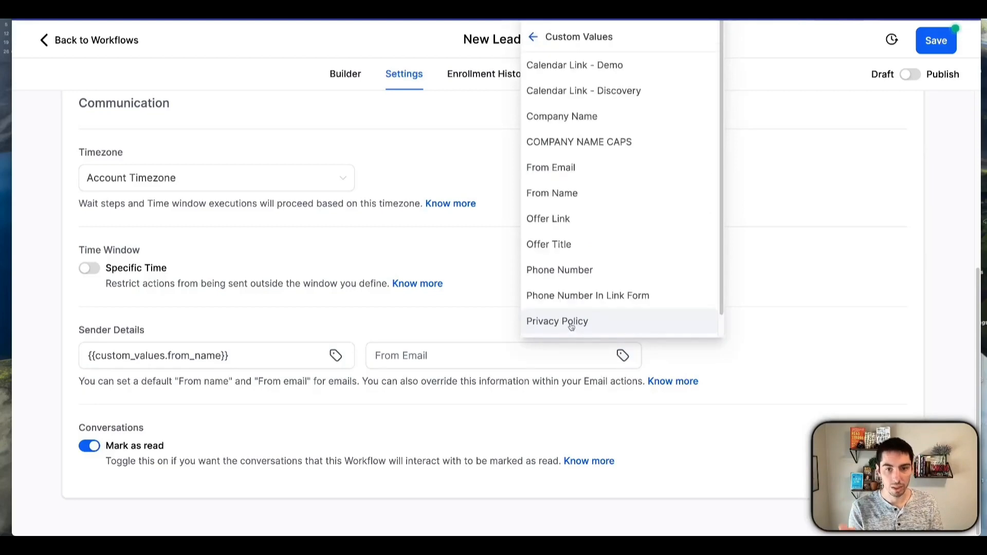
{"action": "left_click", "coordinate": [553, 169]}
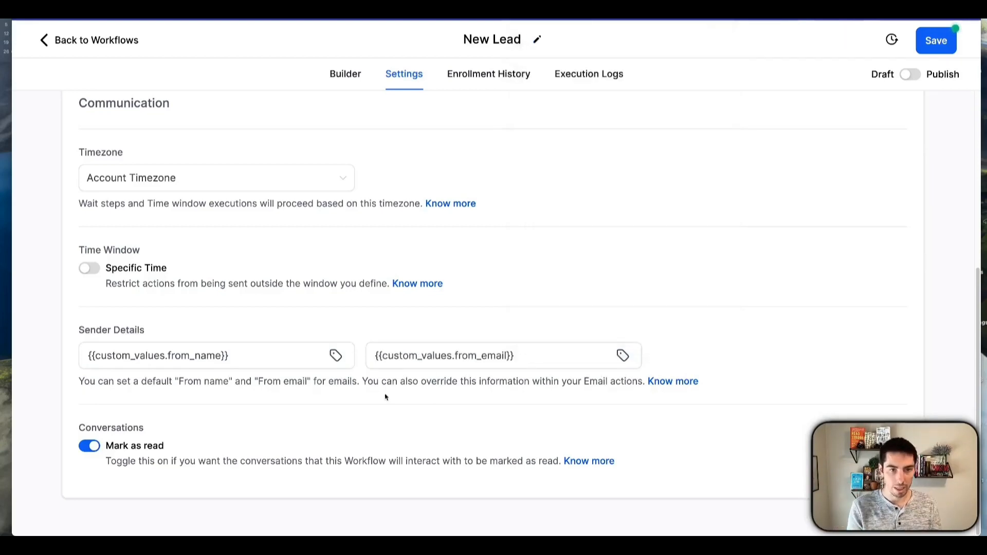
Set the From Name of the Email 1 - Initial action in the workflow builder to Automated.
{"action": "left_click", "coordinate": [346, 73]}
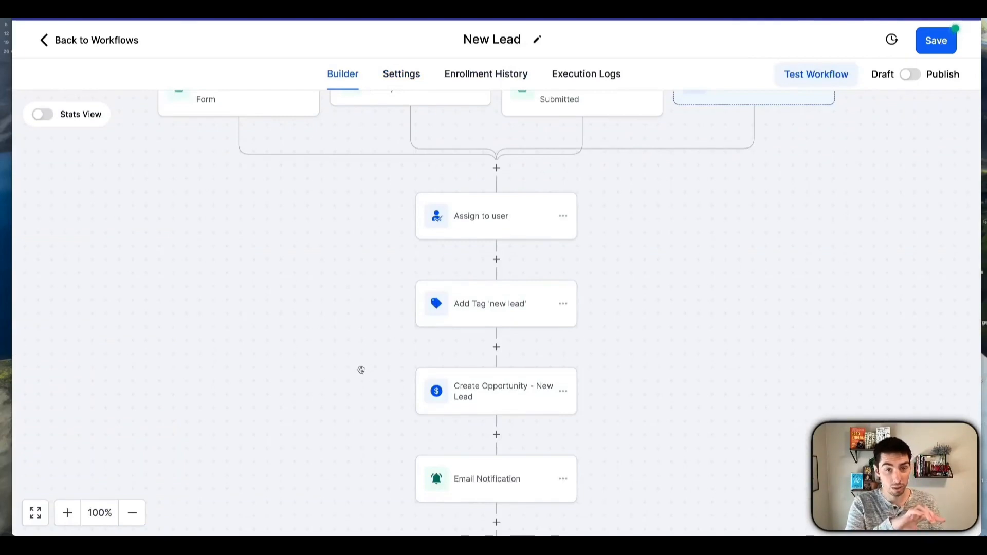
{"action": "scroll", "coordinate": [347, 400], "scroll_direction": "down", "scroll_amount": 5}
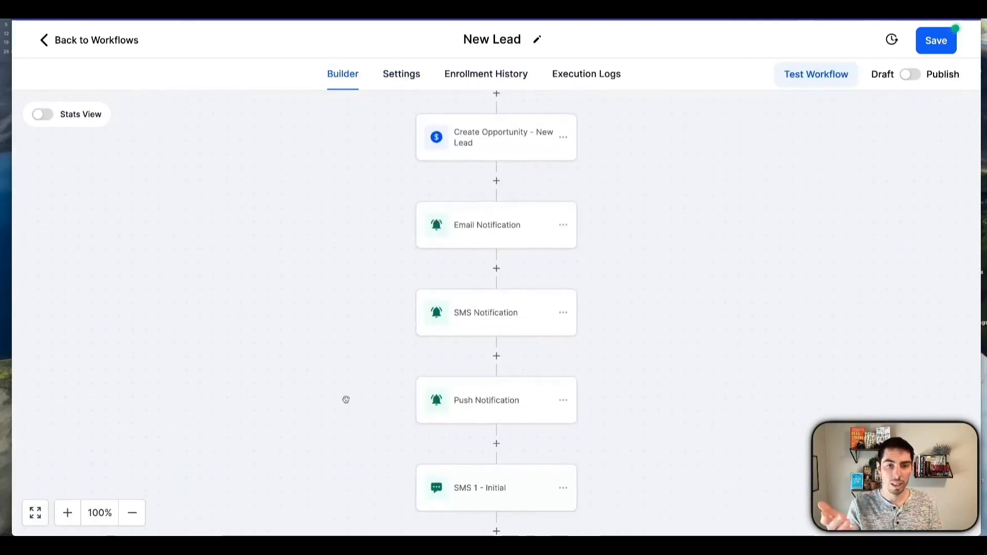
{"action": "scroll", "coordinate": [346, 399], "scroll_direction": "down", "scroll_amount": 6}
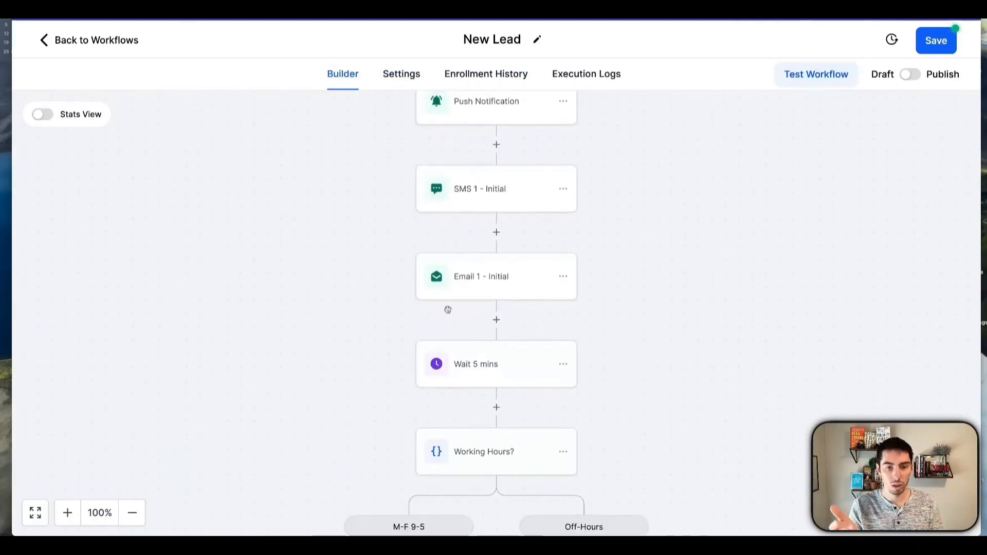
{"action": "scroll", "coordinate": [448, 309], "scroll_direction": "up", "scroll_amount": 1}
{"action": "left_click", "coordinate": [471, 293]}
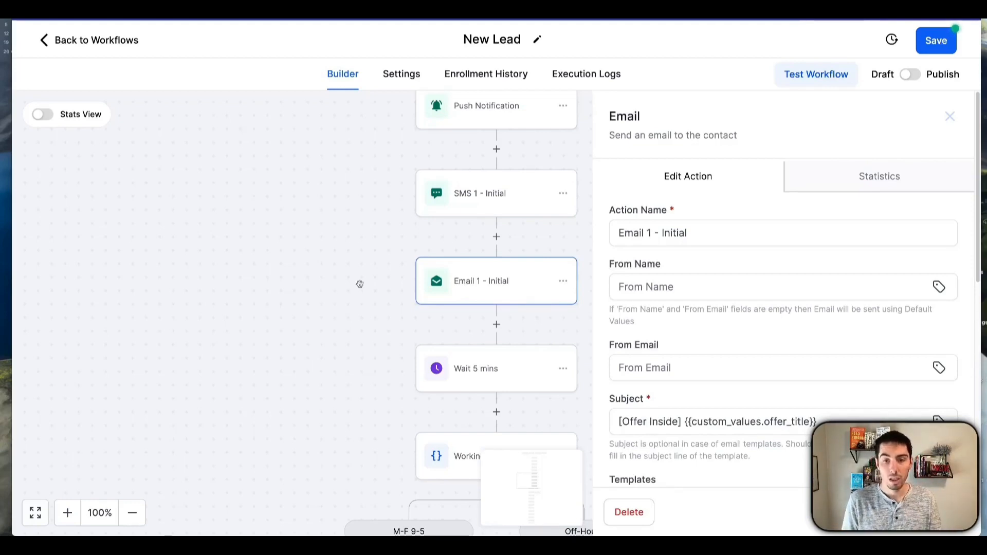
{"action": "left_click", "coordinate": [658, 287]}
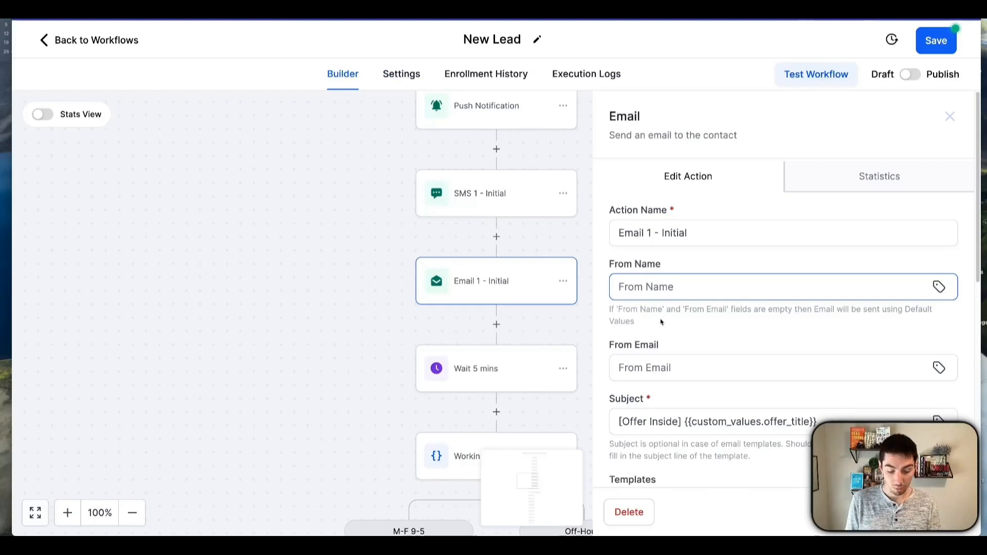
{"action": "type", "text": "Automated"}
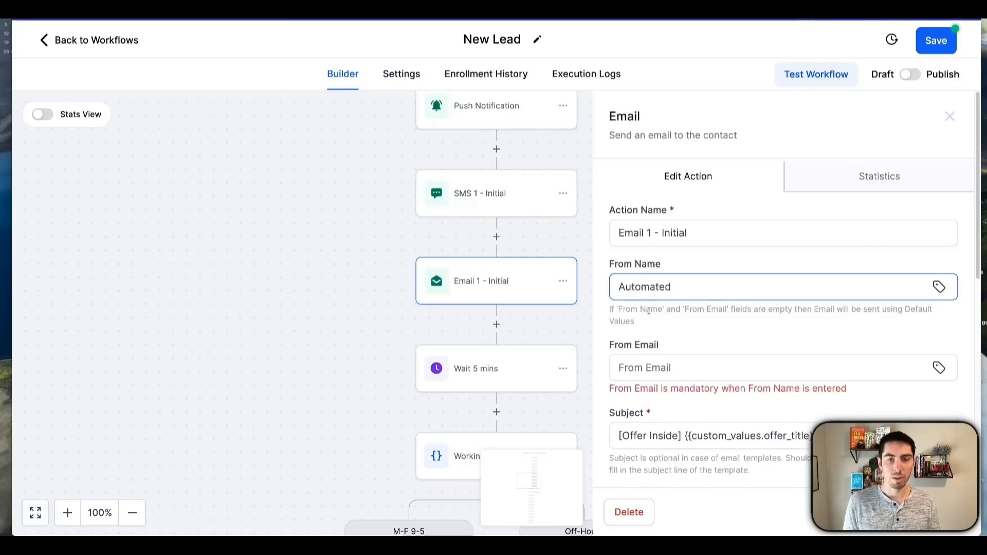
Enter the company's info e-mail address as the From Email of the Email 1 - Initial action and close the action.
{"action": "left_click", "coordinate": [671, 367]}
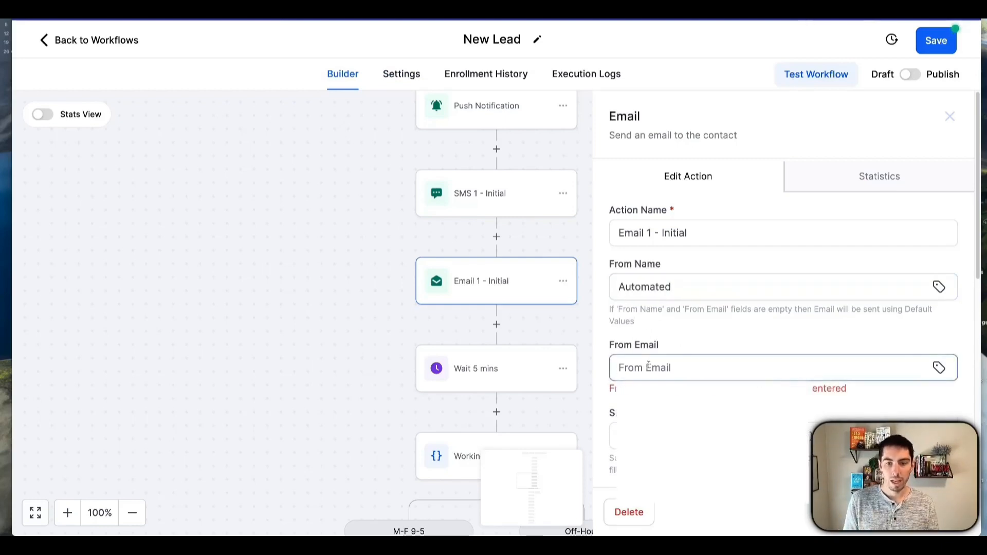
{"action": "type", "text": "info"}
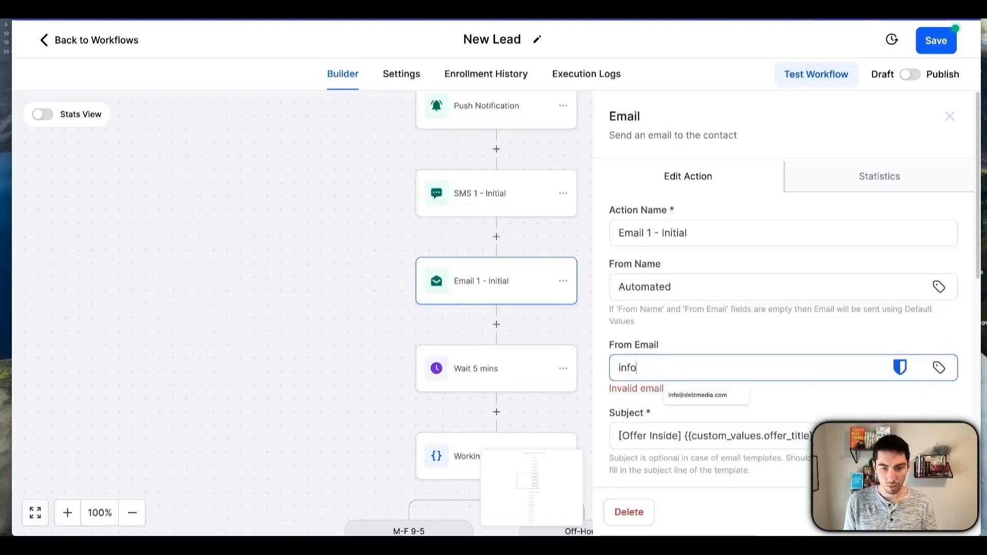
{"action": "type", "text": "@you"}
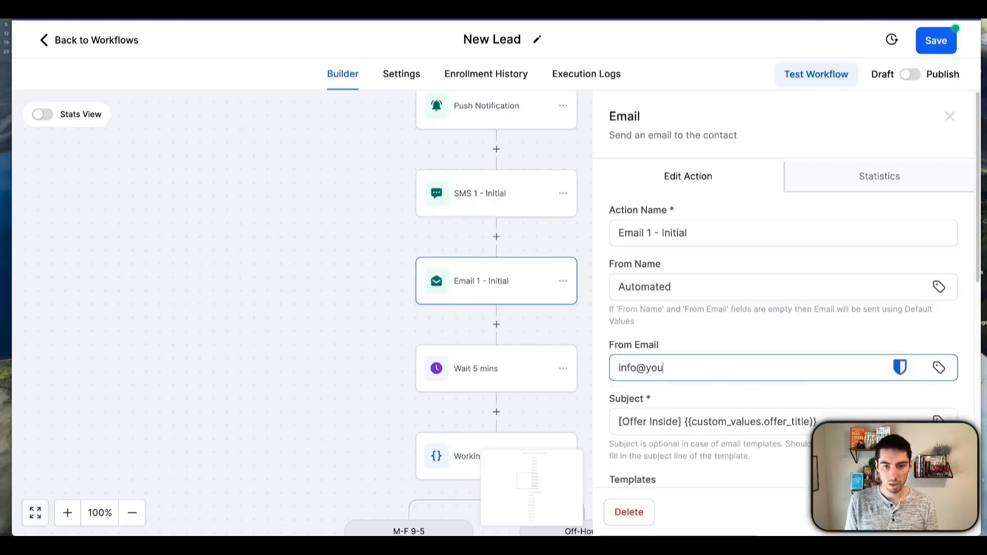
{"action": "type", "text": "rcompany.com"}
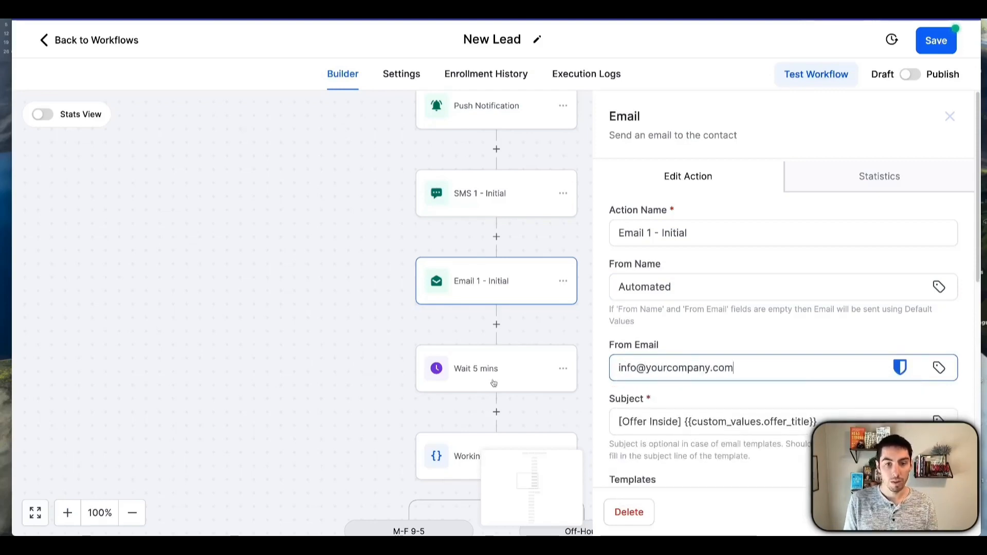
{"action": "scroll", "coordinate": [399, 383], "scroll_direction": "down", "scroll_amount": 4}
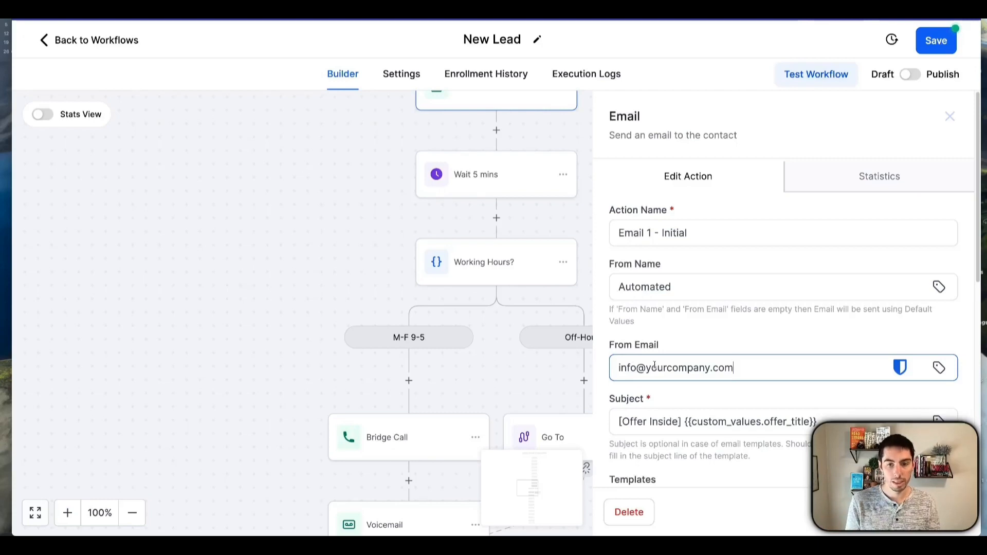
{"action": "left_click", "coordinate": [651, 319]}
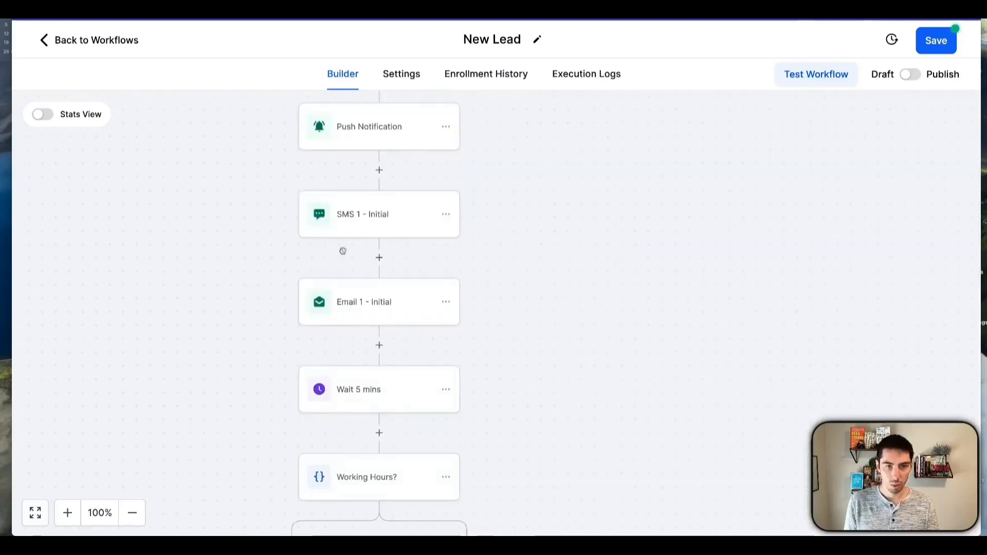
Review the workflow from its triggers through the notifications and initial messages to the Working Hours? branches.
{"action": "scroll", "coordinate": [518, 324], "scroll_direction": "up", "scroll_amount": 10}
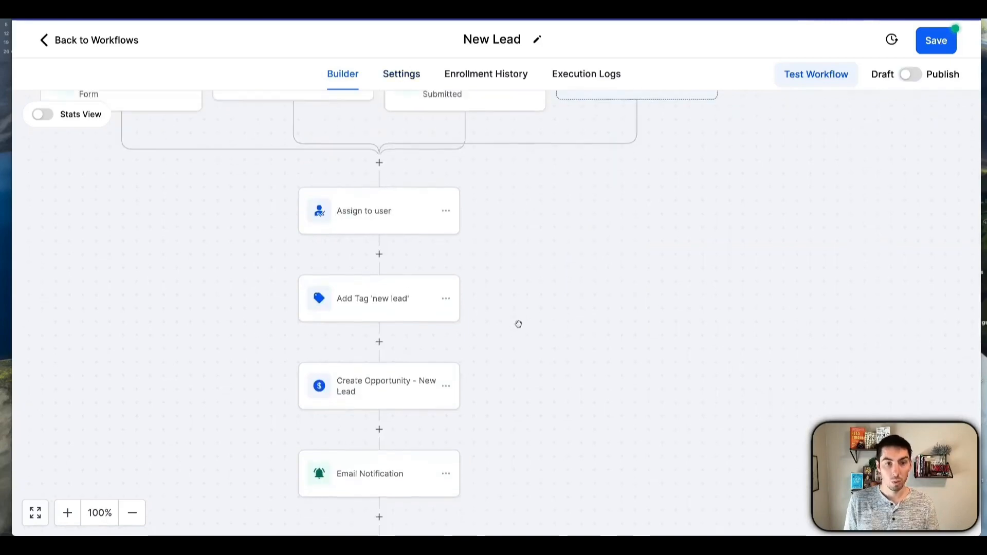
{"action": "scroll", "coordinate": [638, 266], "scroll_direction": "left", "scroll_amount": 2}
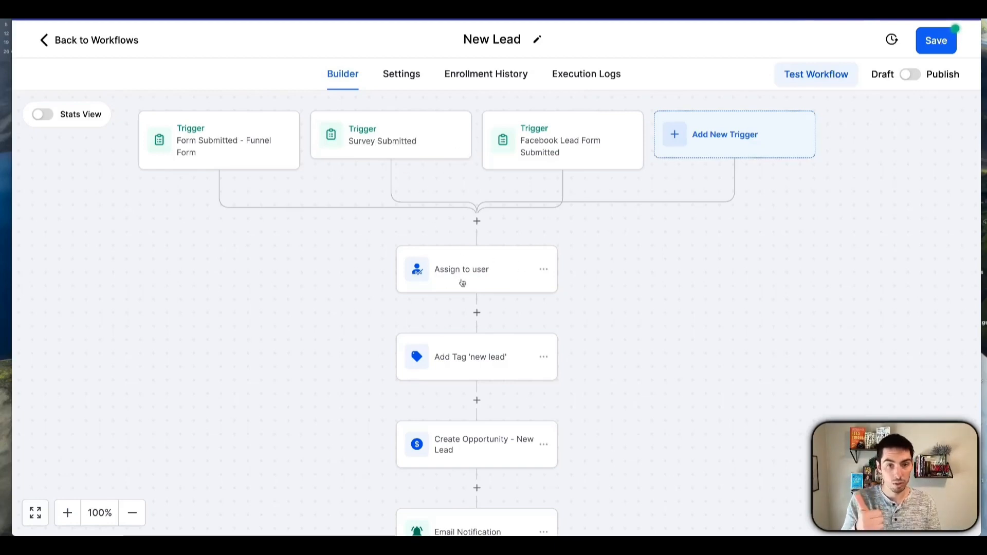
{"action": "scroll", "coordinate": [469, 362], "scroll_direction": "down", "scroll_amount": 3}
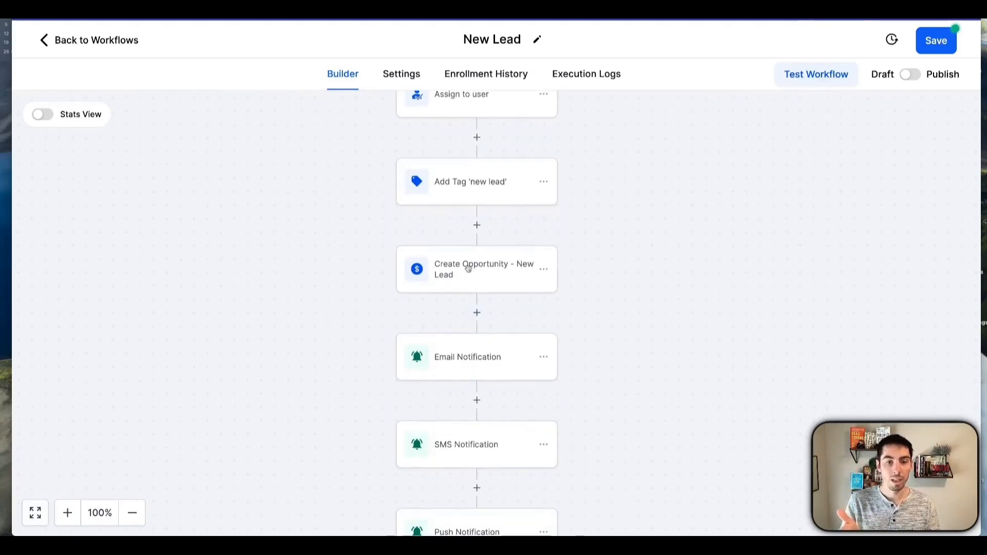
{"action": "scroll", "coordinate": [469, 270], "scroll_direction": "down", "scroll_amount": 3}
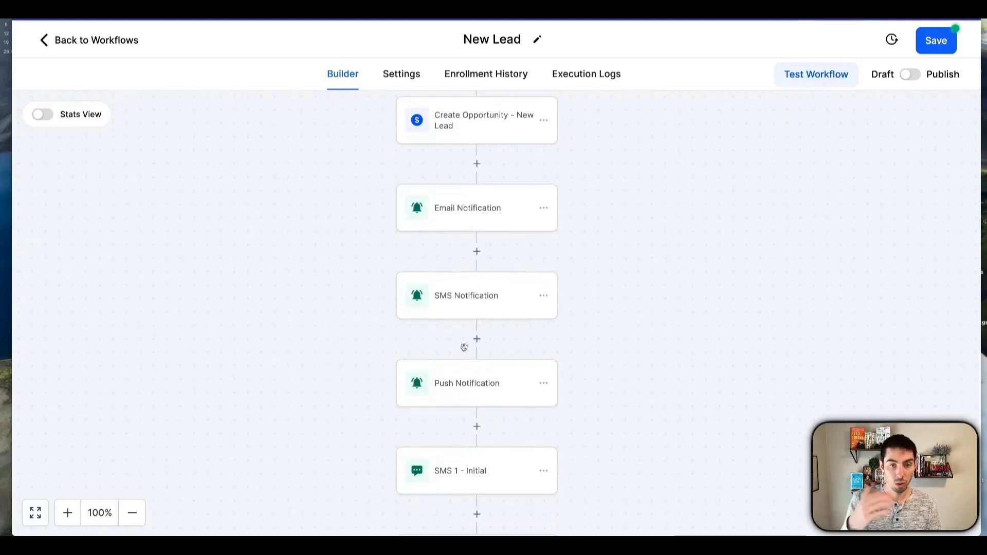
{"action": "scroll", "coordinate": [445, 265], "scroll_direction": "down", "scroll_amount": 4}
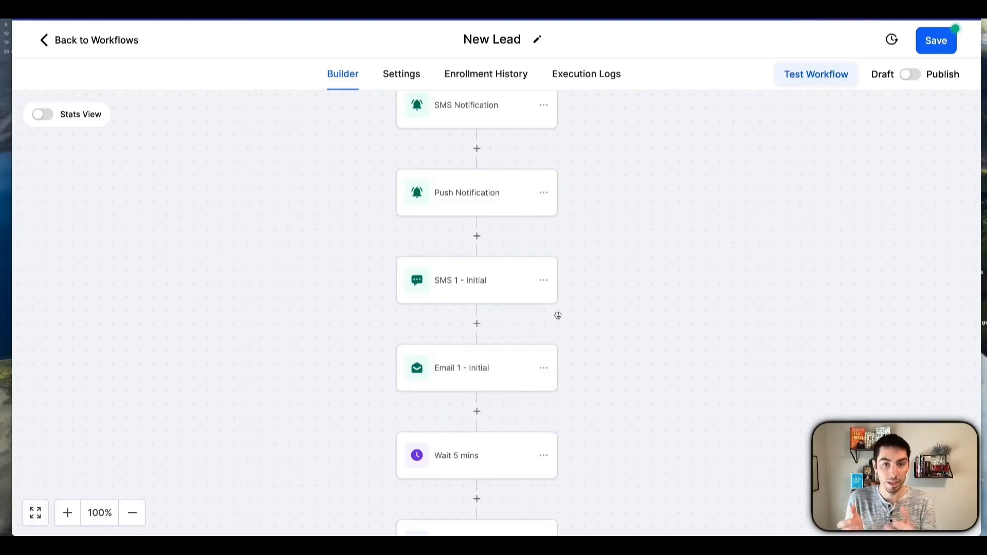
{"action": "scroll", "coordinate": [554, 329], "scroll_direction": "down", "scroll_amount": 4}
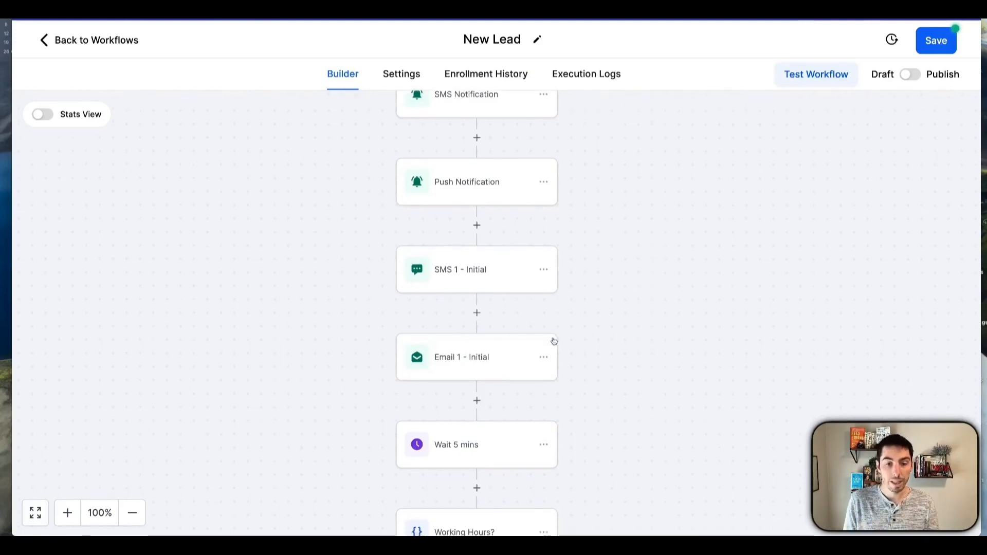
{"action": "scroll", "coordinate": [585, 286], "scroll_direction": "down", "scroll_amount": 2}
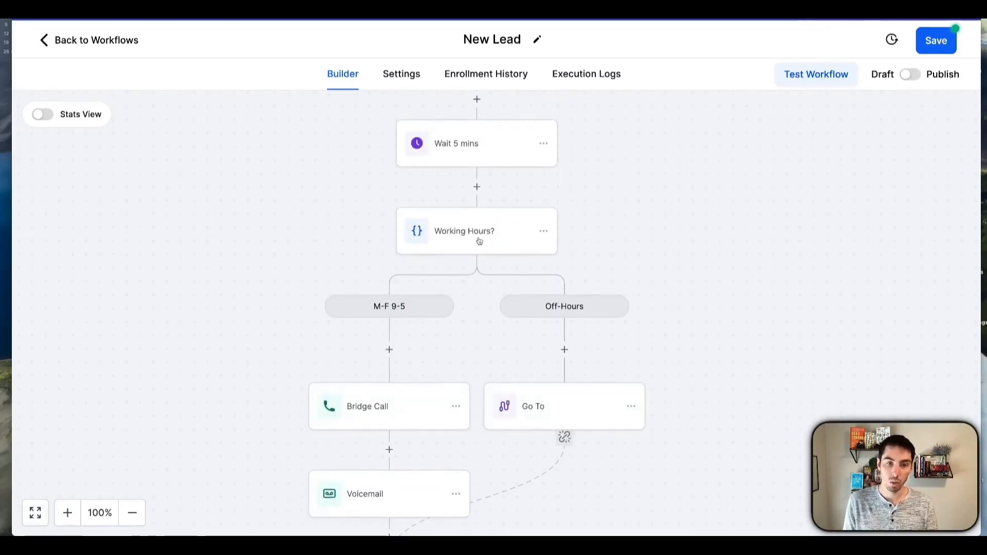
{"action": "scroll", "coordinate": [479, 241], "scroll_direction": "down", "scroll_amount": 1}
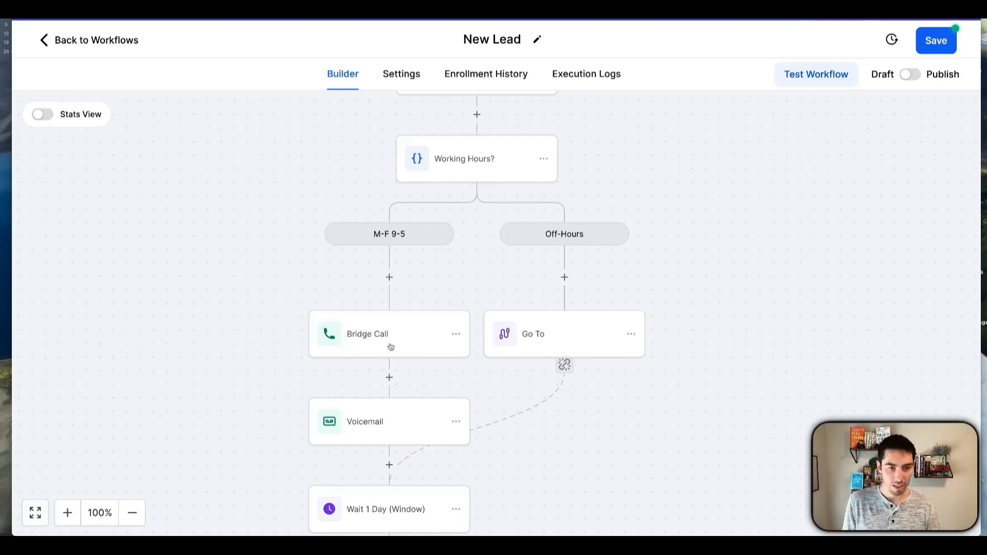
{"action": "scroll", "coordinate": [405, 345], "scroll_direction": "down", "scroll_amount": 2}
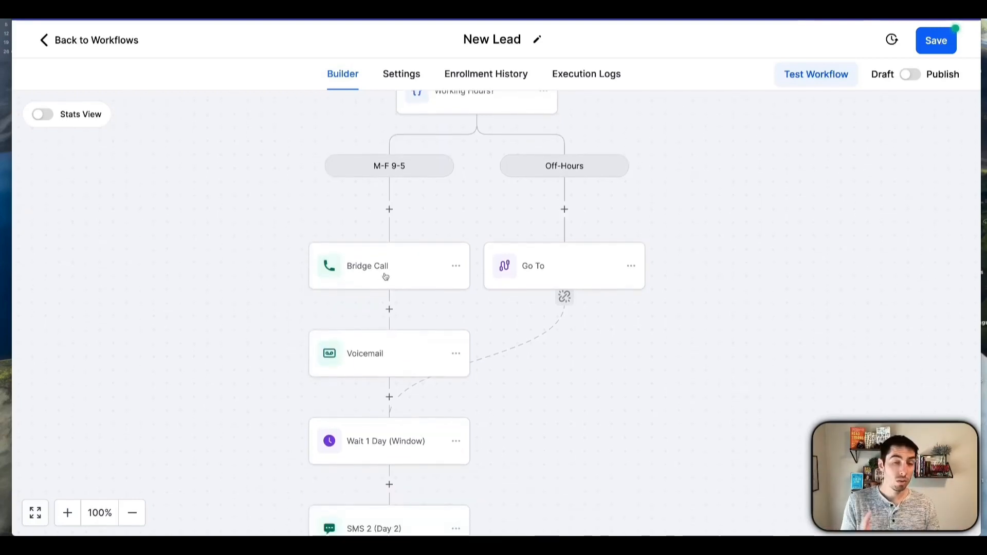
Check the workflow's re-entry and stop-on-response settings, and review the follow-up sequence through SMS 3 (Day 5).
{"action": "left_click", "coordinate": [395, 78]}
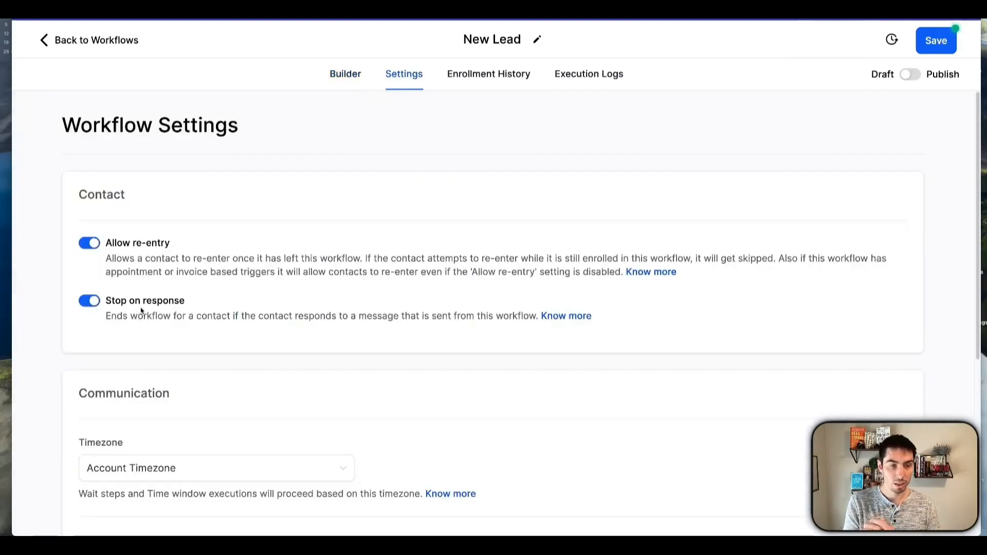
{"action": "left_click", "coordinate": [340, 86]}
{"action": "scroll", "coordinate": [414, 389], "scroll_direction": "down", "scroll_amount": 10}
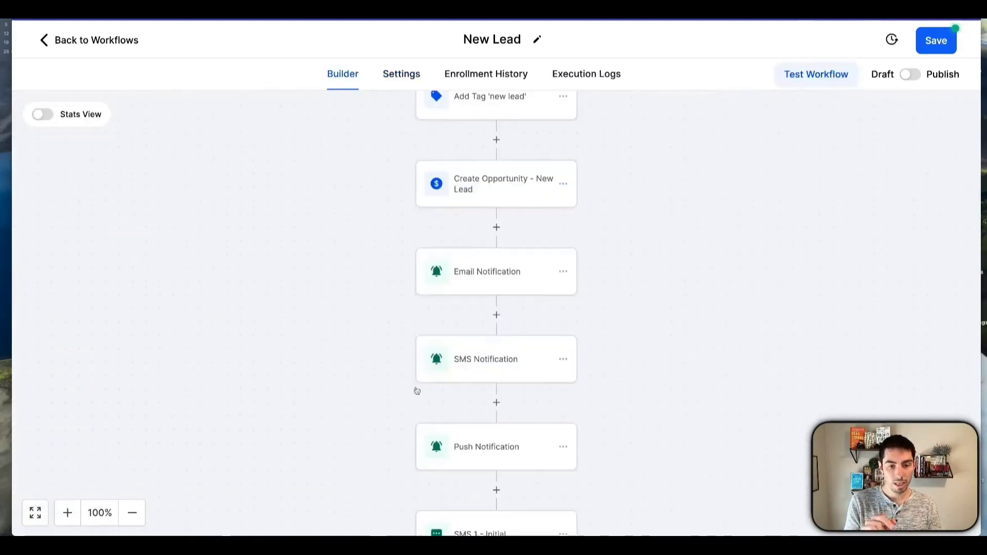
{"action": "scroll", "coordinate": [369, 387], "scroll_direction": "down", "scroll_amount": 10}
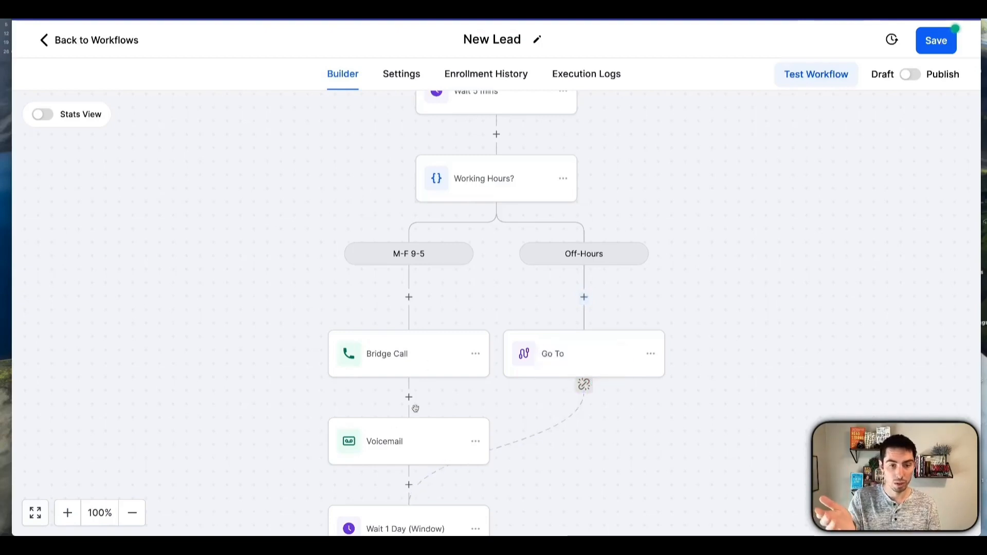
{"action": "scroll", "coordinate": [563, 434], "scroll_direction": "down", "scroll_amount": 4}
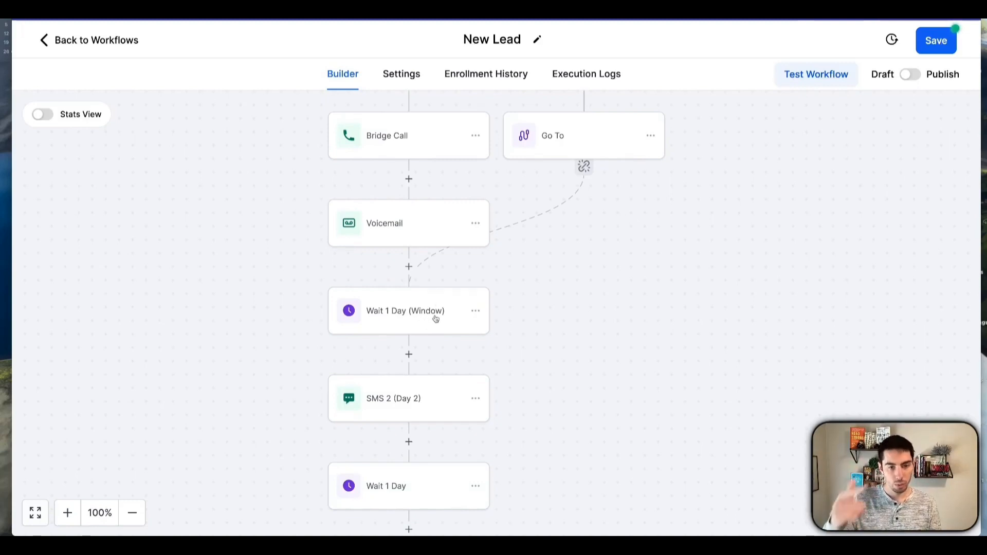
{"action": "scroll", "coordinate": [434, 355], "scroll_direction": "down", "scroll_amount": 3}
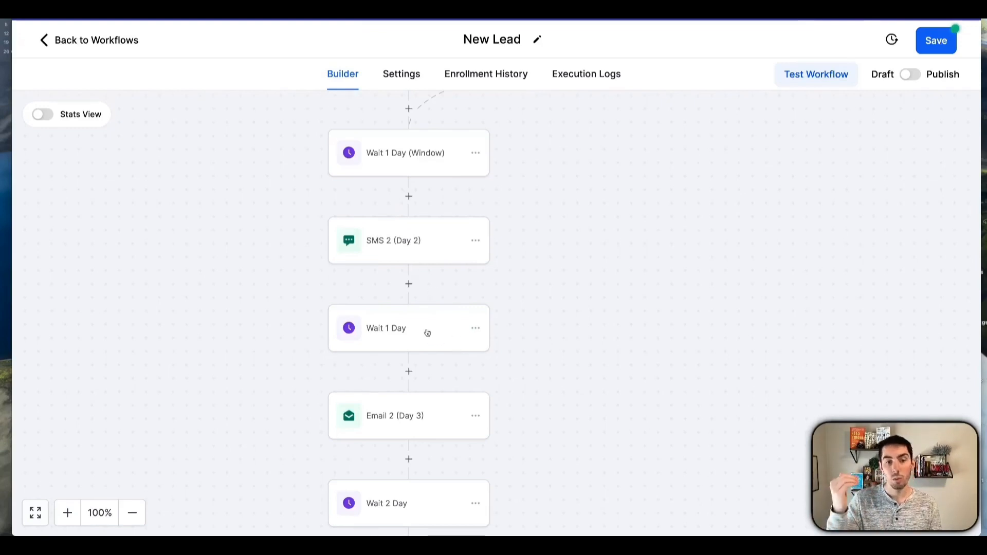
{"action": "scroll", "coordinate": [441, 415], "scroll_direction": "down", "scroll_amount": 2}
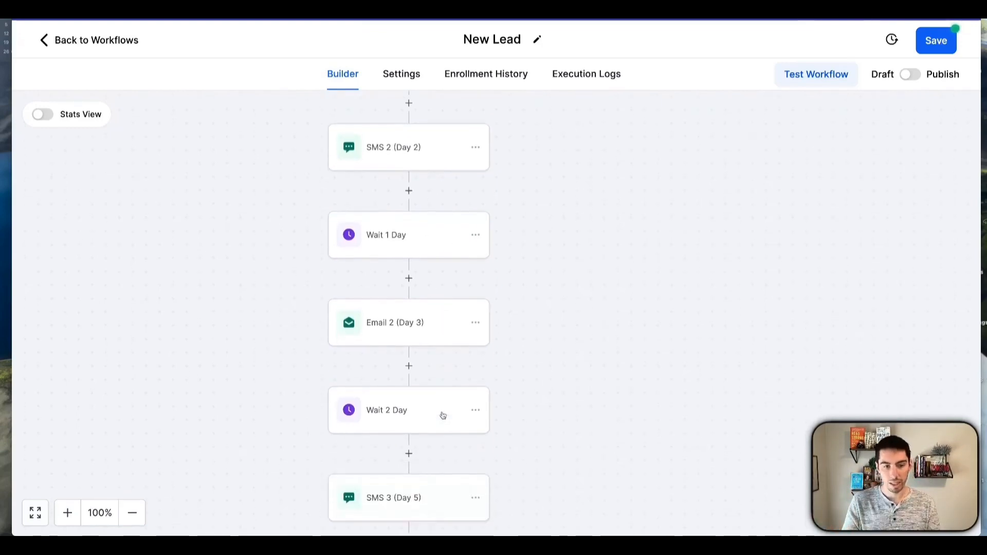
{"action": "scroll", "coordinate": [435, 331], "scroll_direction": "down", "scroll_amount": 1}
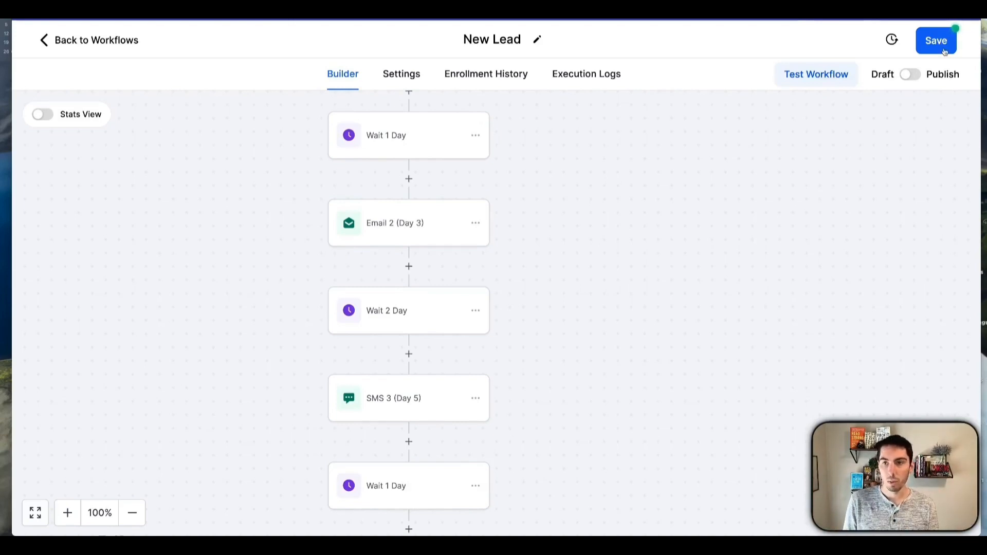
Switch the New Lead workflow from draft to published and save it.
{"action": "left_click", "coordinate": [907, 75]}
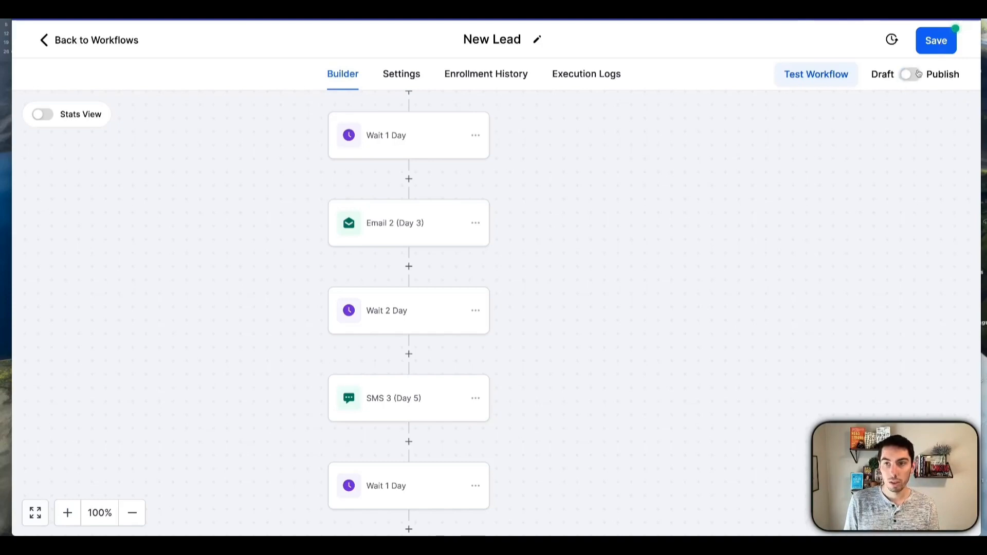
{"action": "left_click", "coordinate": [930, 46]}
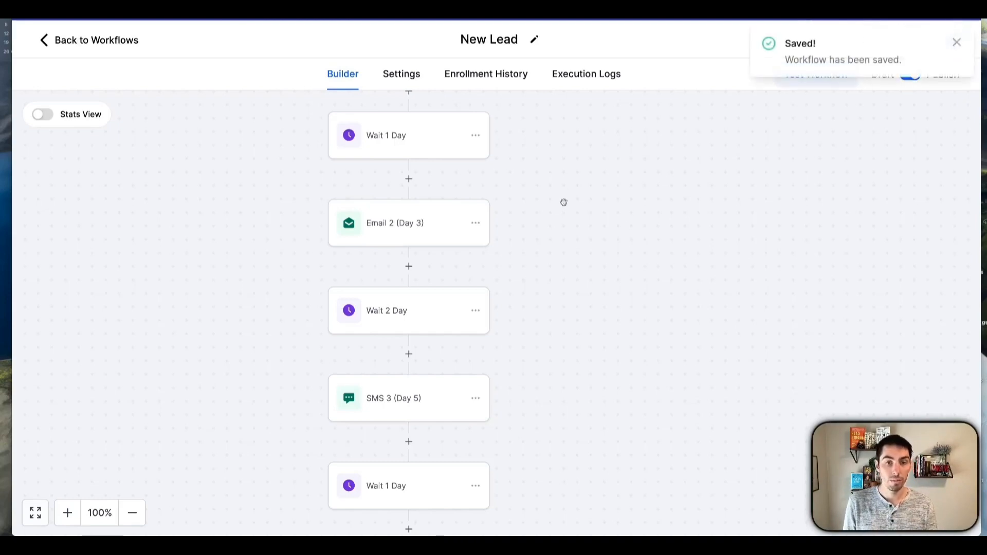
Leave the New Lead workflow, create a new blank workflow and name it Hot Lead.
{"action": "left_click", "coordinate": [114, 41]}
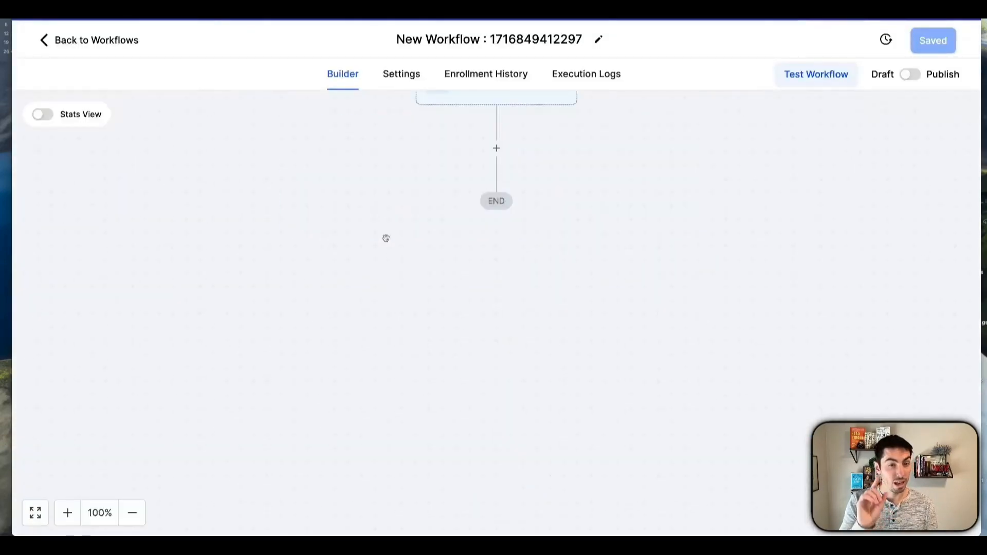
{"action": "left_click", "coordinate": [475, 37]}
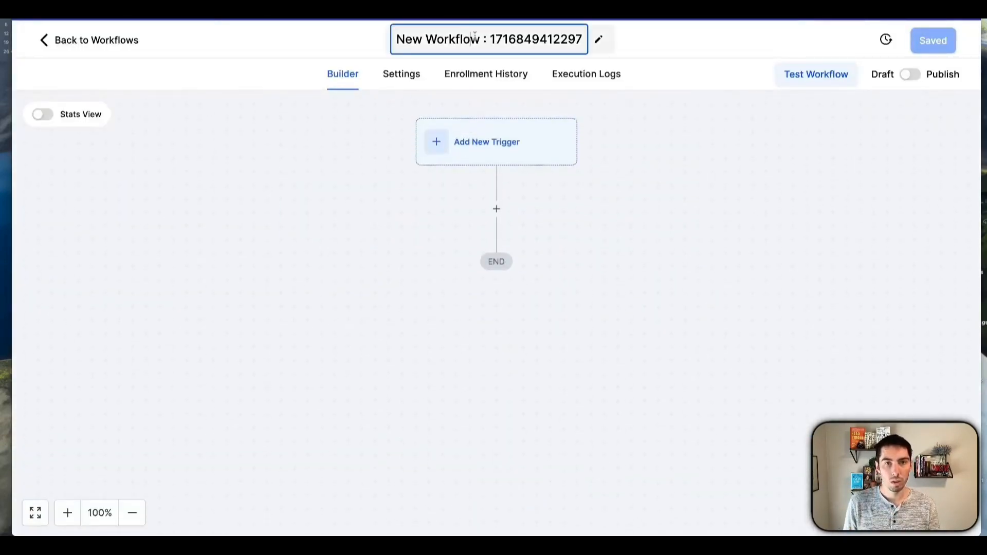
{"action": "type", "text": "Hot Lead"}
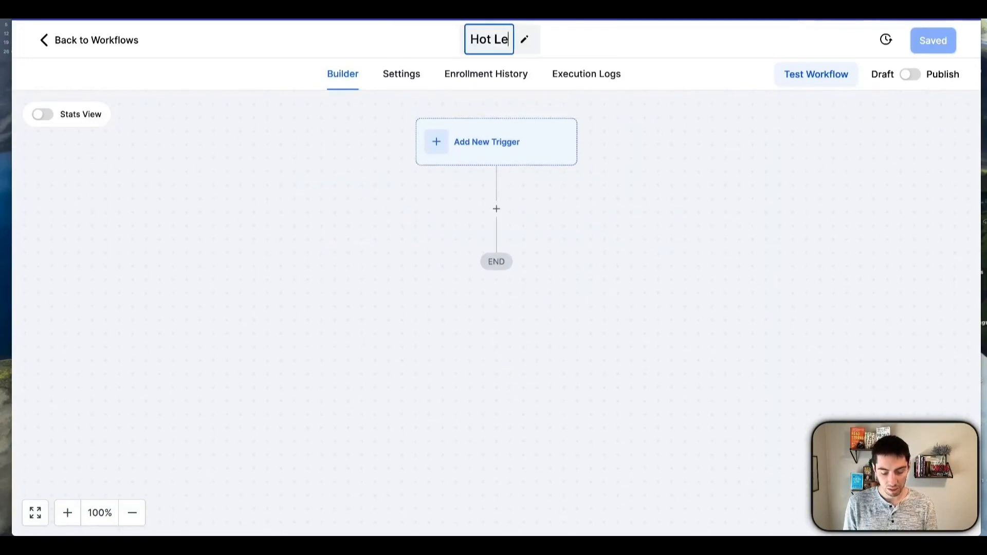
{"action": "key", "text": "Return"}
Add a Customer Replied trigger to the Hot Lead workflow.
{"action": "left_click", "coordinate": [472, 153]}
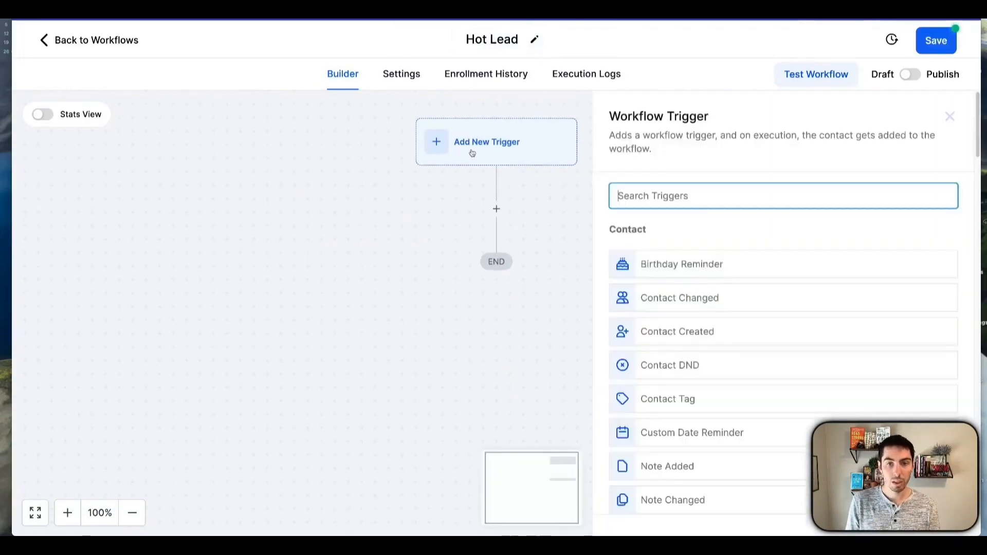
{"action": "type", "text": "repl"}
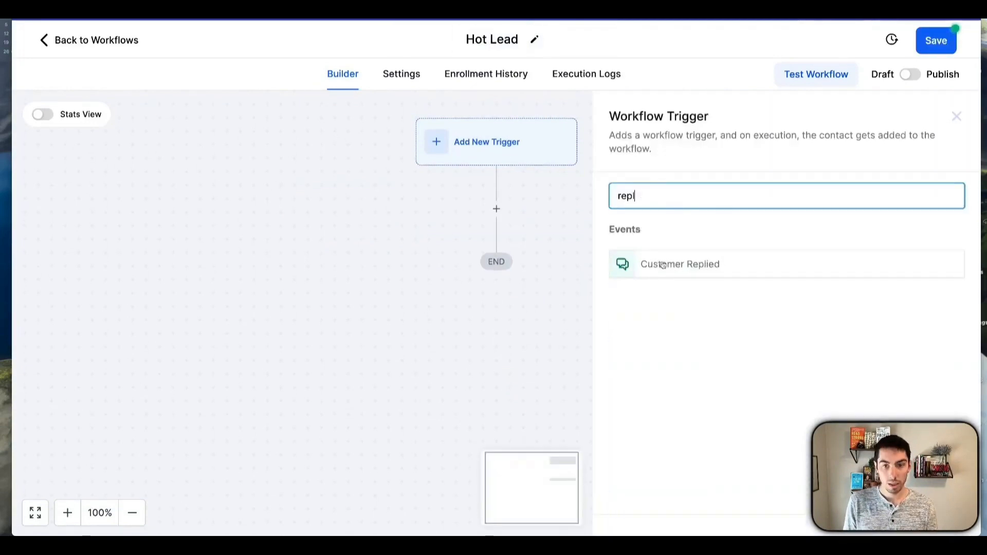
{"action": "left_click", "coordinate": [664, 271]}
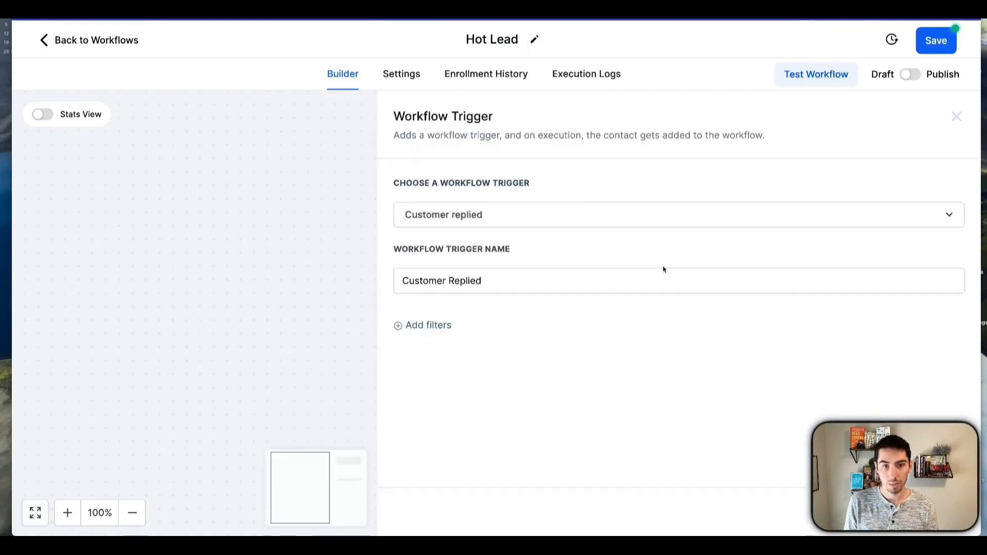
Add a Replied to Workflow filter to the Customer Replied trigger and set it to the New Lead workflow.
{"action": "left_click", "coordinate": [435, 327]}
{"action": "left_click", "coordinate": [496, 345]}
{"action": "scroll", "coordinate": [694, 378], "scroll_direction": "down", "scroll_amount": 2}
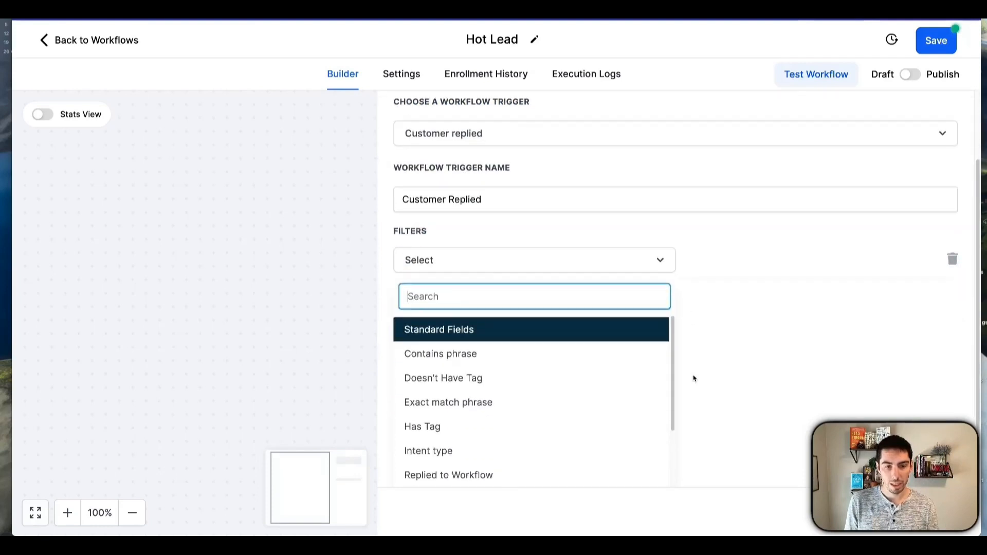
{"action": "scroll", "coordinate": [452, 447], "scroll_direction": "down", "scroll_amount": 1}
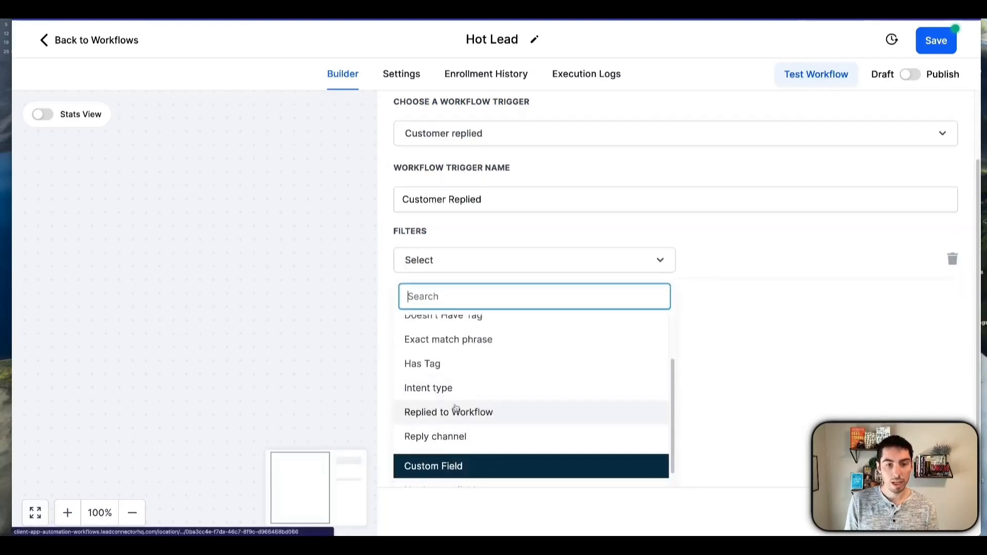
{"action": "left_click", "coordinate": [466, 412]}
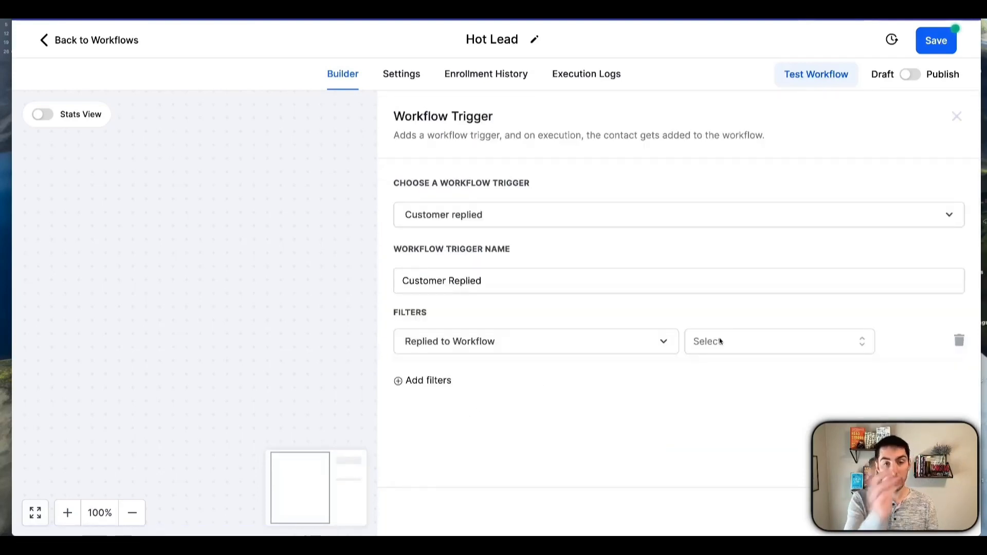
{"action": "left_click", "coordinate": [722, 343]}
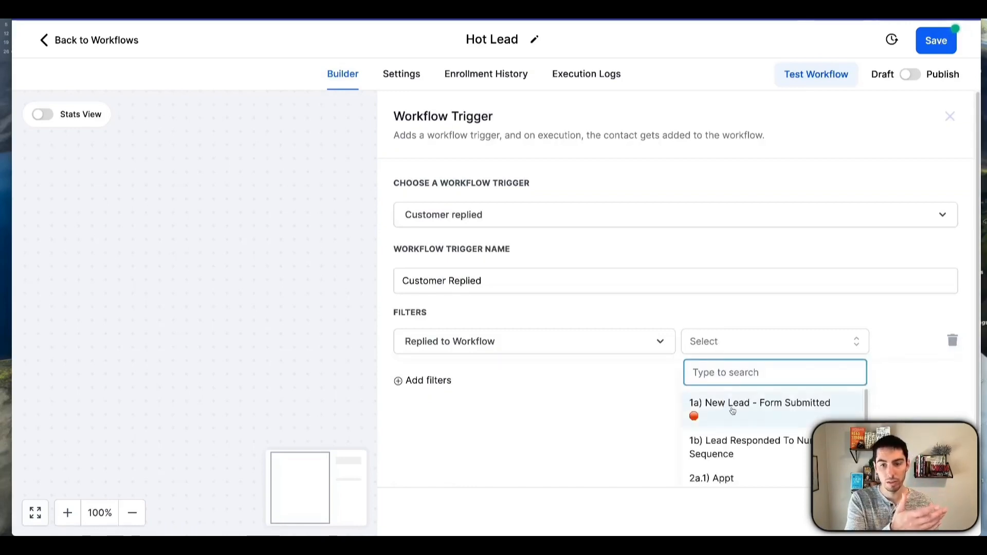
{"action": "scroll", "coordinate": [732, 411], "scroll_direction": "down", "scroll_amount": 5}
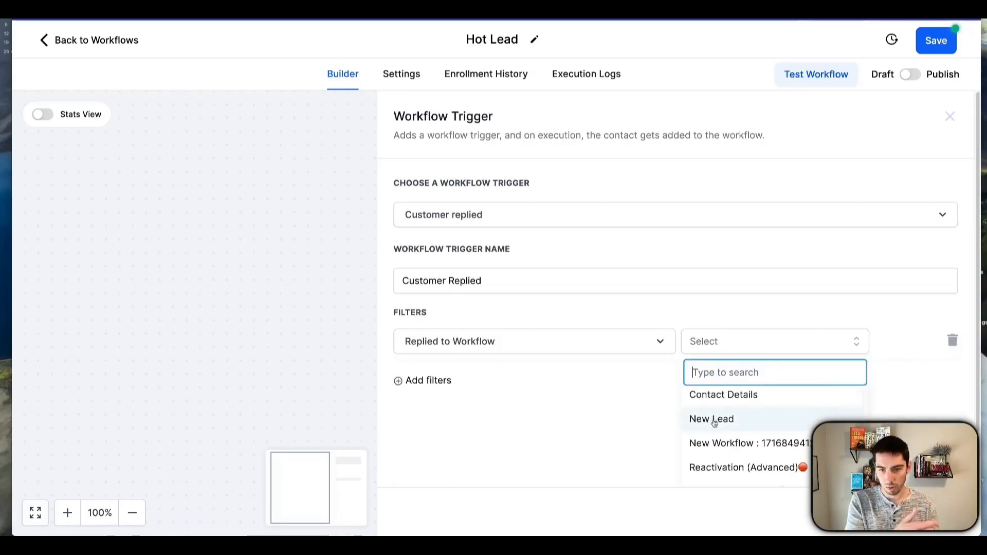
{"action": "left_click", "coordinate": [718, 419]}
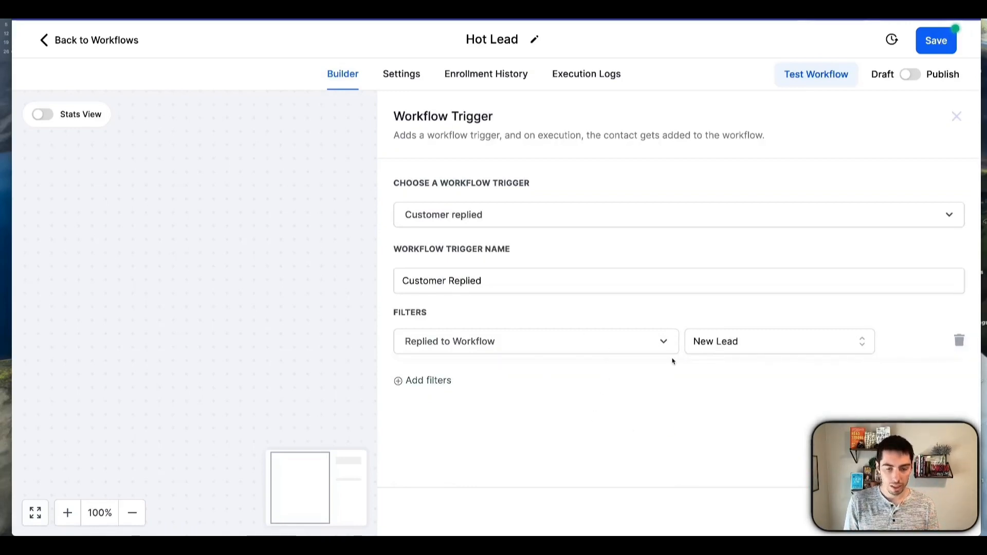
{"action": "left_click", "coordinate": [415, 381]}
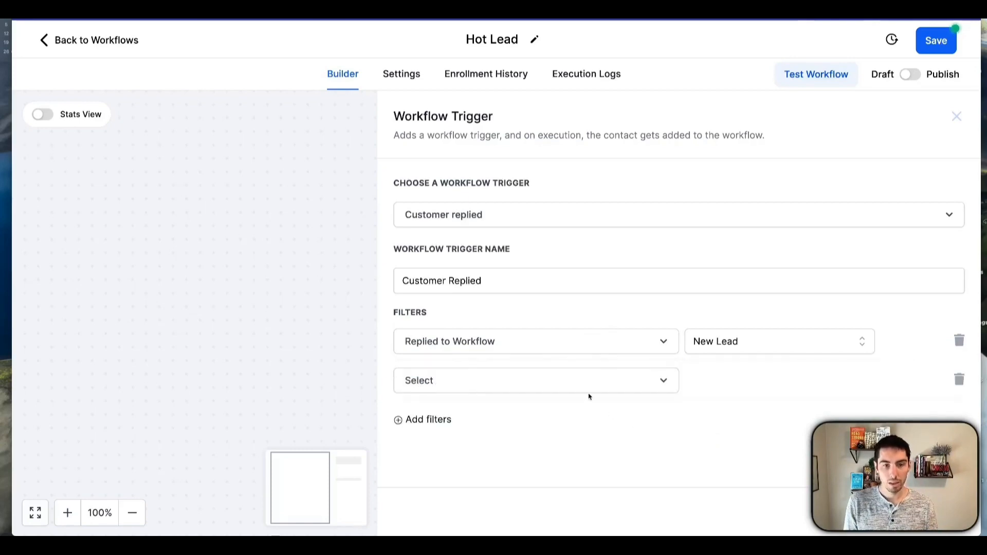
{"action": "left_click", "coordinate": [590, 394]}
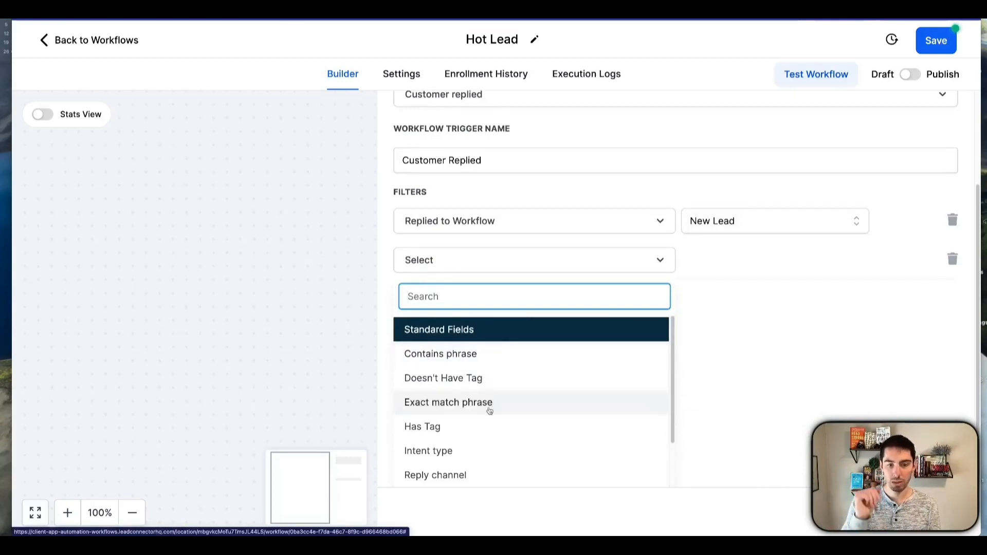
{"action": "scroll", "coordinate": [489, 428], "scroll_direction": "down", "scroll_amount": 2}
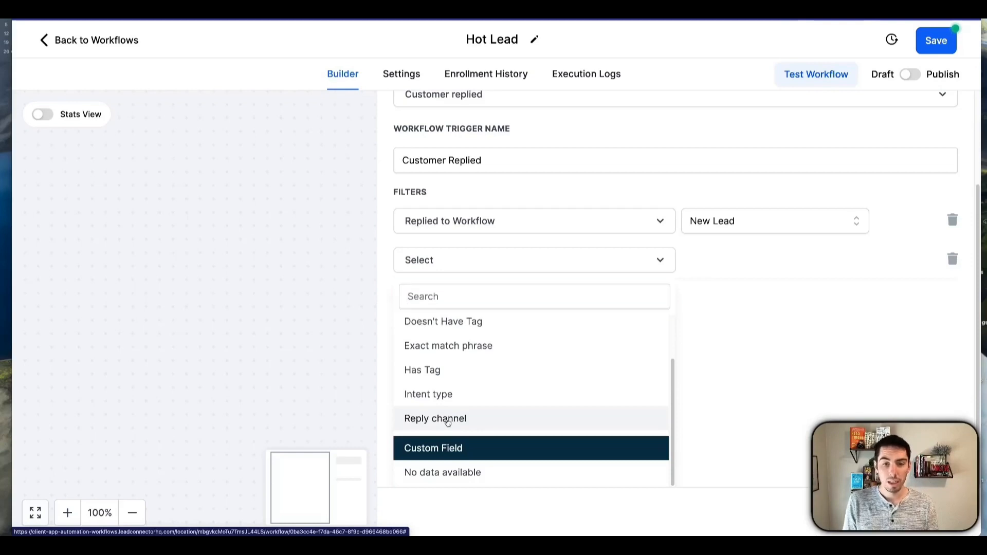
{"action": "left_click", "coordinate": [447, 422]}
{"action": "scroll", "coordinate": [617, 448], "scroll_direction": "down", "scroll_amount": 2}
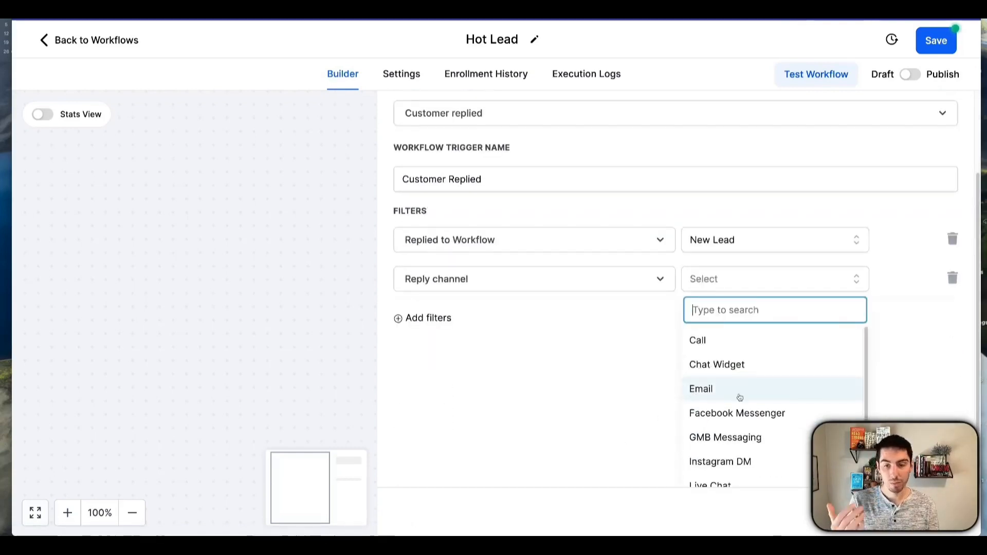
{"action": "scroll", "coordinate": [738, 397], "scroll_direction": "down", "scroll_amount": 2}
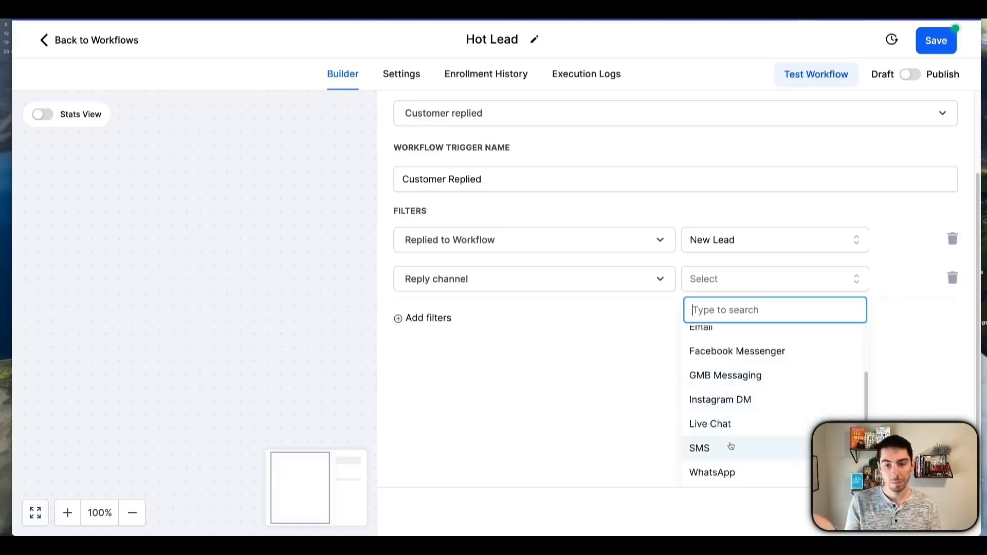
{"action": "left_click", "coordinate": [620, 396]}
{"action": "left_click", "coordinate": [959, 381]}
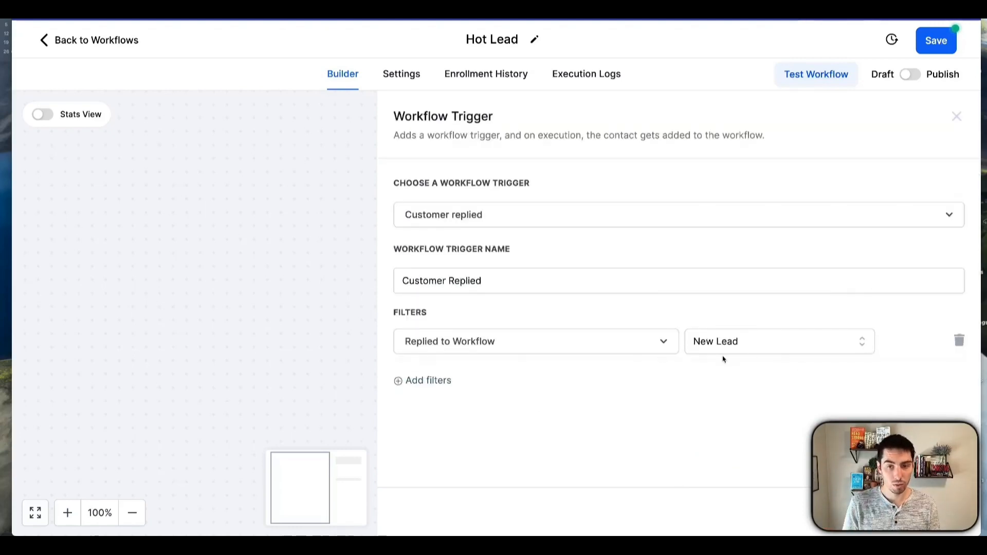
Name the trigger Customer Replied - New Lead and save it.
{"action": "left_click", "coordinate": [529, 289]}
{"action": "type", "text": "-"}
{"action": "type", "text": "New Lead"}
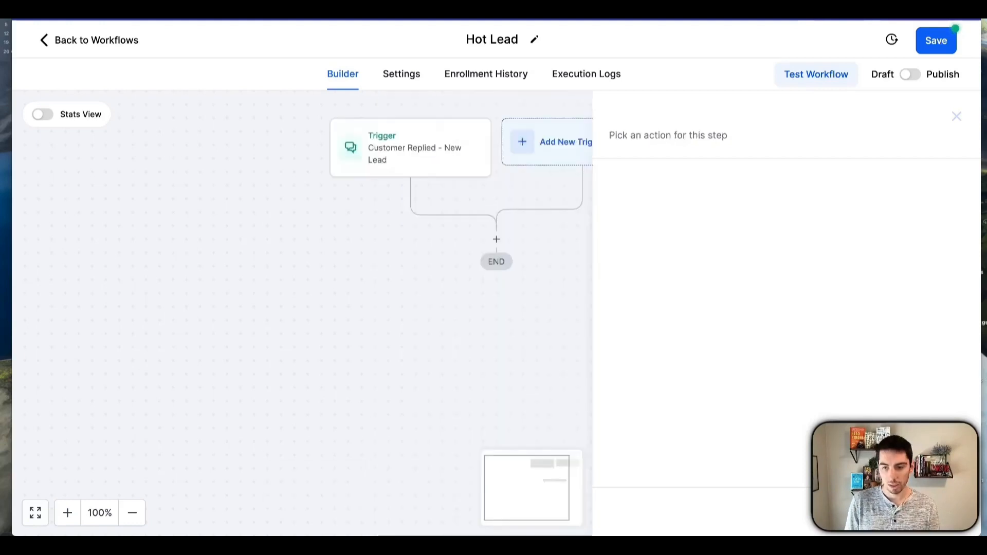
Add a contact tag action below the trigger that applies the hot lead tag, name it Add Tag 'hot lead' and save it.
{"action": "left_click", "coordinate": [497, 240]}
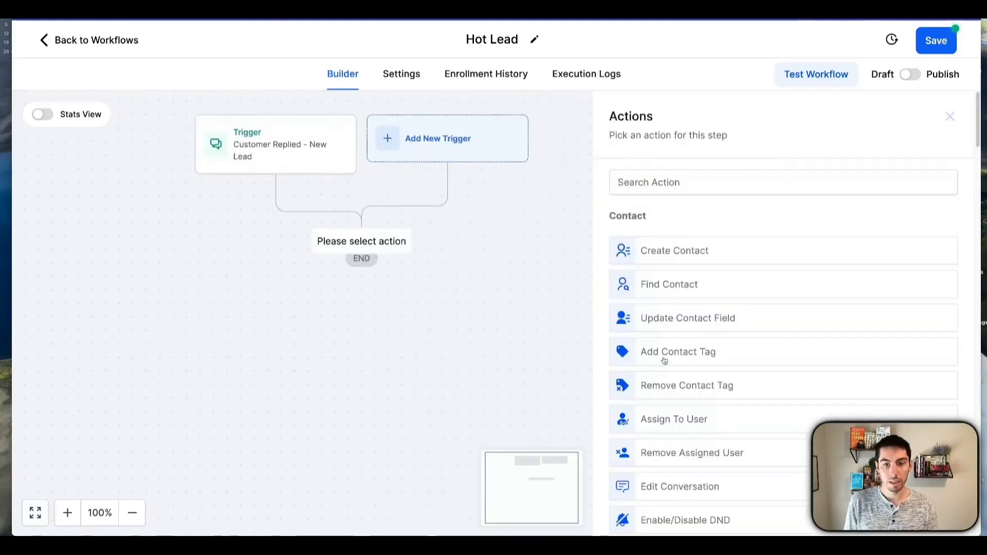
{"action": "left_click", "coordinate": [647, 354]}
{"action": "left_click", "coordinate": [652, 263]}
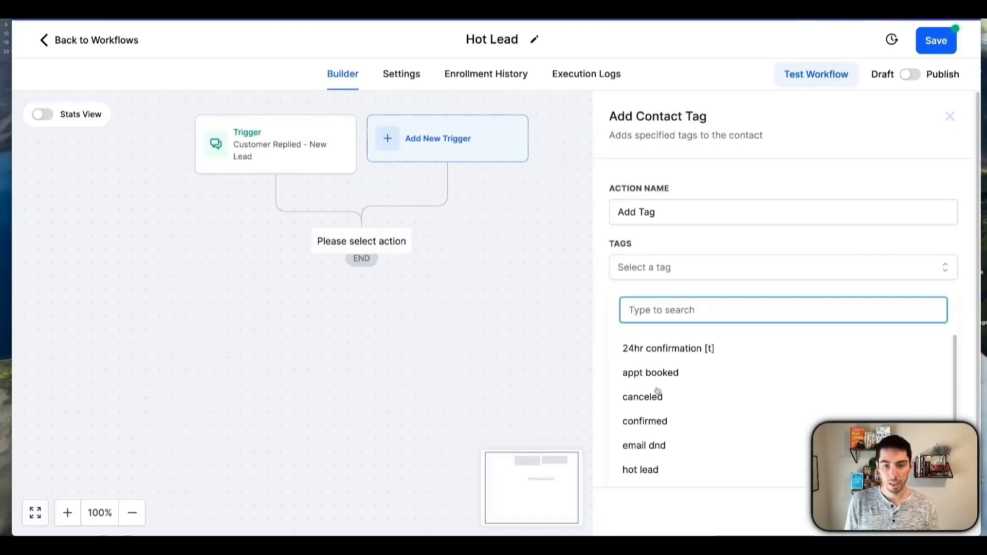
{"action": "scroll", "coordinate": [638, 398], "scroll_direction": "down", "scroll_amount": 2}
{"action": "left_click", "coordinate": [641, 393]}
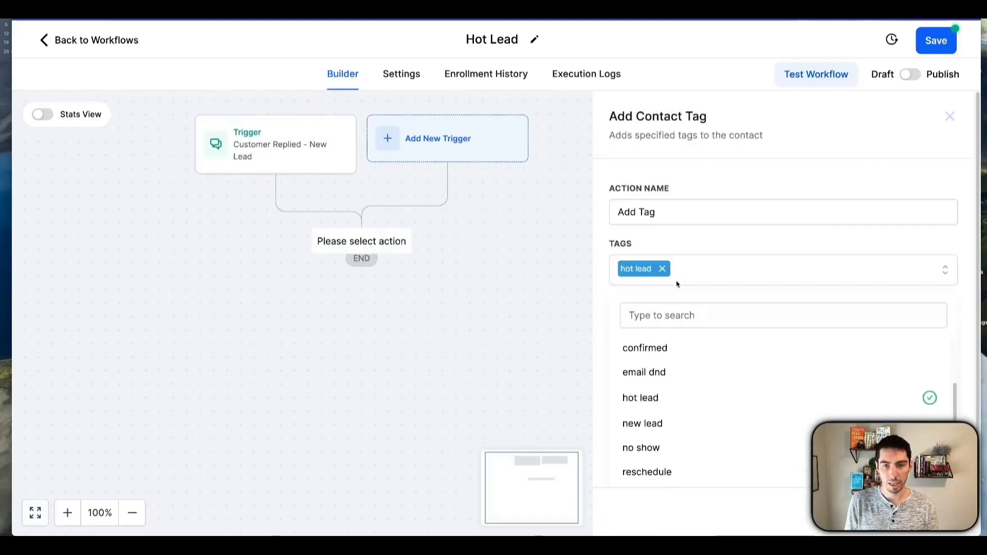
{"action": "left_click", "coordinate": [670, 214]}
{"action": "type", "text": "'hot lead'"}
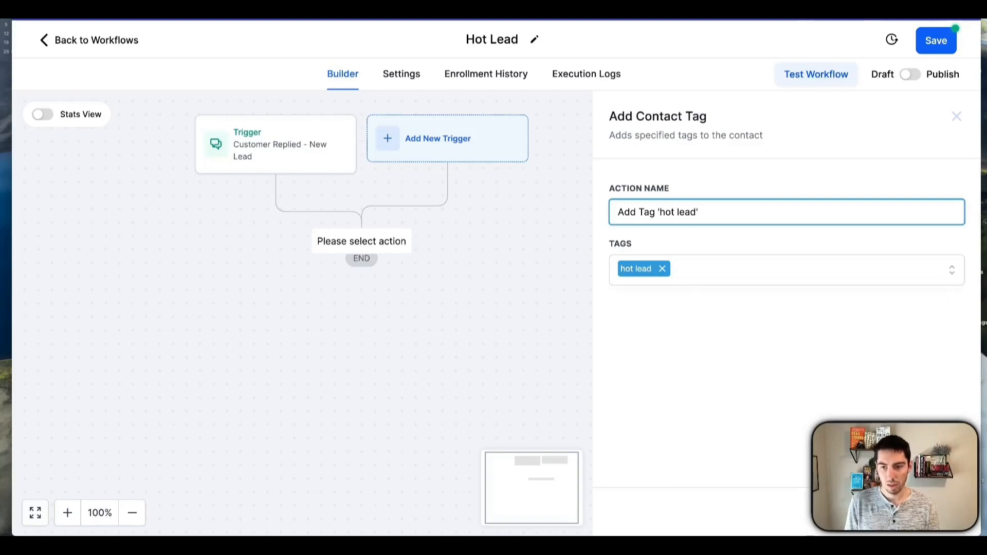
{"action": "left_click", "coordinate": [932, 511]}
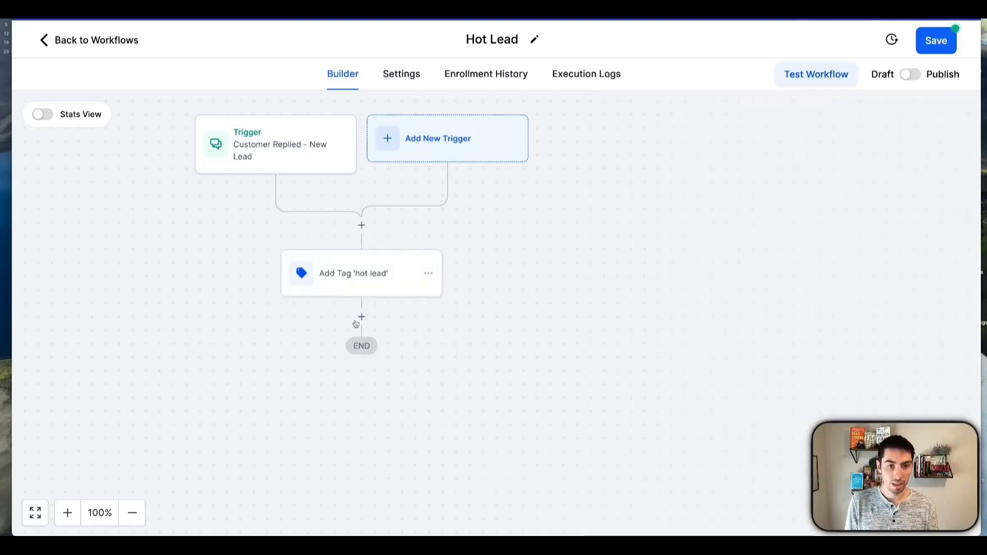
Add a Create/Update Opportunity action after the tag action and name it Update Opportunity - Hot Lead.
{"action": "left_click", "coordinate": [362, 318]}
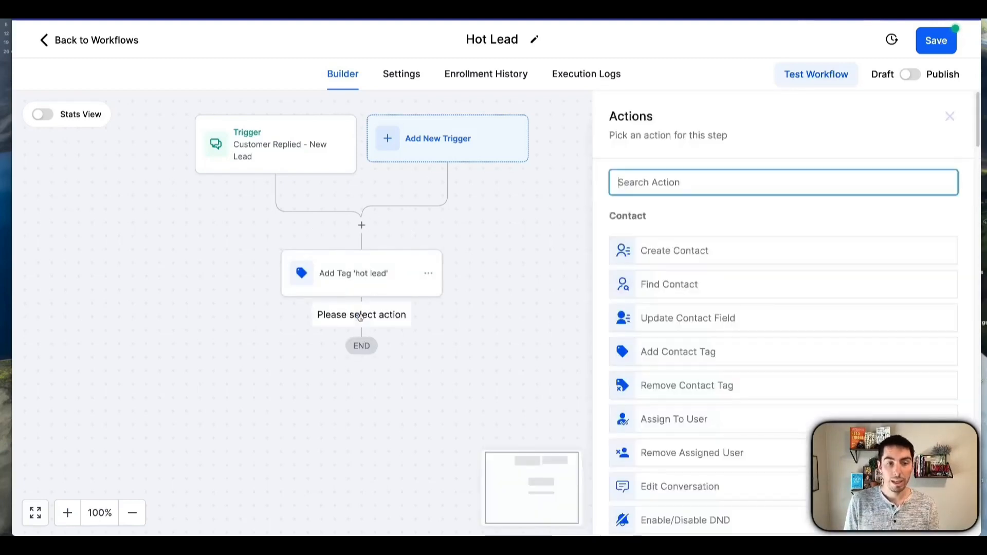
{"action": "type", "text": "opp"}
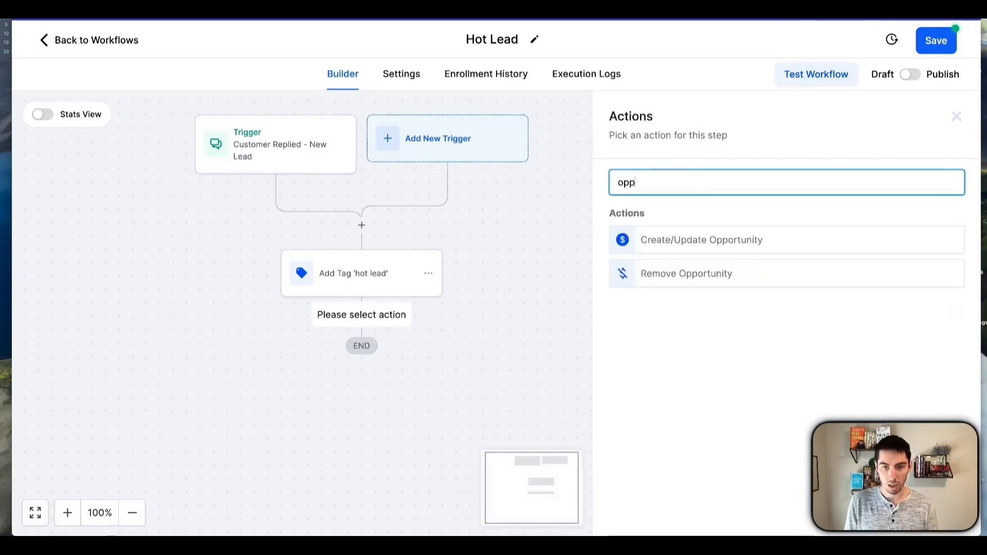
{"action": "left_click", "coordinate": [706, 245]}
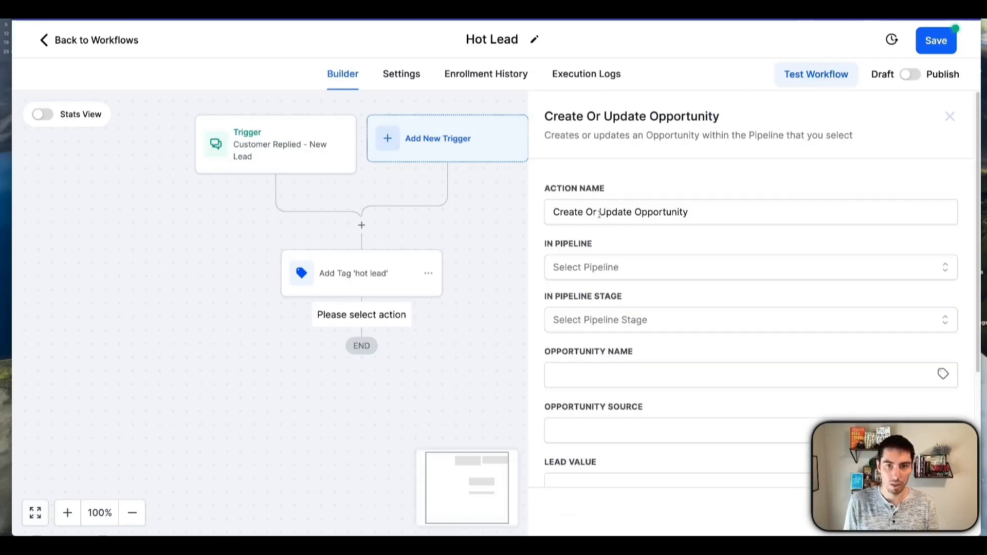
{"action": "left_click_drag", "start_coordinate": [599, 214], "coordinate": [551, 212]}
{"action": "key", "text": "BackSpace"}
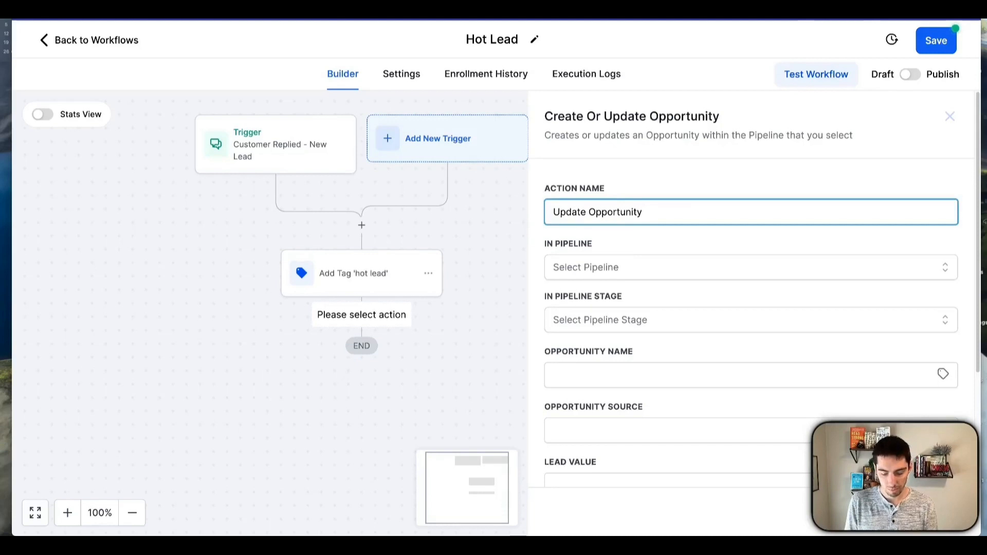
{"action": "type", "text": "- Hot Lead"}
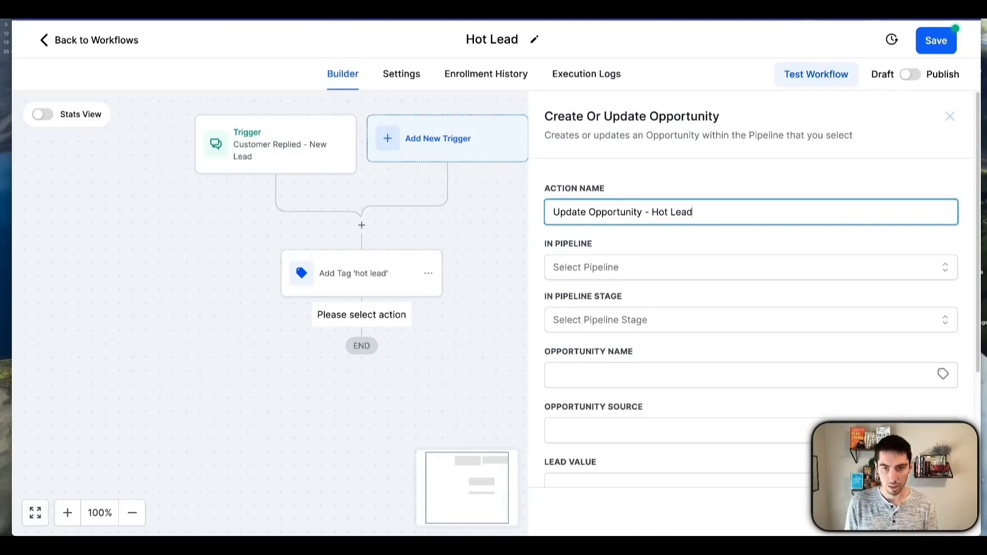
Set the opportunity action to the Offer Pipeline and its Hot Leads stage, and save the action.
{"action": "left_click", "coordinate": [584, 265]}
{"action": "left_click", "coordinate": [584, 332]}
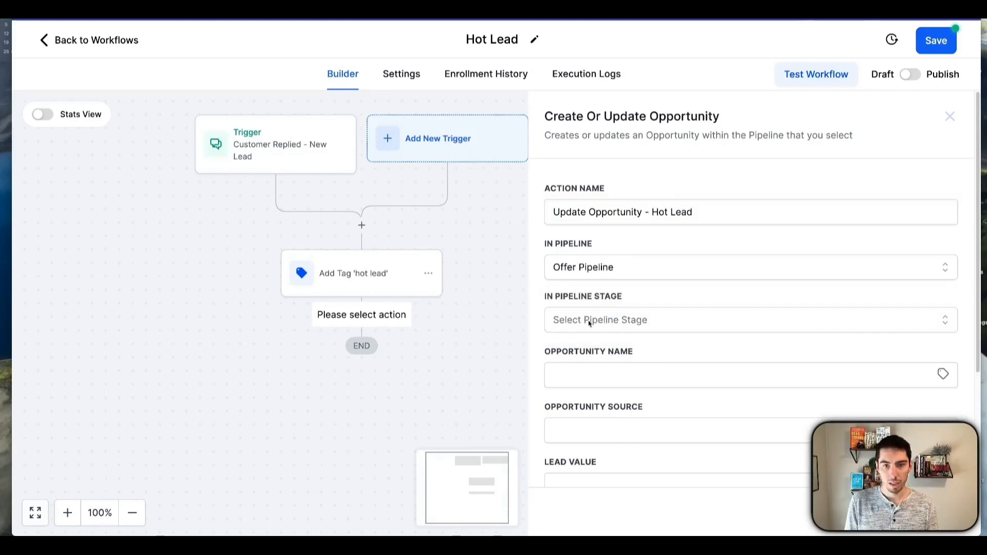
{"action": "left_click", "coordinate": [589, 322]}
{"action": "left_click", "coordinate": [580, 408]}
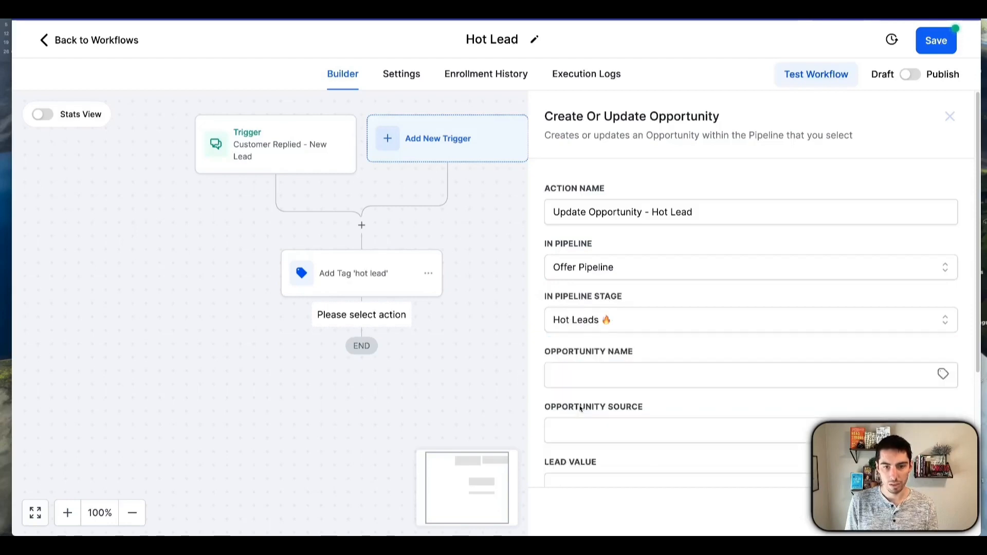
{"action": "left_click", "coordinate": [922, 511]}
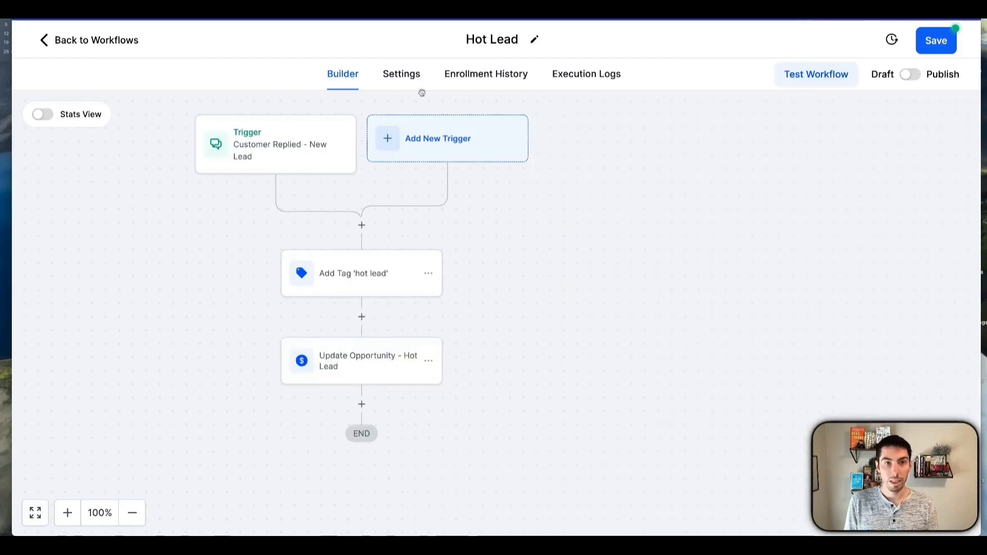
Allow re-entry in the Hot Lead workflow's settings, and publish and save the workflow.
{"action": "left_click", "coordinate": [406, 79]}
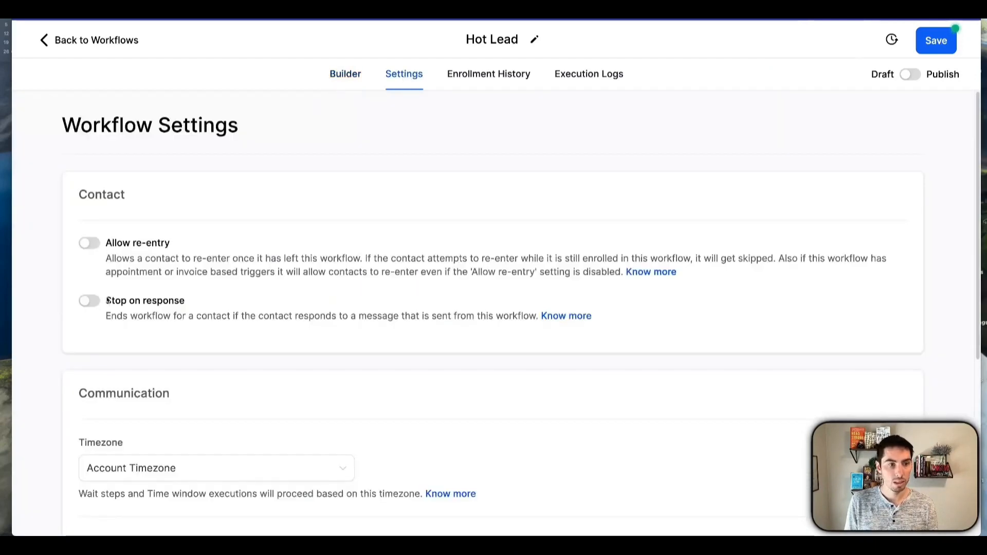
{"action": "left_click", "coordinate": [93, 244]}
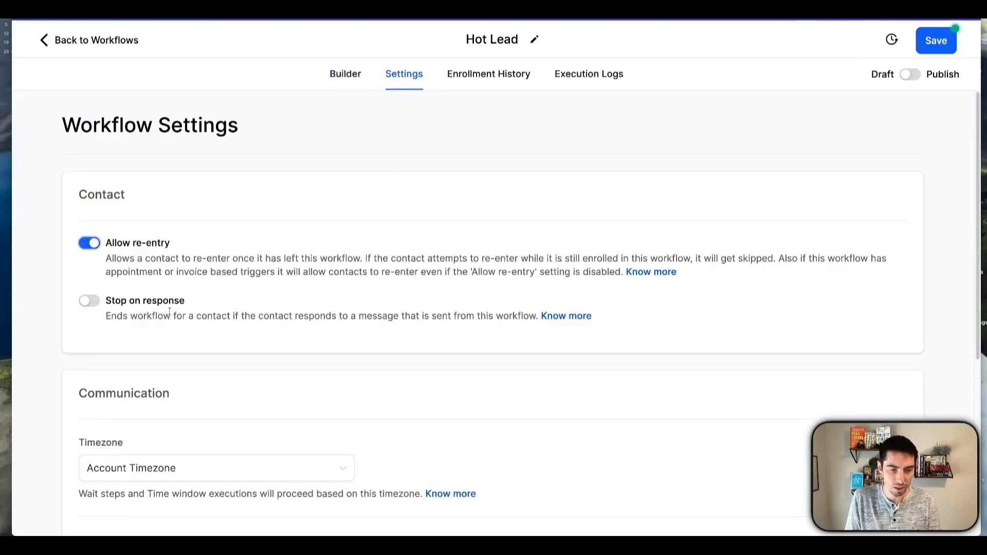
{"action": "left_click", "coordinate": [345, 74]}
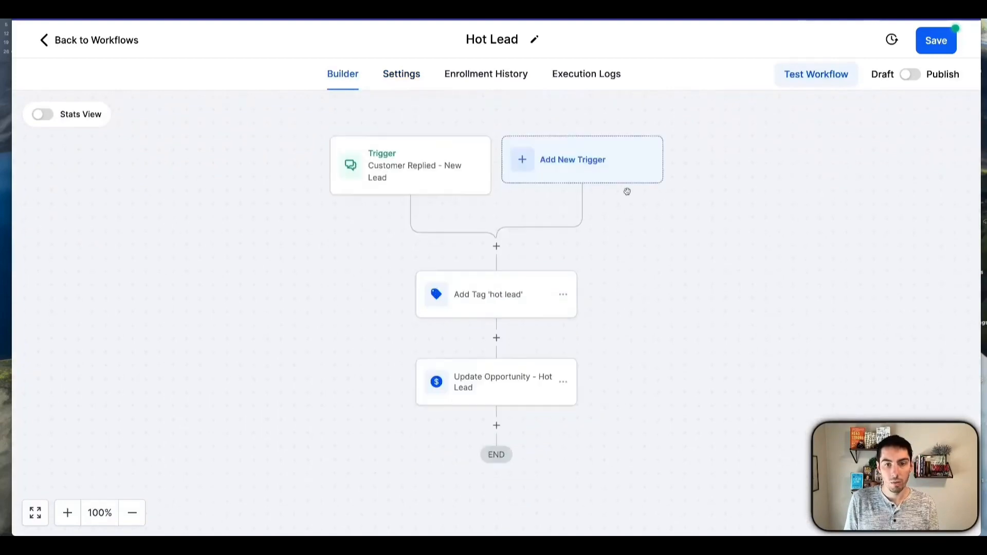
{"action": "left_click", "coordinate": [911, 74]}
{"action": "left_click", "coordinate": [936, 41]}
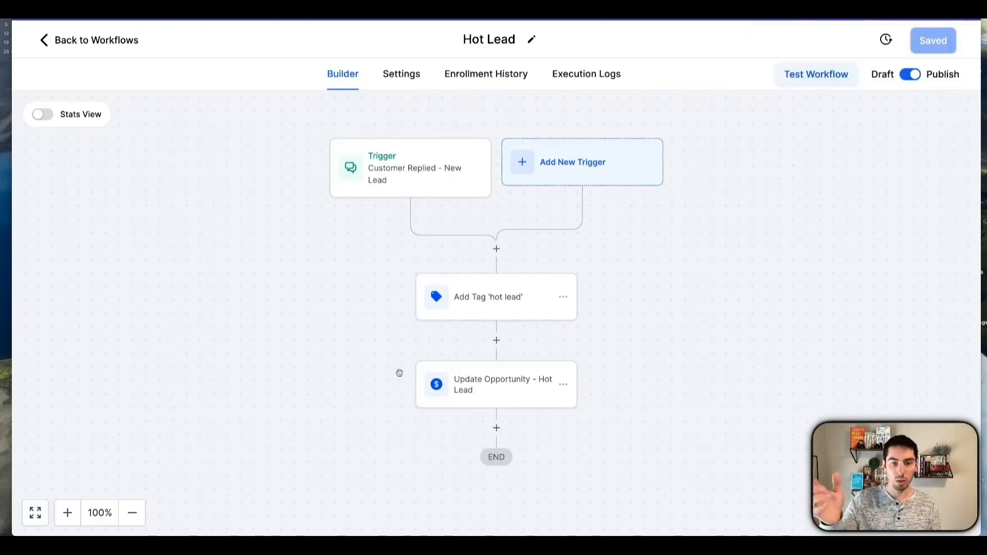
Leave the Hot Lead workflow, look through the workflows in the 2) Bookings folder and return to the top-level folder list.
{"action": "left_click", "coordinate": [103, 41]}
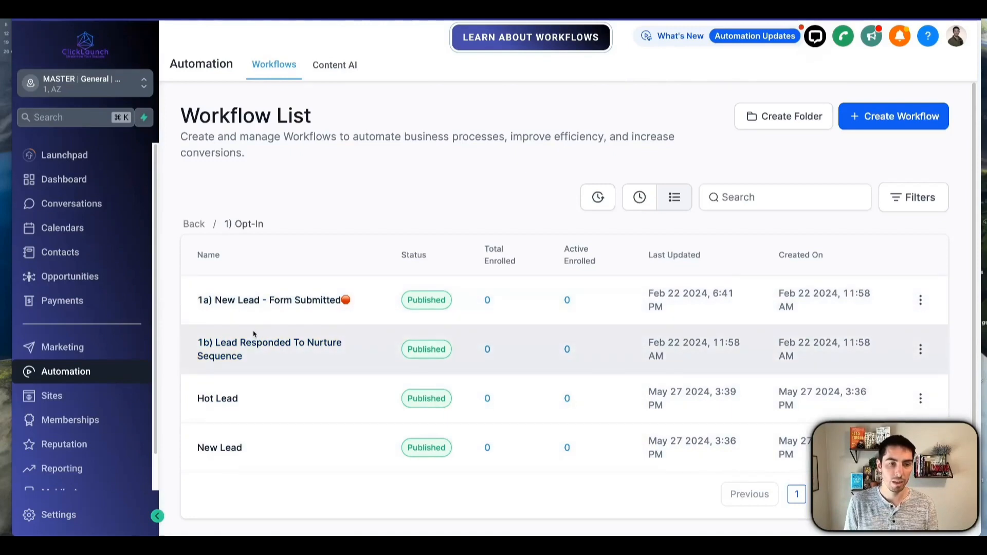
{"action": "left_click", "coordinate": [194, 225]}
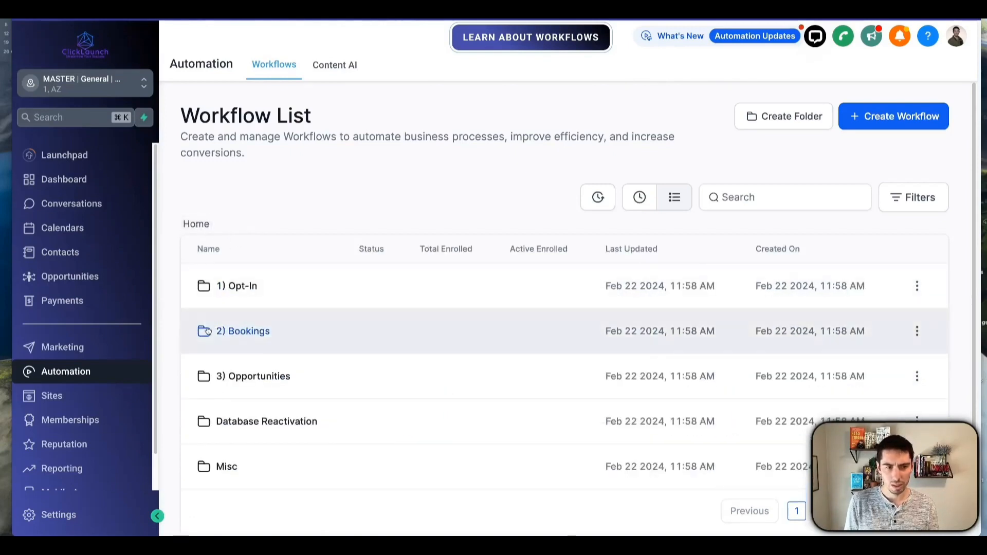
{"action": "left_click", "coordinate": [239, 332]}
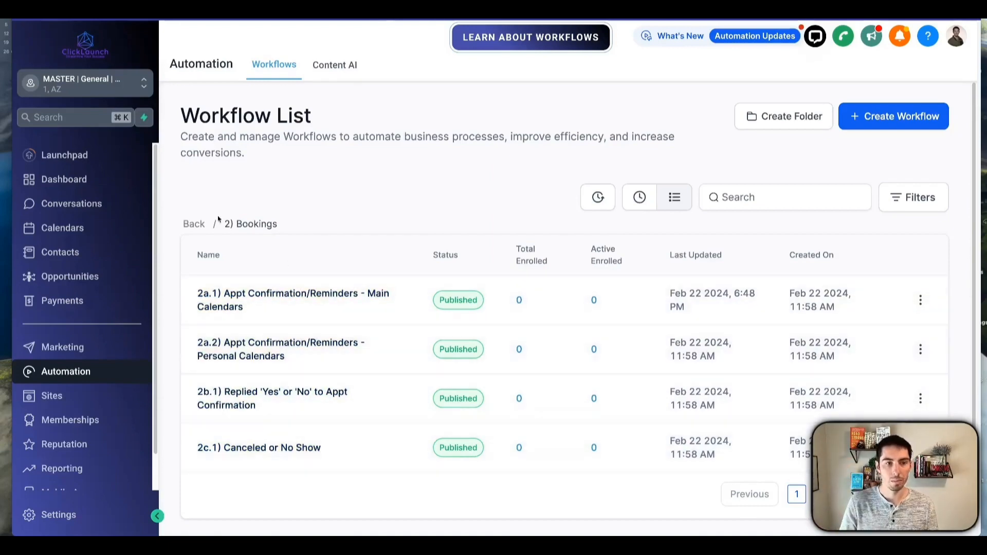
{"action": "left_click", "coordinate": [199, 224]}
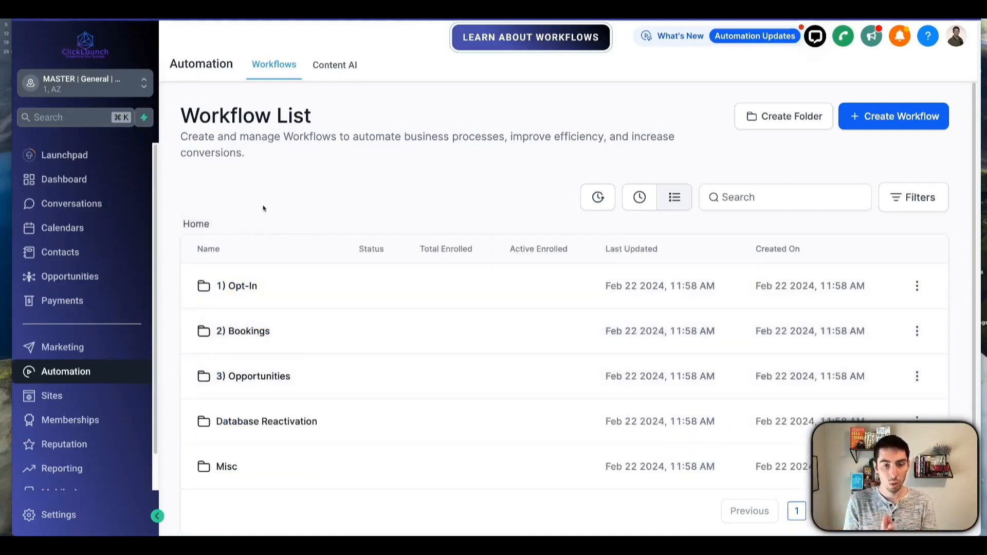